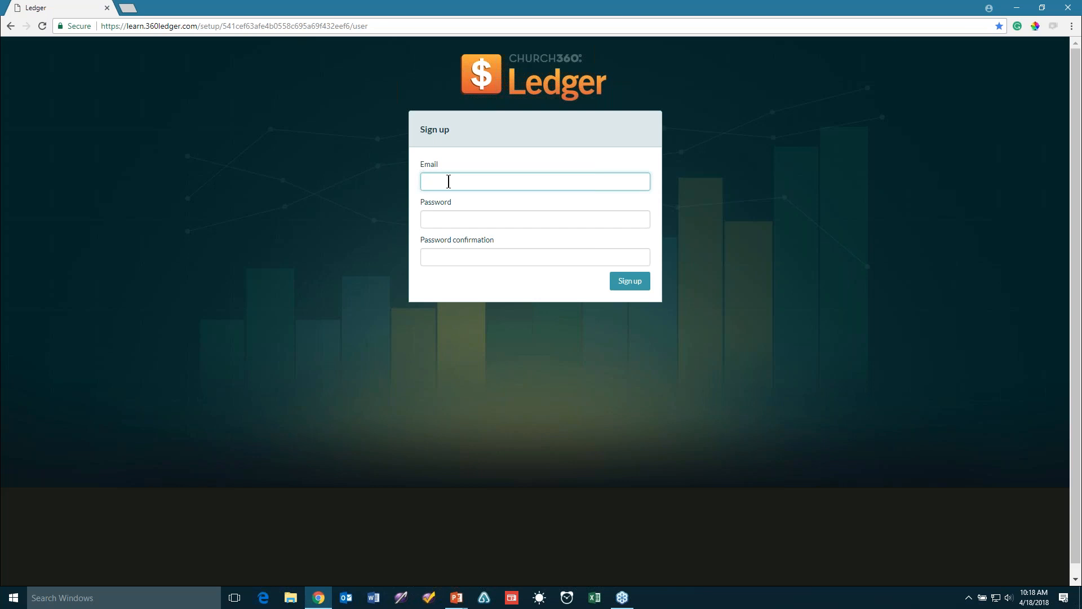
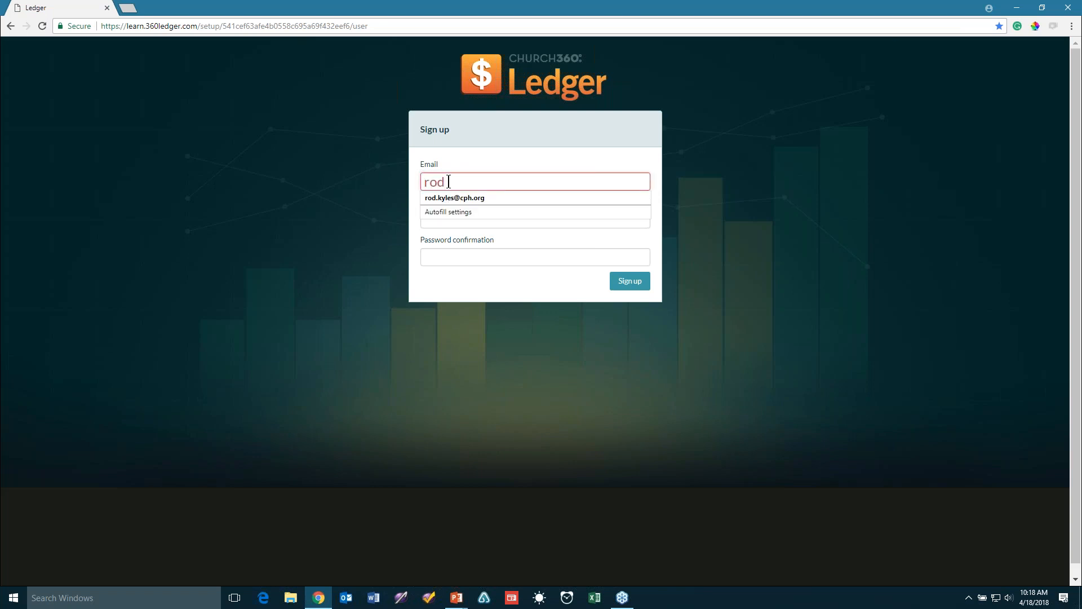
Enter the account e-mail, fix its ending, type the password twice, and submit the sign-up
{"action": "type", "text": "org"}
{"action": "key", "text": "Tab"}
{"action": "type", "text": "********"}
{"action": "key", "text": "Tab"}
{"action": "type", "text": "********"}
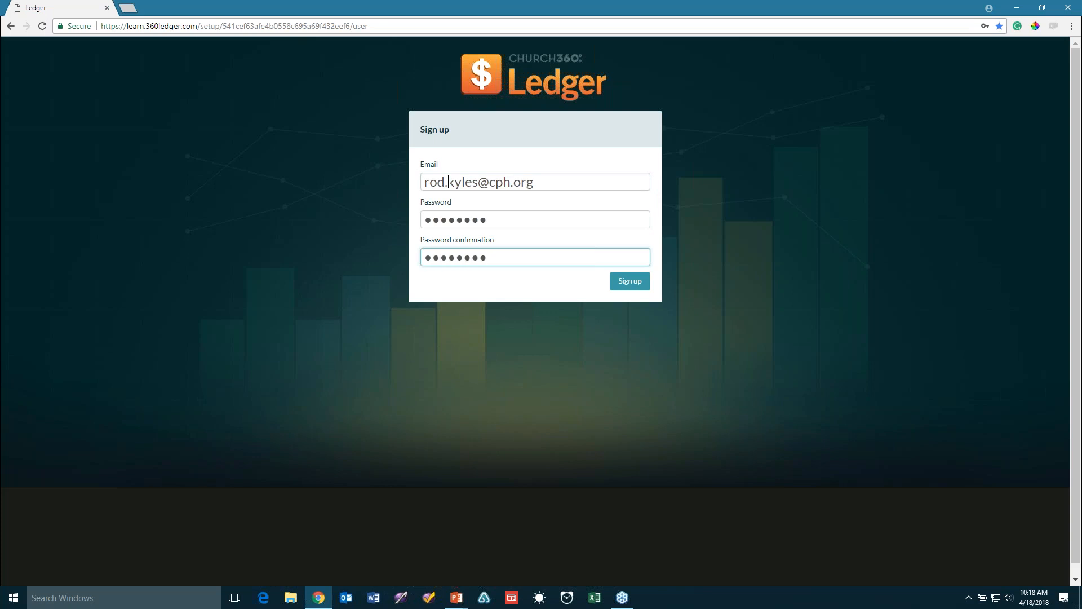
{"action": "left_click", "coordinate": [624, 286]}
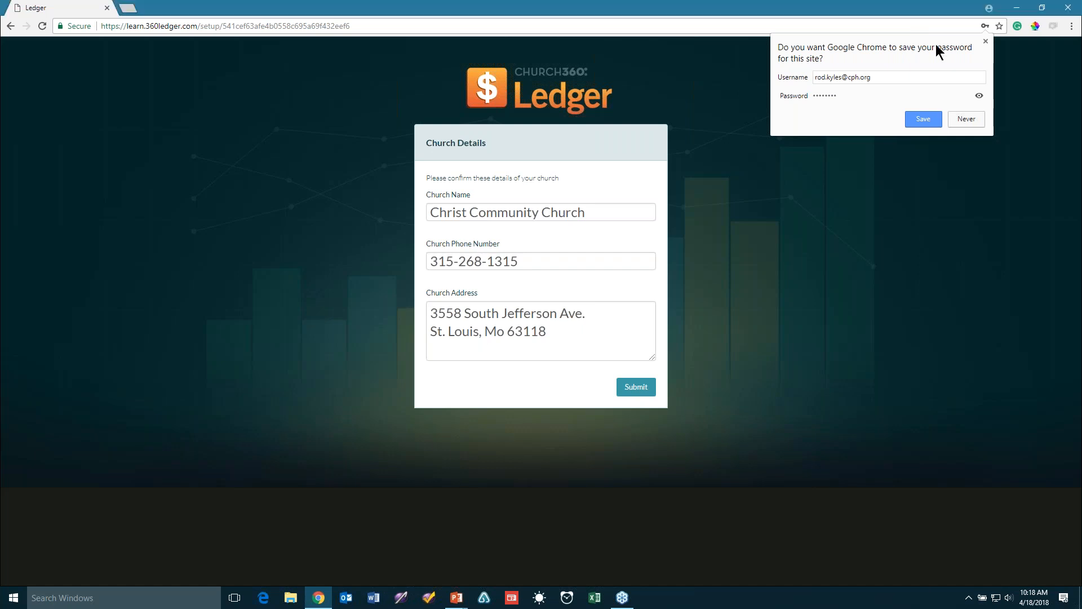
Dismiss the save-password prompt, change the phone area code digit to 4, and submit the church details
{"action": "left_click", "coordinate": [985, 42]}
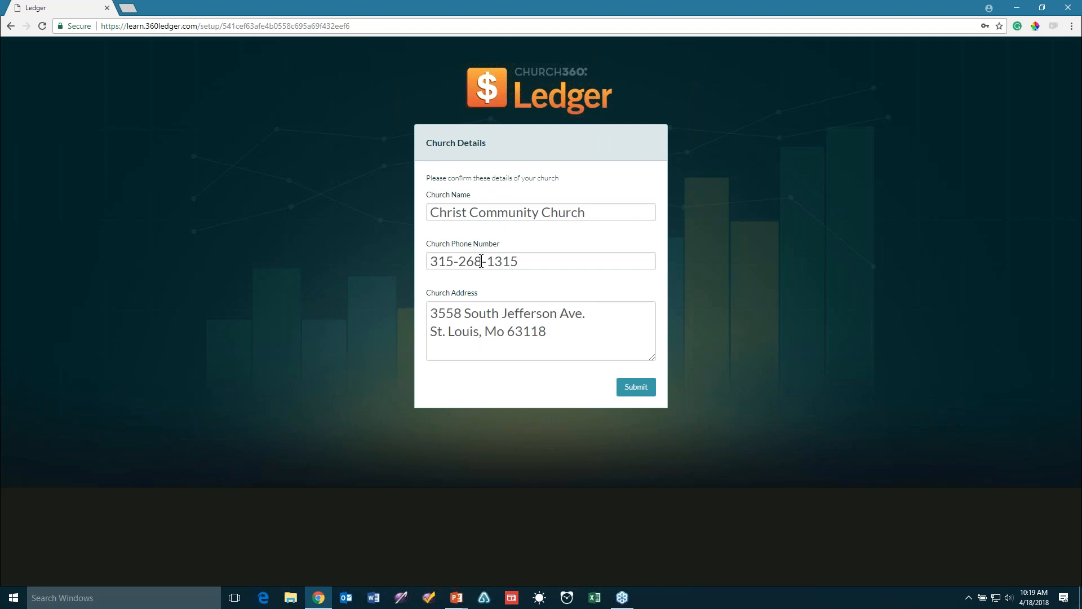
{"action": "left_click", "coordinate": [448, 261]}
{"action": "key", "text": "BackSpace"}
{"action": "type", "text": "4"}
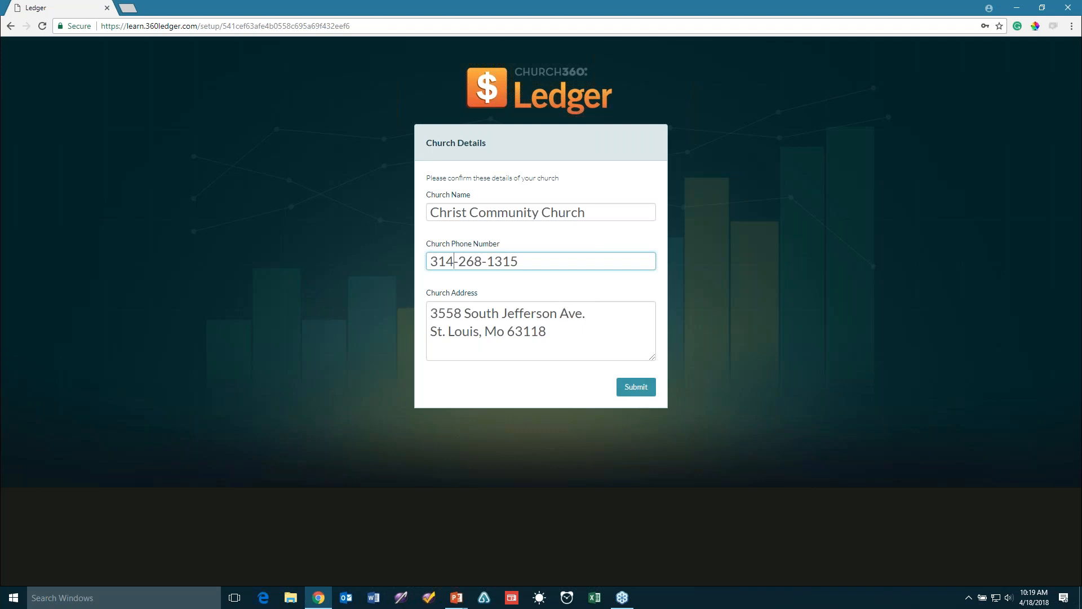
{"action": "left_click", "coordinate": [643, 389]}
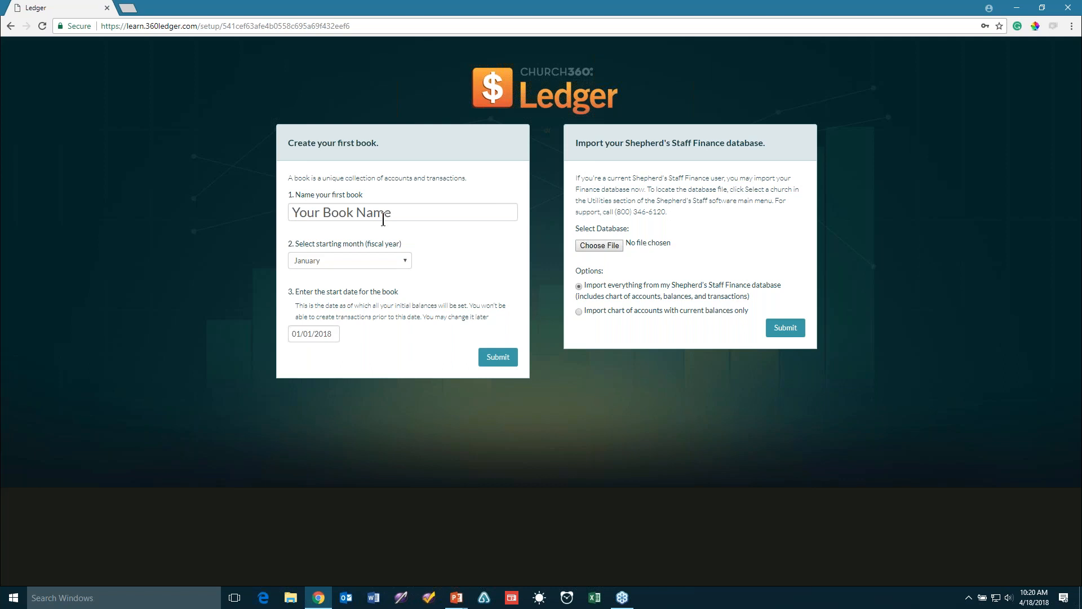
Open the fiscal-year starting month list on the first-book form
{"action": "left_click", "coordinate": [348, 262]}
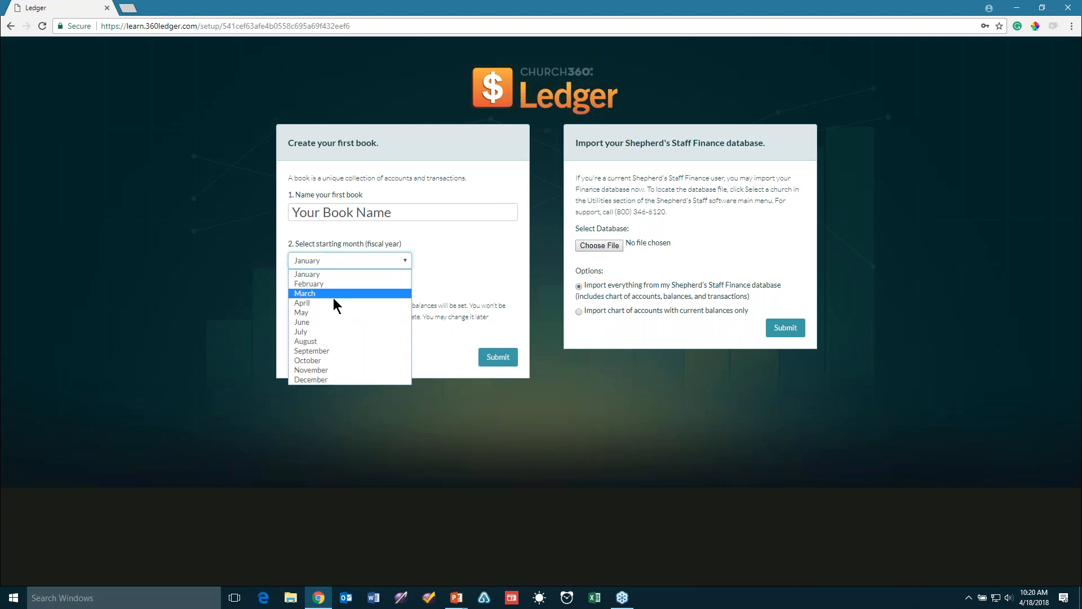
{"action": "left_click", "coordinate": [480, 261]}
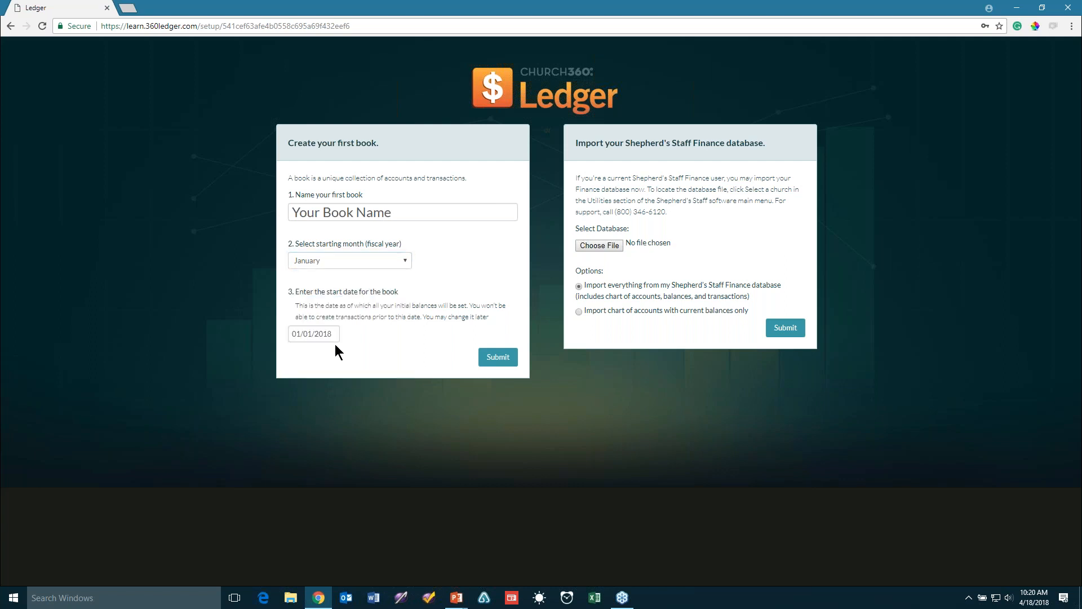
{"action": "left_click", "coordinate": [317, 334]}
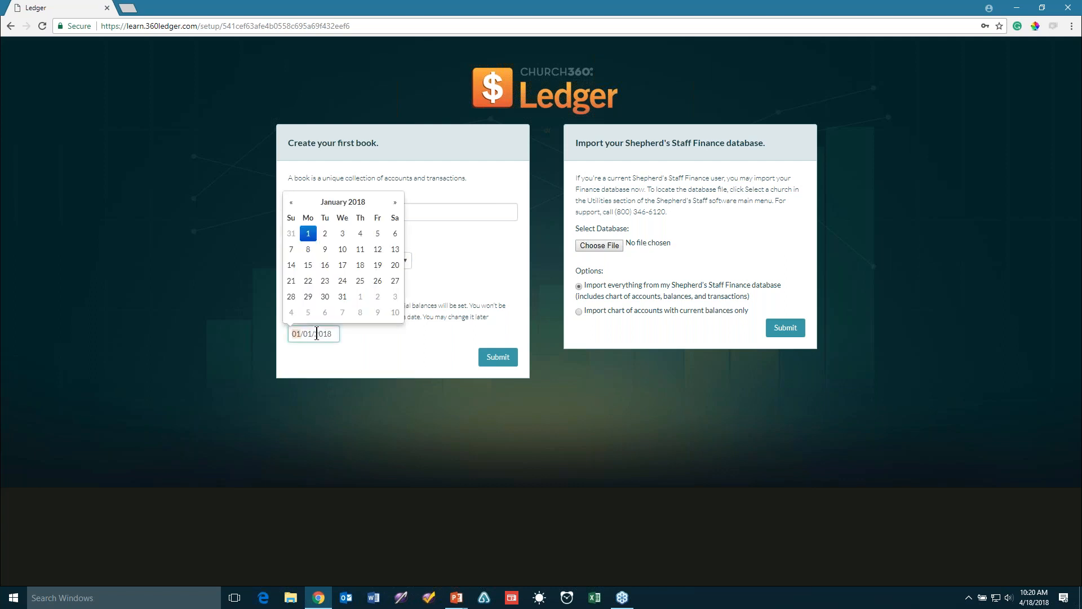
{"action": "left_click", "coordinate": [376, 337]}
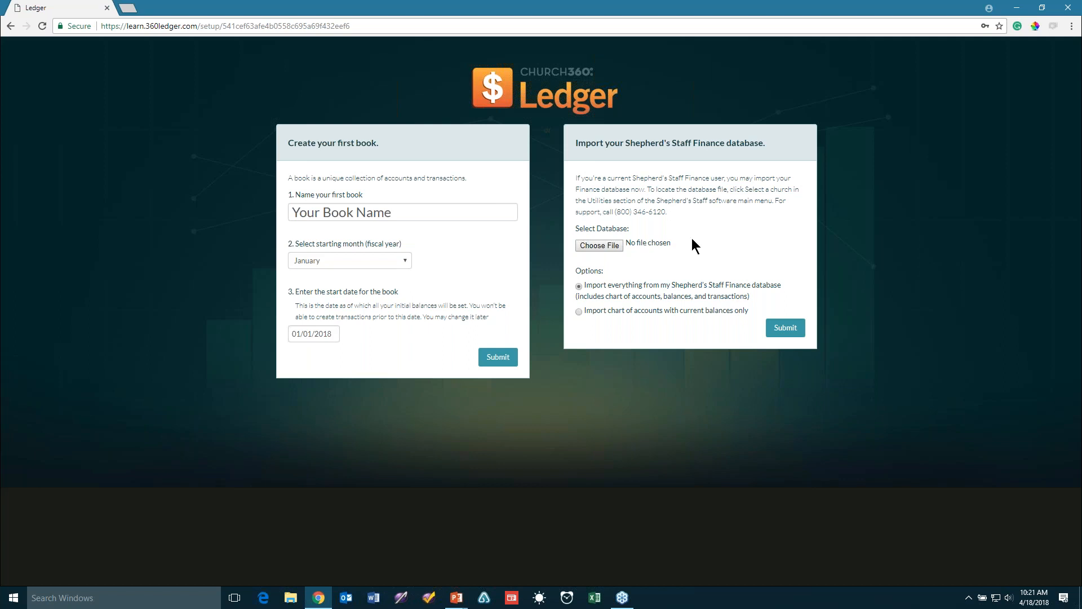
Choose C:\ShepherdsStaff\DemoDatabase.mdb as the database file to import
{"action": "left_click", "coordinate": [601, 246]}
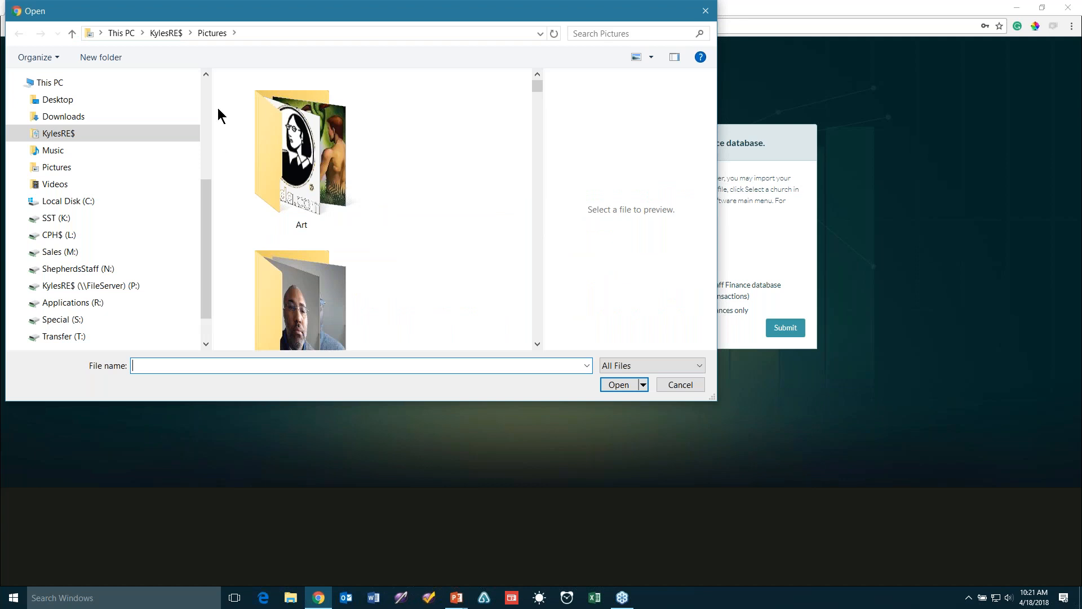
{"action": "left_click", "coordinate": [62, 200]}
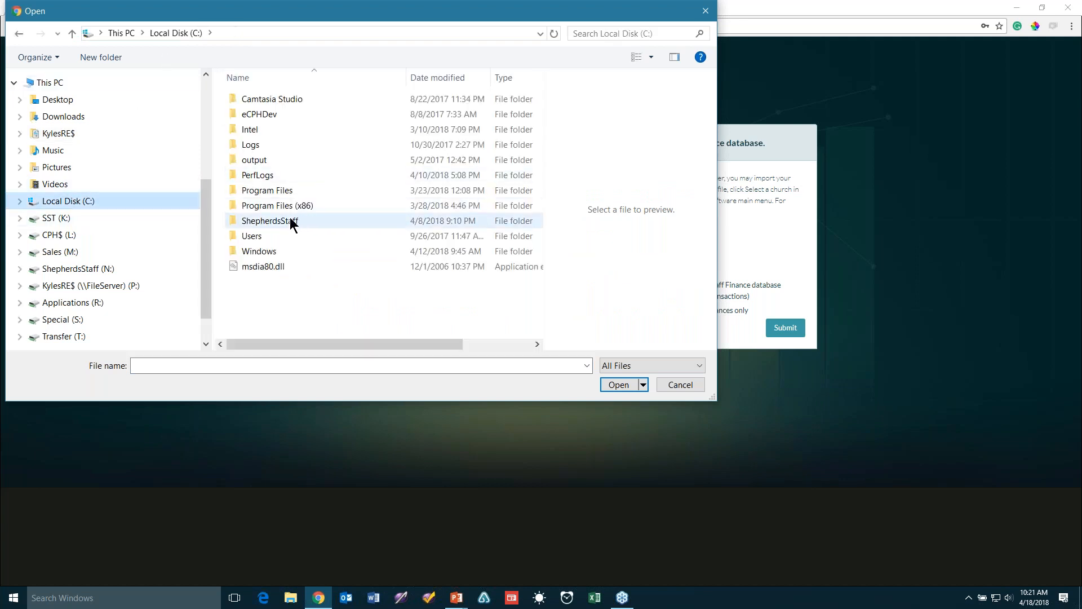
{"action": "double_click", "coordinate": [289, 221]}
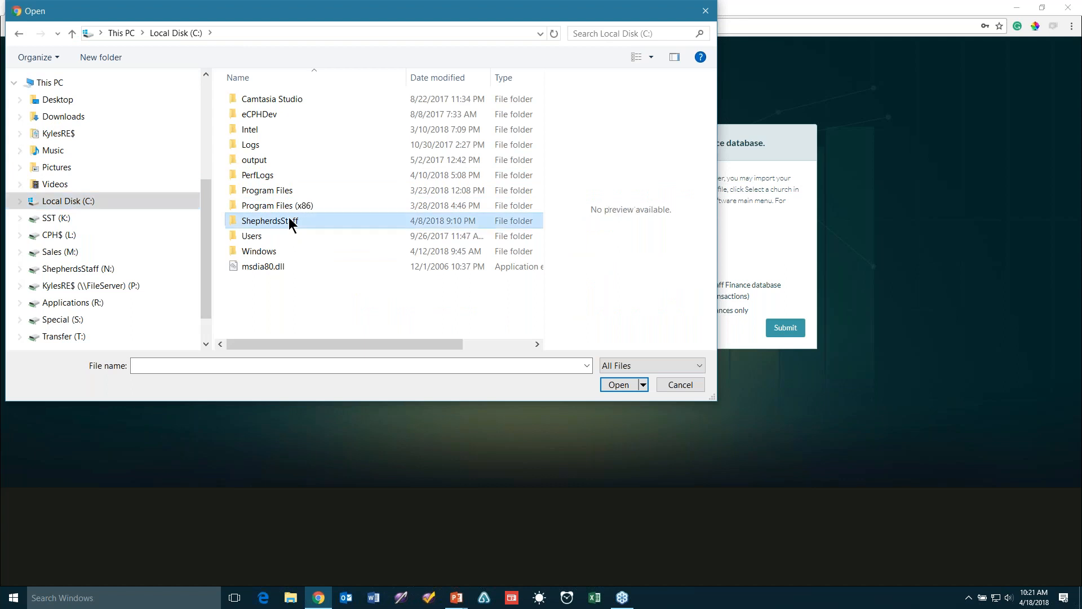
{"action": "left_click", "coordinate": [308, 176]}
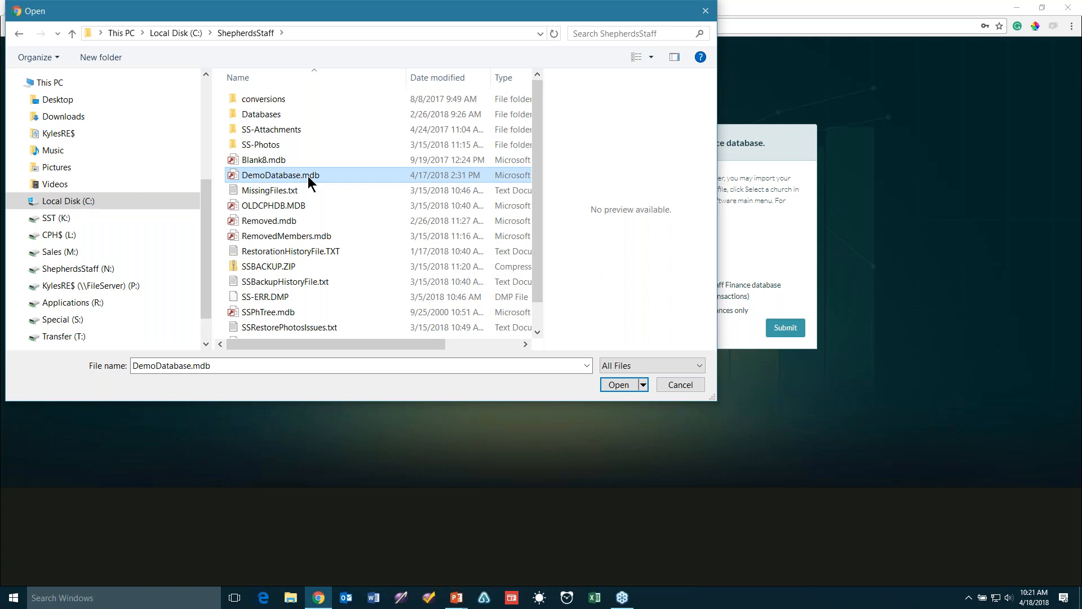
{"action": "left_click", "coordinate": [308, 176]}
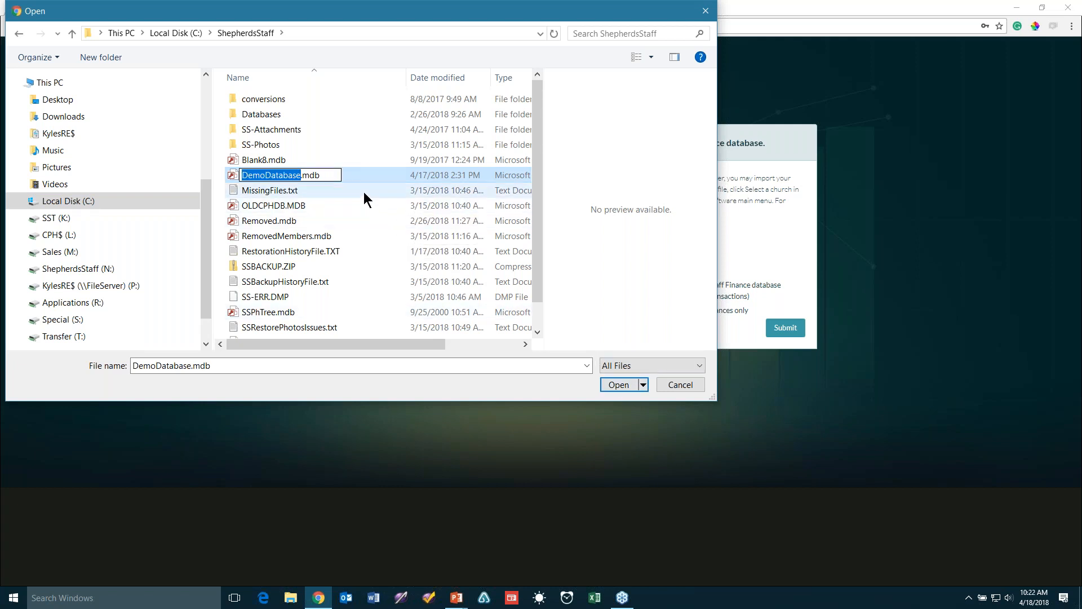
{"action": "left_click", "coordinate": [233, 175]}
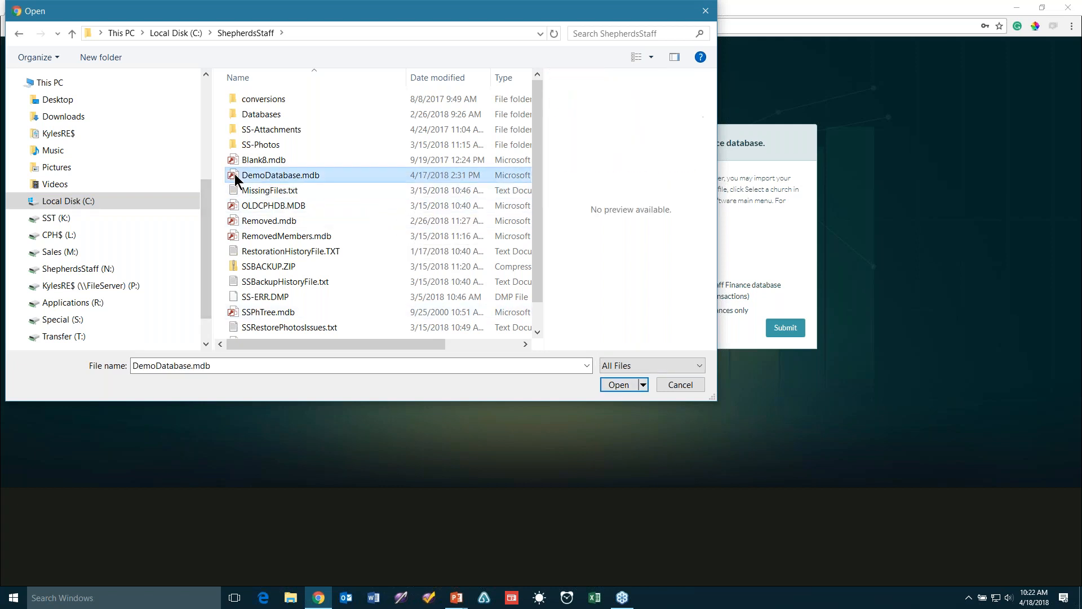
{"action": "left_click", "coordinate": [619, 385]}
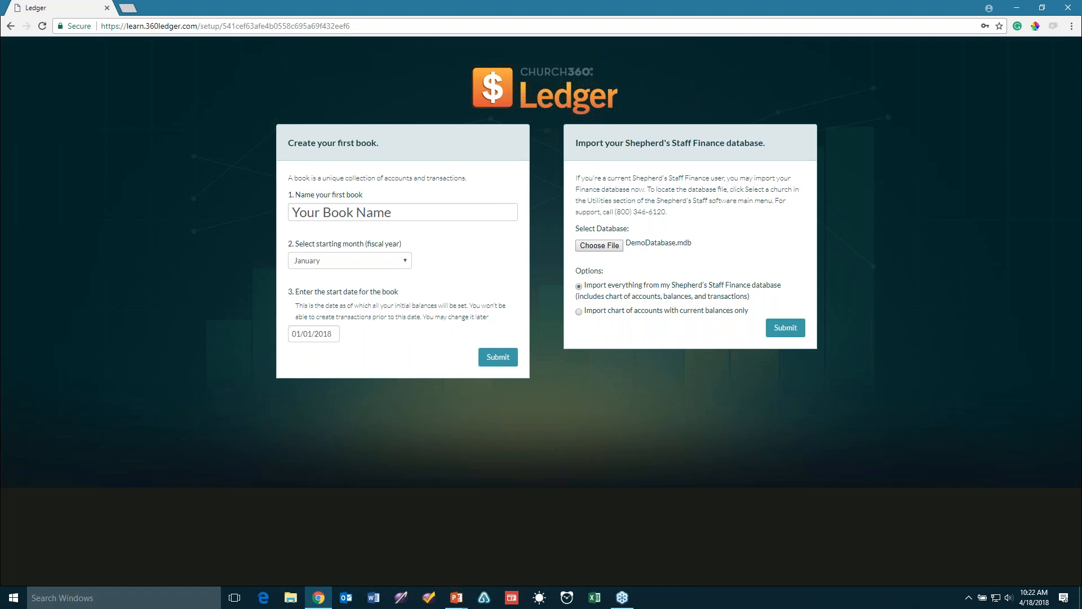
Log in to Shepherd's Staff as sysadmin with its password
{"action": "left_click", "coordinate": [401, 597]}
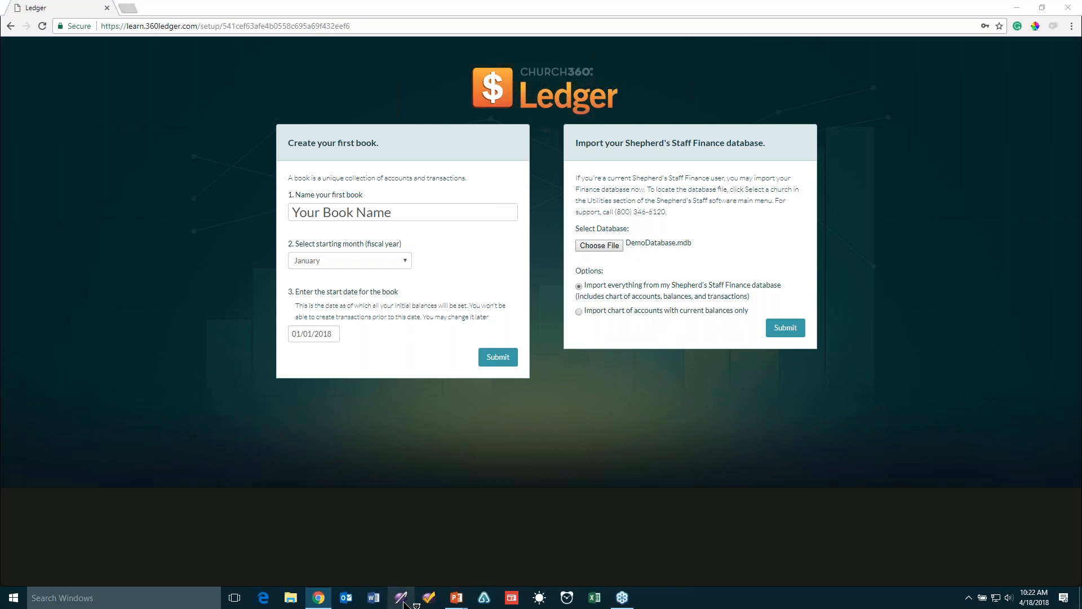
{"action": "type", "text": "sysadmin"}
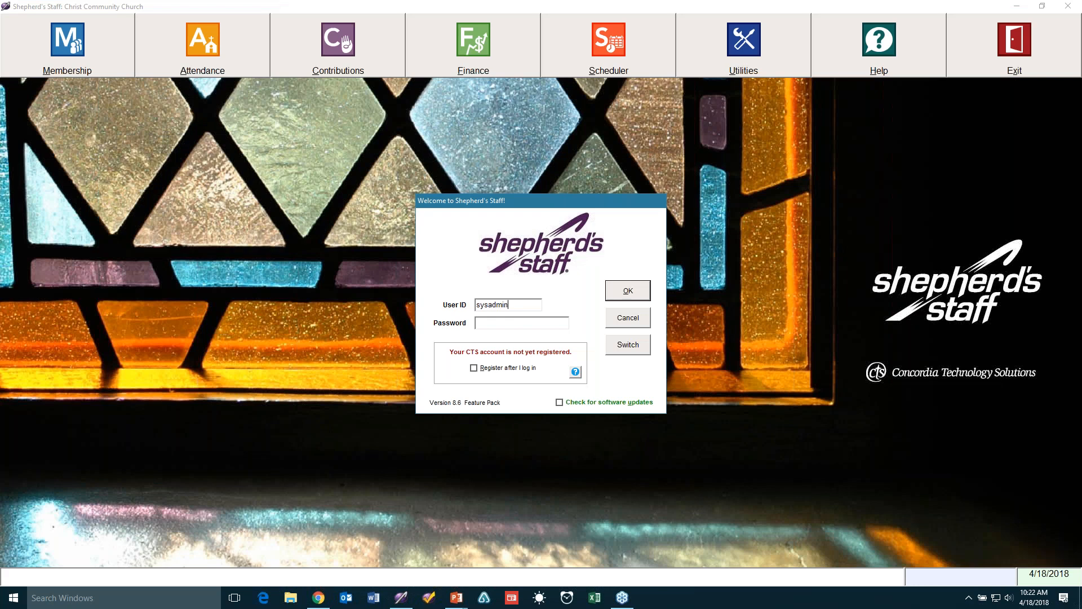
{"action": "key", "text": "Tab"}
{"action": "type", "text": "********"}
{"action": "key", "text": "Return"}
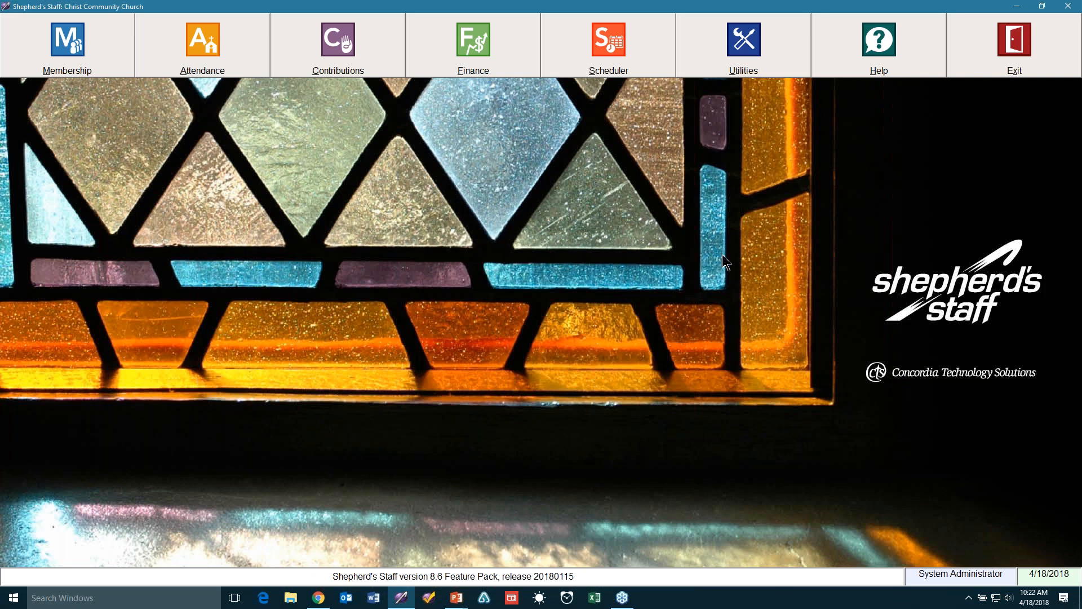
Review the file and database locations in program settings, close without saving, and minimize Shepherd's Staff
{"action": "left_click", "coordinate": [734, 52]}
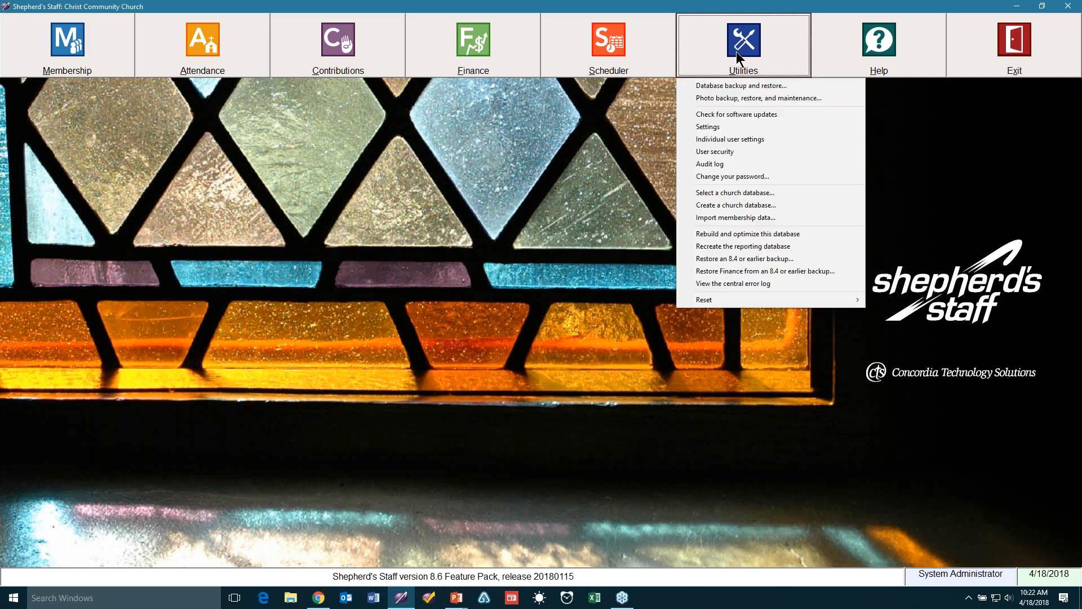
{"action": "left_click", "coordinate": [731, 126]}
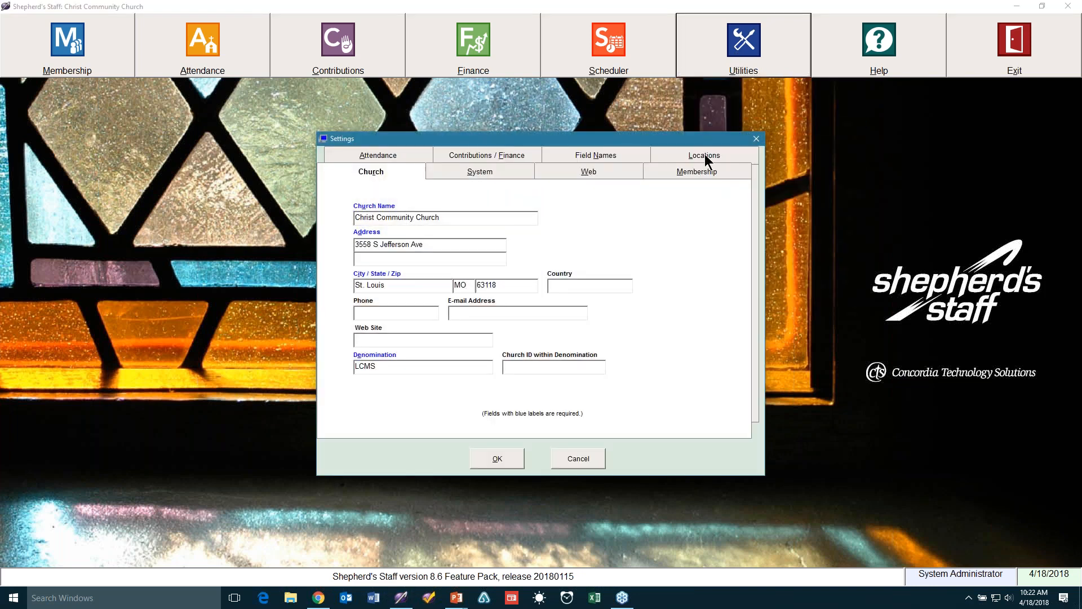
{"action": "left_click", "coordinate": [705, 155]}
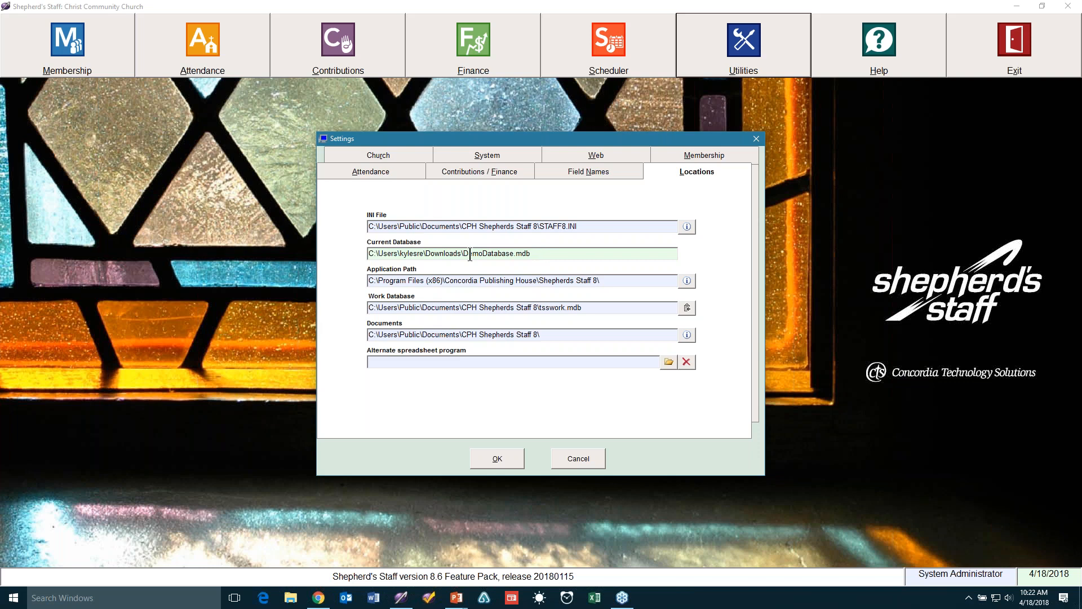
{"action": "left_click", "coordinate": [577, 458]}
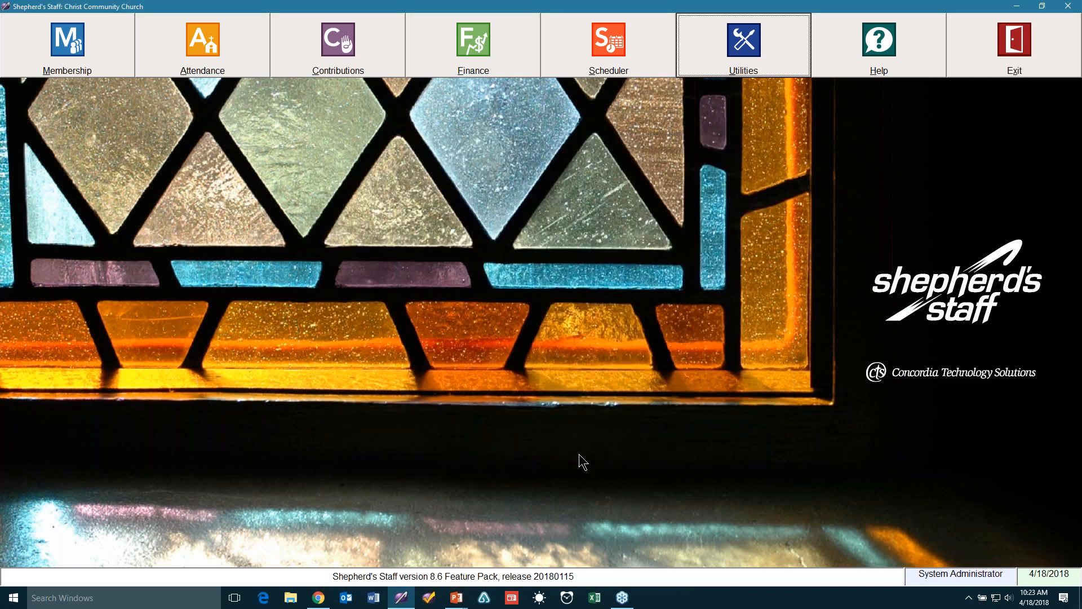
{"action": "left_click", "coordinate": [1017, 8]}
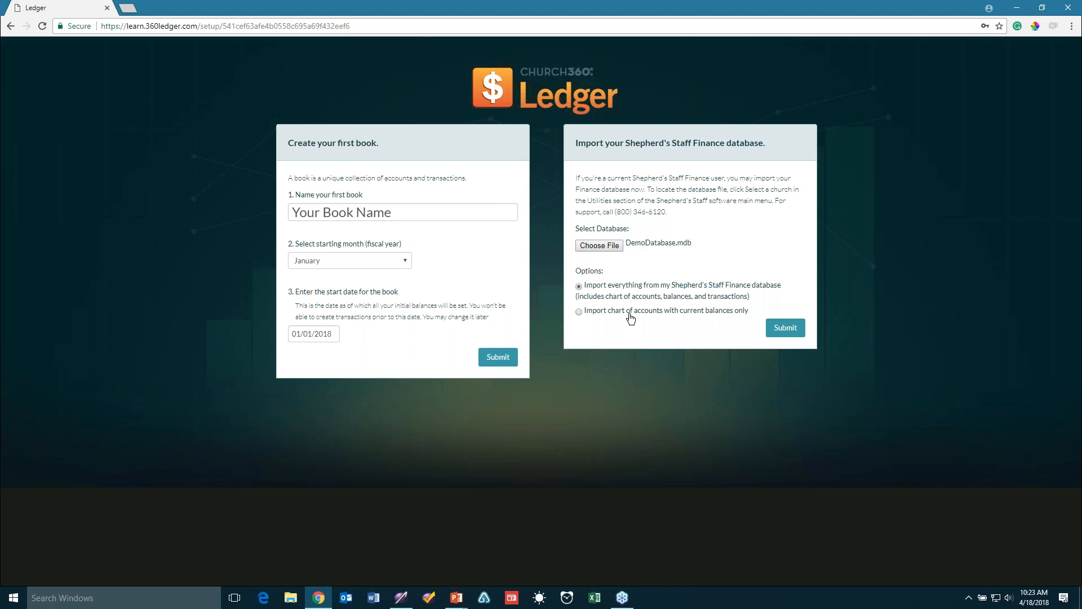
Submit the DemoDatabase.mdb import with 'Import everything' selected
{"action": "left_click", "coordinate": [786, 328]}
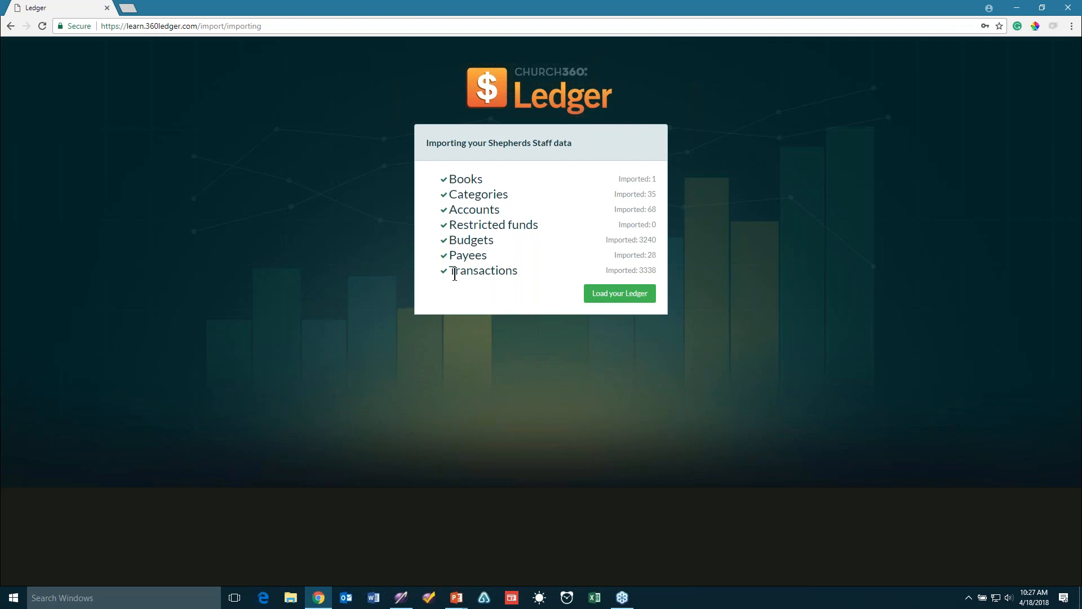
Once the import summary completes, load the imported ledger
{"action": "left_click", "coordinate": [632, 296]}
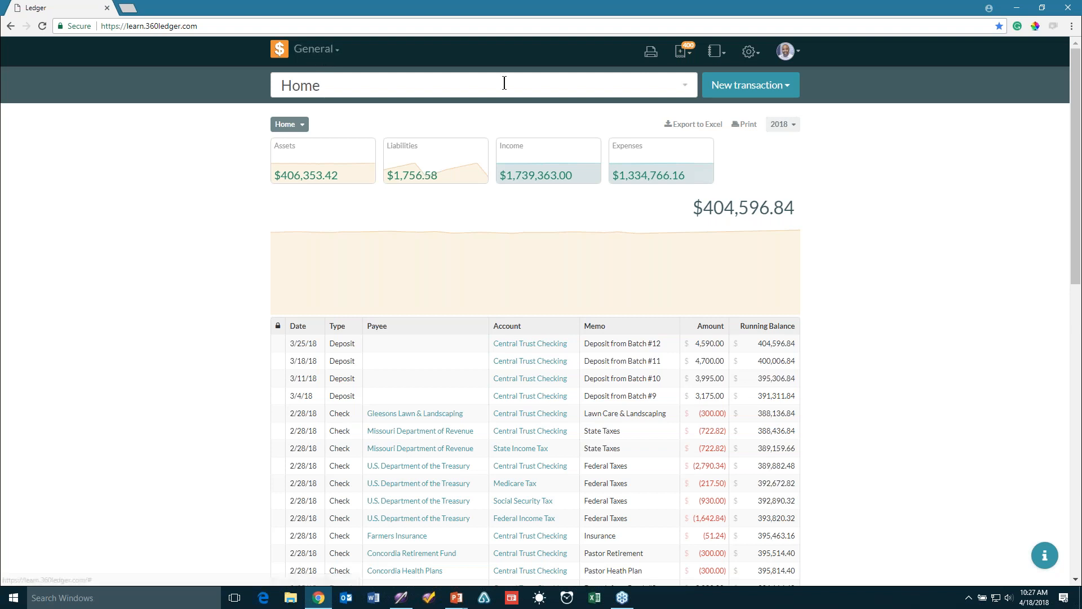
Open the profile avatar's dropdown of account options
{"action": "left_click", "coordinate": [789, 53]}
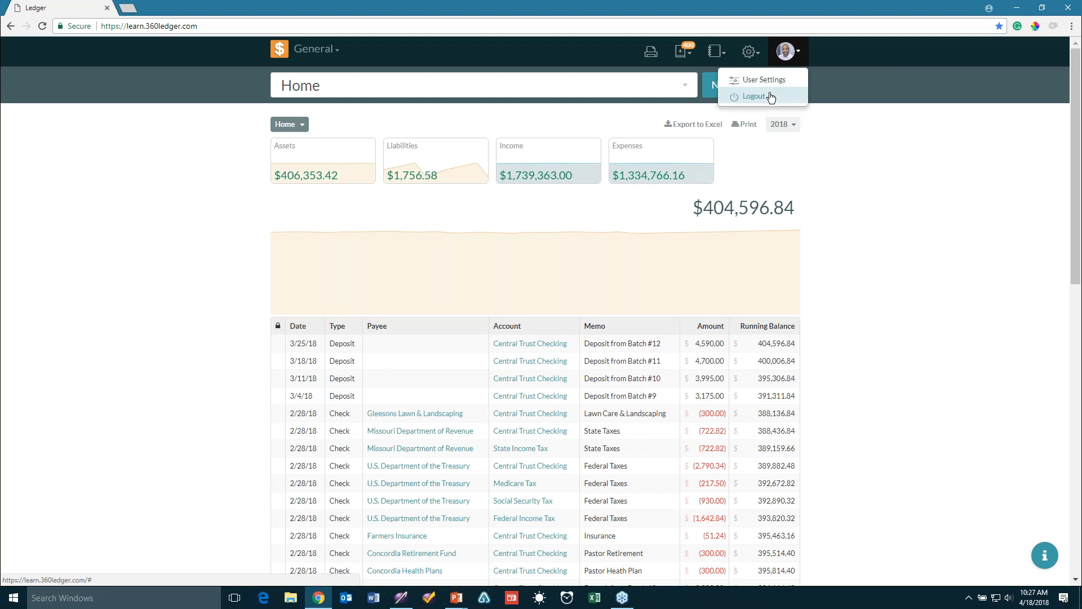
Log out, dismiss the sign-in notice, and fill in the account e-mail and password
{"action": "left_click", "coordinate": [772, 97]}
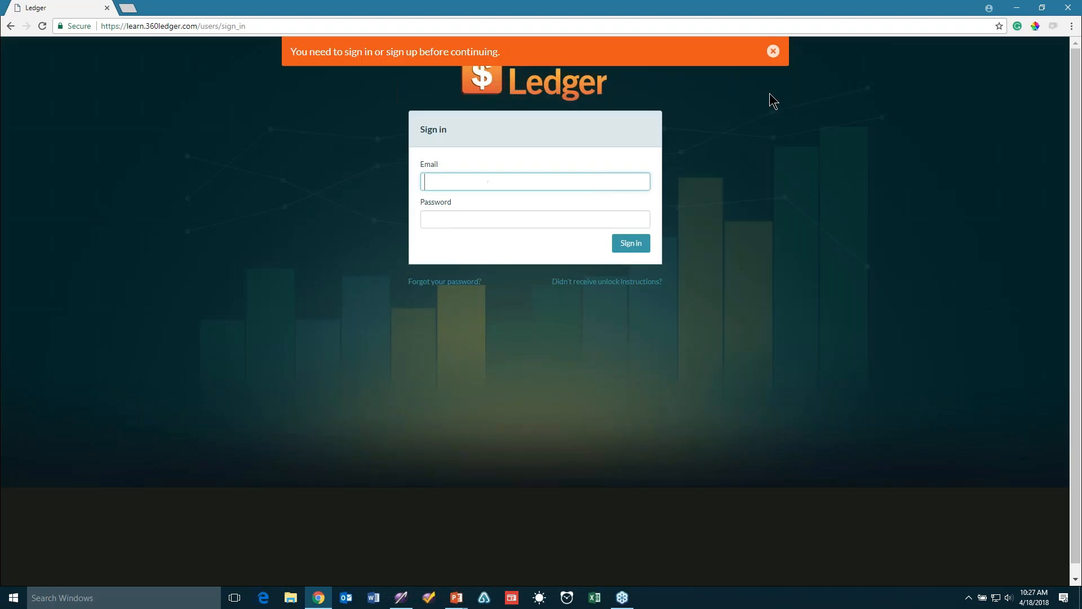
{"action": "left_click", "coordinate": [775, 51]}
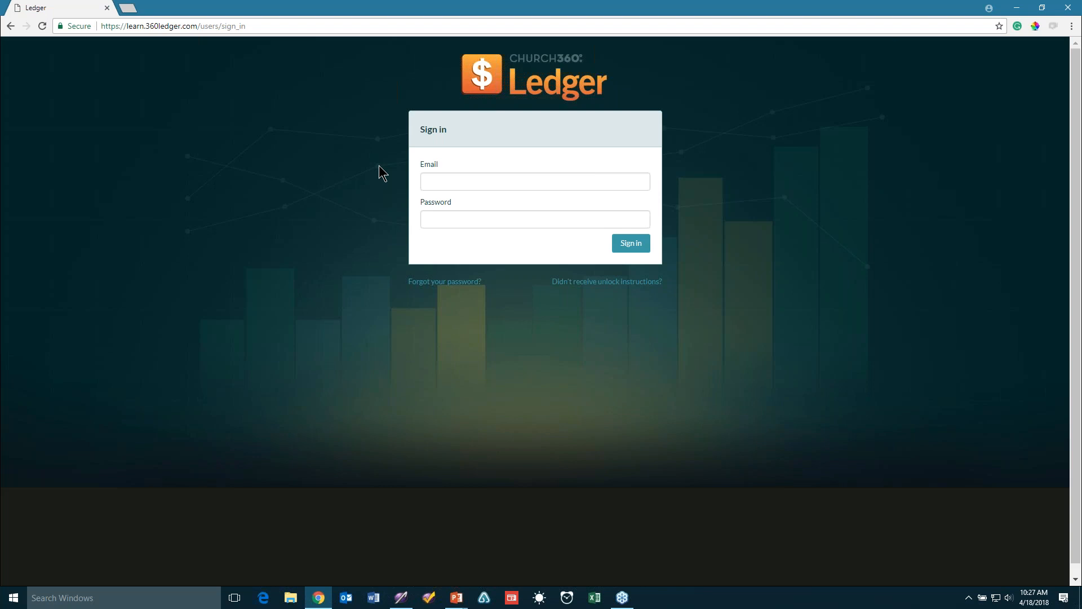
{"action": "left_click", "coordinate": [483, 182]}
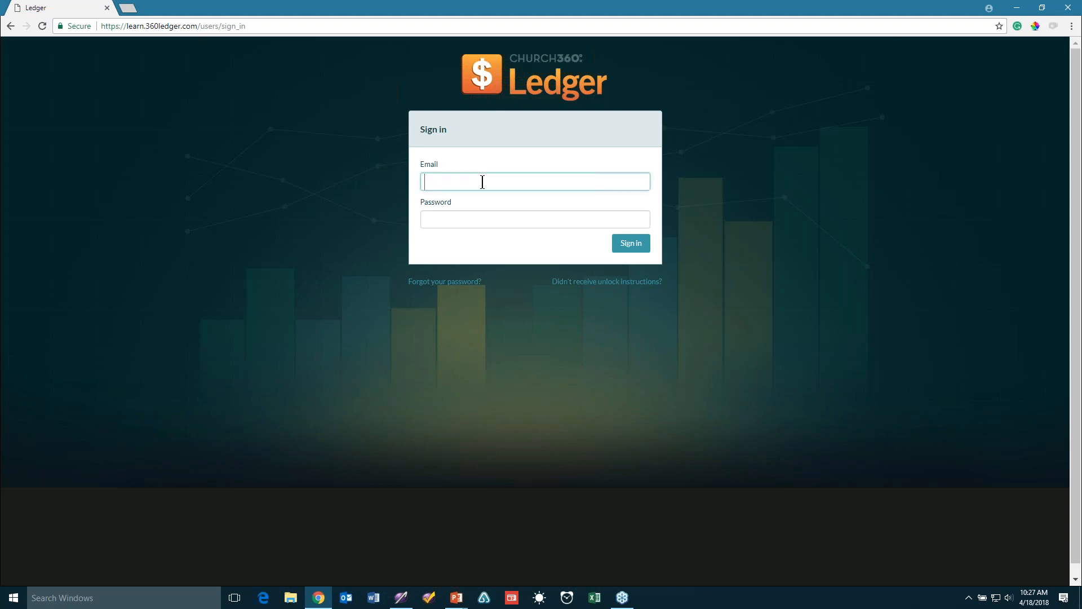
{"action": "key", "text": "Tab"}
{"action": "type", "text": "••••••••"}
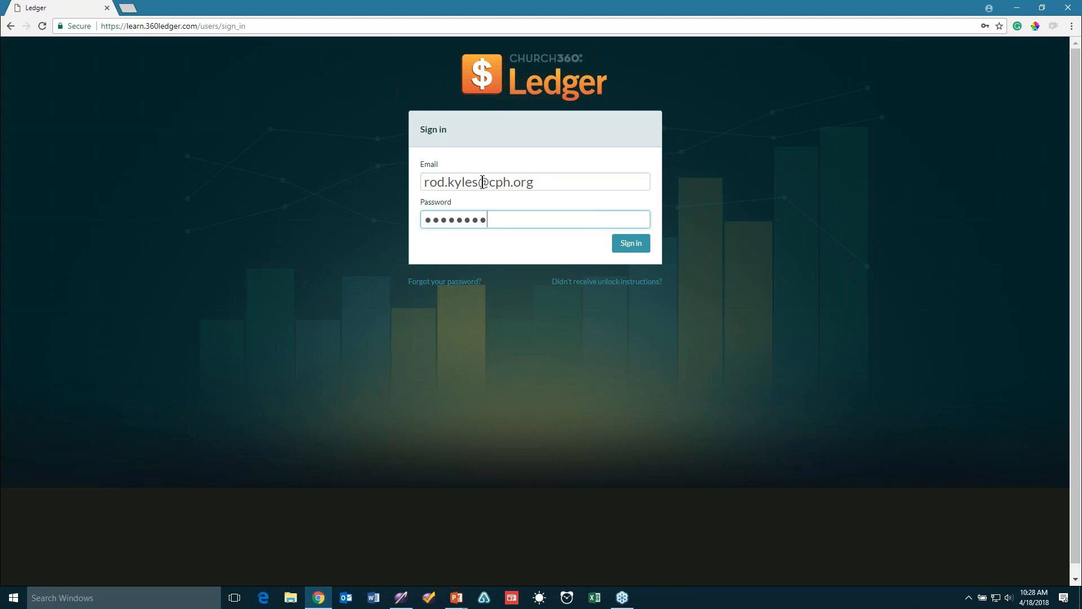
View the Forgot your password page, go back to sign-in, and dismiss the sign-in banner
{"action": "left_click", "coordinate": [463, 281]}
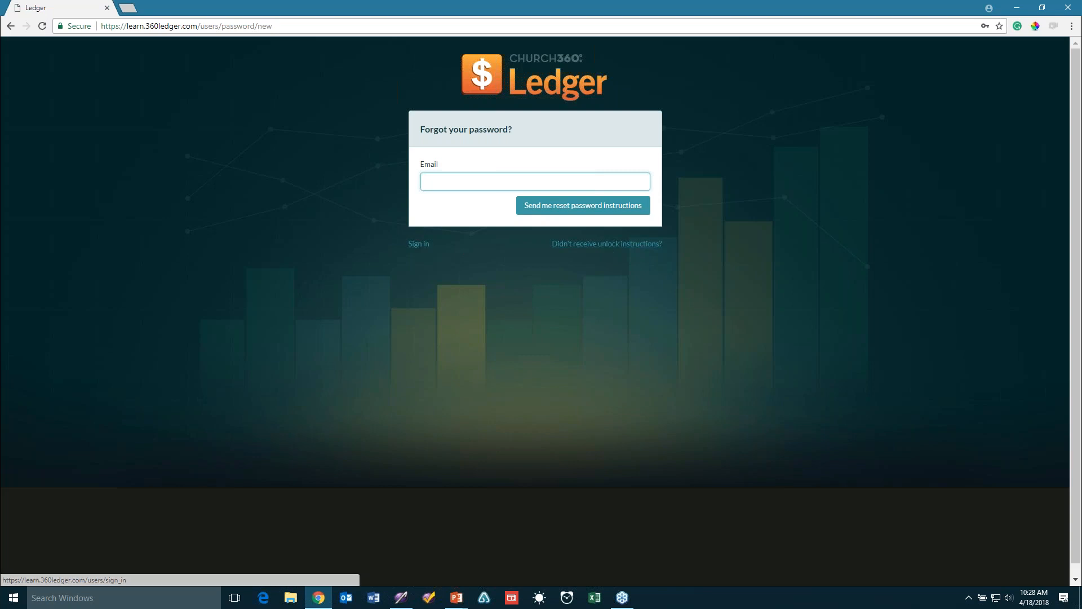
{"action": "left_click", "coordinate": [10, 27]}
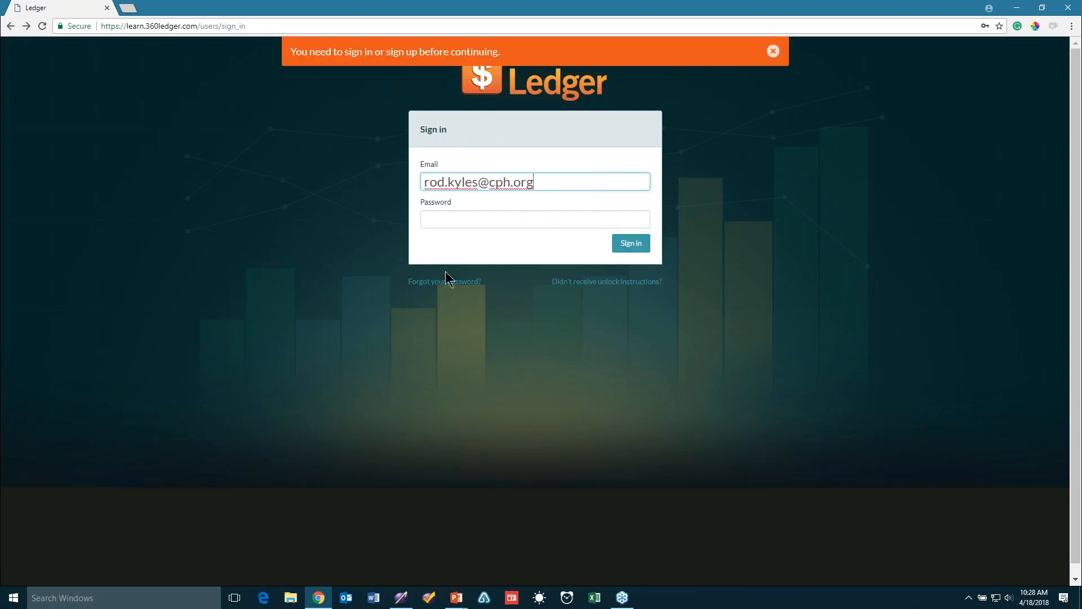
{"action": "left_click", "coordinate": [773, 52]}
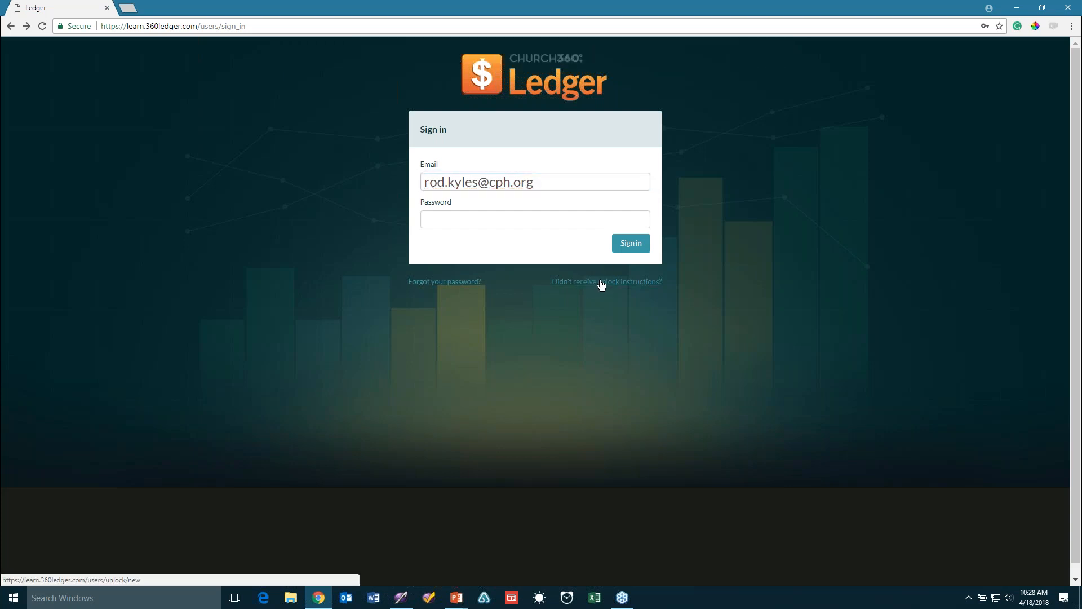
Sign back in with the account password and decline Chrome's offer to save it
{"action": "left_click", "coordinate": [471, 224]}
{"action": "type", "text": "********"}
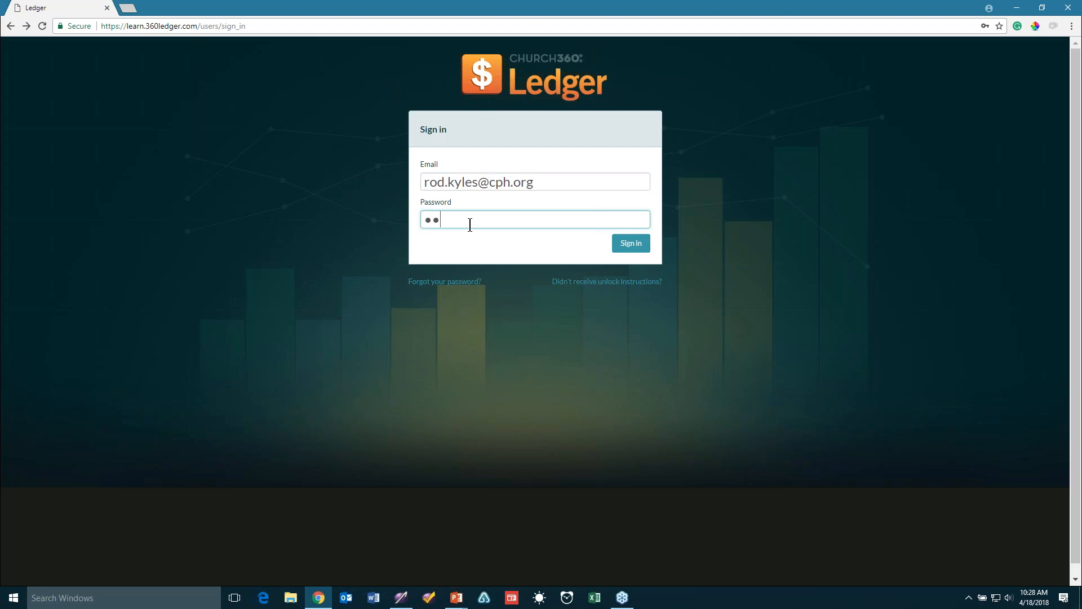
{"action": "key", "text": "Return"}
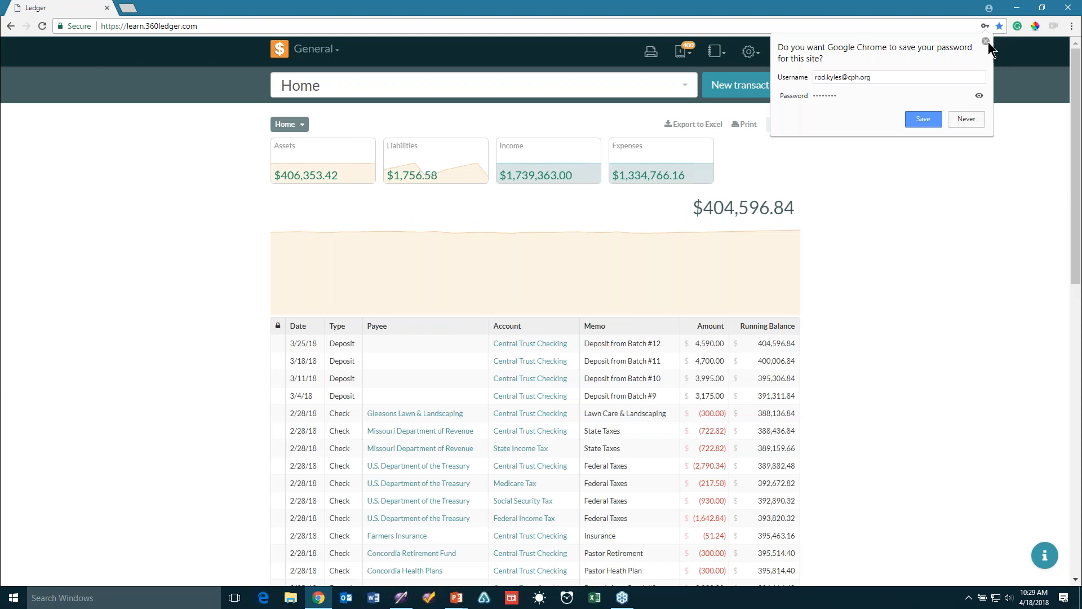
{"action": "left_click", "coordinate": [988, 42]}
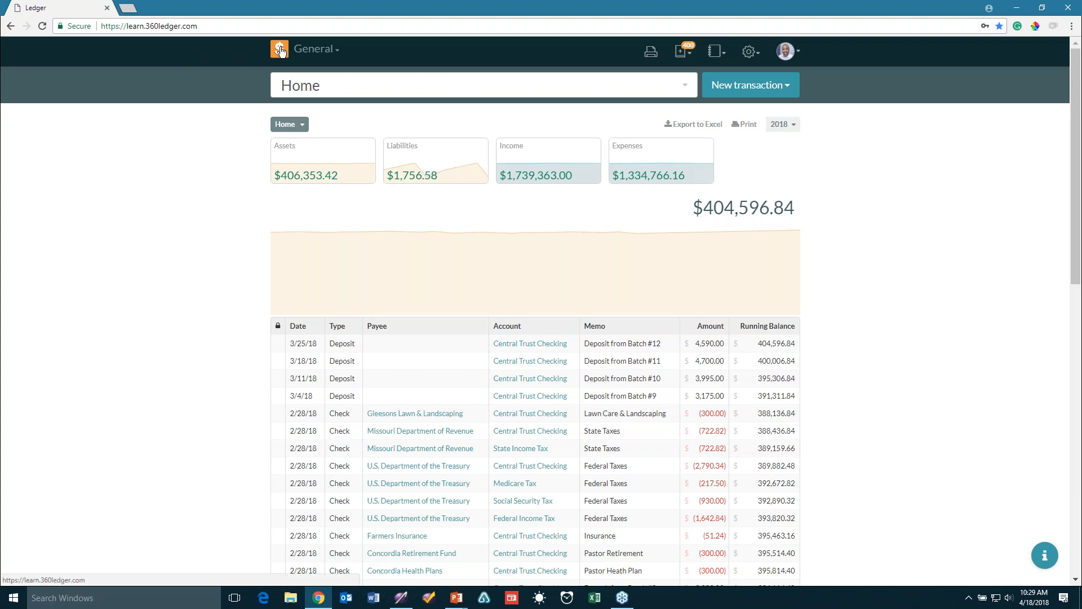
Open the 'General' book switcher to list the church's books
{"action": "left_click", "coordinate": [319, 58]}
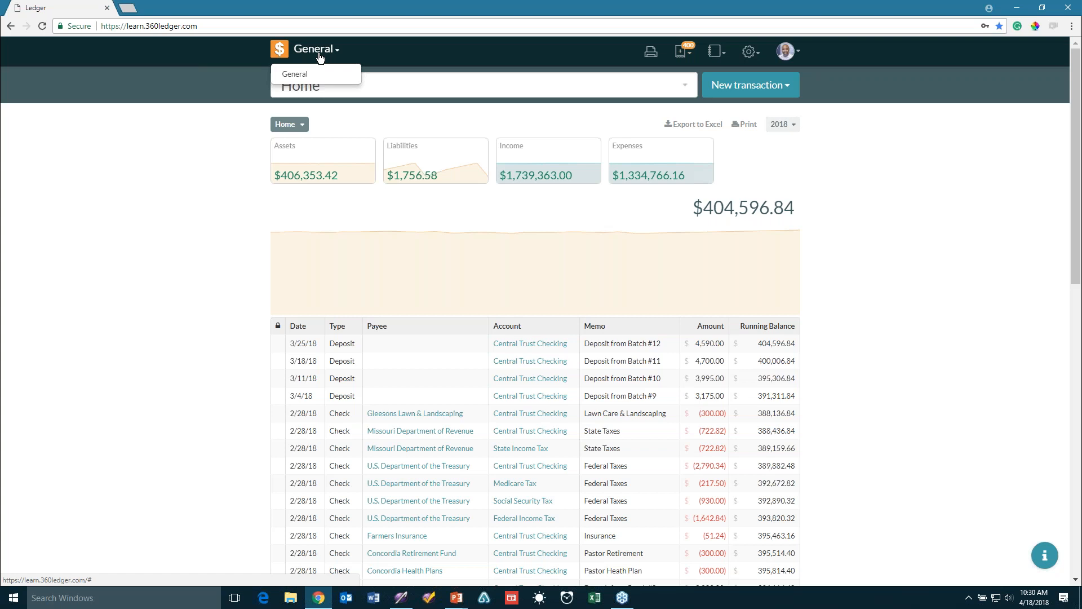
Close the book list and check the pending deposit transactions
{"action": "left_click", "coordinate": [375, 56]}
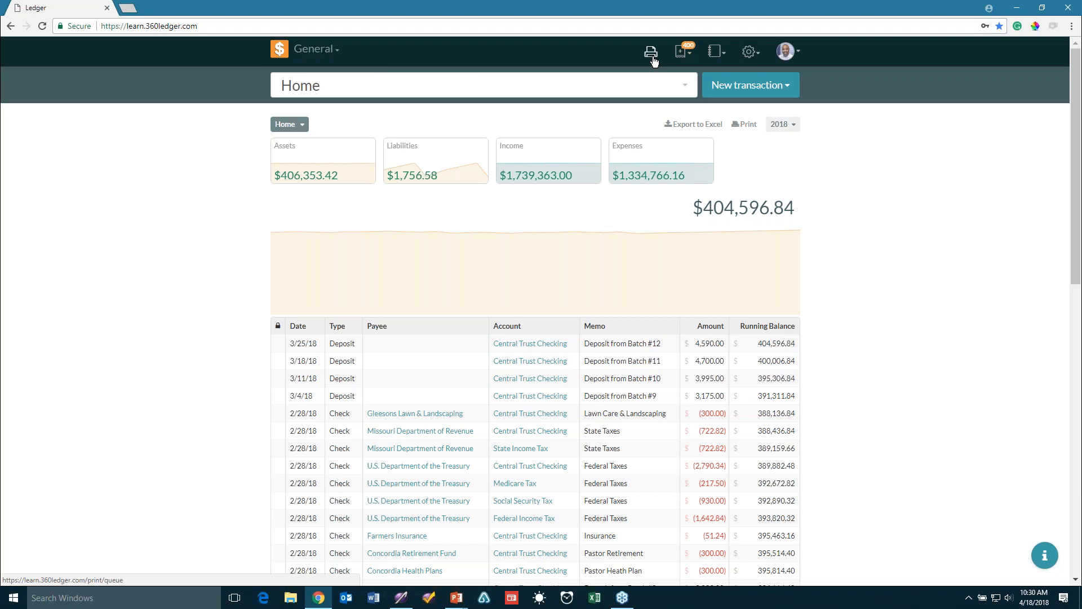
{"action": "left_click", "coordinate": [686, 52]}
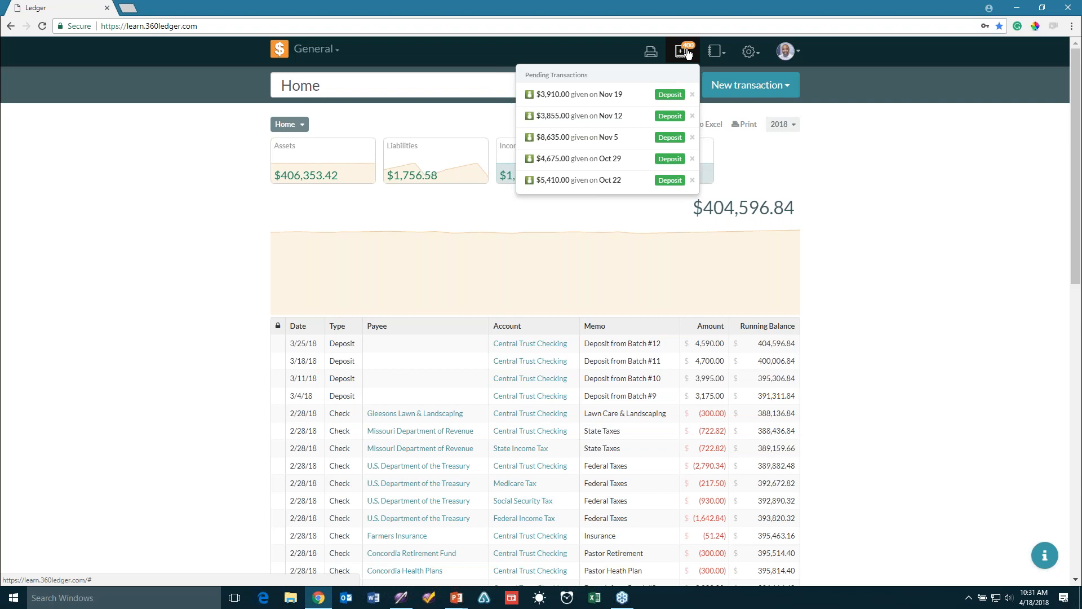
{"action": "left_click", "coordinate": [687, 53]}
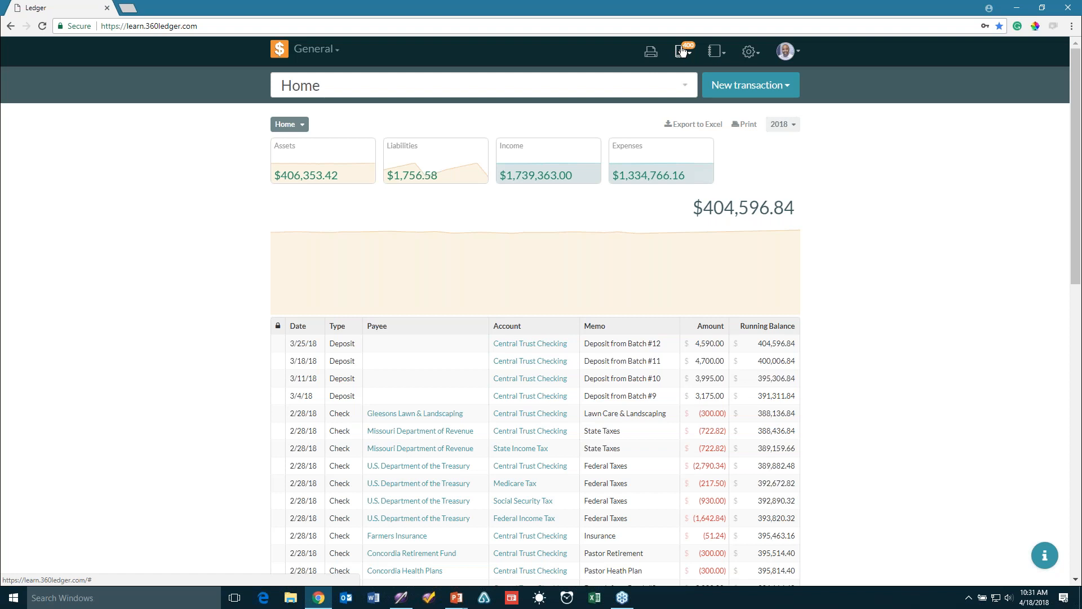
Glance over the Reports and Settings menus, then open the avatar's account menu
{"action": "left_click", "coordinate": [716, 54]}
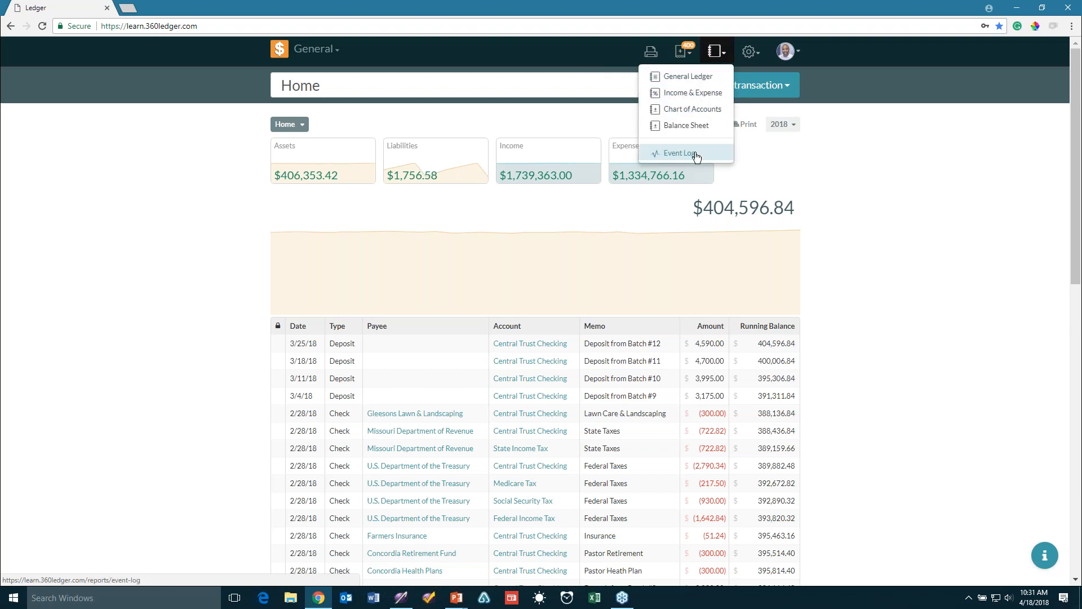
{"action": "left_click", "coordinate": [755, 56]}
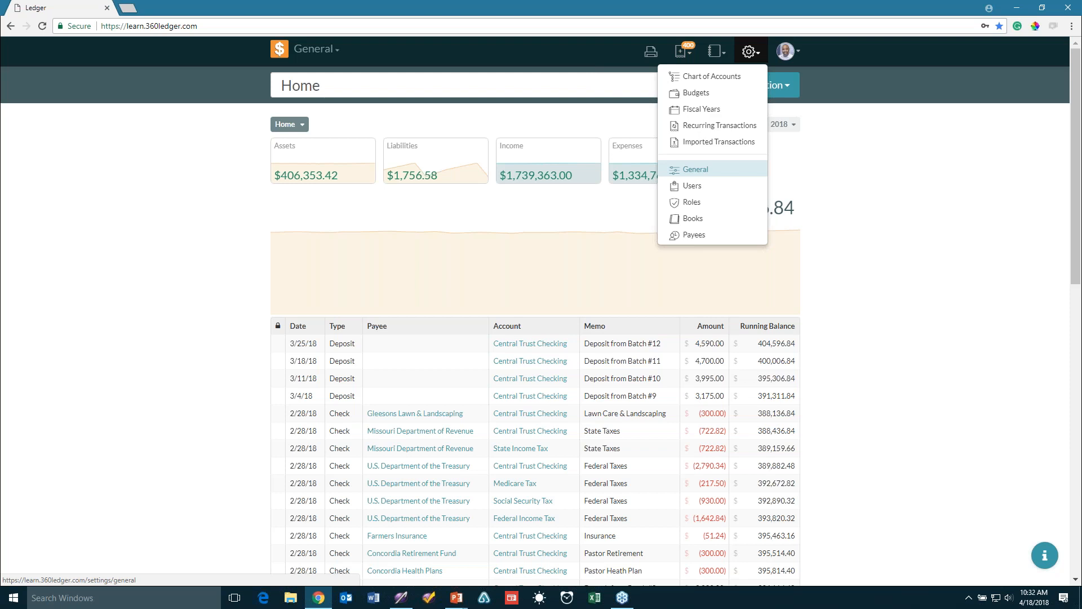
{"action": "left_click", "coordinate": [792, 56]}
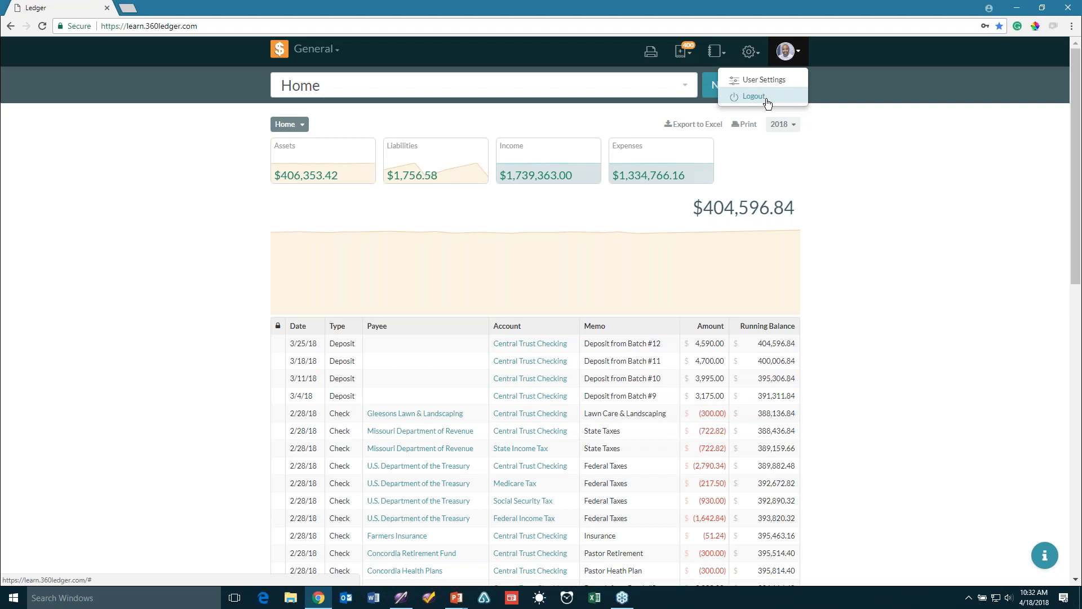
Visit User Settings, then open General Settings for Christ Community Church with check style Top
{"action": "left_click", "coordinate": [776, 80]}
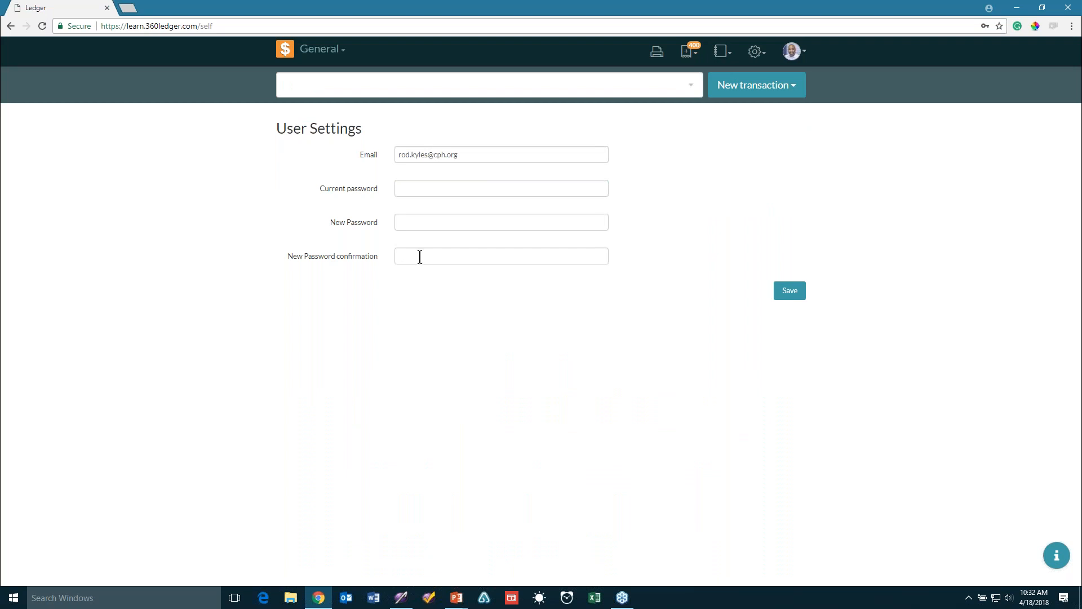
{"action": "left_click", "coordinate": [755, 53]}
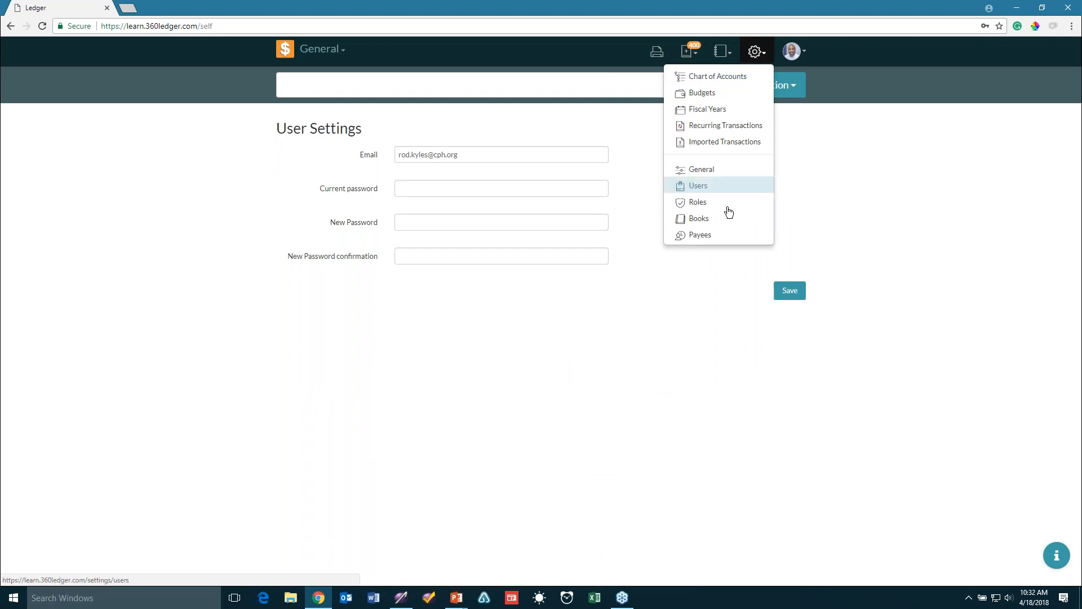
{"action": "left_click", "coordinate": [705, 169]}
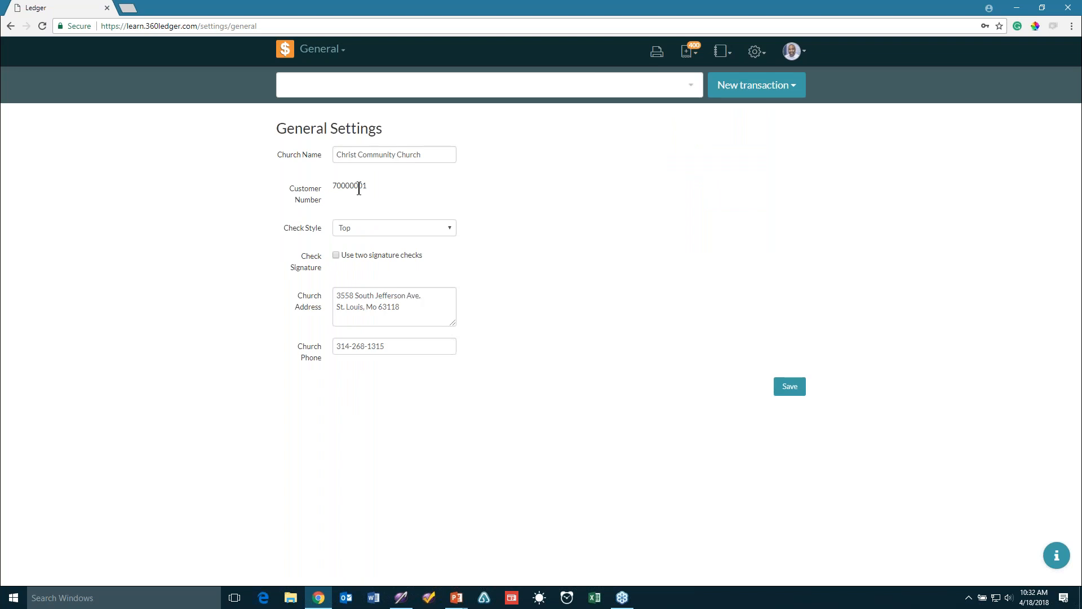
Review the Top and Middle check style options, then start a blank browser tab
{"action": "left_click", "coordinate": [375, 231]}
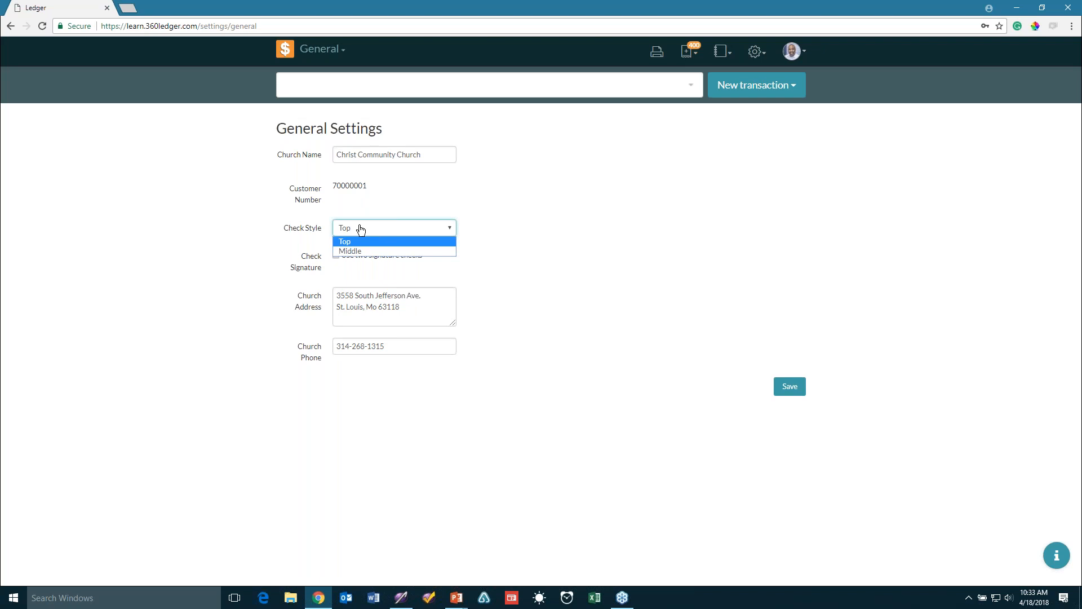
{"action": "left_click", "coordinate": [128, 10]}
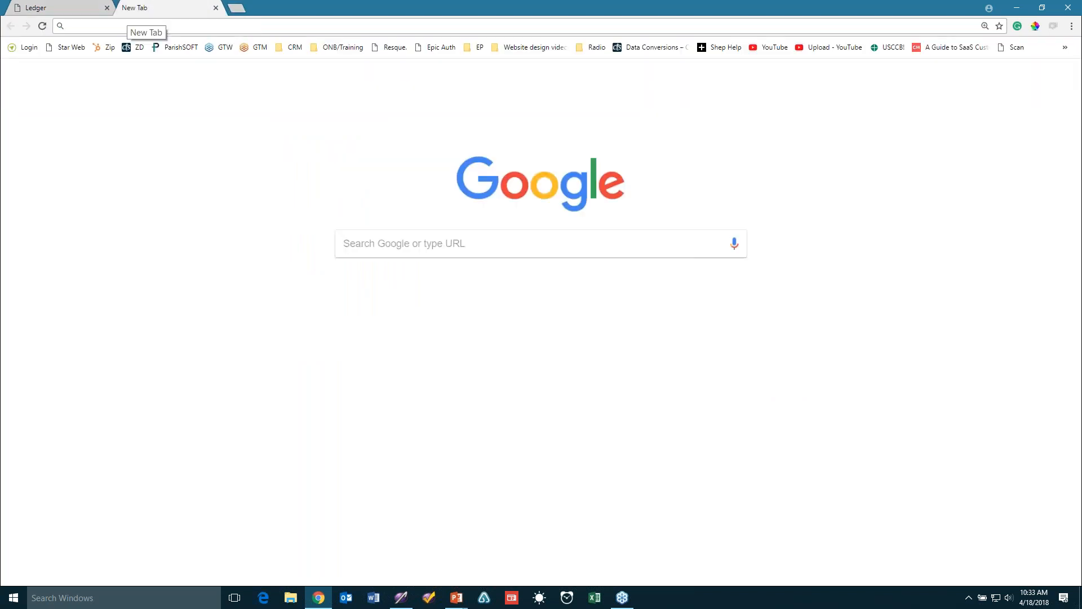
Go to formsplusinc.com and browse its CHECKS catalogue of Top, Middle and Bottom Laser Checks
{"action": "type", "text": "formsplusinc.com"}
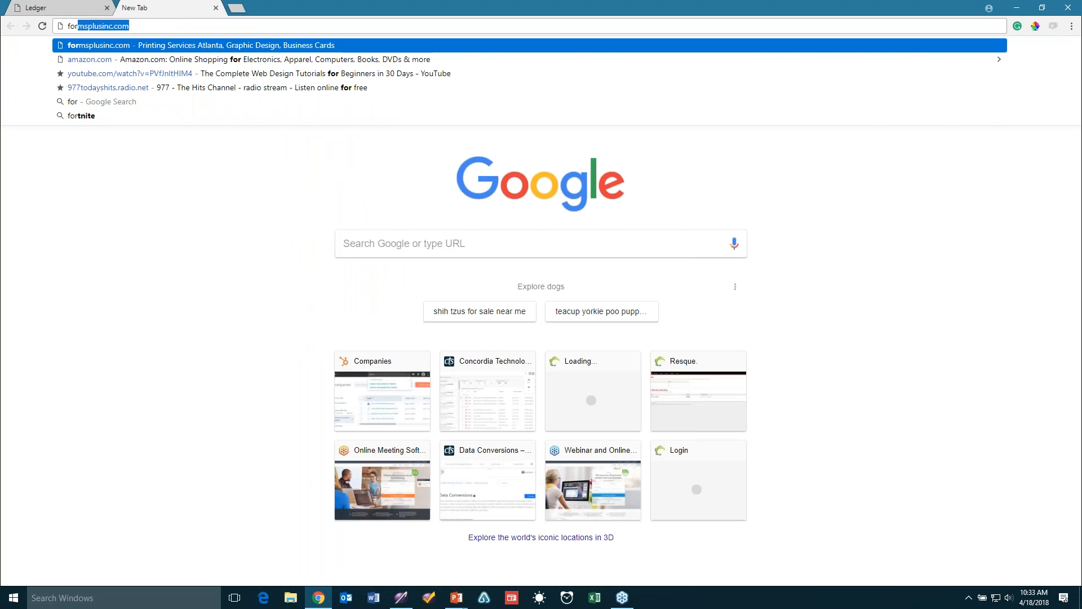
{"action": "key", "text": "Return"}
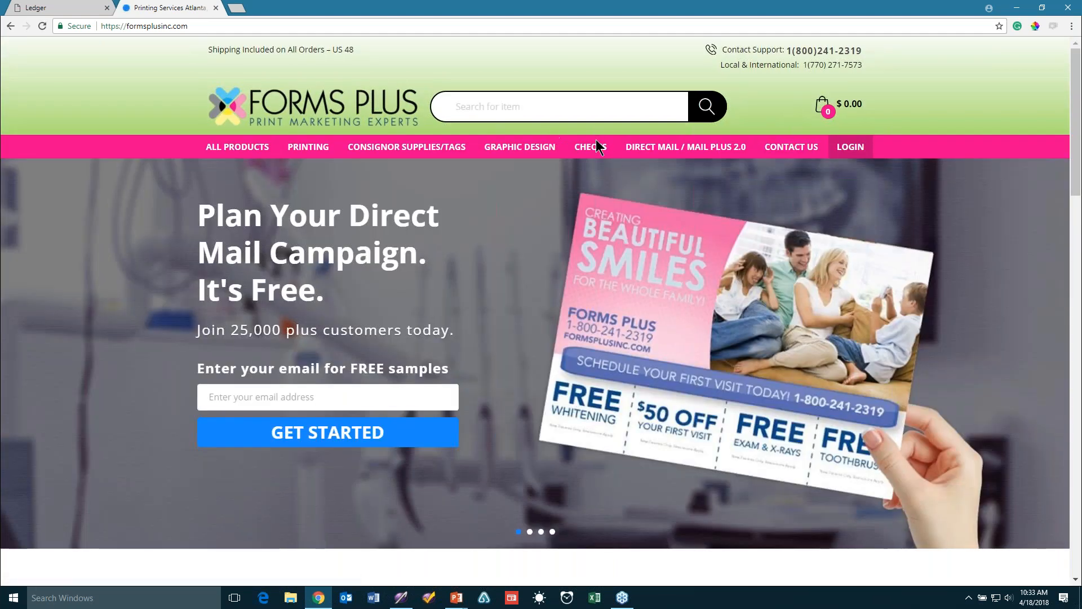
{"action": "left_click", "coordinate": [598, 148]}
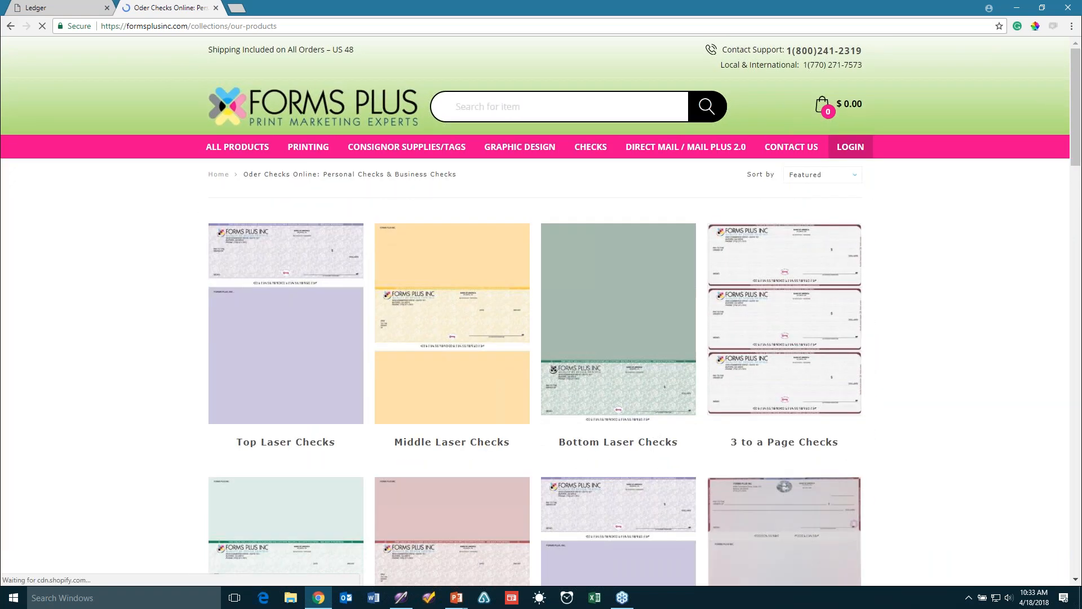
{"action": "scroll", "coordinate": [458, 339], "scroll_direction": "down", "scroll_amount": 4}
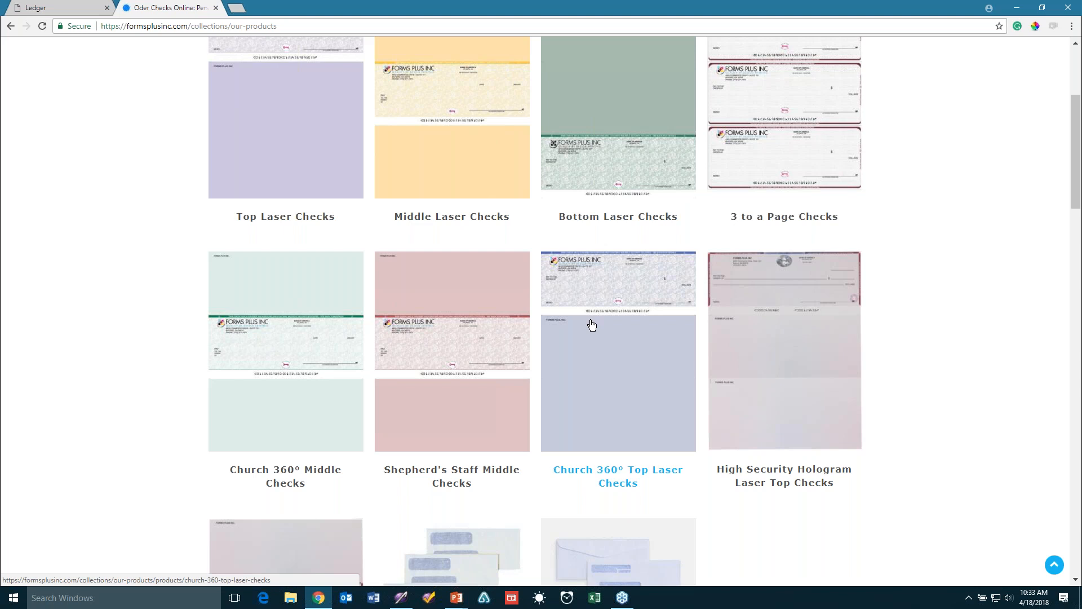
{"action": "left_click", "coordinate": [1055, 564]}
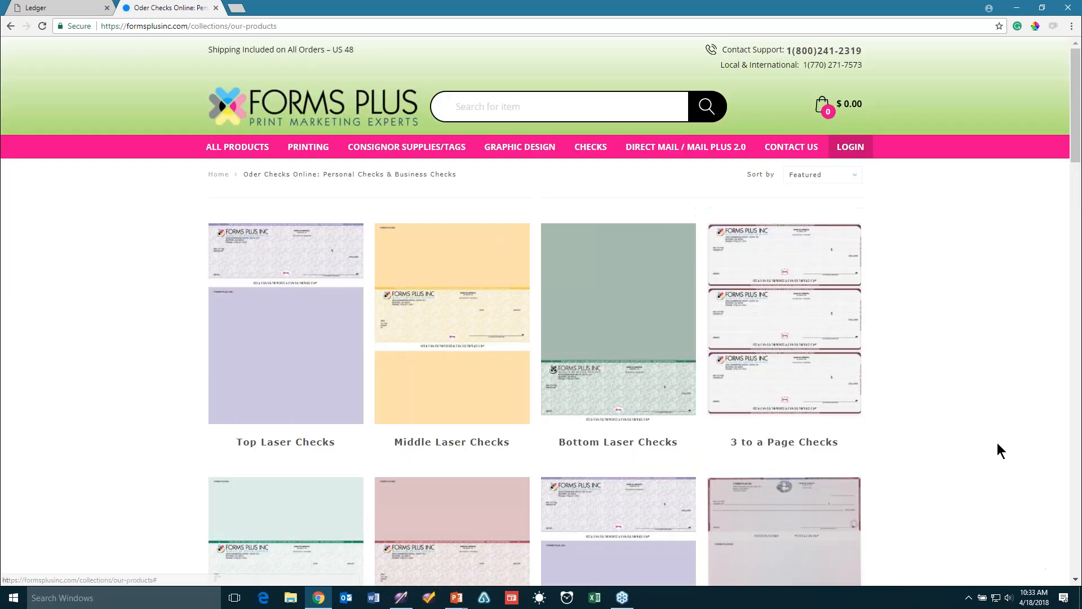
Compare the Forms Plus checks page with the ledger's General Settings, ending on the ledger
{"action": "left_click", "coordinate": [78, 7]}
{"action": "left_click", "coordinate": [160, 11]}
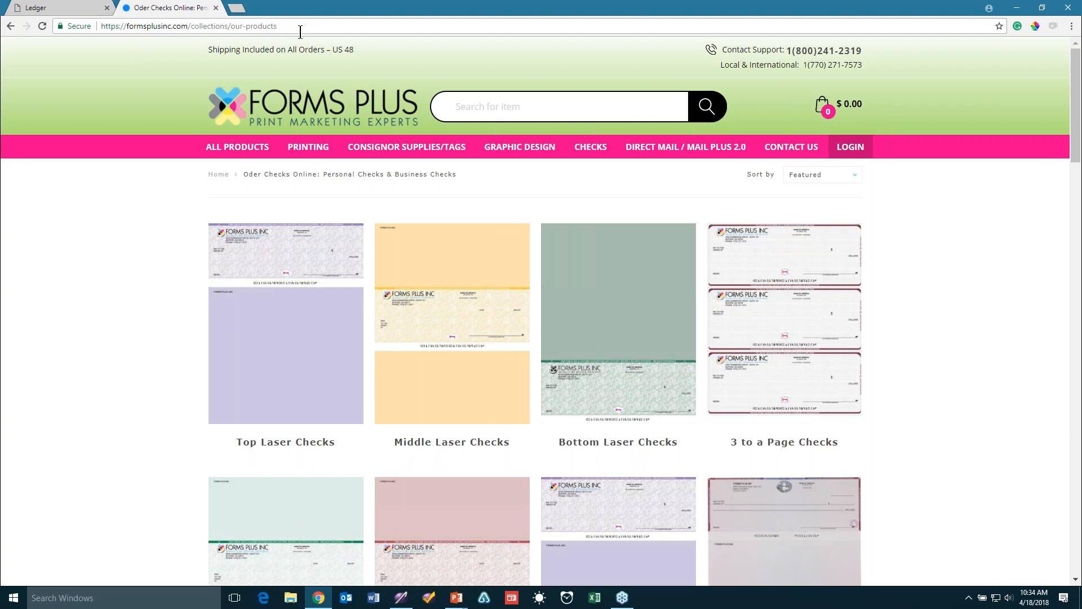
{"action": "left_click", "coordinate": [68, 8]}
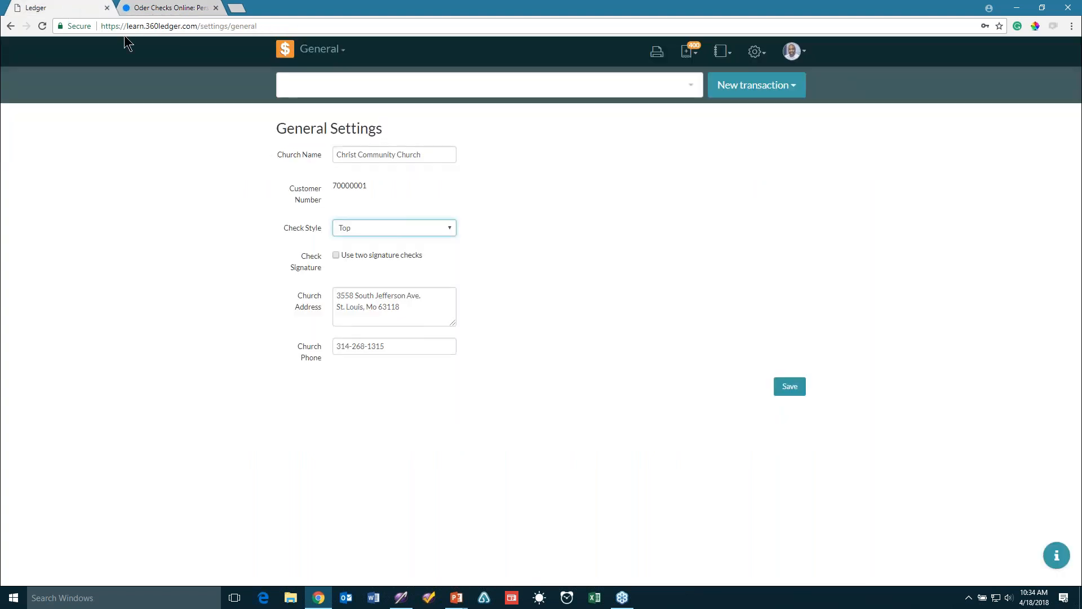
Toggle the two-signature option on and off and save settings with check style still Top
{"action": "left_click", "coordinate": [399, 231]}
{"action": "left_click", "coordinate": [399, 232]}
{"action": "left_click", "coordinate": [336, 256]}
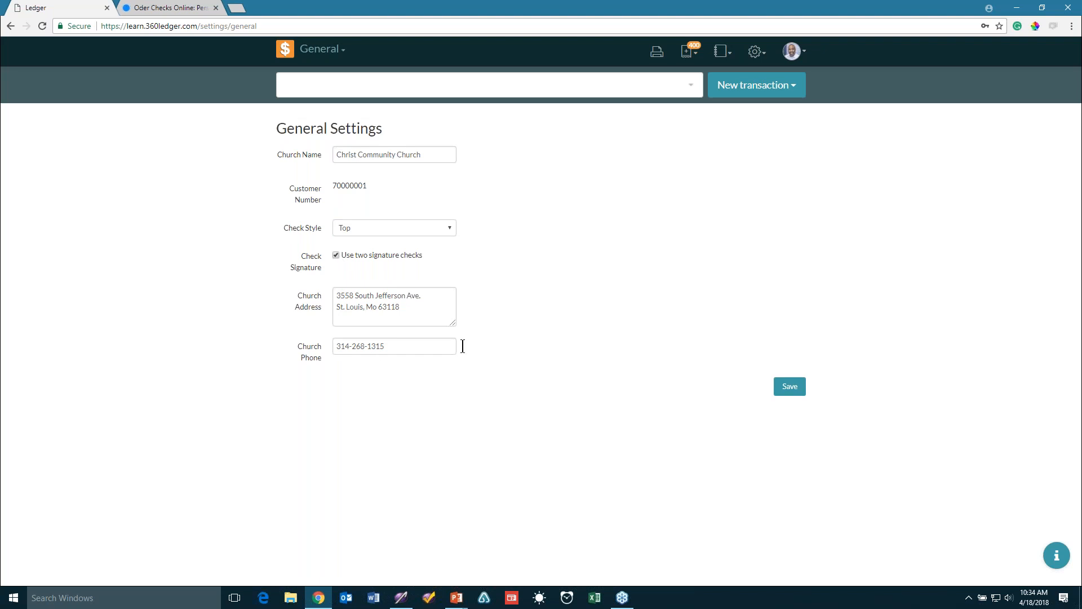
{"action": "left_click", "coordinate": [377, 255]}
{"action": "left_click", "coordinate": [792, 388]}
Change the check style to Middle with two-signature checks off and save the settings
{"action": "left_click", "coordinate": [420, 231]}
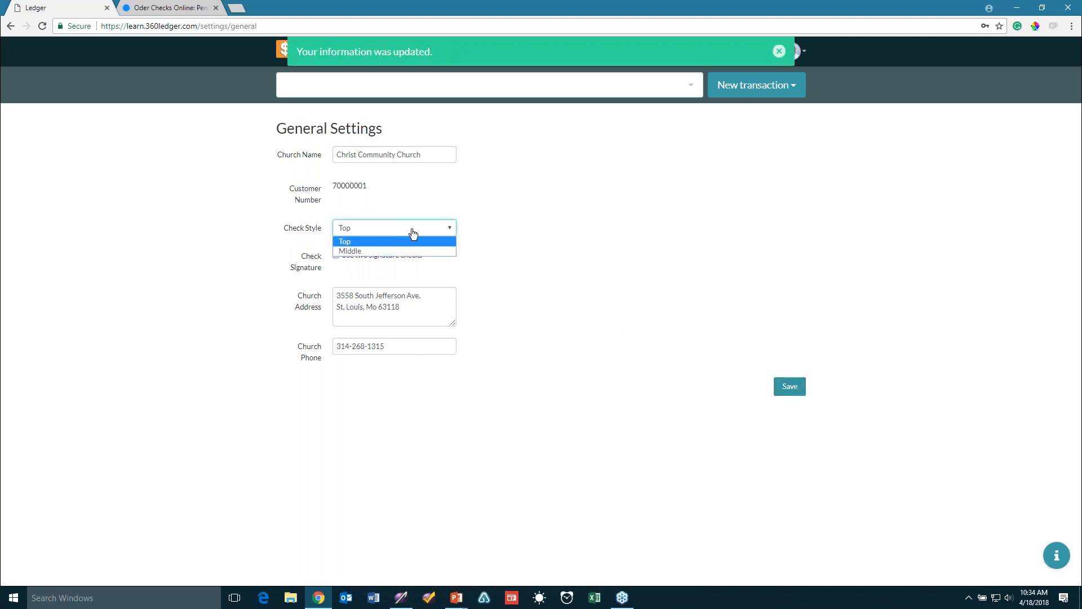
{"action": "left_click", "coordinate": [377, 252]}
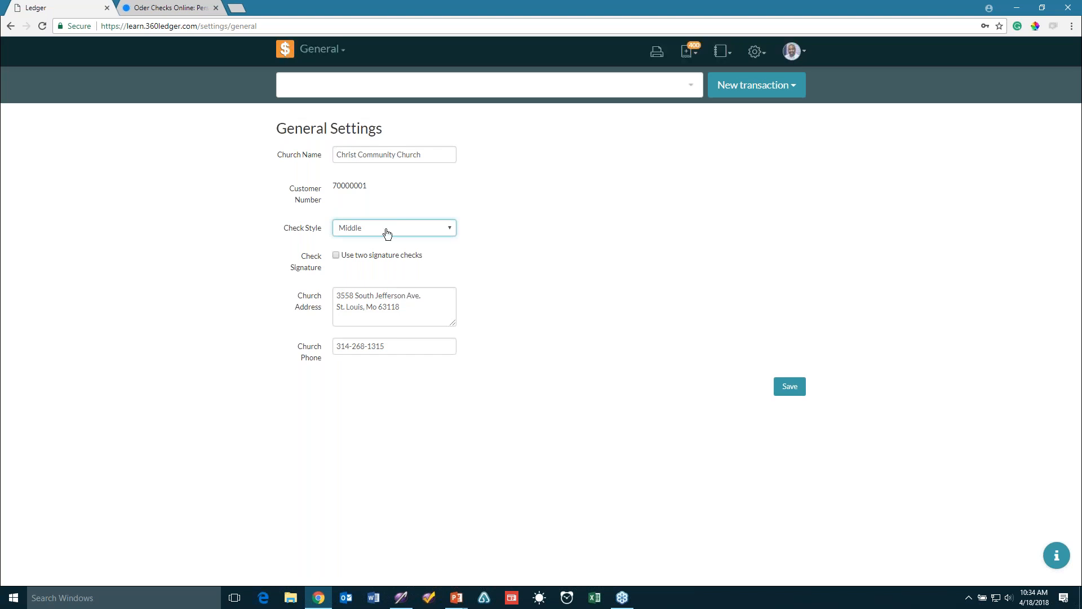
{"action": "left_click", "coordinate": [551, 257]}
{"action": "left_click", "coordinate": [772, 385]}
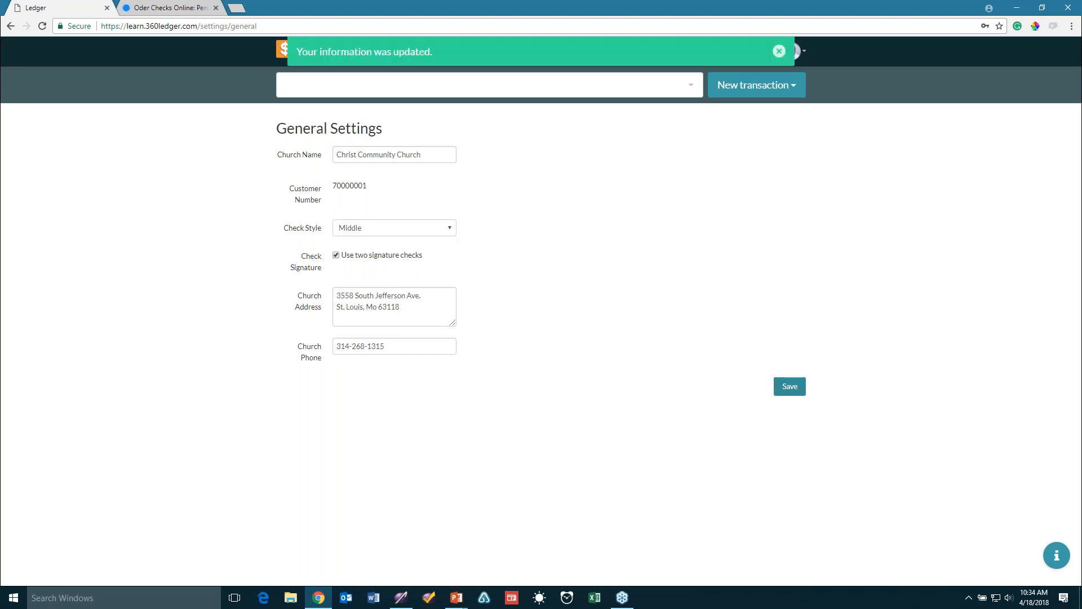
{"action": "left_click", "coordinate": [359, 256]}
{"action": "left_click", "coordinate": [790, 387]}
{"action": "left_click", "coordinate": [779, 52]}
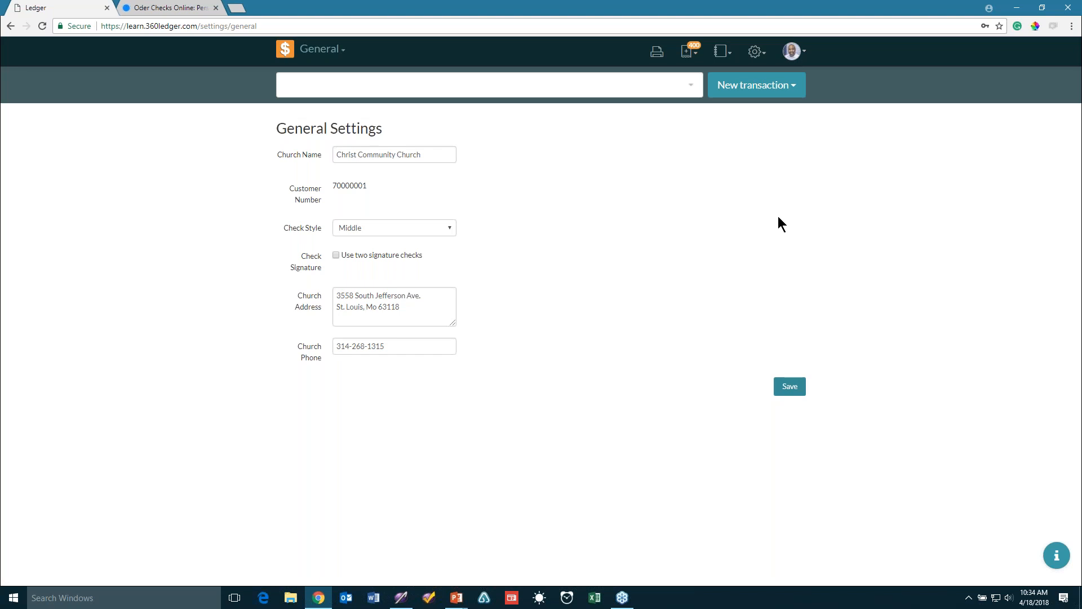
{"action": "left_click", "coordinate": [756, 52]}
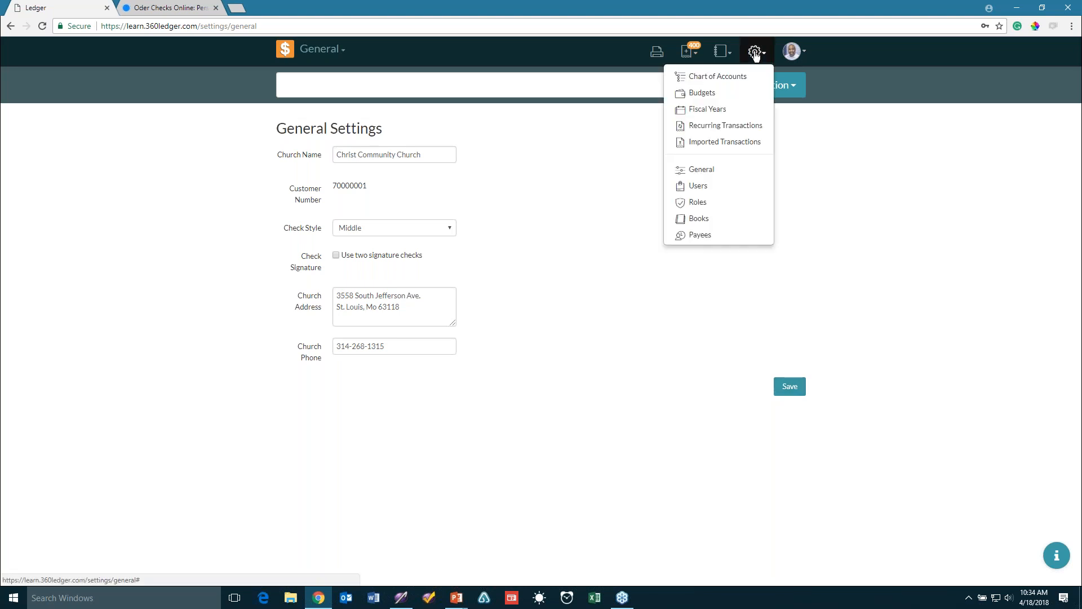
Open the Roles page showing the Administrator role for All Books
{"action": "left_click", "coordinate": [750, 203]}
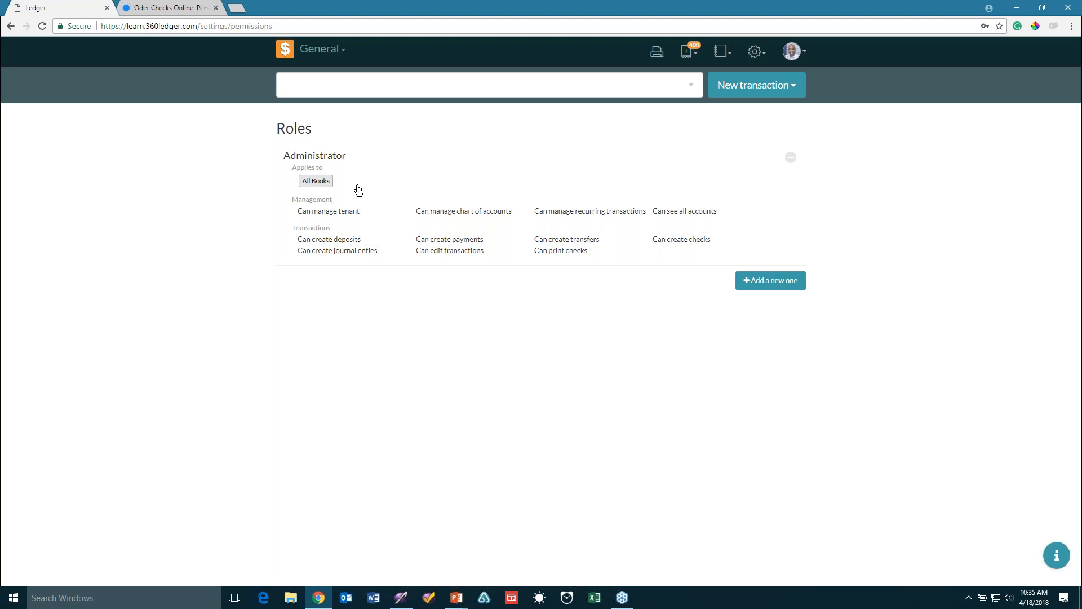
Add a new role and type its name, 'Financial Secretary', currently misspelled 'Financial Secretaru'
{"action": "left_click", "coordinate": [766, 286]}
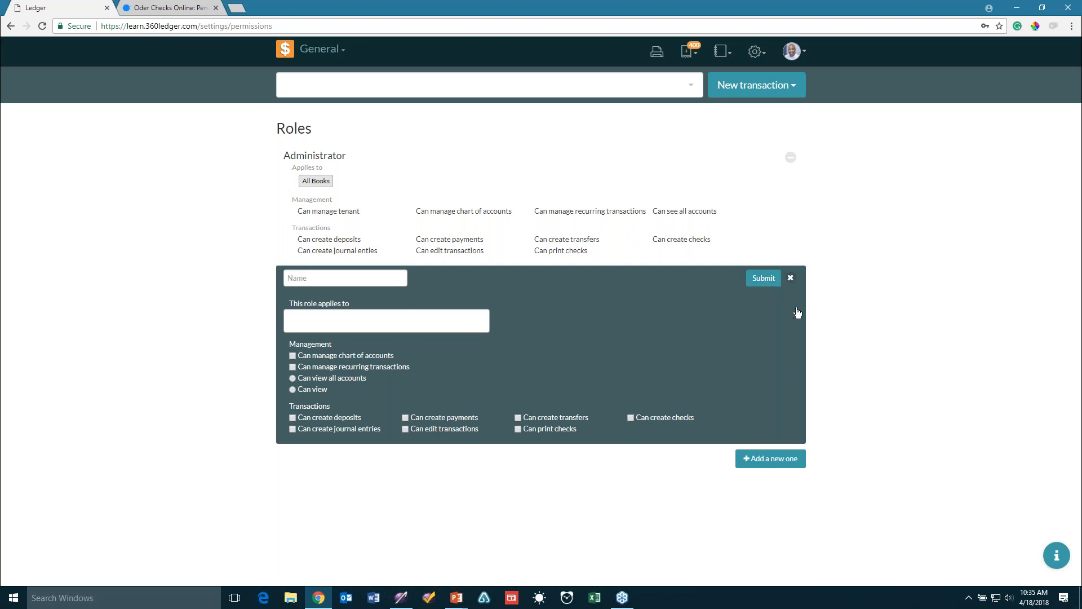
{"action": "left_click", "coordinate": [377, 280]}
{"action": "type", "text": "Financial Secretaru"}
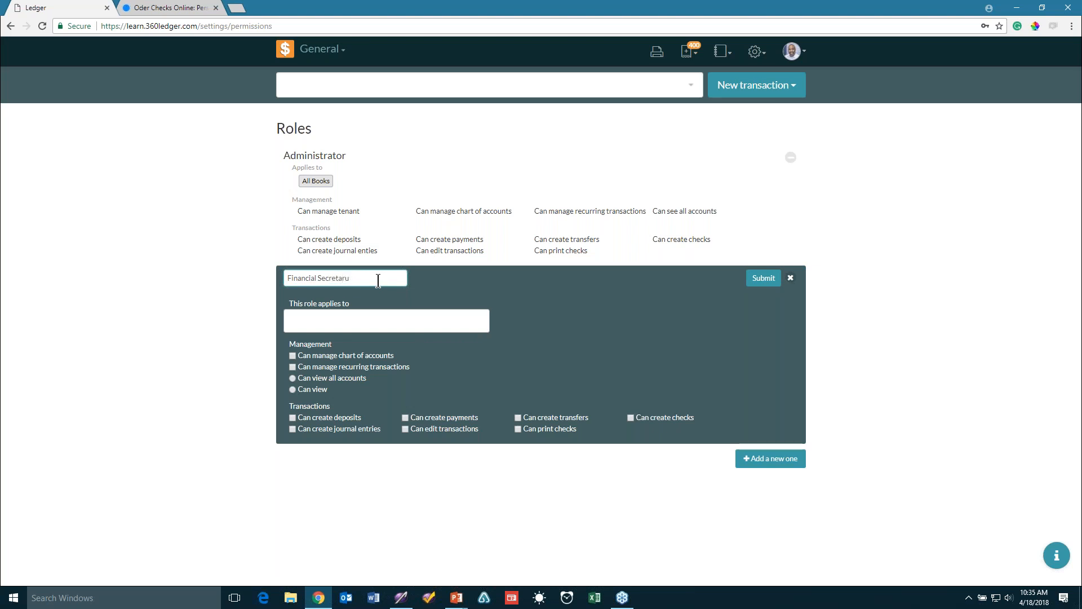
{"action": "type", "text": "yy"}
Create the Financial Secretary role for the General book, viewing selected accounts only, then reopen it
{"action": "left_click", "coordinate": [328, 321]}
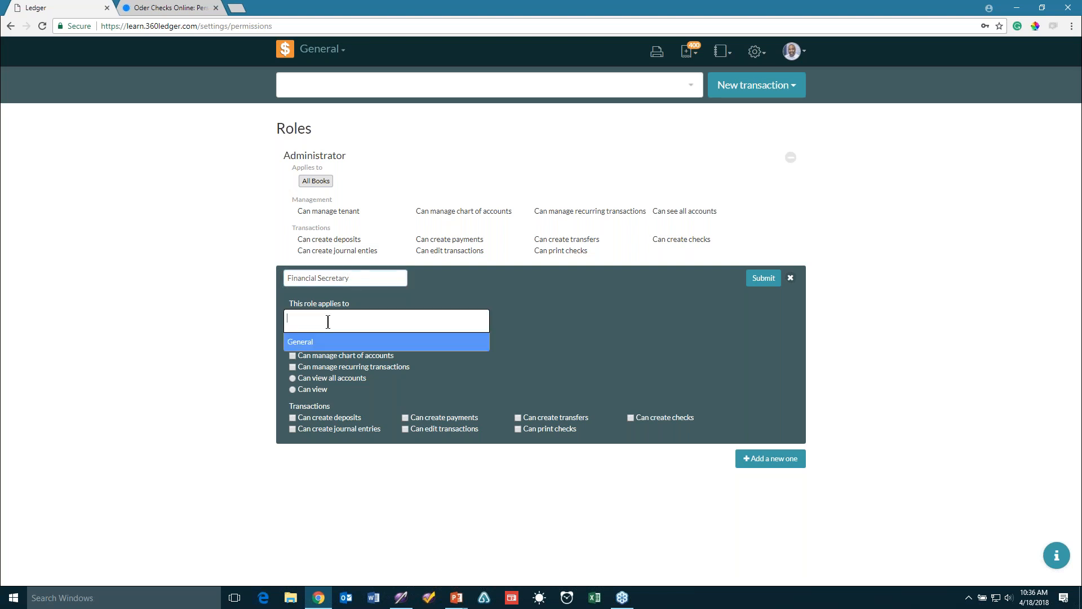
{"action": "key", "text": "Return"}
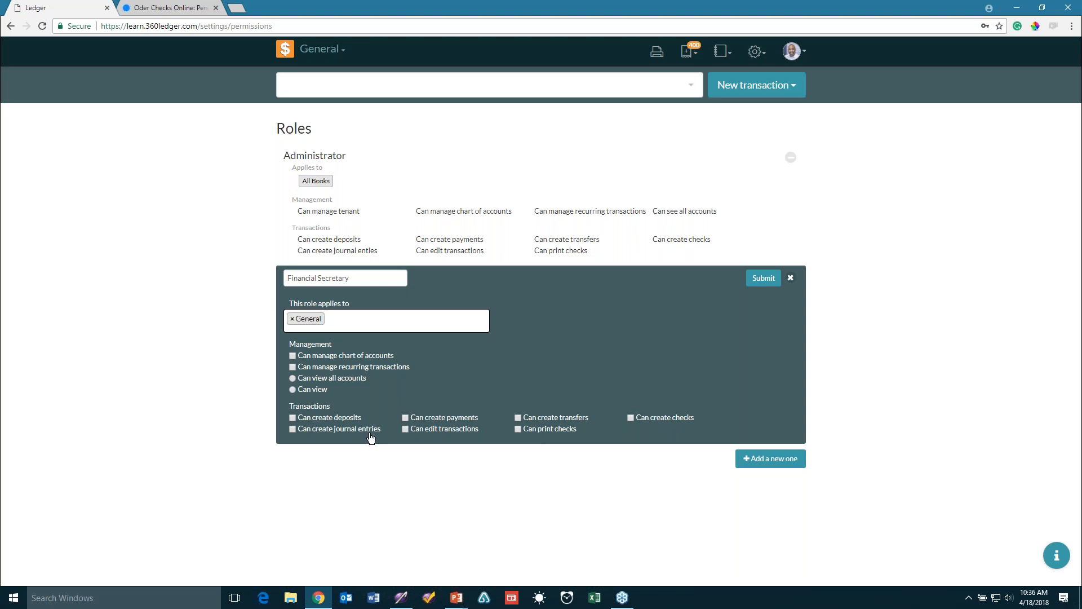
{"action": "left_click", "coordinate": [311, 396]}
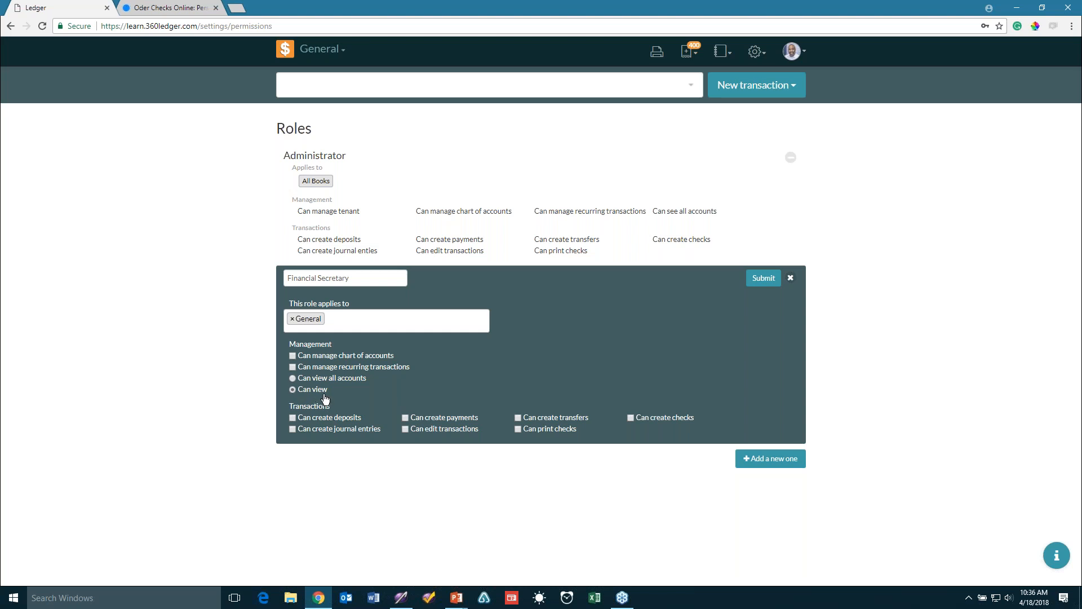
{"action": "left_click", "coordinate": [764, 282]}
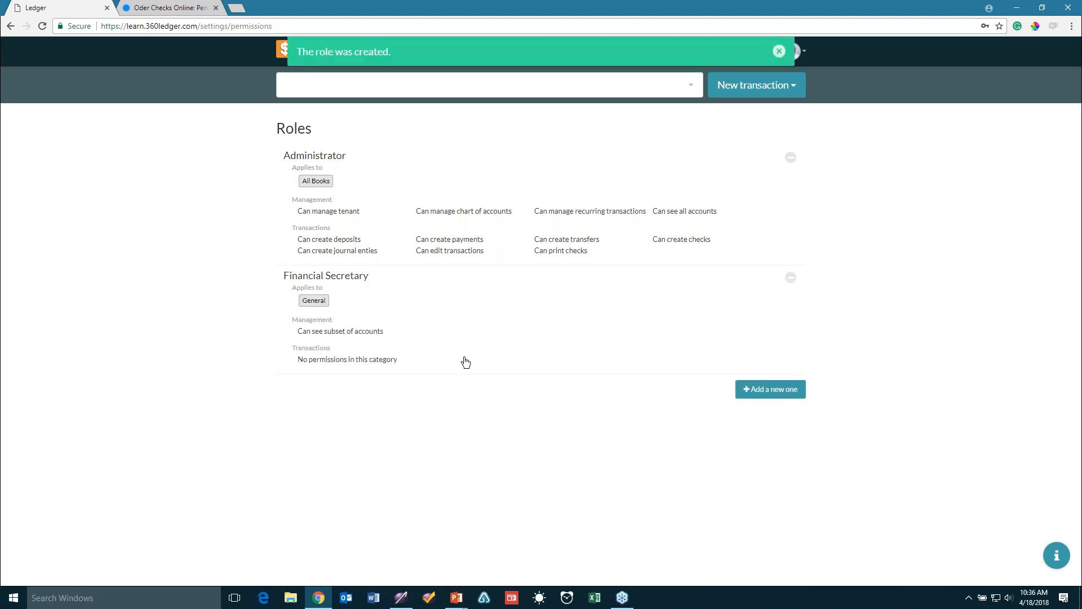
{"action": "left_click", "coordinate": [428, 350]}
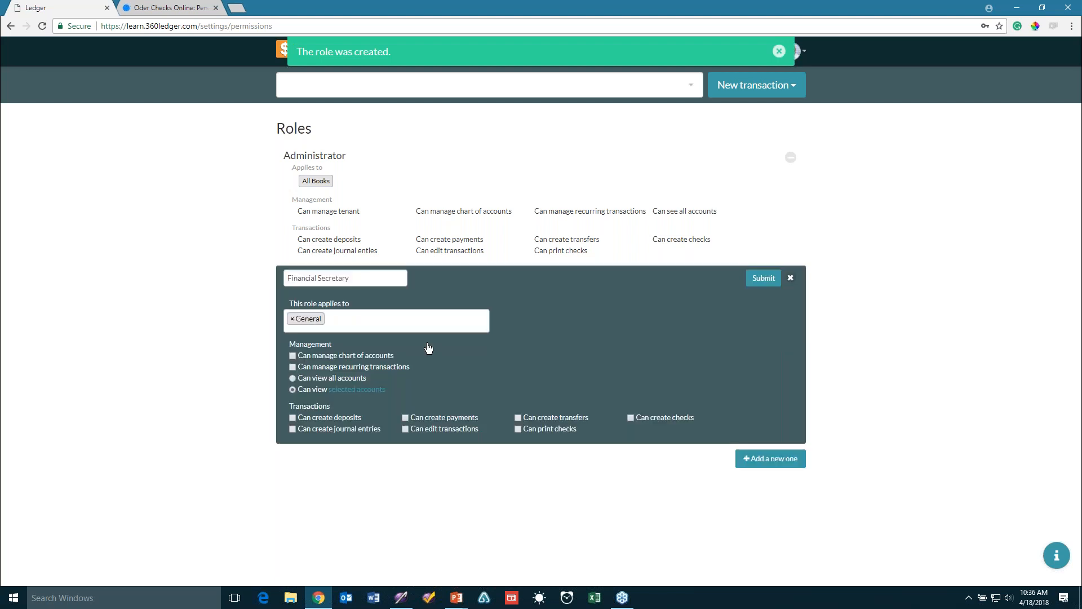
For the General book, grant access to all Central Trust accounts and clear the payroll tax deduction accounts
{"action": "left_click", "coordinate": [354, 393]}
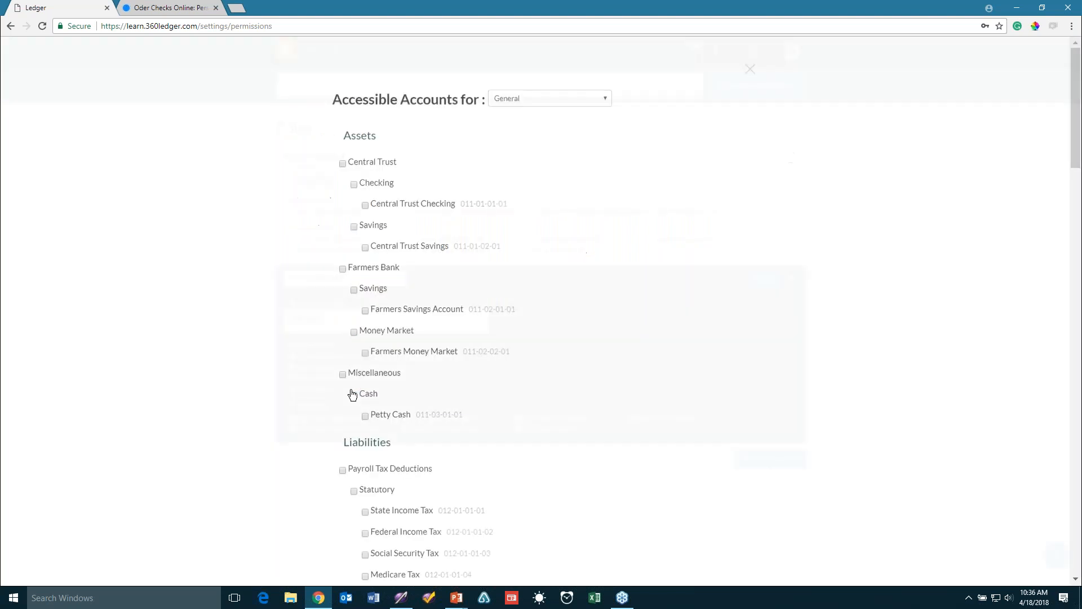
{"action": "left_click", "coordinate": [557, 103]}
{"action": "left_click", "coordinate": [540, 113]}
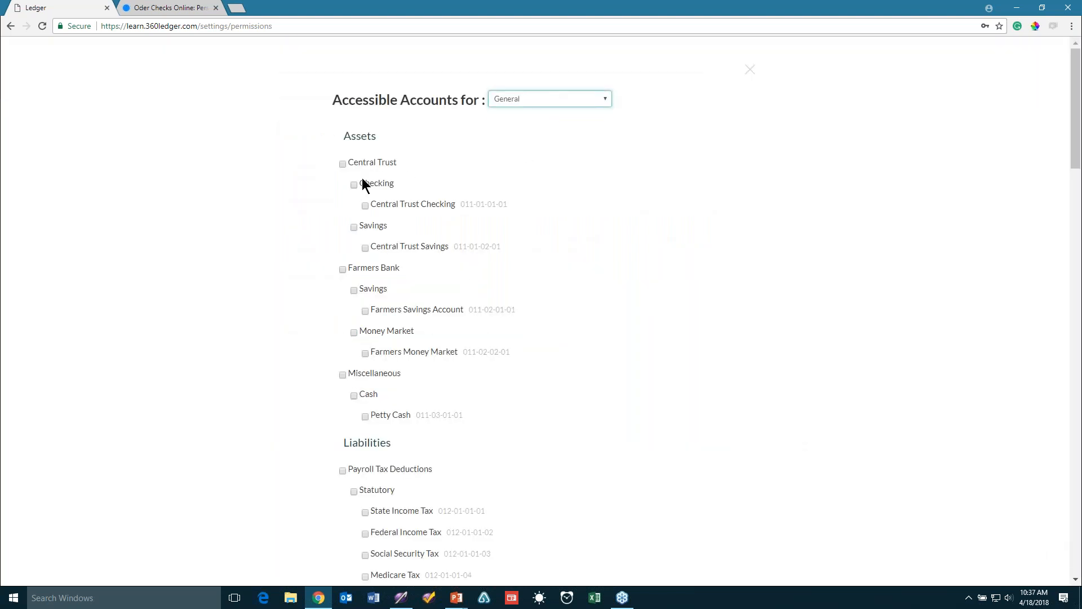
{"action": "left_click", "coordinate": [343, 164]}
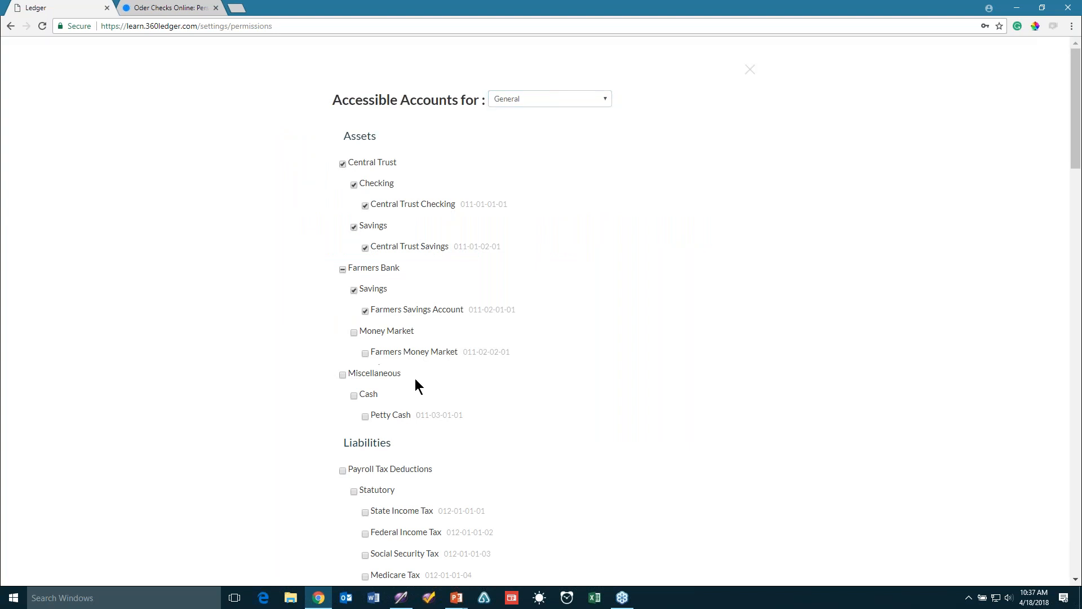
{"action": "scroll", "coordinate": [416, 386], "scroll_direction": "down", "scroll_amount": 1}
{"action": "scroll", "coordinate": [418, 388], "scroll_direction": "down", "scroll_amount": 2}
{"action": "left_click", "coordinate": [364, 400]}
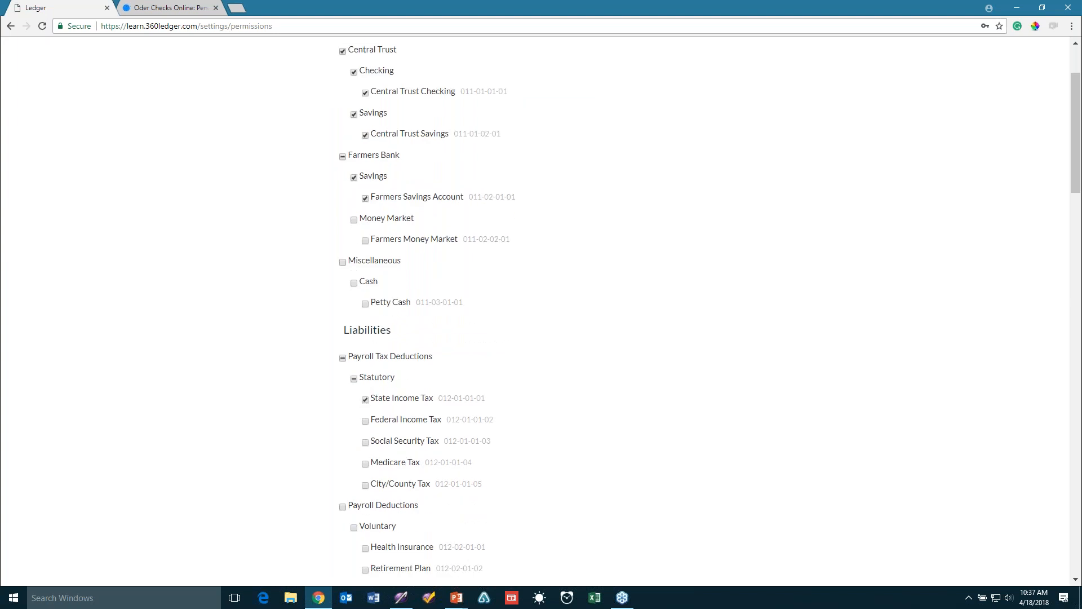
{"action": "left_click", "coordinate": [365, 421]}
{"action": "left_click", "coordinate": [364, 443]}
{"action": "left_click", "coordinate": [343, 358]}
Add access to the Farmers Money Market and all Other Income accounts, then close the list
{"action": "left_click", "coordinate": [354, 220]}
{"action": "scroll", "coordinate": [475, 279], "scroll_direction": "down", "scroll_amount": 5}
{"action": "scroll", "coordinate": [475, 274], "scroll_direction": "down", "scroll_amount": 2}
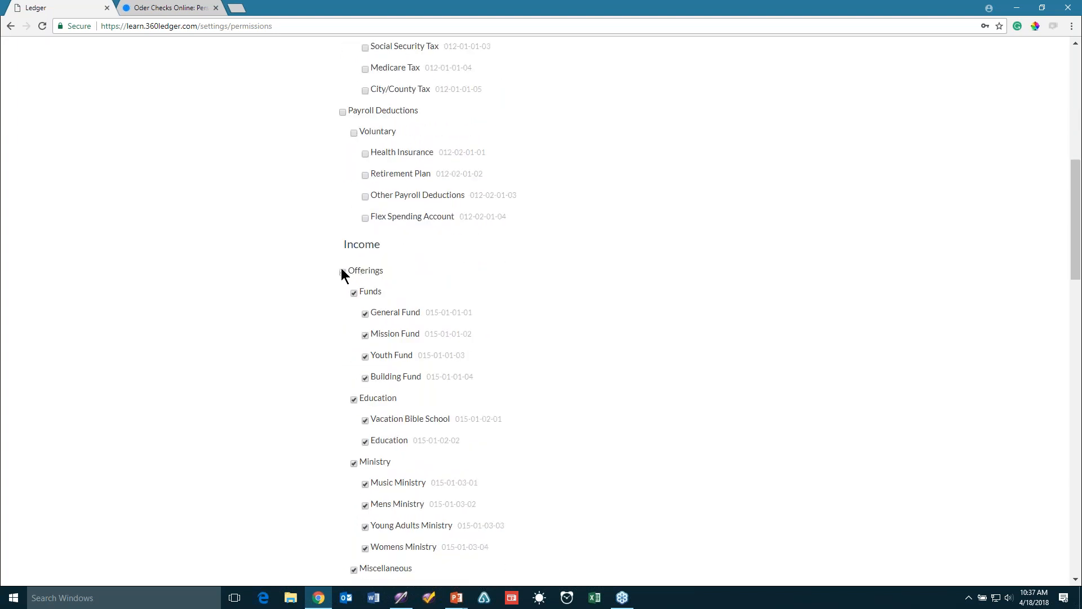
{"action": "scroll", "coordinate": [445, 296], "scroll_direction": "down", "scroll_amount": 4}
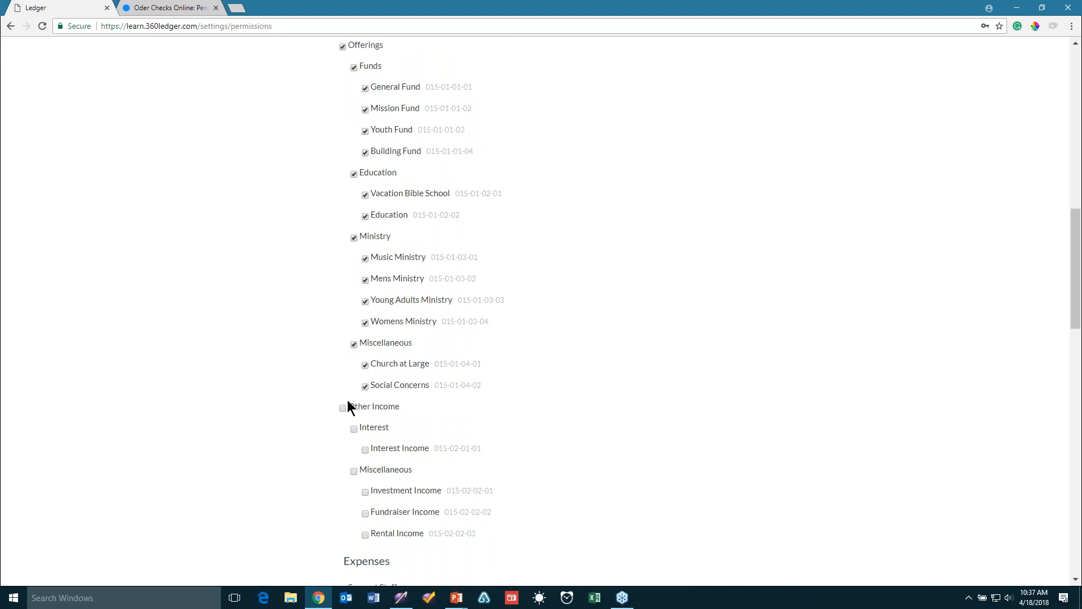
{"action": "left_click", "coordinate": [343, 408]}
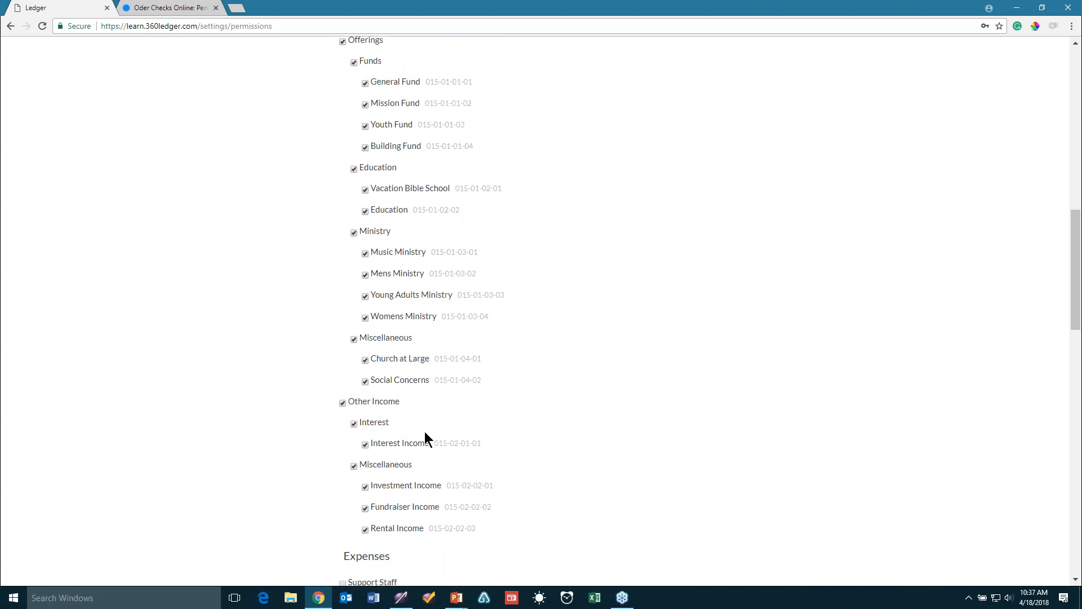
{"action": "scroll", "coordinate": [425, 432], "scroll_direction": "down", "scroll_amount": 5}
{"action": "scroll", "coordinate": [391, 524], "scroll_direction": "up", "scroll_amount": 5}
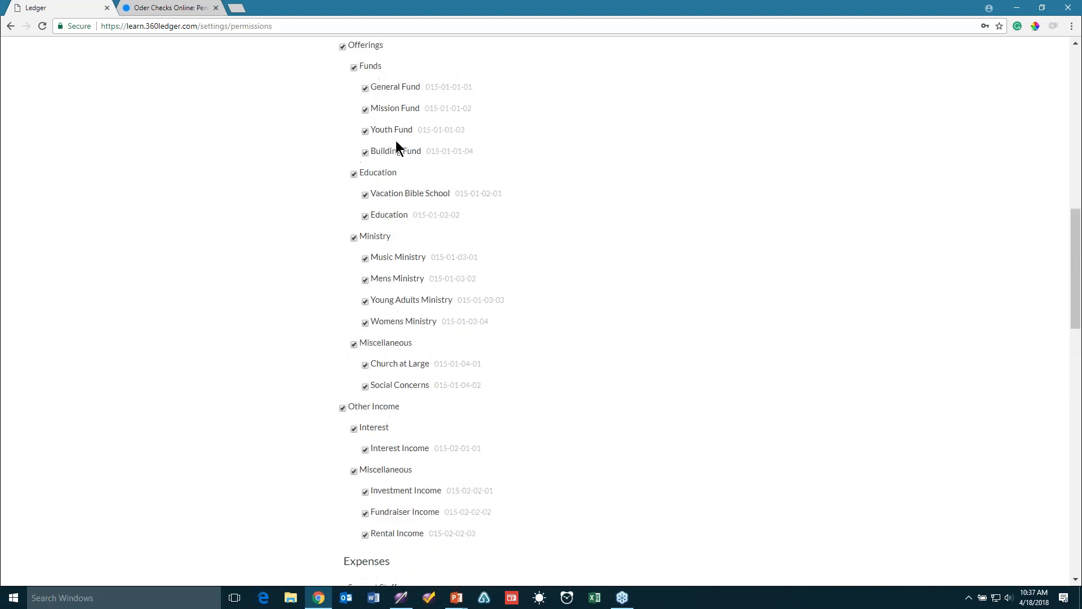
{"action": "scroll", "coordinate": [420, 279], "scroll_direction": "up", "scroll_amount": 13}
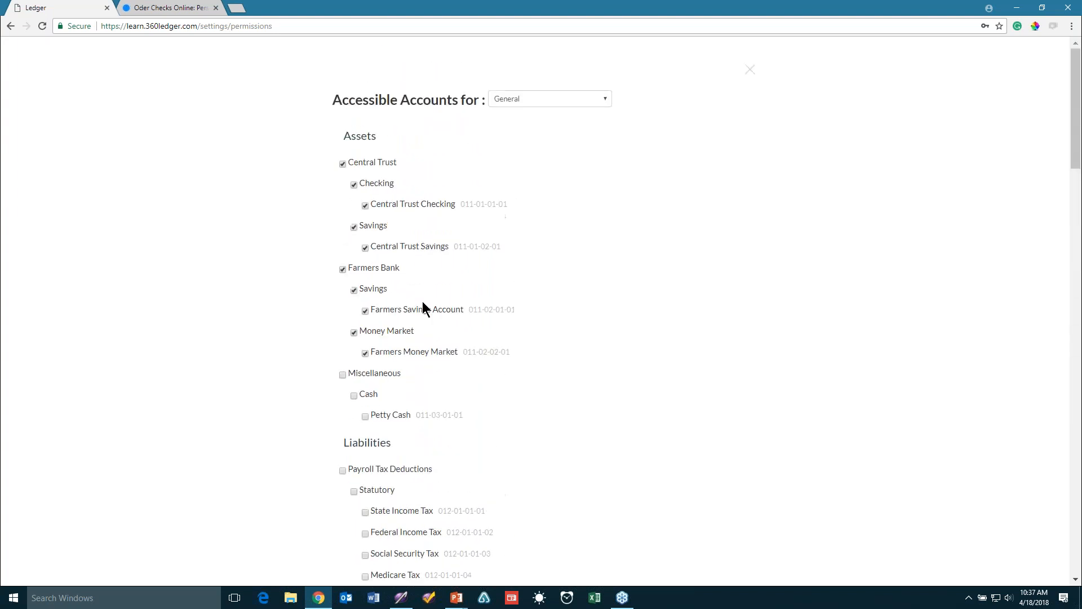
{"action": "left_click", "coordinate": [750, 70]}
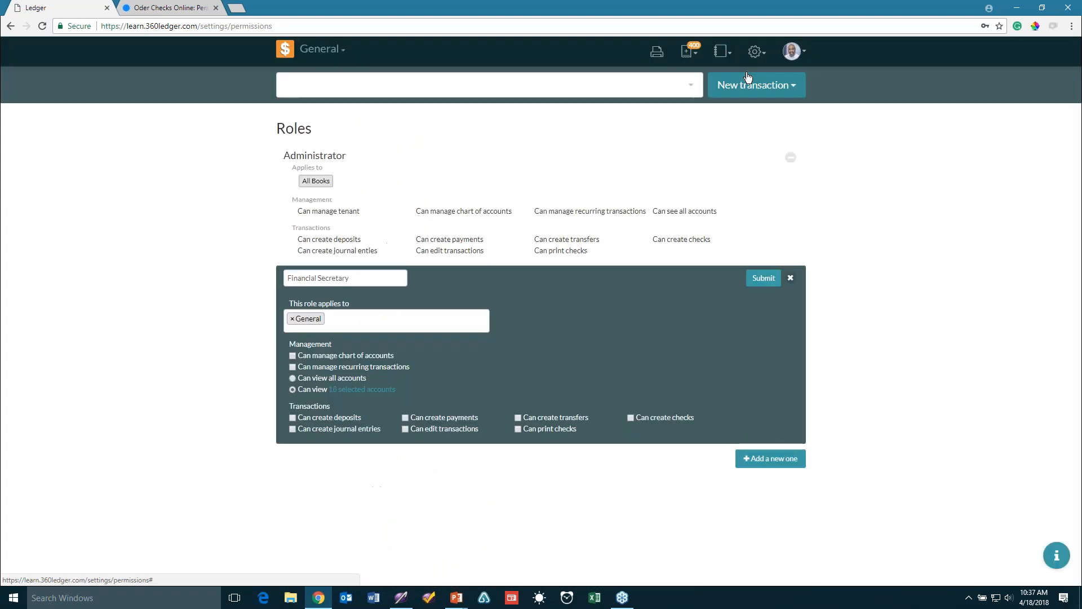
Save the Financial Secretary role and go to the Users list
{"action": "left_click", "coordinate": [767, 278]}
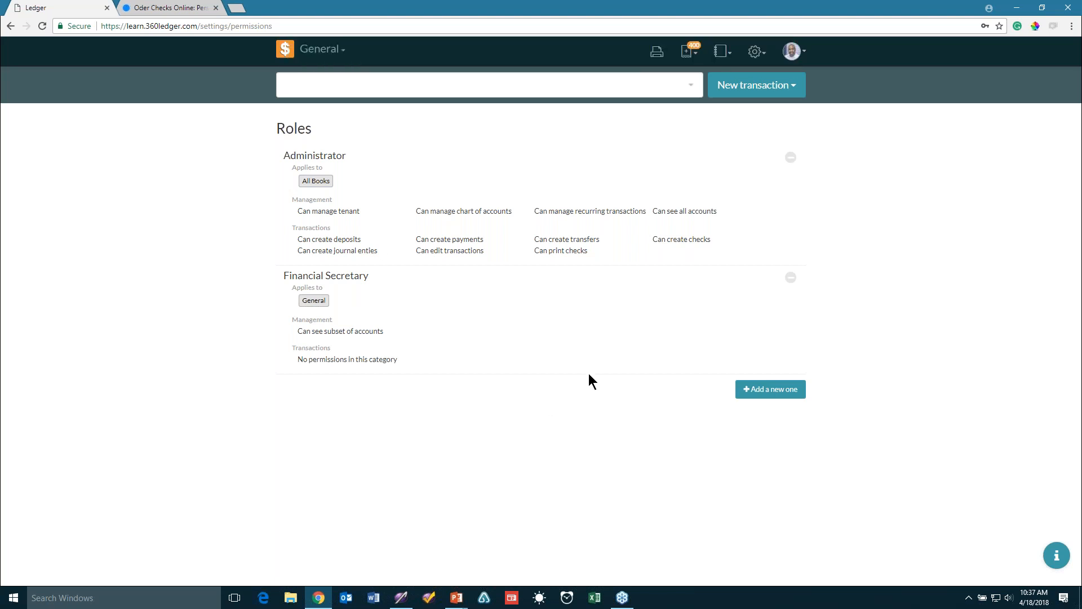
{"action": "left_click", "coordinate": [758, 56]}
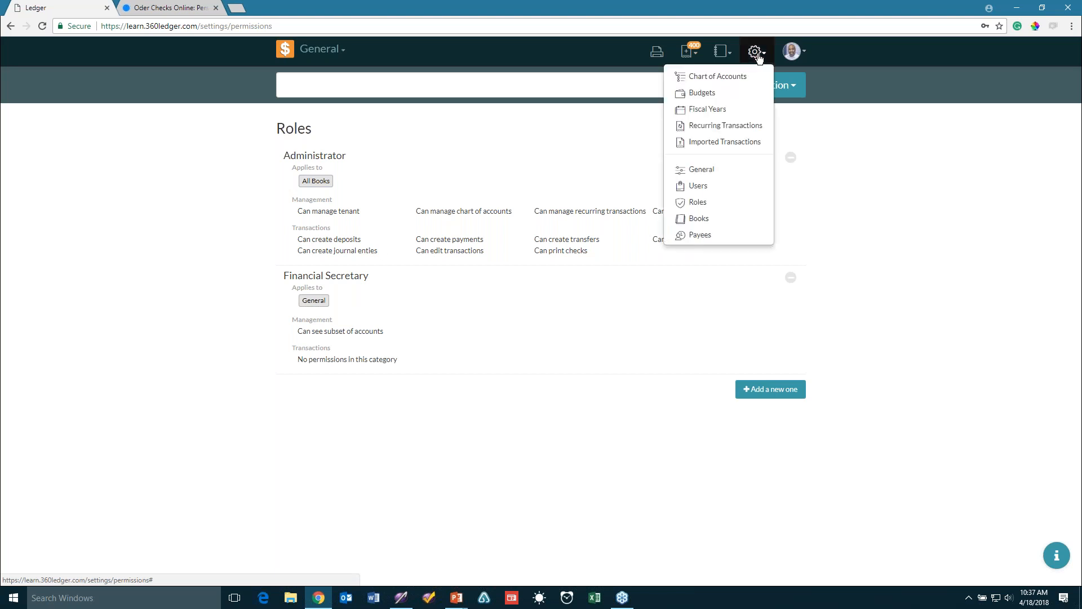
{"action": "left_click", "coordinate": [711, 187]}
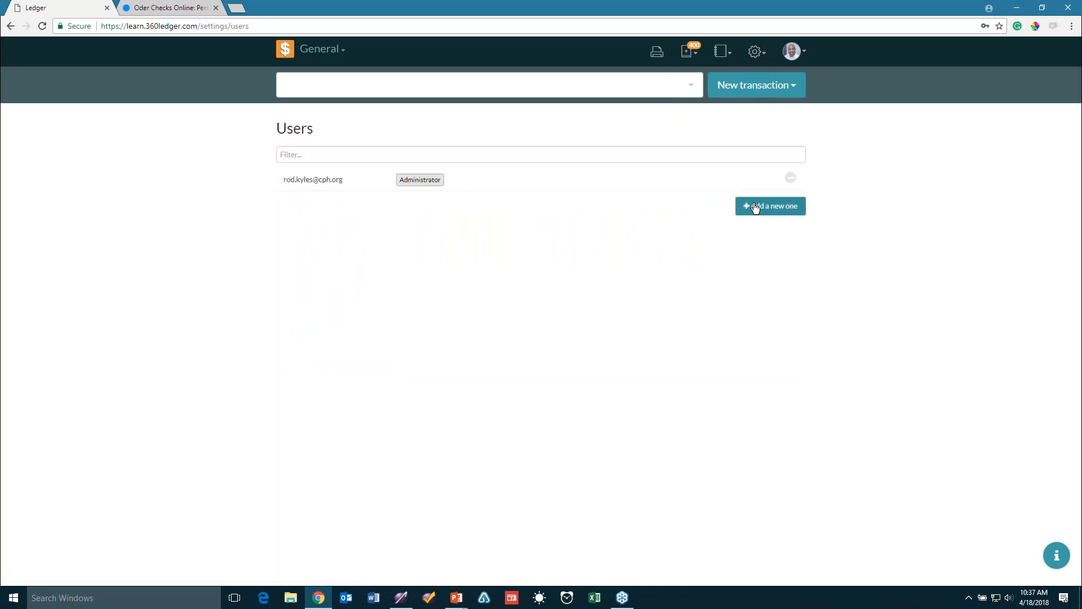
Add a new user with their e-mail address and the Financial Secretary role
{"action": "left_click", "coordinate": [755, 207]}
{"action": "left_click", "coordinate": [385, 217]}
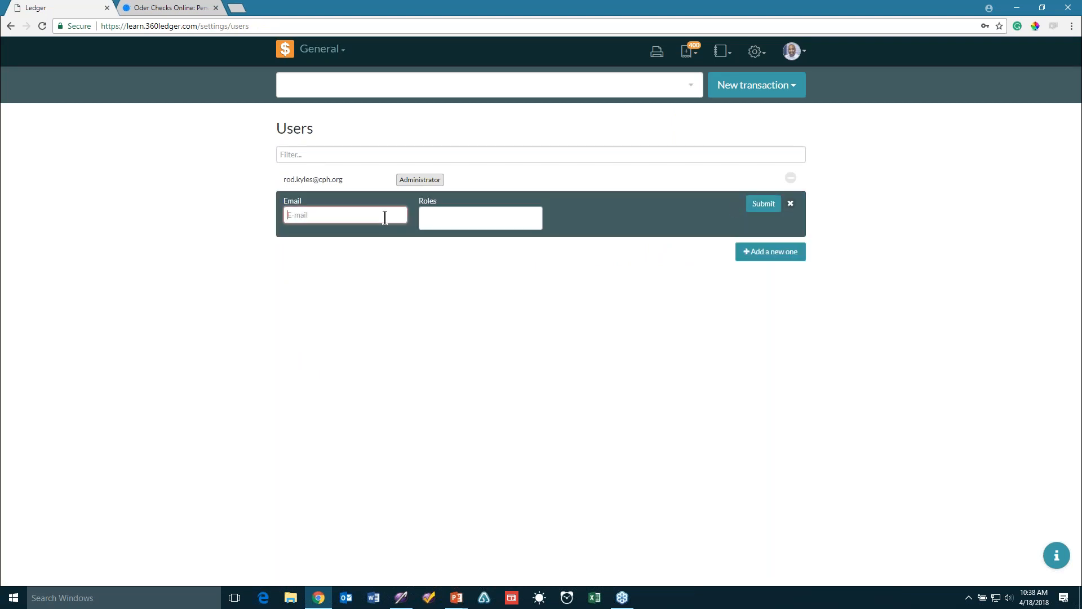
{"action": "key", "text": "Tab"}
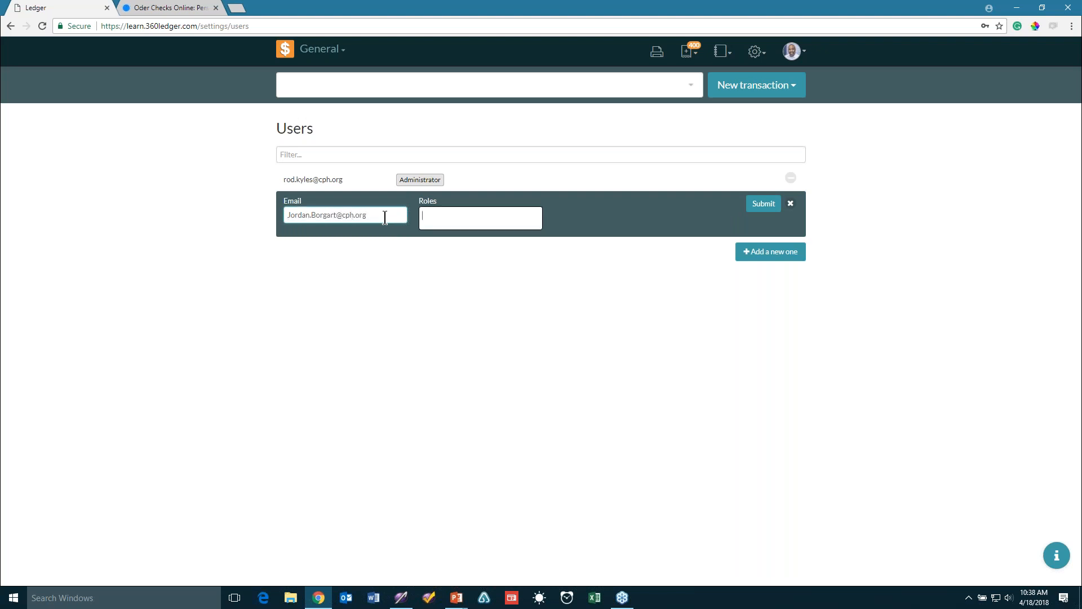
{"action": "left_click", "coordinate": [445, 220]}
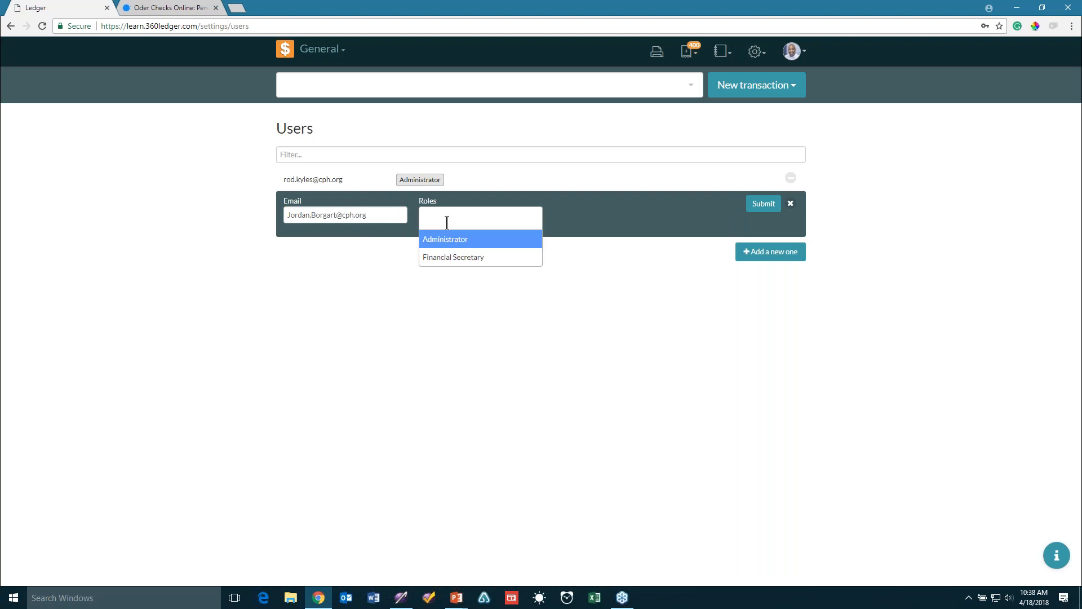
{"action": "key", "text": "Down"}
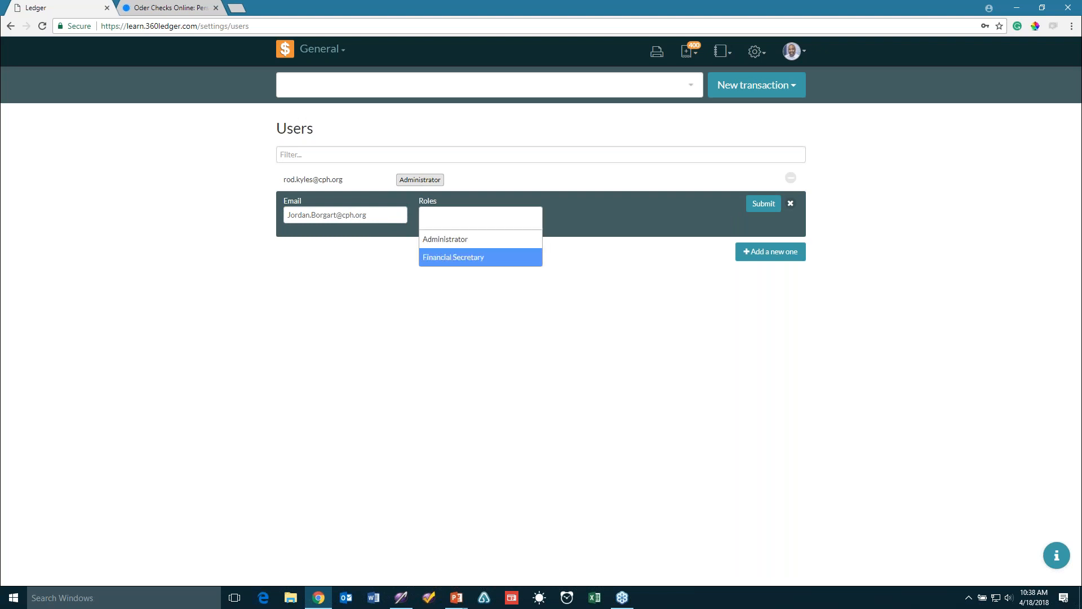
{"action": "key", "text": "Return"}
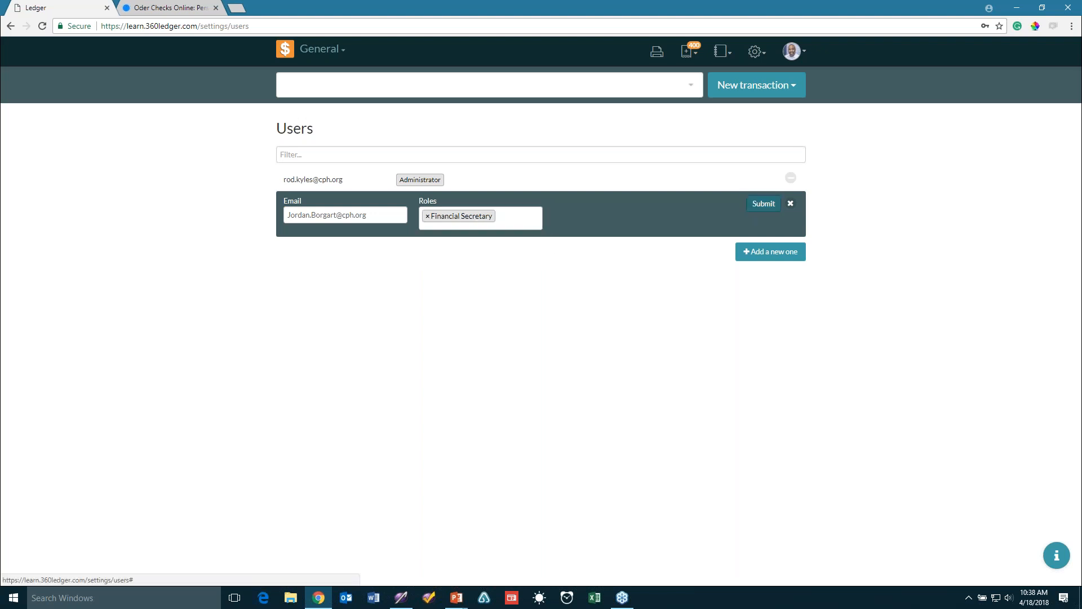
{"action": "left_click", "coordinate": [753, 204]}
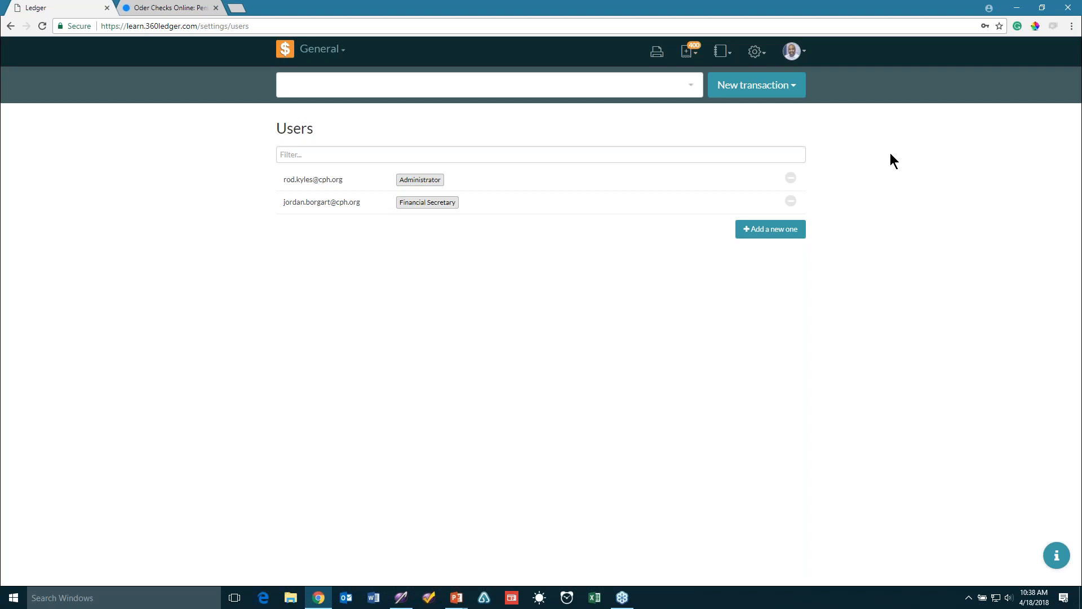
{"action": "left_click", "coordinate": [755, 53]}
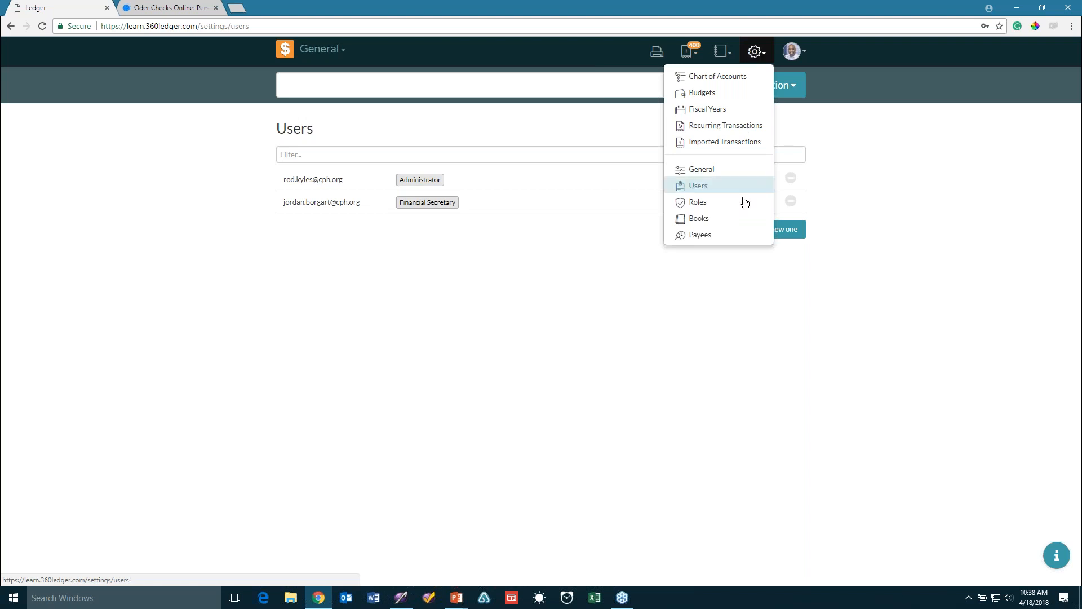
Rename the General book to Christ Community Church and save it
{"action": "left_click", "coordinate": [726, 223]}
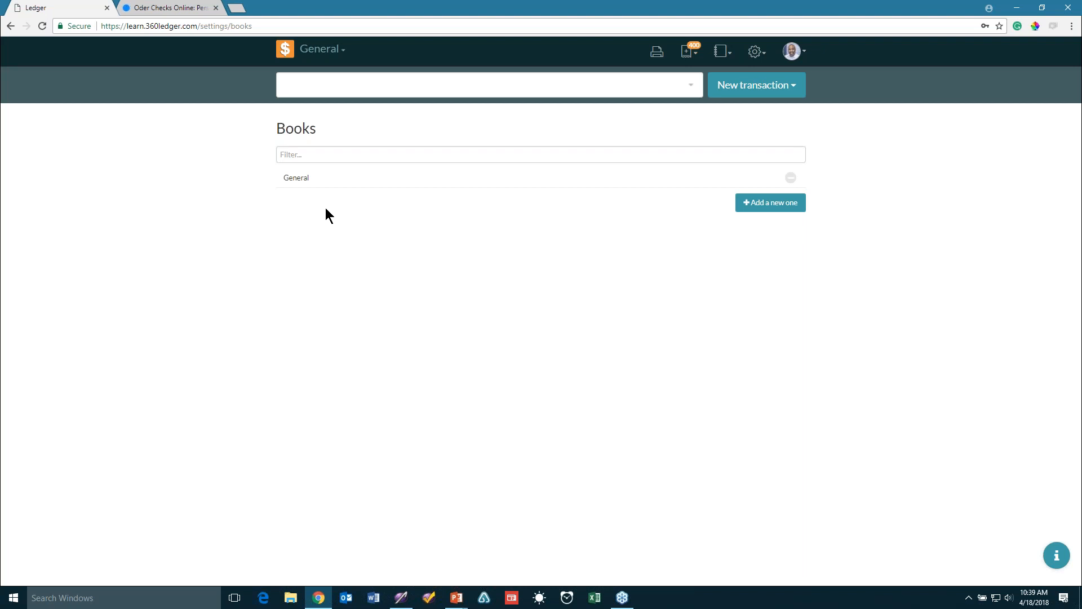
{"action": "left_click", "coordinate": [326, 178]}
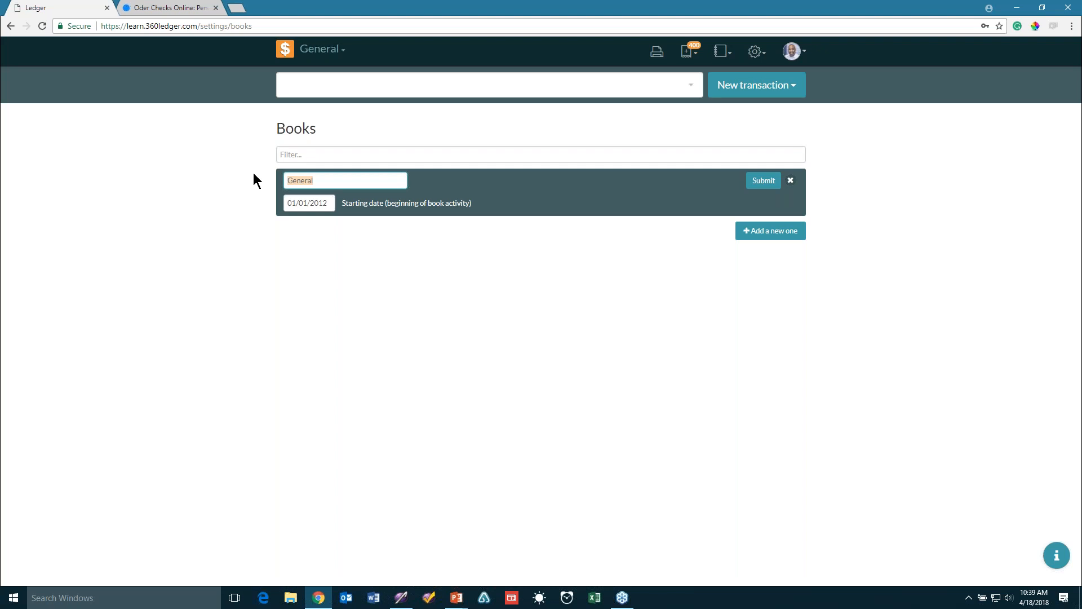
{"action": "type", "text": "Chrs"}
{"action": "key", "text": "BackSpace"}
{"action": "key", "text": "BackSpace"}
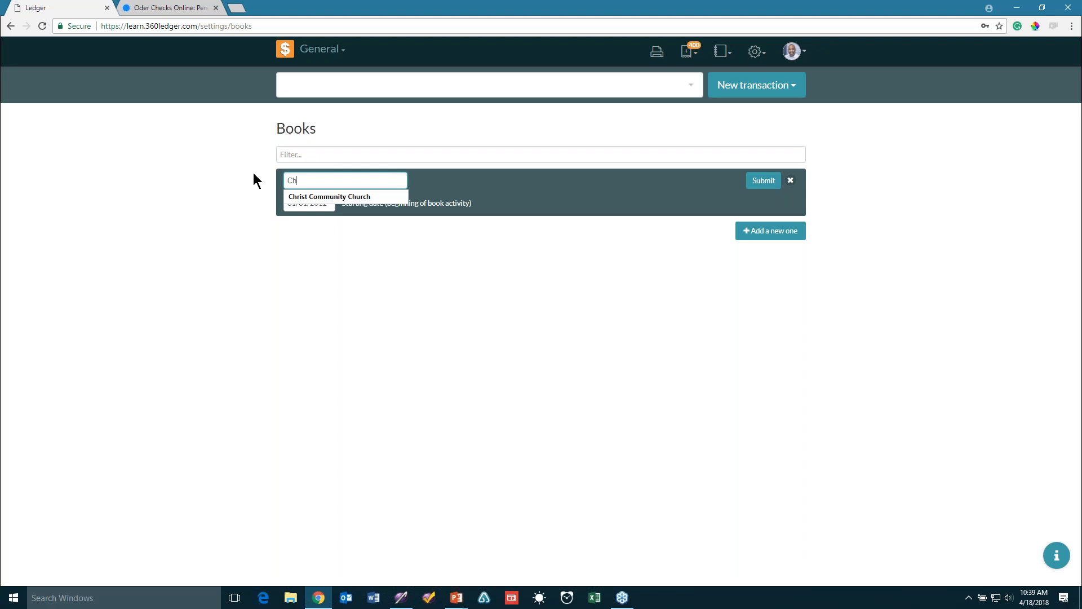
{"action": "left_click", "coordinate": [301, 195]}
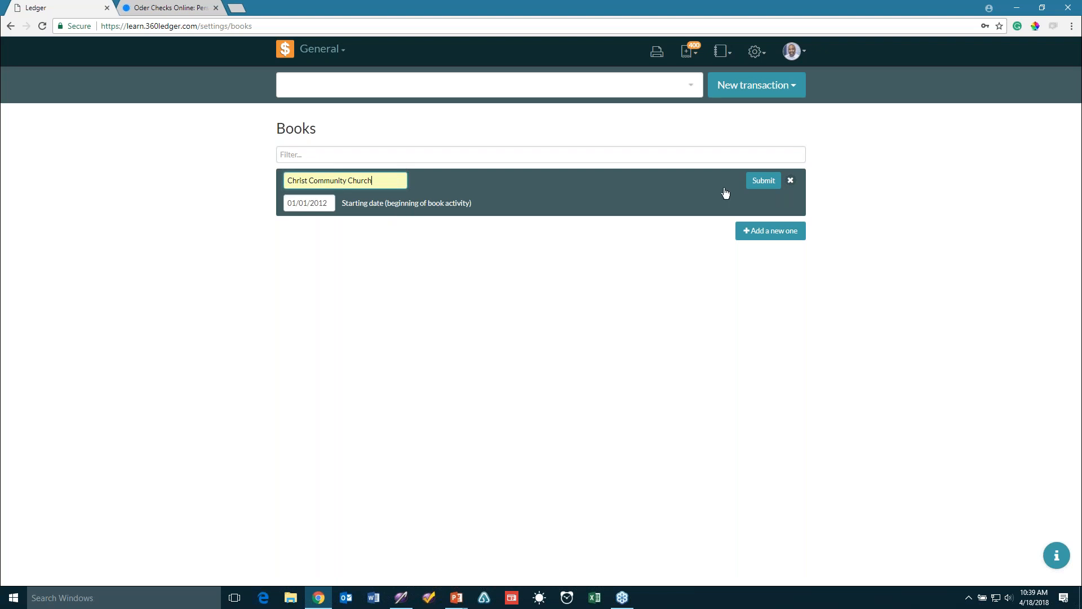
{"action": "left_click", "coordinate": [760, 181]}
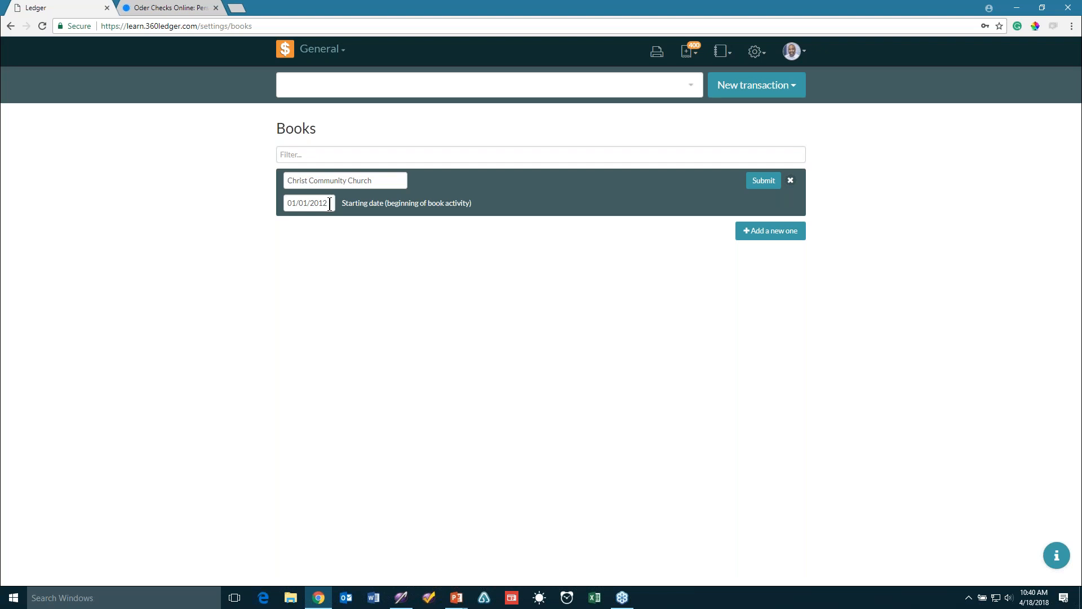
Set the book's starting date to 01/01/2011 with the calendar, then close the edit form
{"action": "left_click", "coordinate": [328, 203]}
{"action": "double_click", "coordinate": [331, 203]}
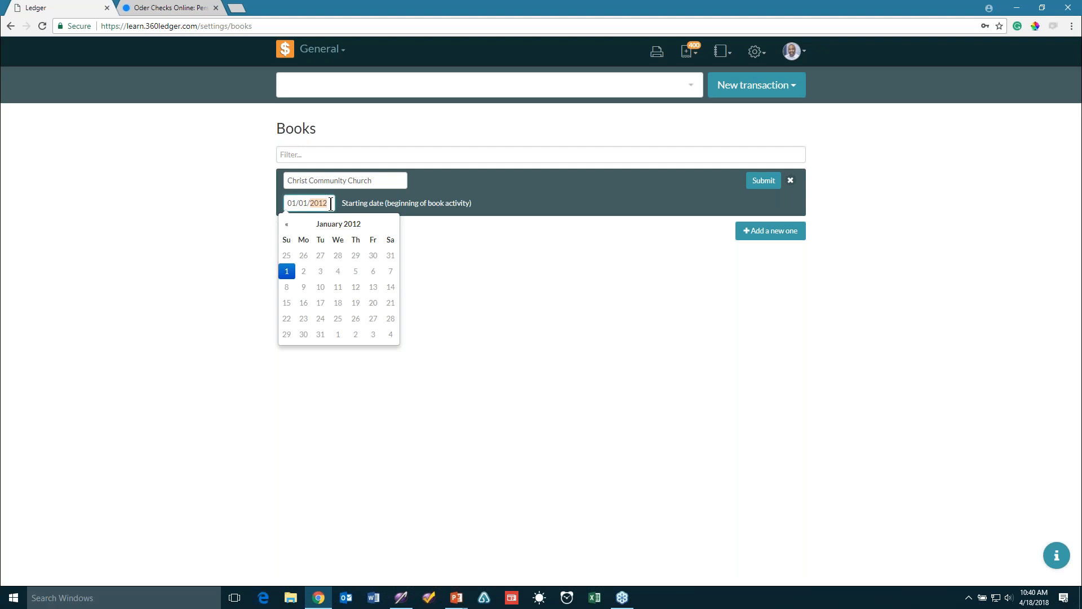
{"action": "left_click", "coordinate": [286, 225]}
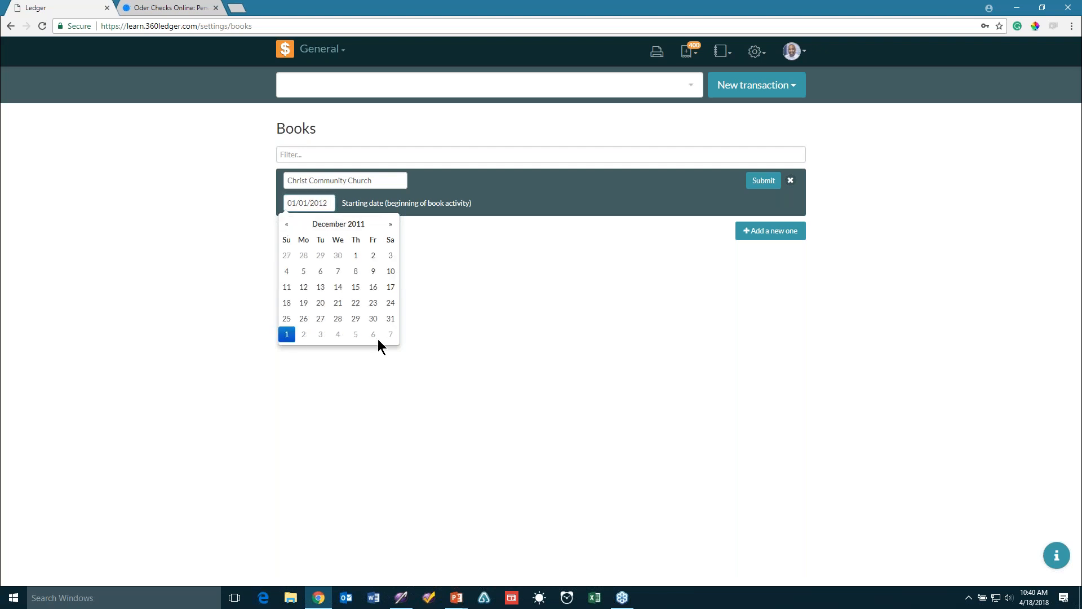
{"action": "left_click", "coordinate": [287, 224]}
{"action": "double_click", "coordinate": [286, 225]}
{"action": "left_click", "coordinate": [344, 225]}
{"action": "left_click", "coordinate": [300, 252]}
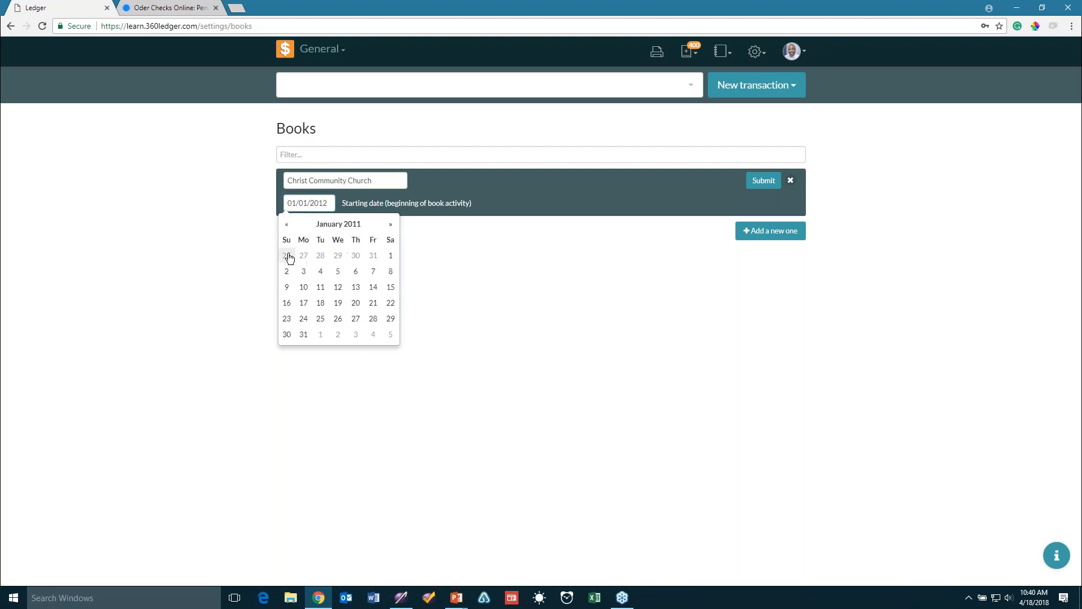
{"action": "left_click", "coordinate": [391, 256]}
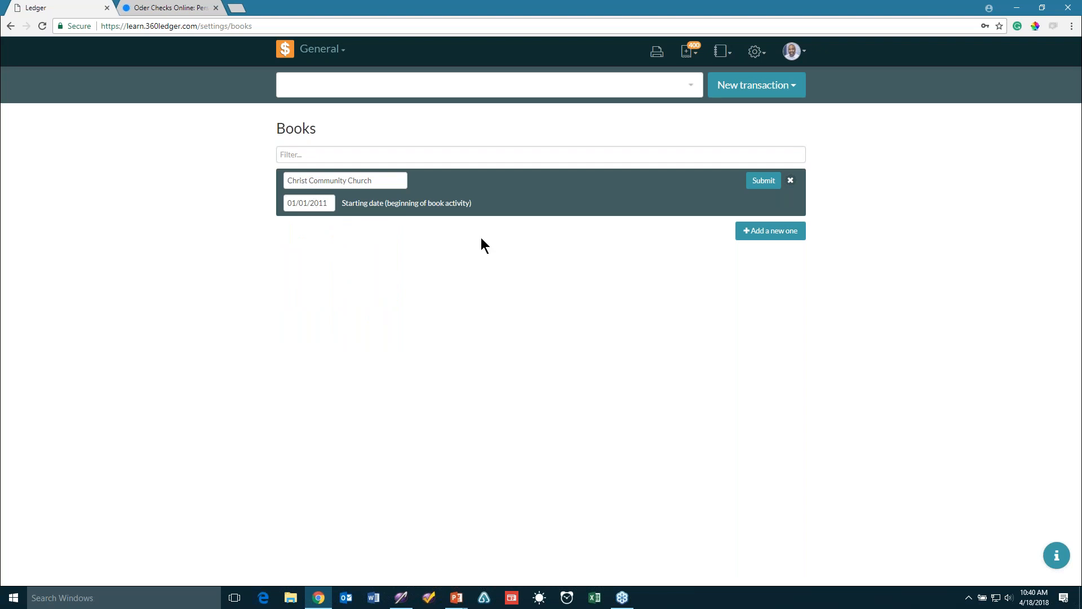
{"action": "left_click", "coordinate": [791, 180]}
Change the starting date's year to 2012, making it 01/01/2012, and save the book
{"action": "left_click", "coordinate": [406, 179]}
{"action": "left_click", "coordinate": [331, 203]}
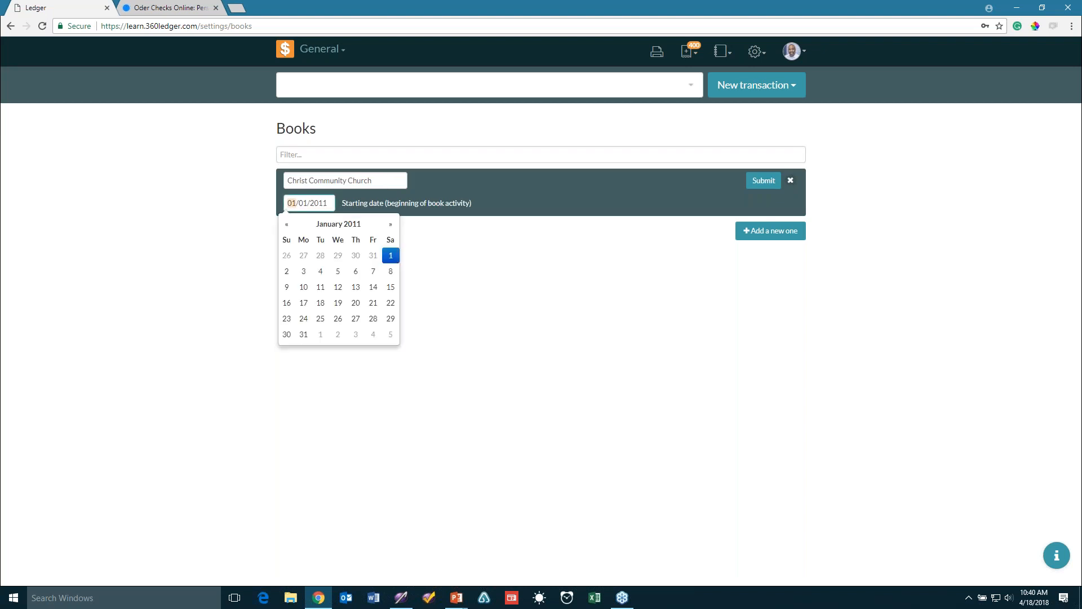
{"action": "double_click", "coordinate": [327, 204]}
{"action": "type", "text": "2012"}
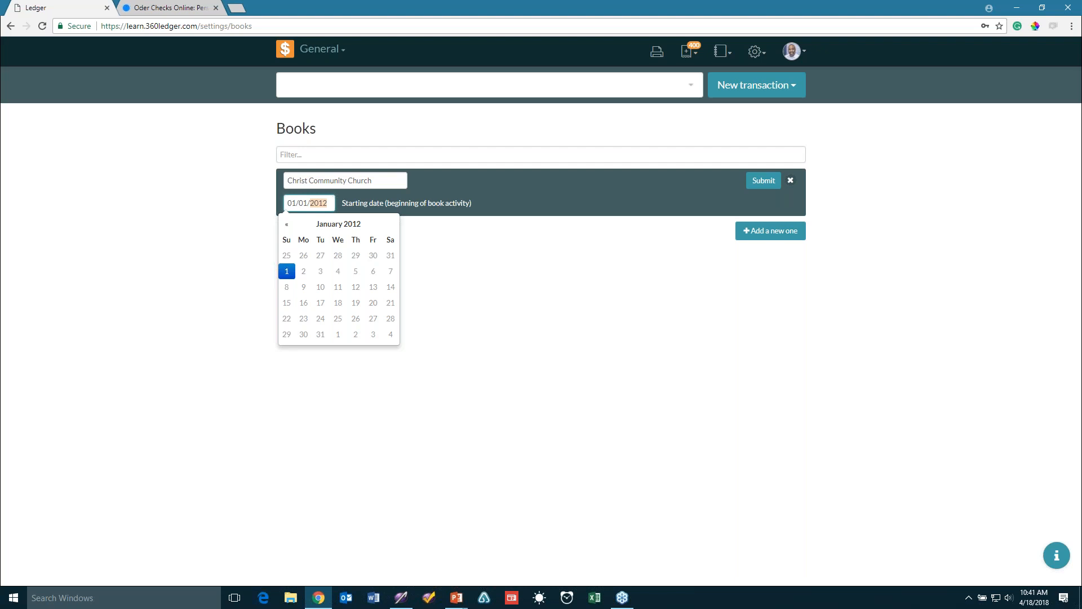
{"action": "left_click", "coordinate": [754, 182]}
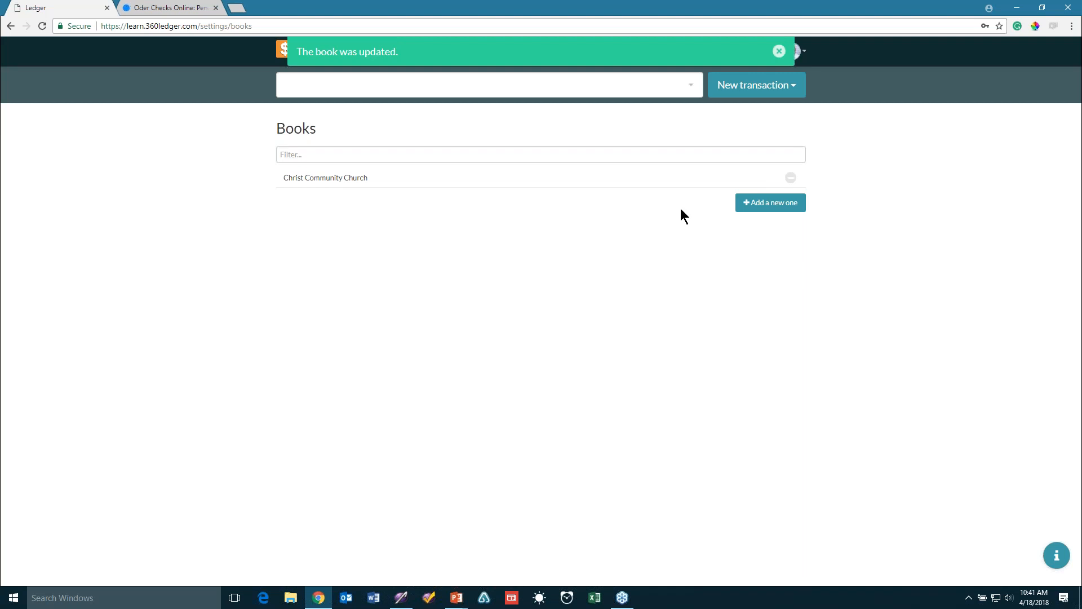
{"action": "left_click", "coordinate": [779, 50]}
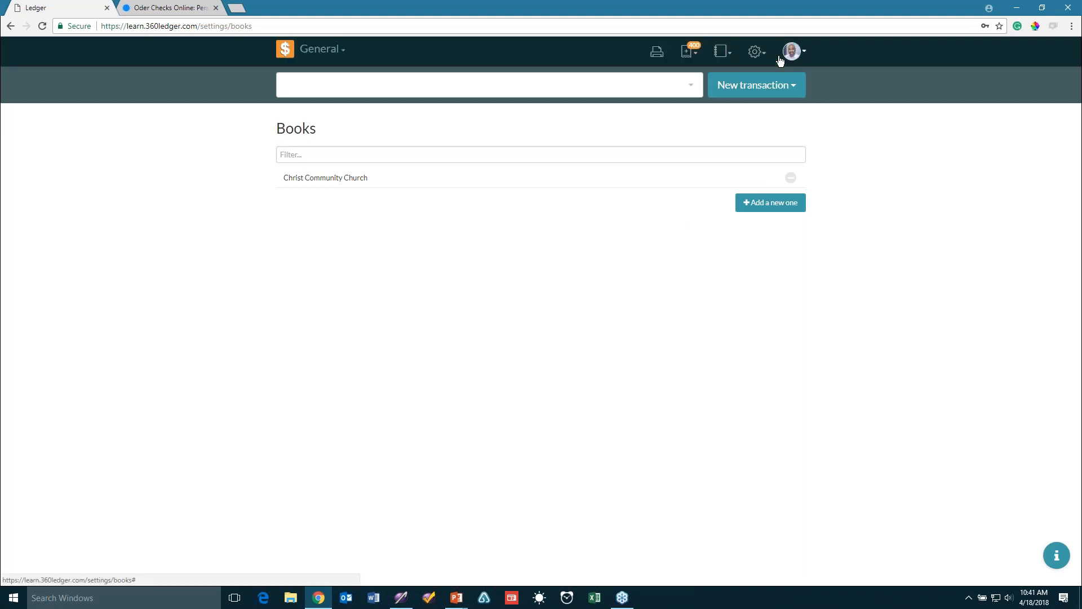
Reload the page and open the Fiscal Years settings
{"action": "key", "text": "F5"}
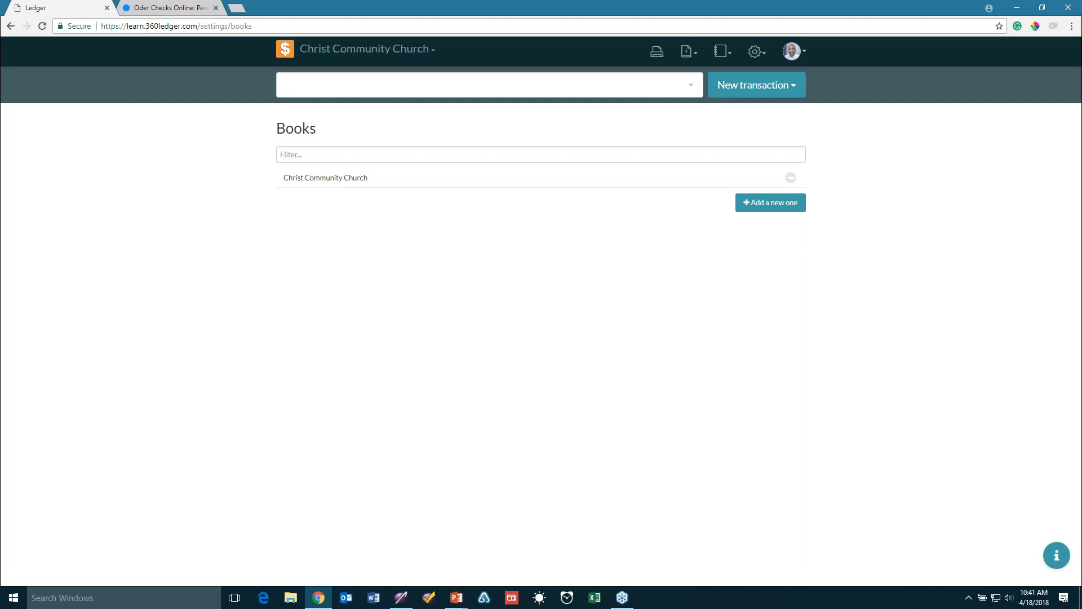
{"action": "left_click", "coordinate": [756, 52]}
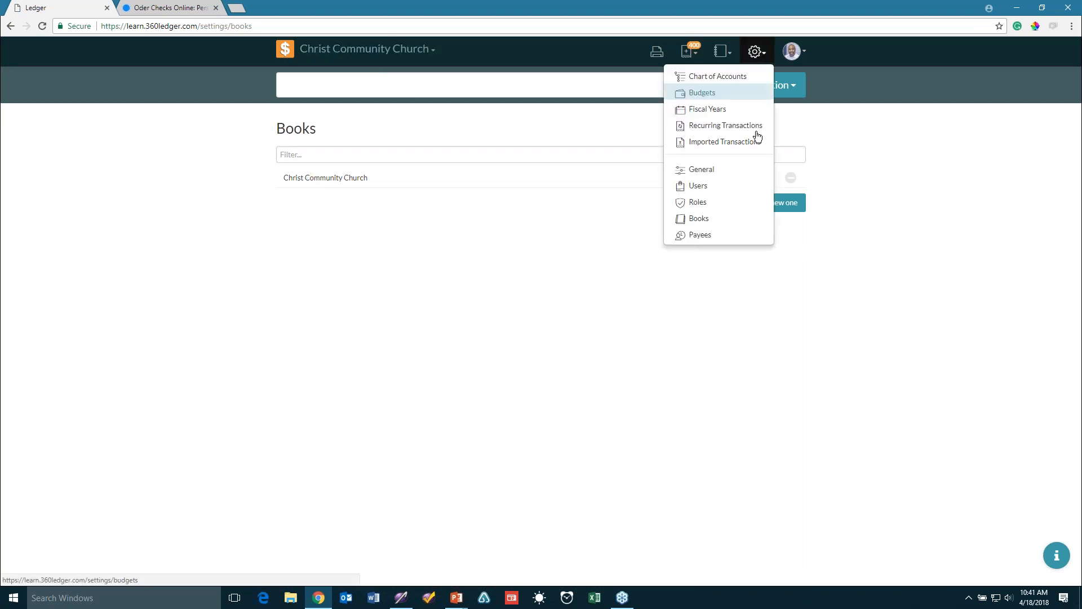
{"action": "left_click", "coordinate": [734, 111]}
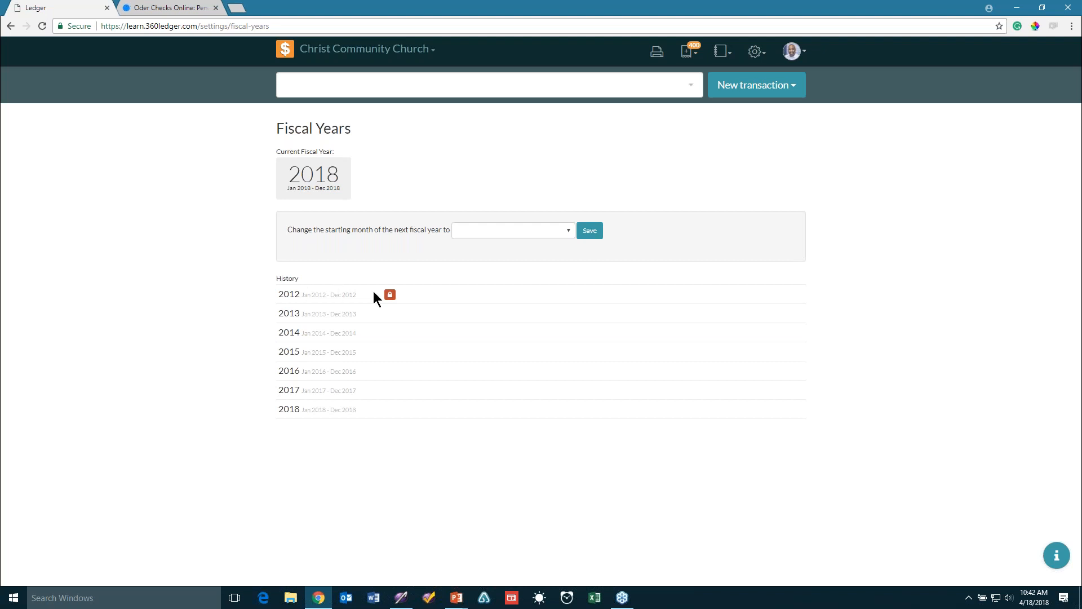
Close fiscal years 2012, 2013, 2014 and 2015, then reopen 2015
{"action": "left_click", "coordinate": [390, 294]}
{"action": "left_click", "coordinate": [390, 314]}
{"action": "left_click", "coordinate": [391, 335]}
{"action": "left_click", "coordinate": [389, 352]}
{"action": "left_click", "coordinate": [391, 352]}
Re-close fiscal years 2014 and 2015 after briefly toggling 2016
{"action": "left_click", "coordinate": [390, 332]}
{"action": "left_click", "coordinate": [390, 332]}
{"action": "left_click", "coordinate": [391, 354]}
{"action": "left_click", "coordinate": [391, 373]}
{"action": "left_click", "coordinate": [392, 372]}
{"action": "left_click", "coordinate": [391, 352]}
{"action": "left_click", "coordinate": [389, 352]}
Lock fiscal years 2016 and 2017, toggling 2017 off and back on
{"action": "left_click", "coordinate": [390, 371]}
{"action": "left_click", "coordinate": [391, 397]}
{"action": "left_click", "coordinate": [391, 390]}
{"action": "left_click", "coordinate": [390, 390]}
{"action": "left_click", "coordinate": [563, 231]}
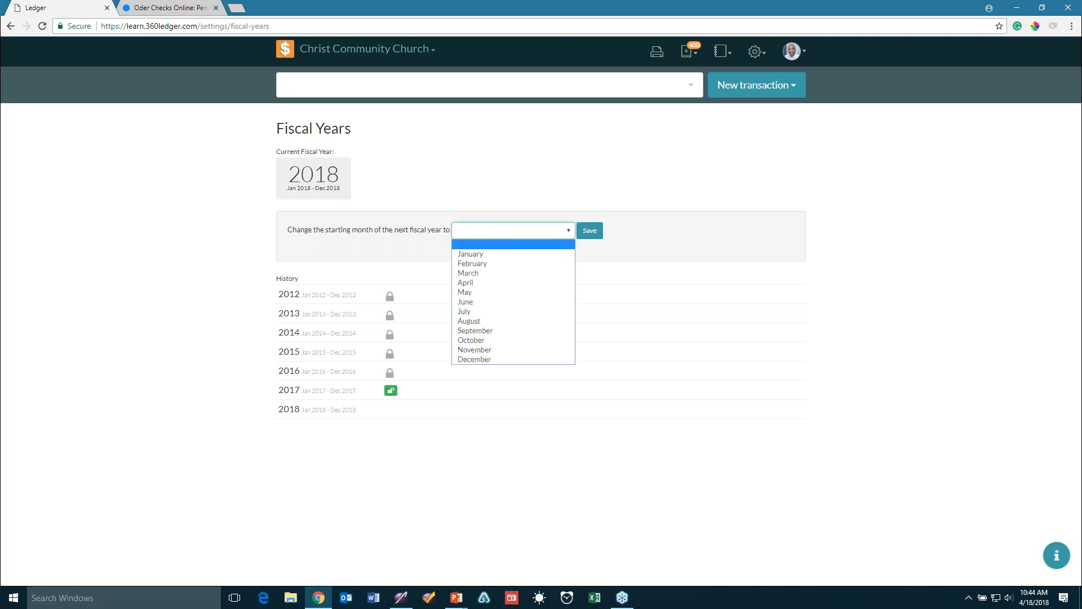
Try July as the next fiscal year's starting month, then switch back to January without saving
{"action": "left_click", "coordinate": [481, 312]}
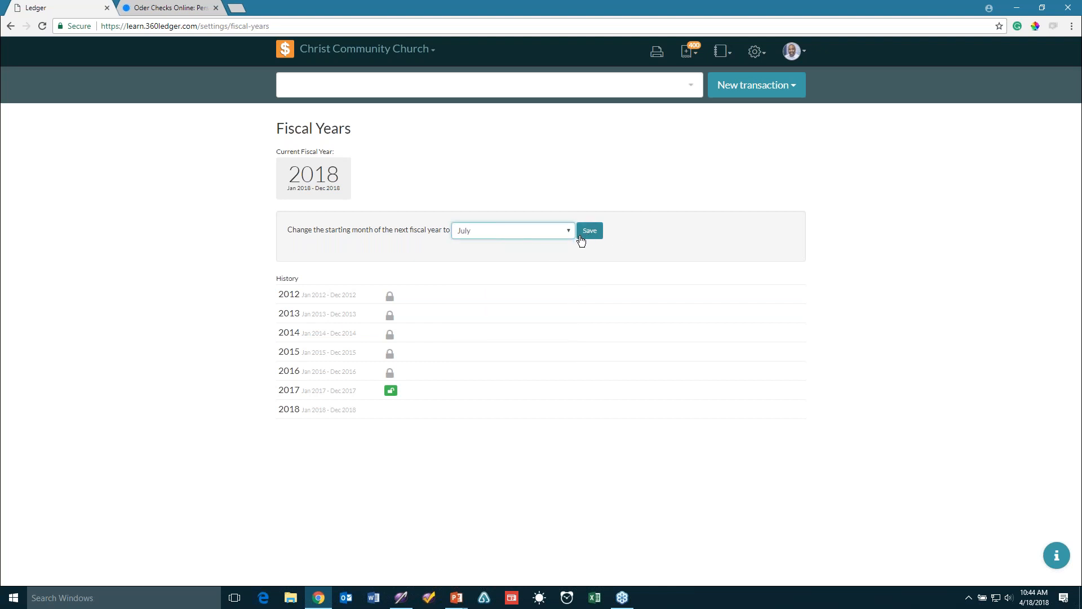
{"action": "left_click", "coordinate": [568, 233]}
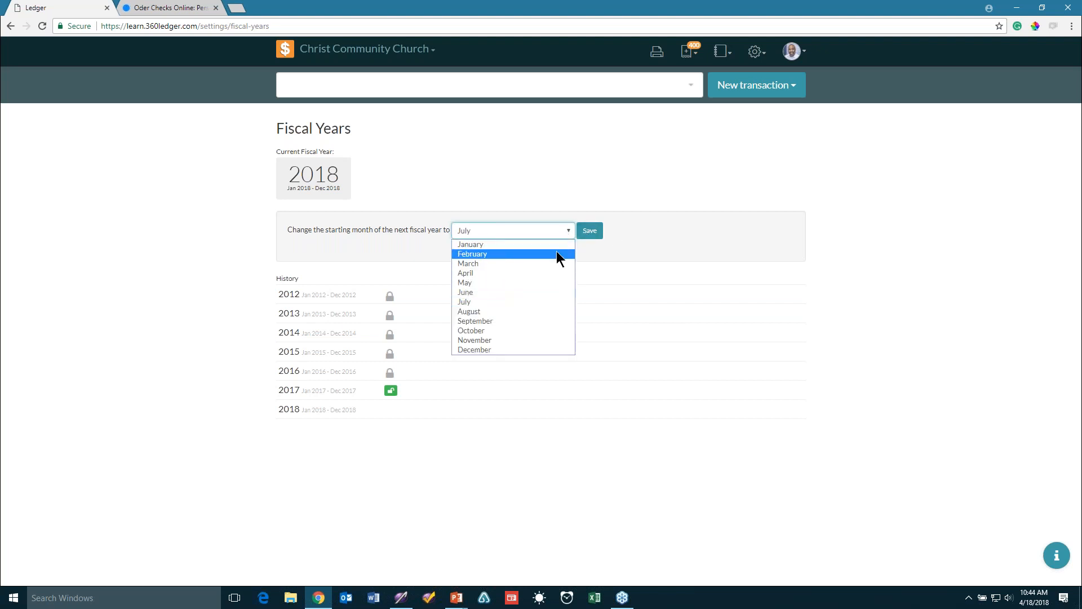
{"action": "left_click", "coordinate": [558, 245]}
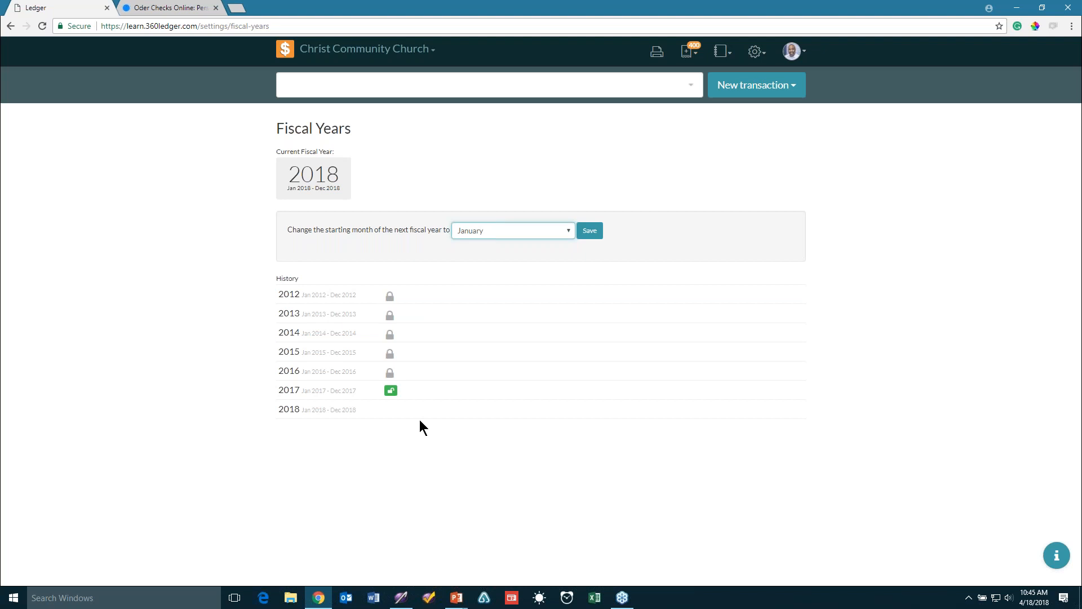
{"action": "left_click", "coordinate": [218, 335]}
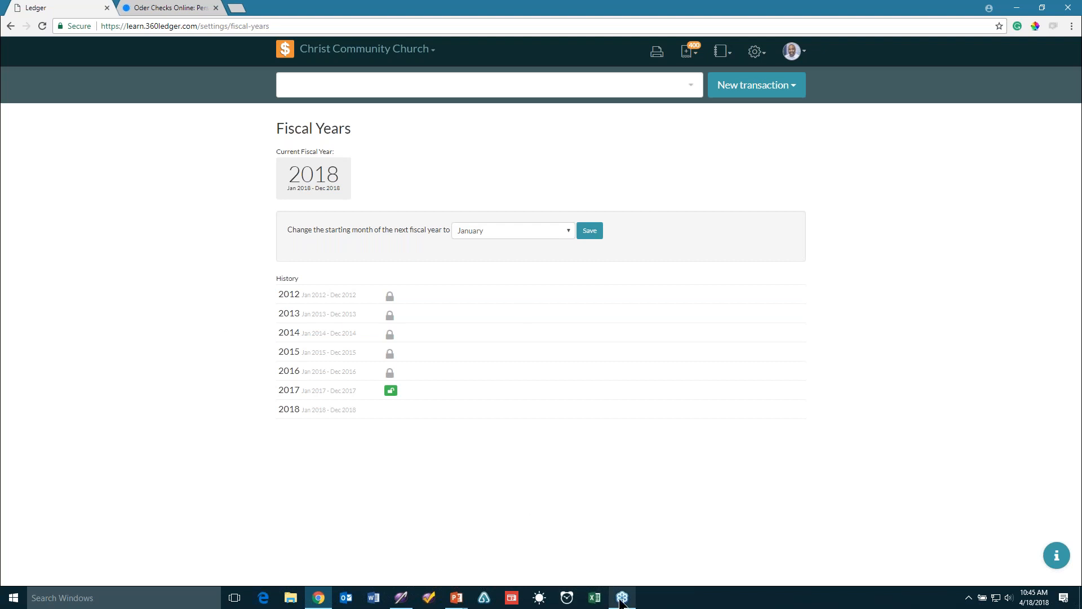
Search Windows for 'timer', open Alarms & Clock, and start the 5-minute Intermission timer
{"action": "left_click", "coordinate": [139, 606]}
{"action": "type", "text": "timer"}
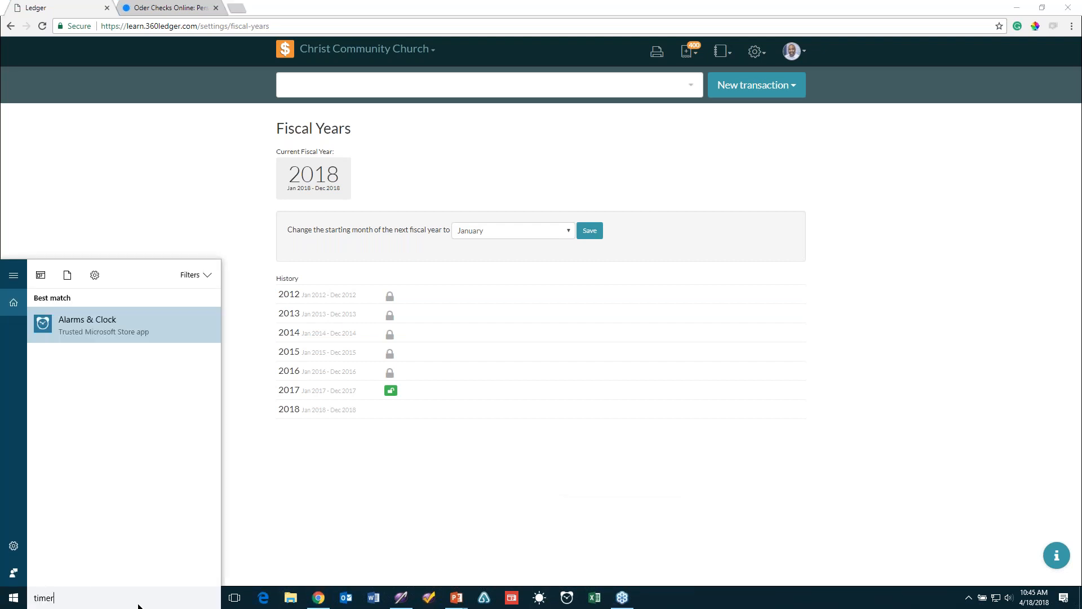
{"action": "key", "text": "Return"}
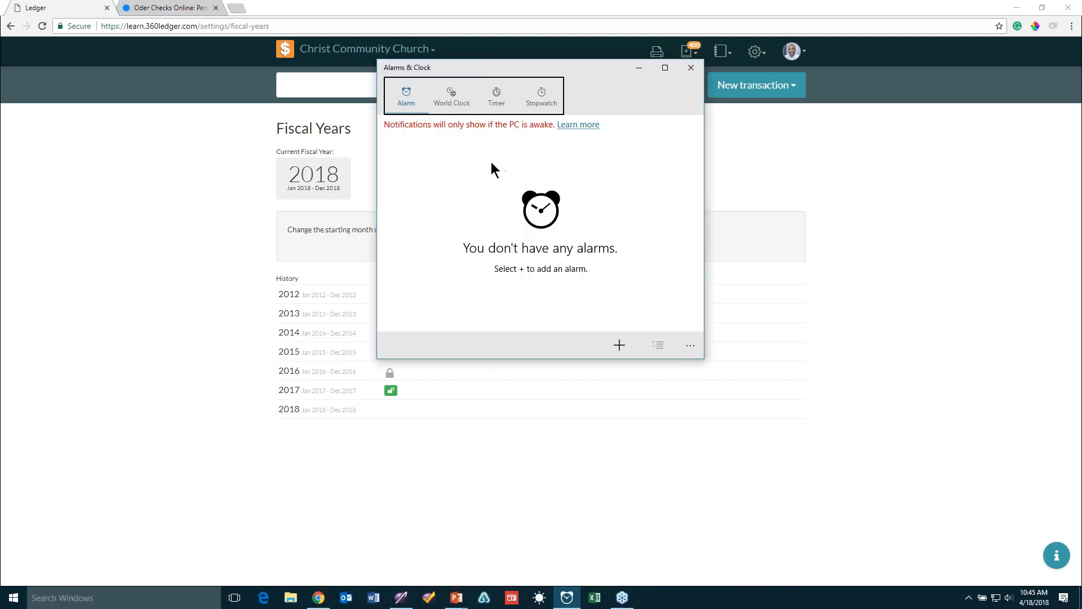
{"action": "left_click", "coordinate": [482, 107]}
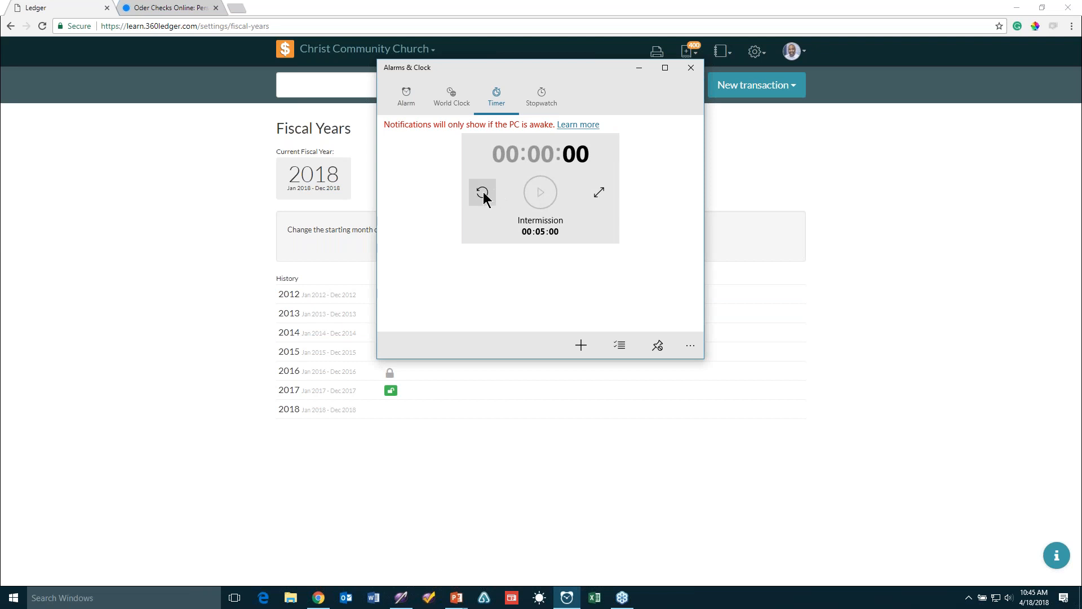
{"action": "left_click", "coordinate": [541, 192]}
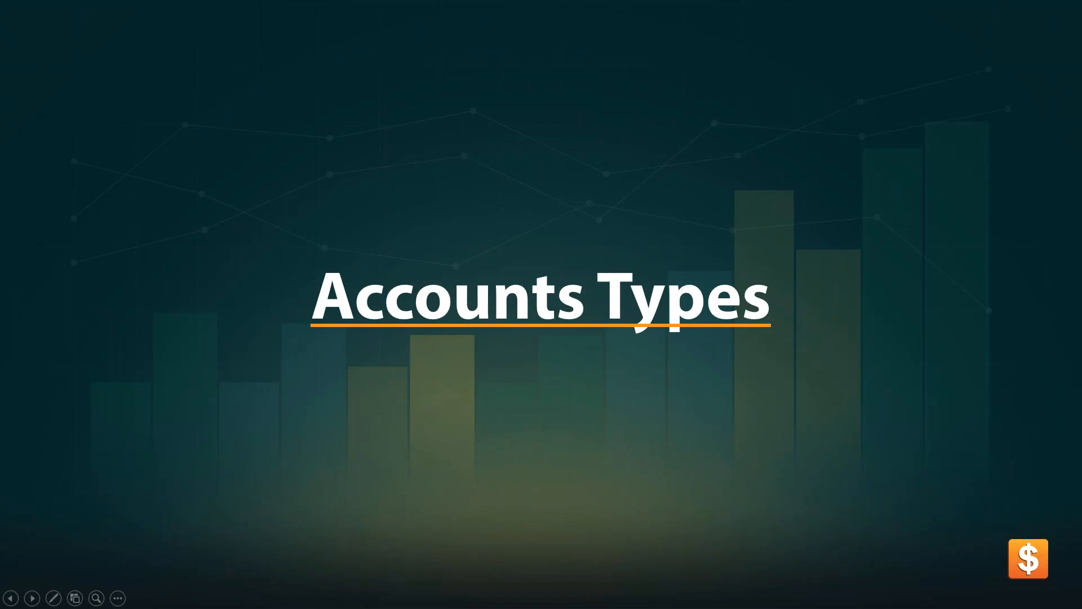
Advance to the Intermission slide and show the running countdown timer over it
{"action": "key", "text": "Right"}
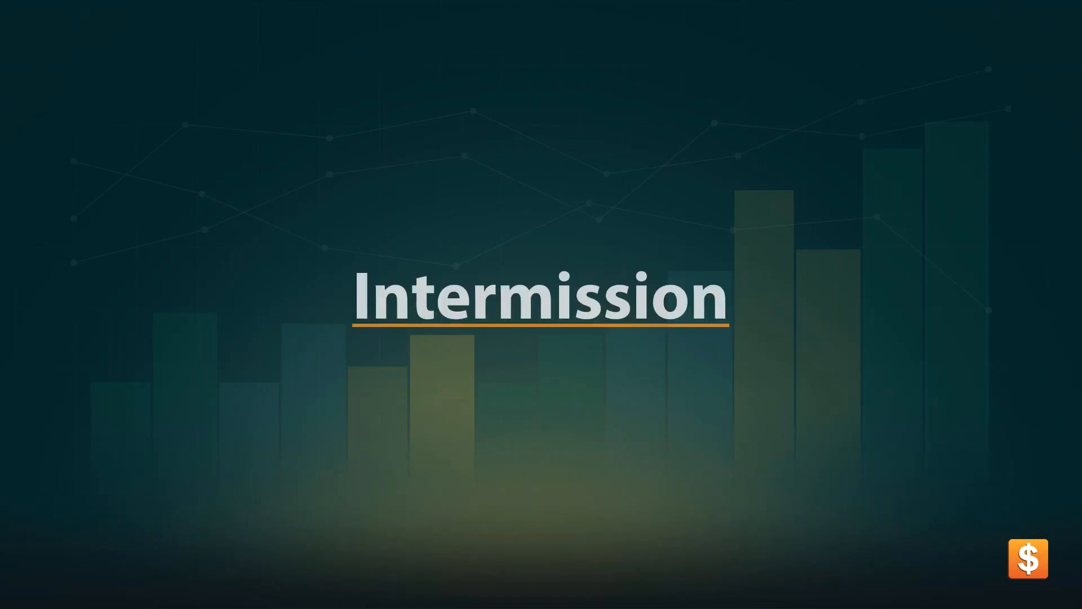
{"action": "key", "text": "alt+Tab"}
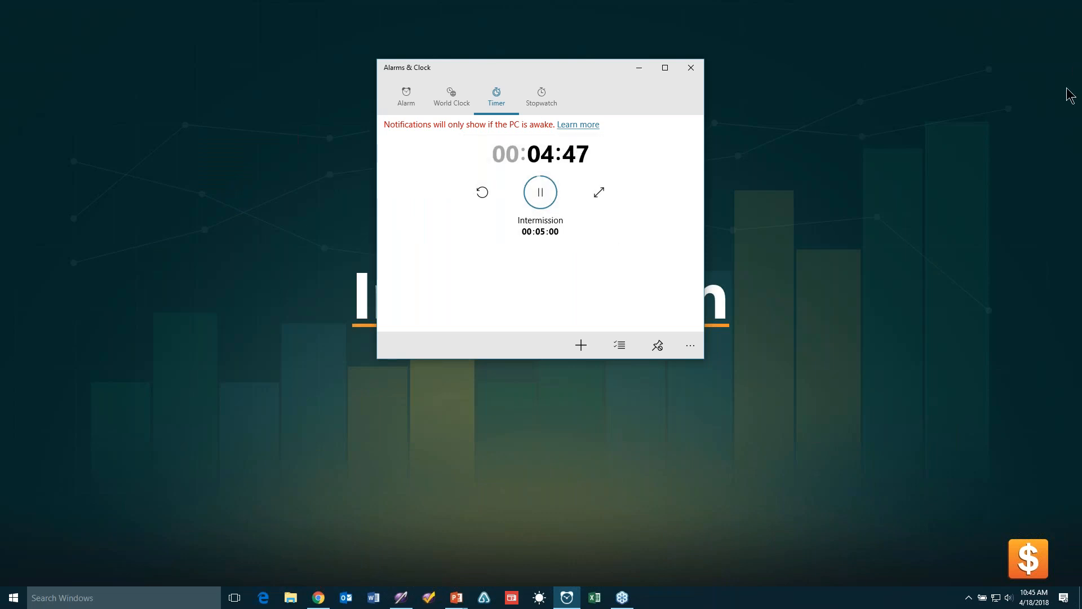
{"action": "left_click", "coordinate": [1073, 45]}
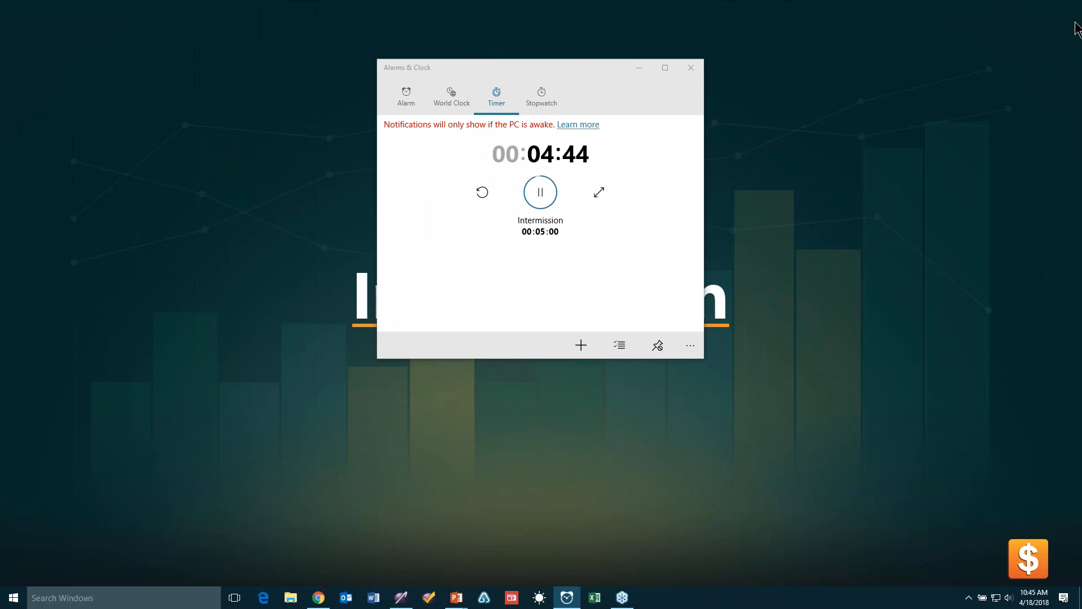
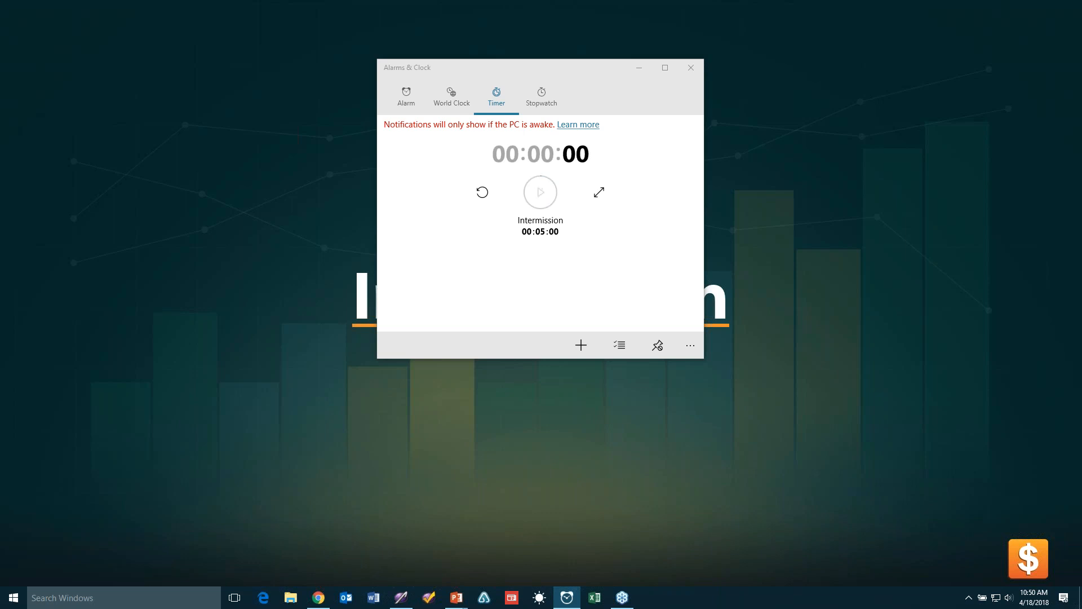
Dismiss the finished intermission timer, close Alarms & Clock, and return to the Ledger Fiscal Years page in Chrome
{"action": "left_click", "coordinate": [907, 556]}
{"action": "left_click", "coordinate": [683, 69]}
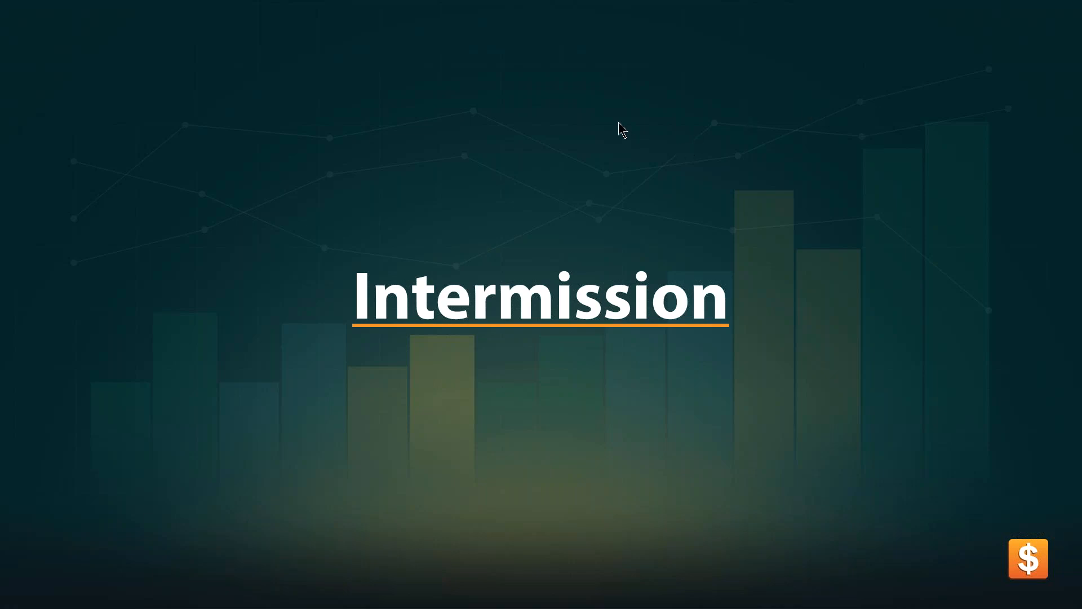
{"action": "key", "text": "alt+Tab"}
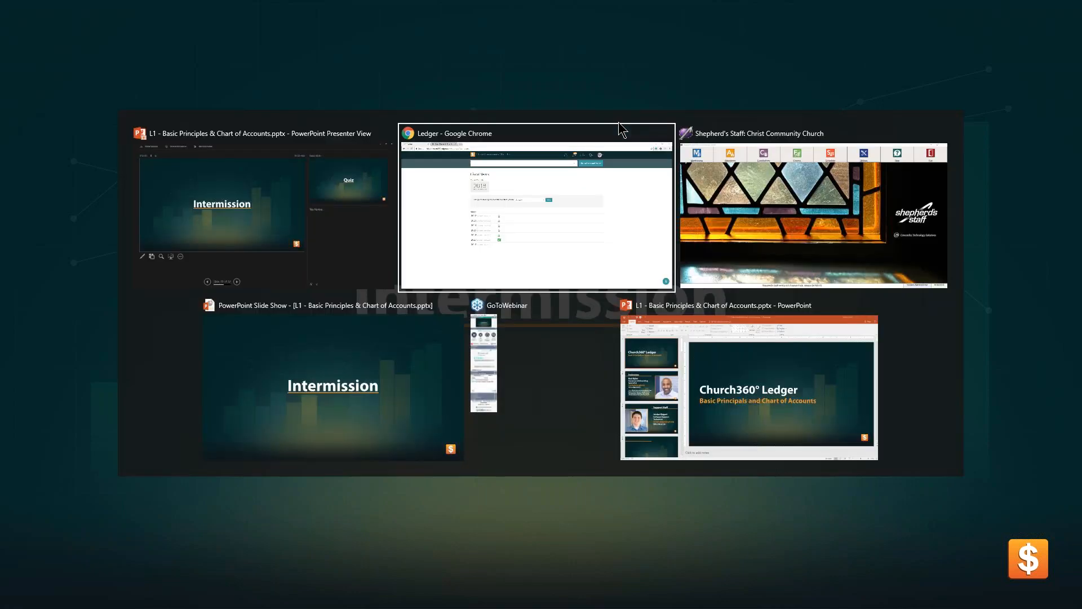
{"action": "key", "text": "alt+Tab"}
{"action": "key", "text": "alt+Tab"}
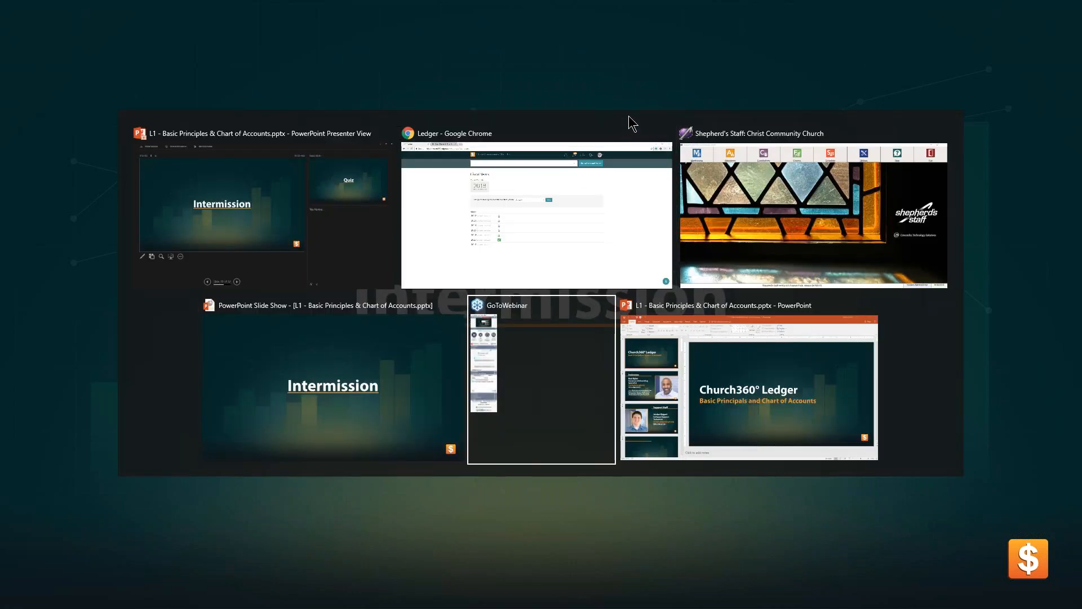
{"action": "left_click", "coordinate": [571, 255]}
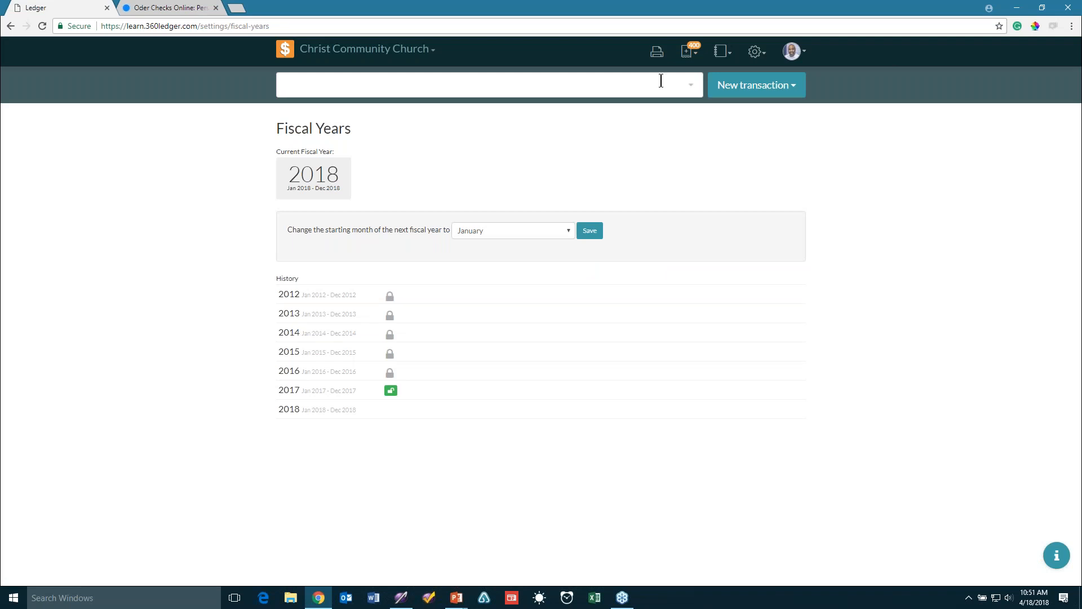
Open the Chart of Accounts page from the gear settings menu to show the Assets accounts
{"action": "left_click", "coordinate": [756, 55]}
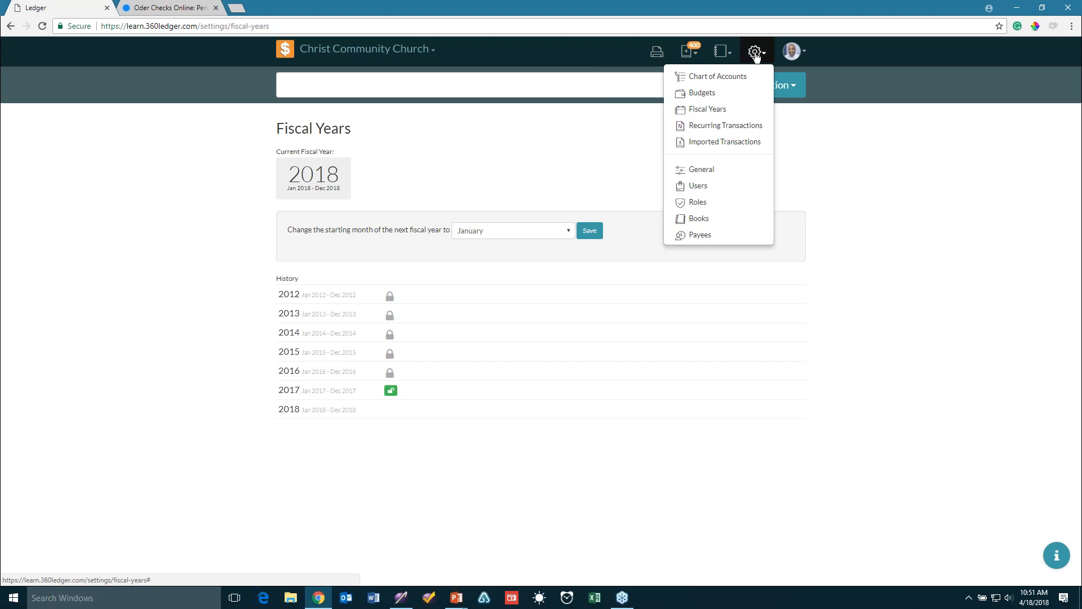
{"action": "left_click", "coordinate": [820, 130]}
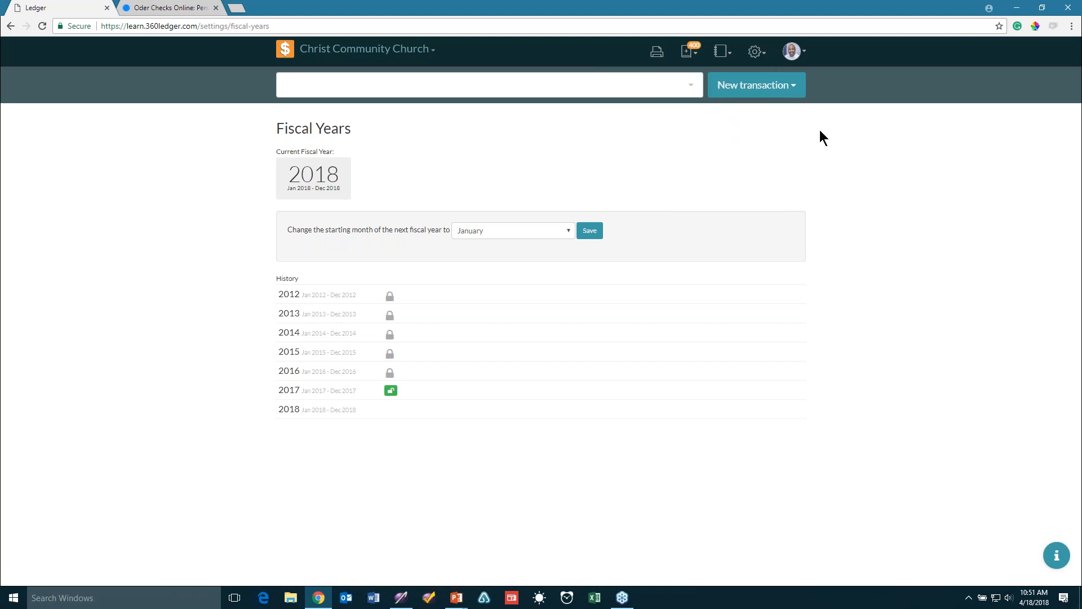
{"action": "left_click", "coordinate": [756, 52]}
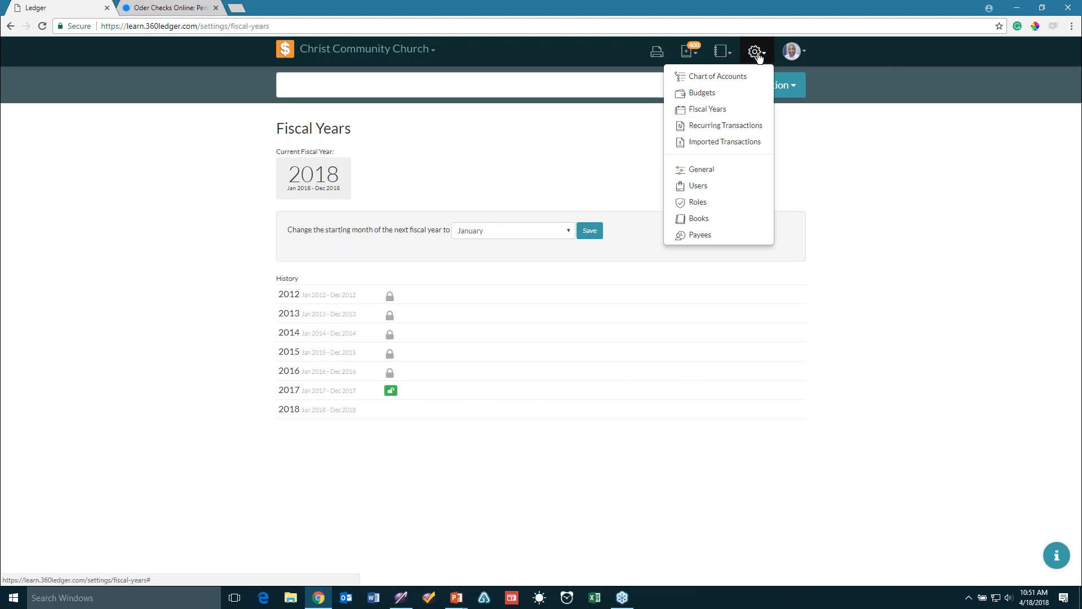
{"action": "left_click", "coordinate": [738, 79]}
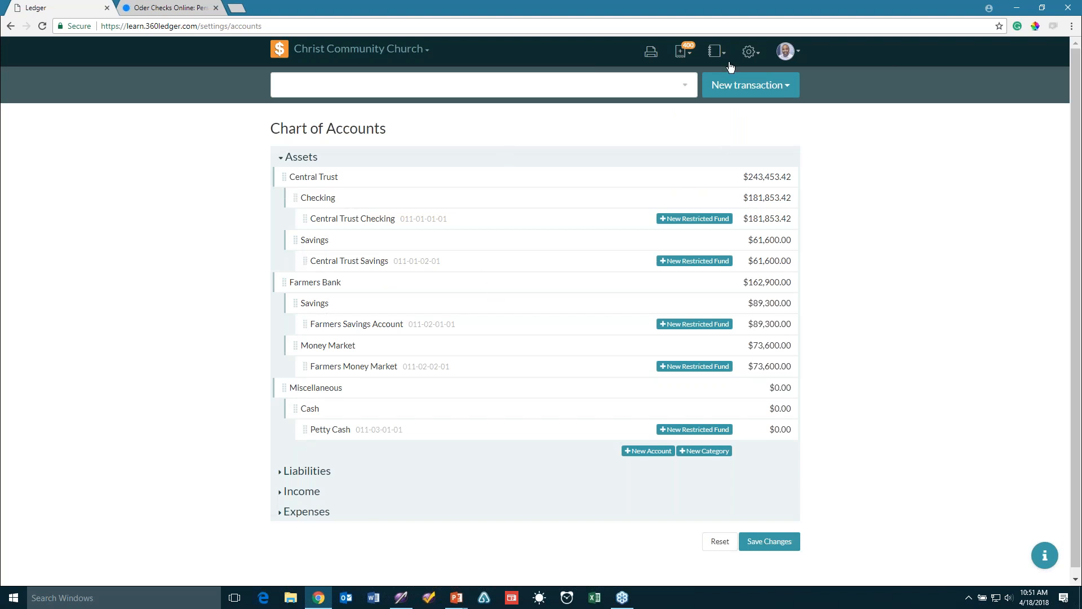
{"action": "left_click", "coordinate": [749, 53]}
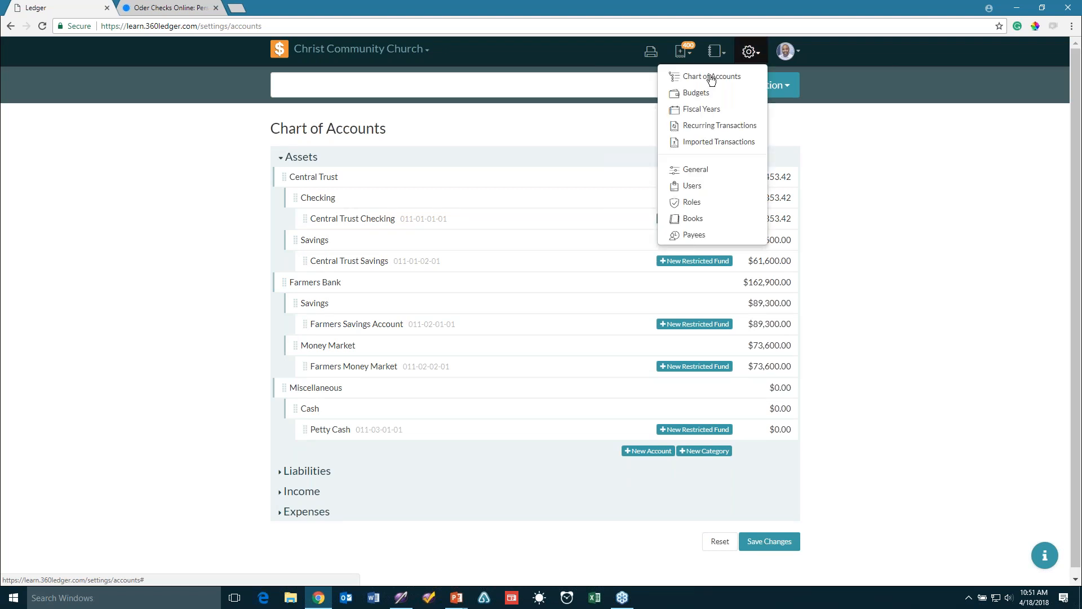
{"action": "left_click", "coordinate": [717, 51]}
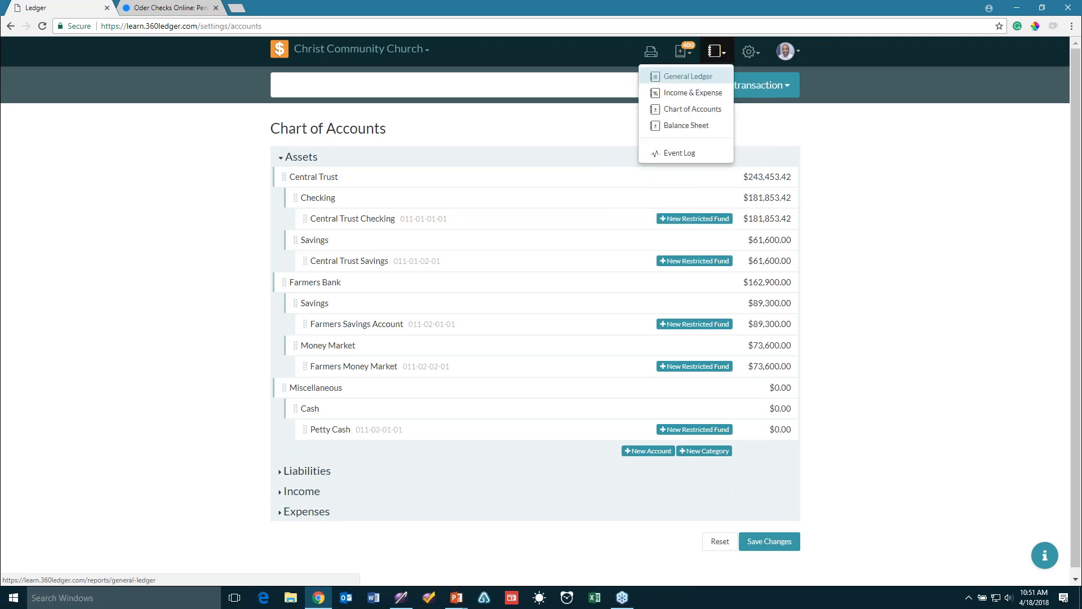
{"action": "left_click", "coordinate": [684, 109]}
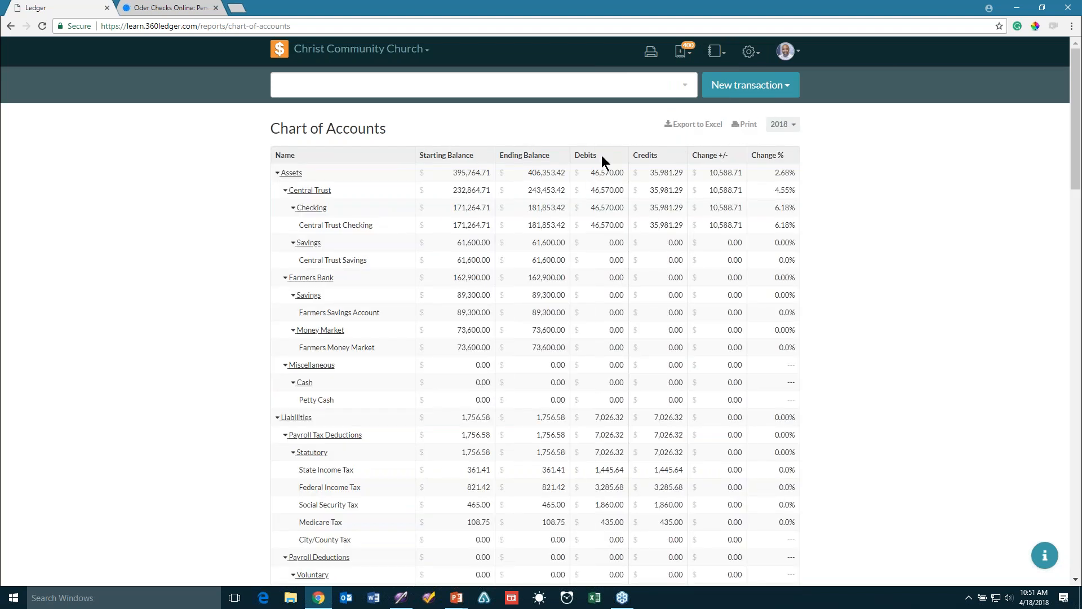
{"action": "left_click", "coordinate": [750, 51]}
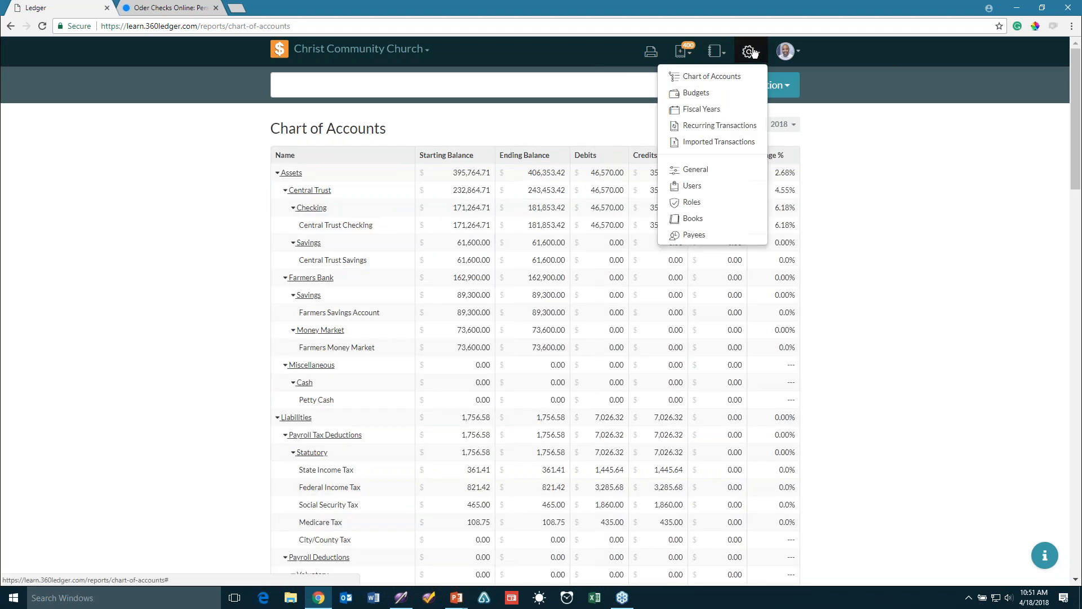
{"action": "left_click", "coordinate": [727, 76]}
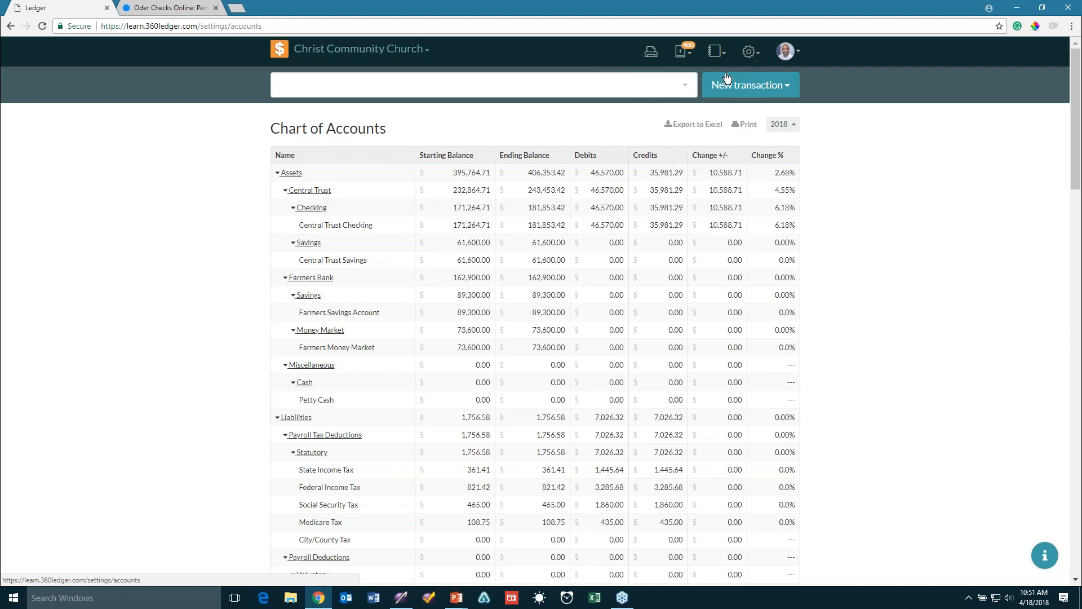
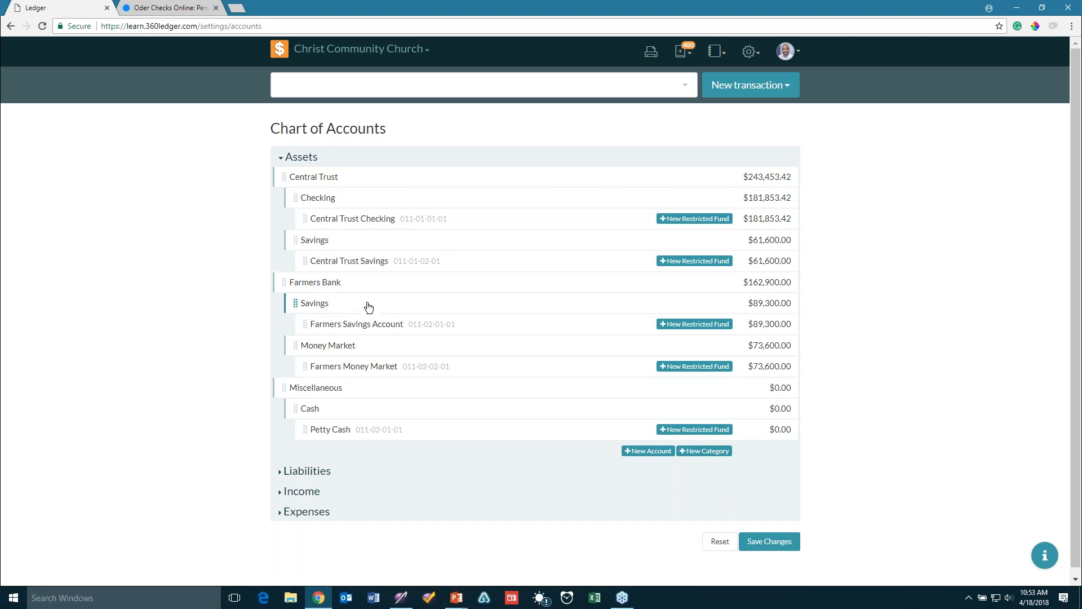
Add a new Assets account and enter 'Youth checking' as its name
{"action": "left_click", "coordinate": [653, 457]}
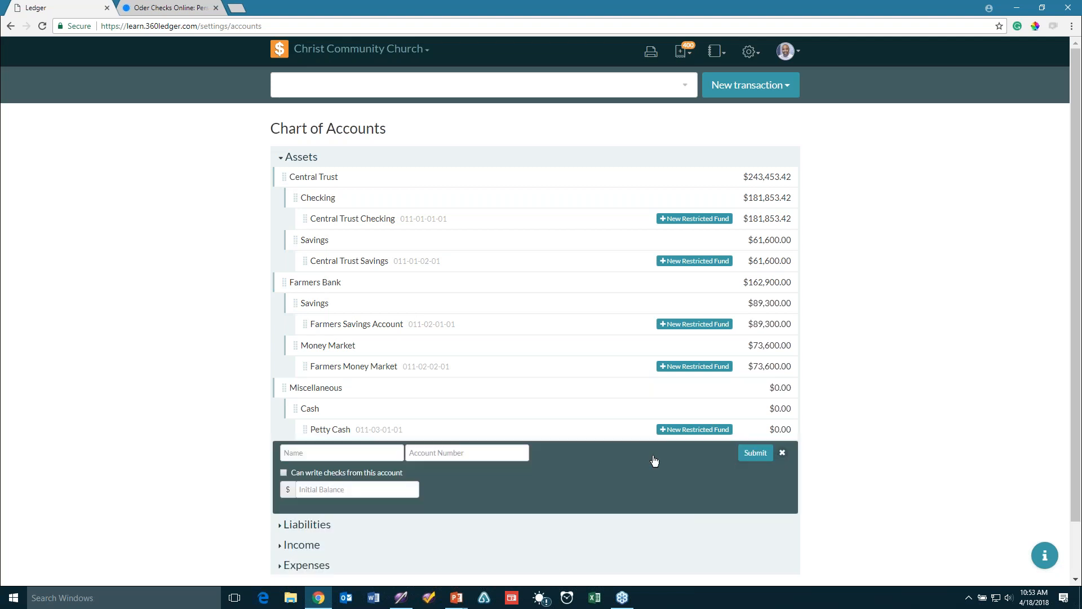
{"action": "type", "text": "YOu"}
{"action": "key", "text": "BackSpace"}
{"action": "type", "text": "outh checking"}
Try a few numbers in the Account Number field, then clear it to leave it blank
{"action": "left_click", "coordinate": [439, 452]}
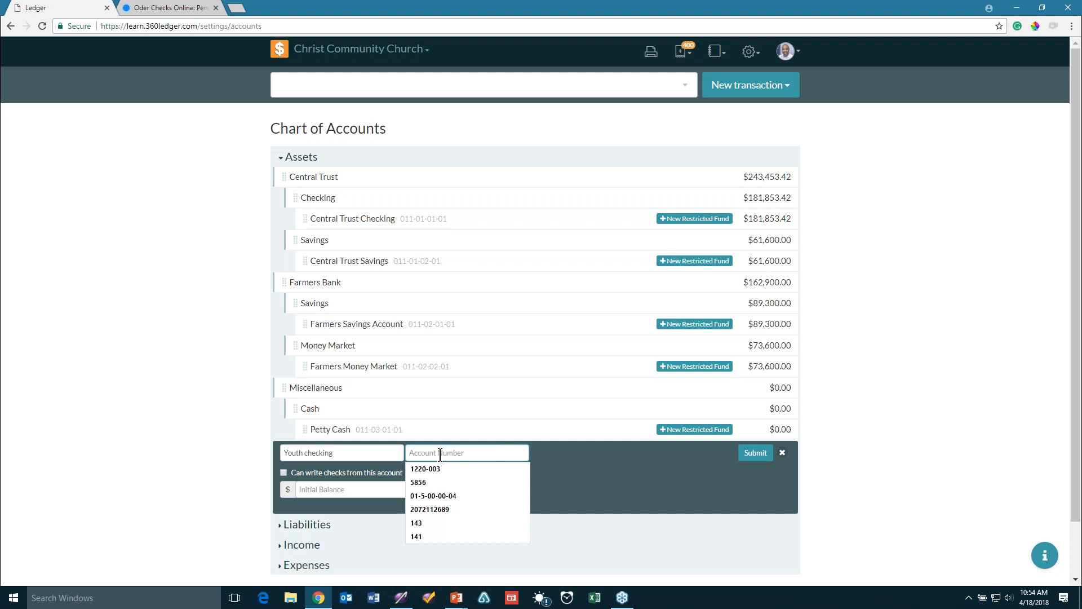
{"action": "type", "text": "1"}
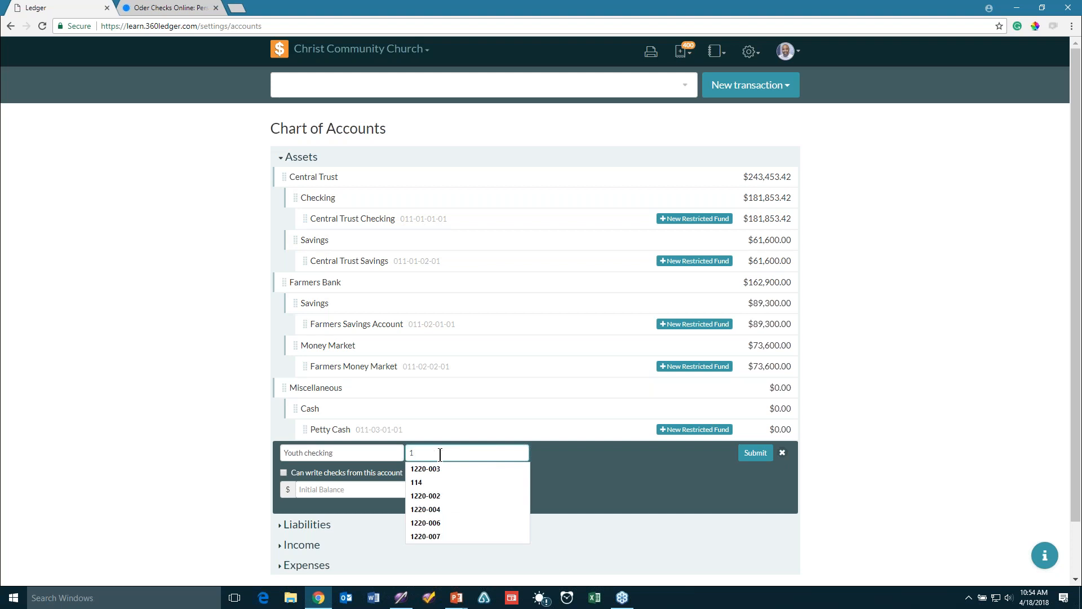
{"action": "type", "text": "010101"}
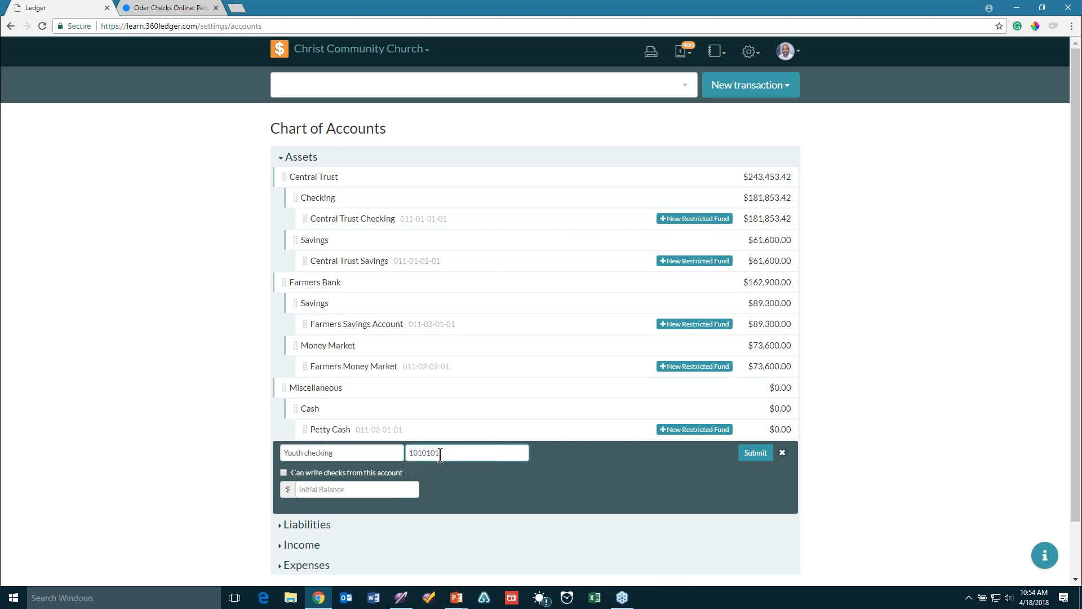
{"action": "key", "text": "BackSpace"}
{"action": "key", "text": "BackSpace"}
{"action": "key", "text": "BackSpace"}
{"action": "key", "text": "BackSpace"}
{"action": "type", "text": "0001"}
{"action": "type", "text": "2"}
{"action": "key", "text": "BackSpace"}
{"action": "type", "text": "3"}
{"action": "double_click", "coordinate": [408, 455]}
{"action": "key", "text": "BackSpace"}
Capitalise 'Checking' and add the 011-01-01-02 suffix to the account name
{"action": "left_click", "coordinate": [307, 454]}
{"action": "key", "text": "BackSpace"}
{"action": "type", "text": "C"}
{"action": "type", "text": "010101-01-02"}
Give Youth Checking a 500.00 initial balance and submit it under Assets
{"action": "left_click", "coordinate": [323, 490]}
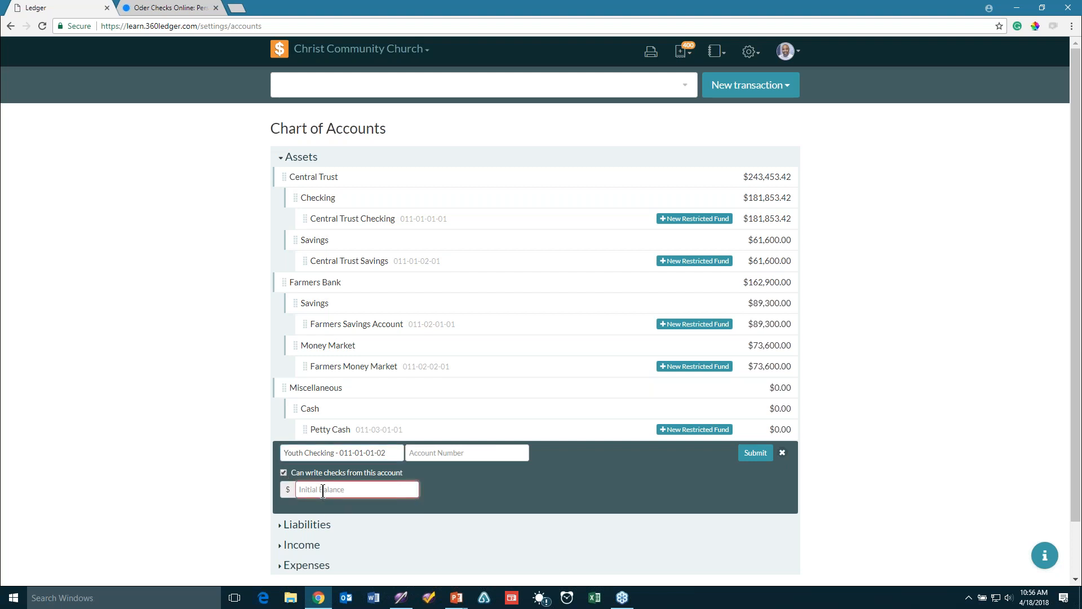
{"action": "type", "text": "500"}
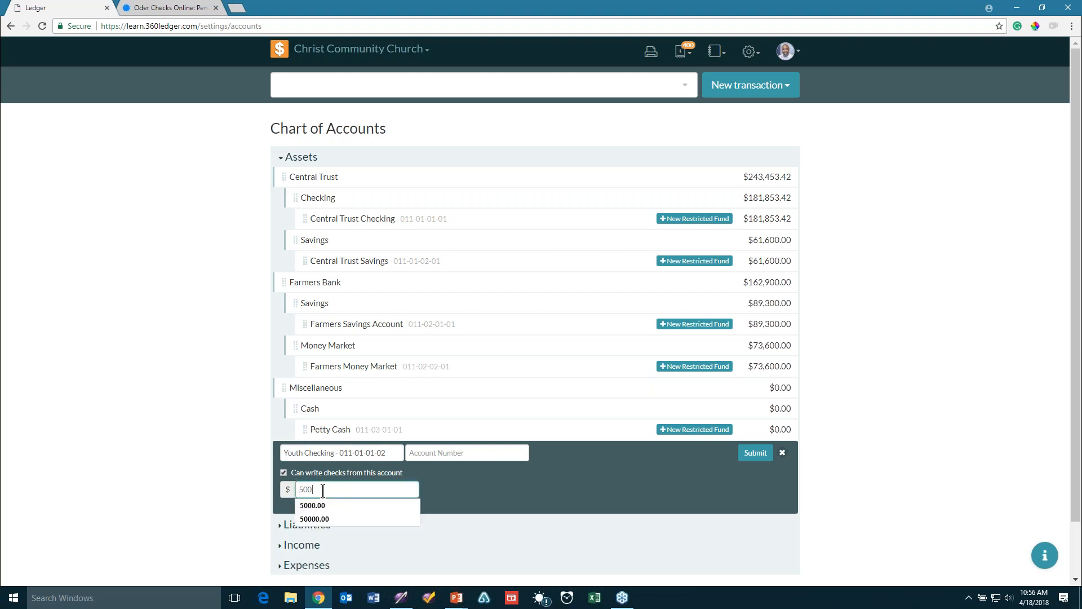
{"action": "type", "text": ".00"}
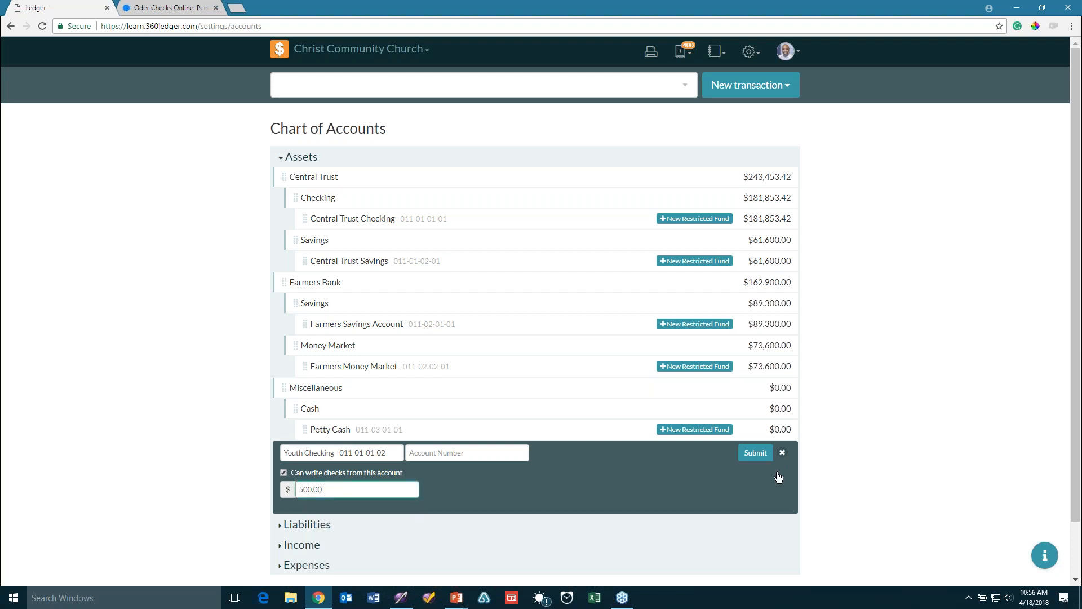
{"action": "left_click", "coordinate": [758, 454]}
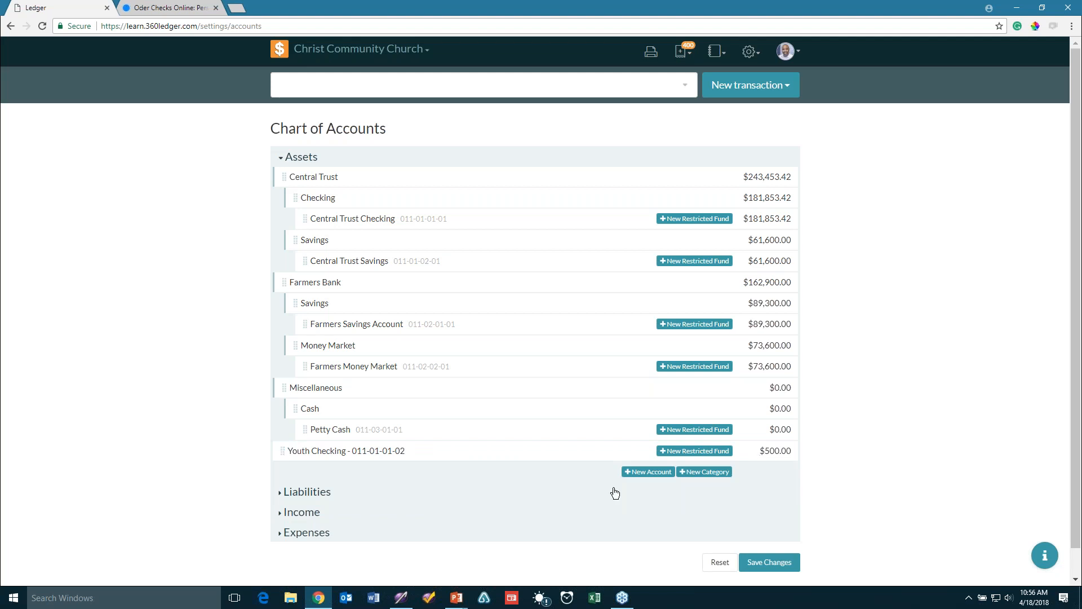
{"action": "left_click_drag", "start_coordinate": [368, 454], "coordinate": [362, 456]}
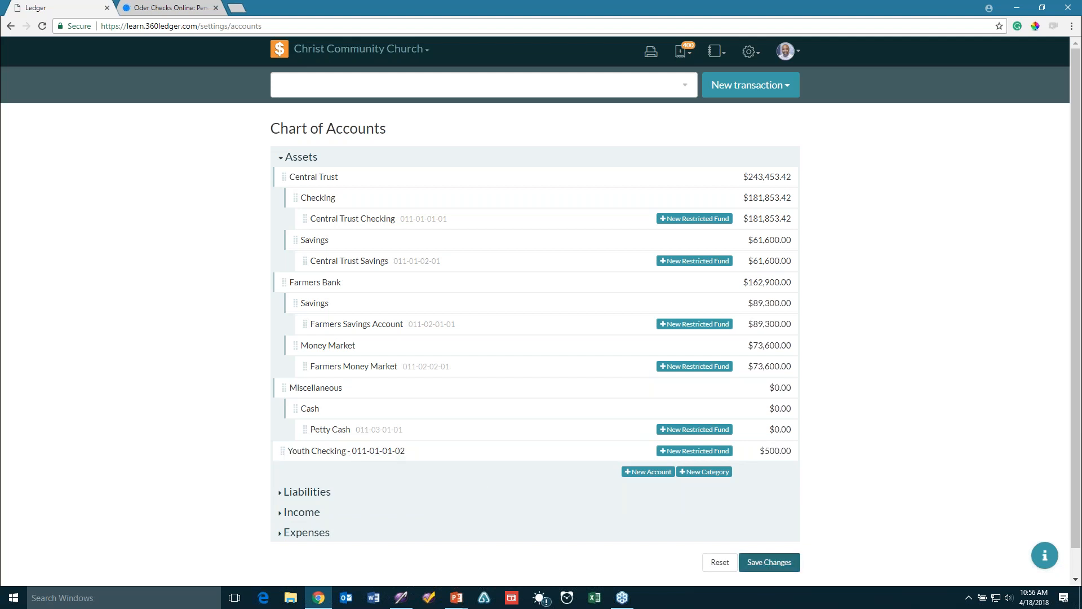
Save and confirm the chart, then drag Youth Checking up under Petty Cash
{"action": "left_click", "coordinate": [769, 563]}
{"action": "left_click", "coordinate": [671, 211]}
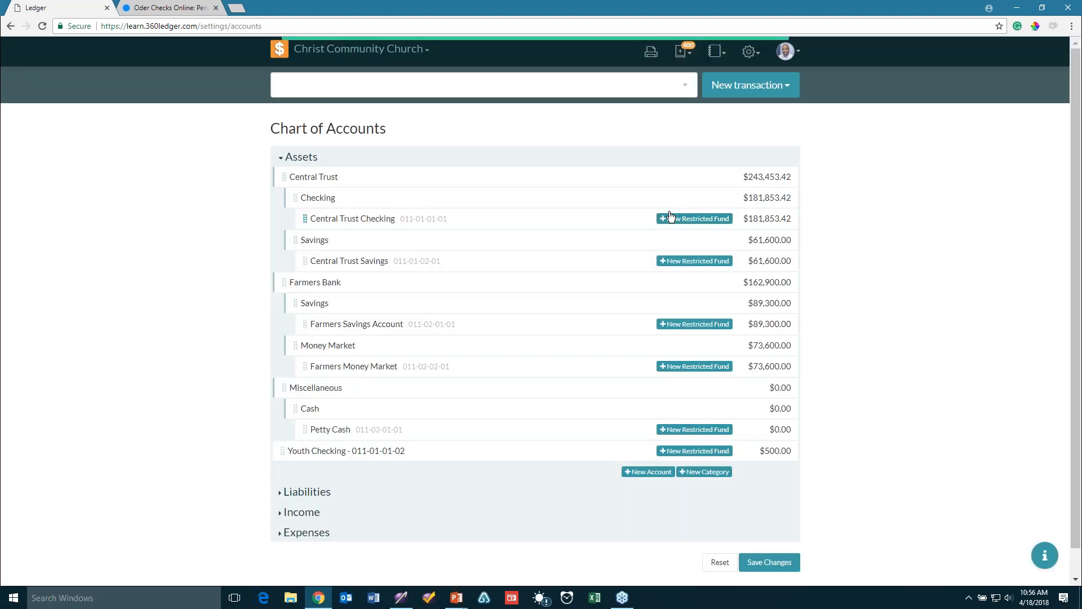
{"action": "mouse_move", "coordinate": [286, 450]}
{"action": "left_mouse_down"}
{"action": "mouse_move", "coordinate": [293, 440]}
{"action": "mouse_move", "coordinate": [290, 469]}
{"action": "left_mouse_up"}
{"action": "mouse_move", "coordinate": [278, 467]}
{"action": "left_mouse_down"}
{"action": "mouse_move", "coordinate": [269, 452]}
{"action": "mouse_move", "coordinate": [341, 440]}
{"action": "mouse_move", "coordinate": [285, 450]}
{"action": "left_mouse_up"}
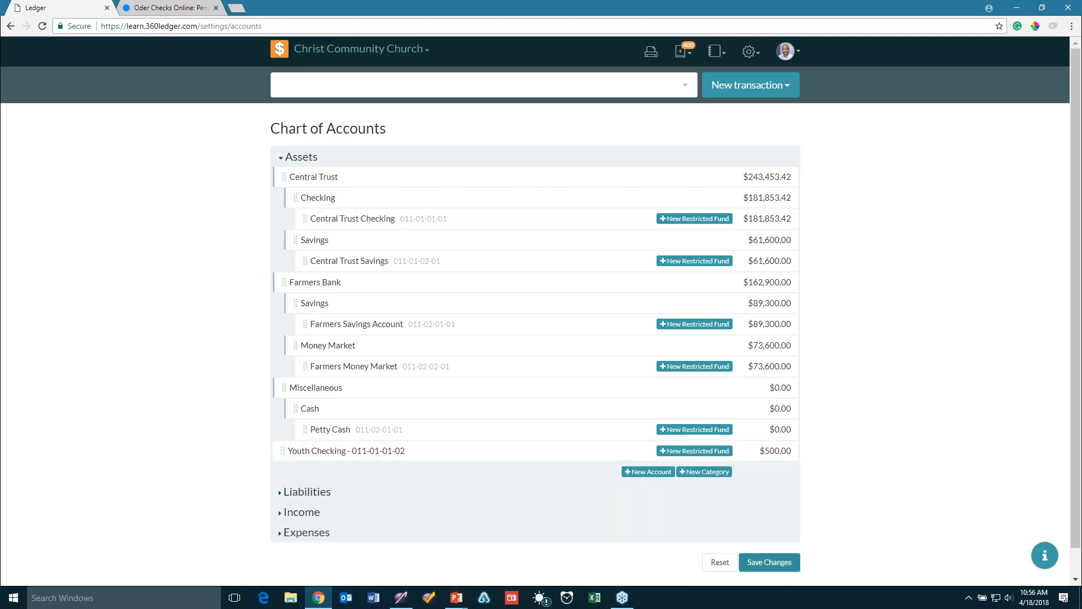
{"action": "left_click", "coordinate": [770, 562]}
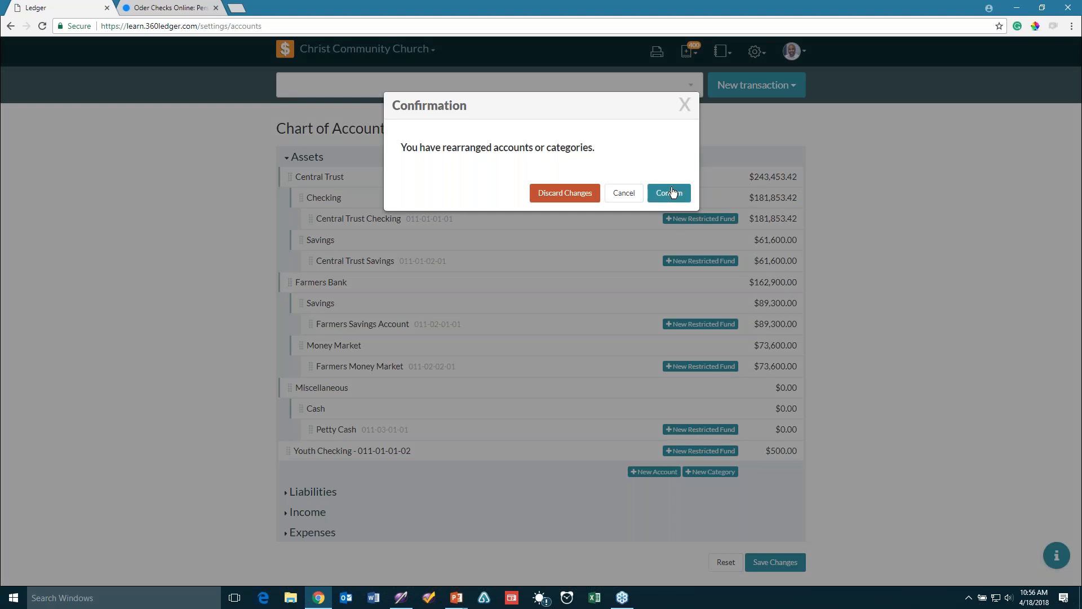
{"action": "left_click", "coordinate": [669, 194]}
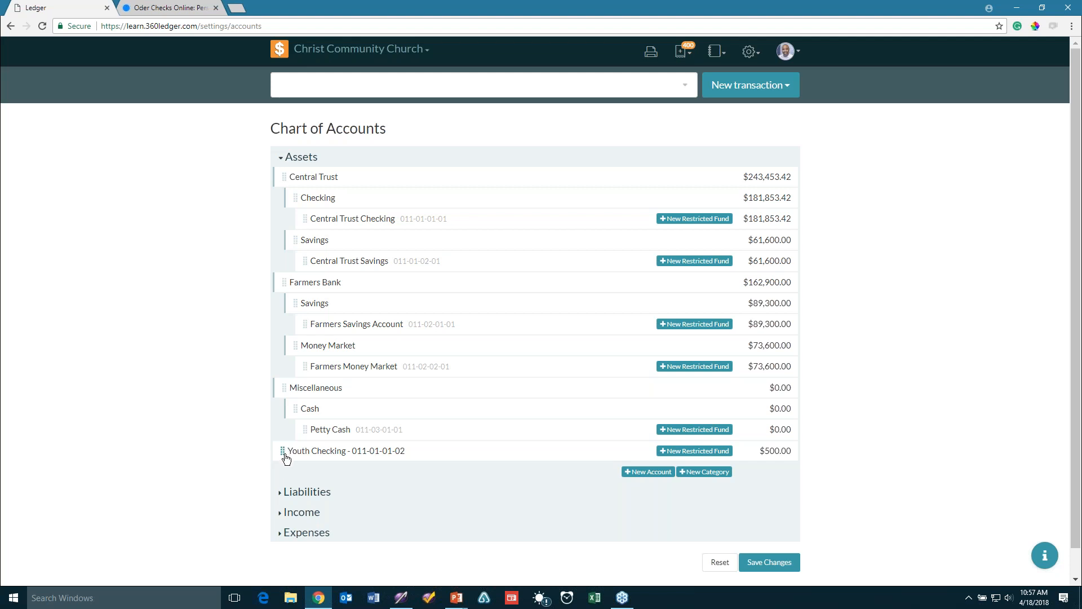
Drag Youth Checking into the Checking group directly below Central Trust Checking
{"action": "left_click_drag", "start_coordinate": [287, 460], "coordinate": [296, 239]}
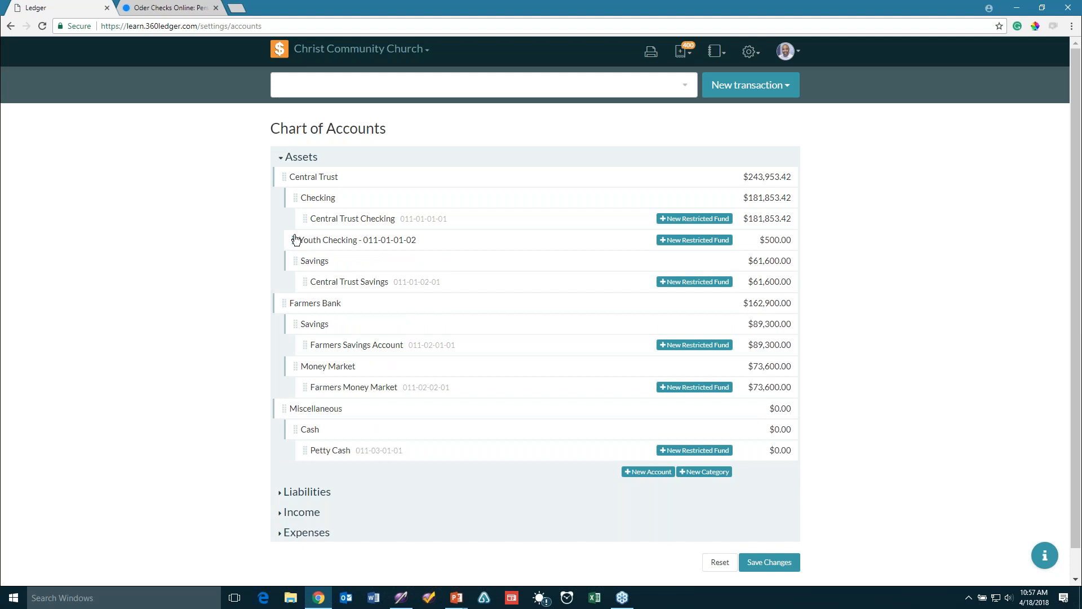
{"action": "left_click_drag", "start_coordinate": [294, 239], "coordinate": [345, 232]}
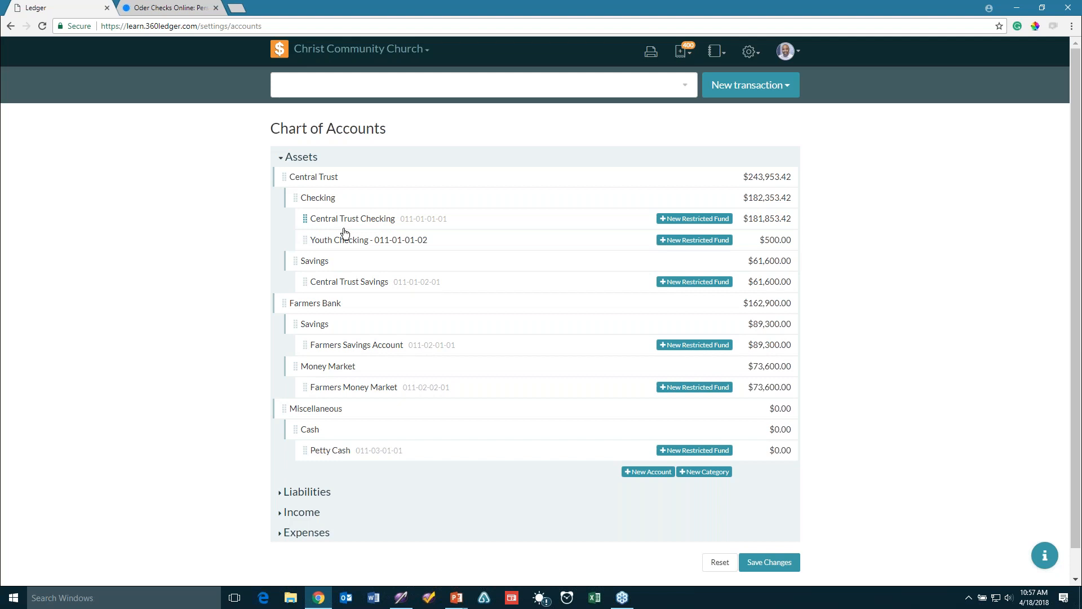
{"action": "left_click_drag", "start_coordinate": [343, 241], "coordinate": [431, 241]}
Save the rearranged Chart of Accounts and confirm the change
{"action": "left_click", "coordinate": [760, 564]}
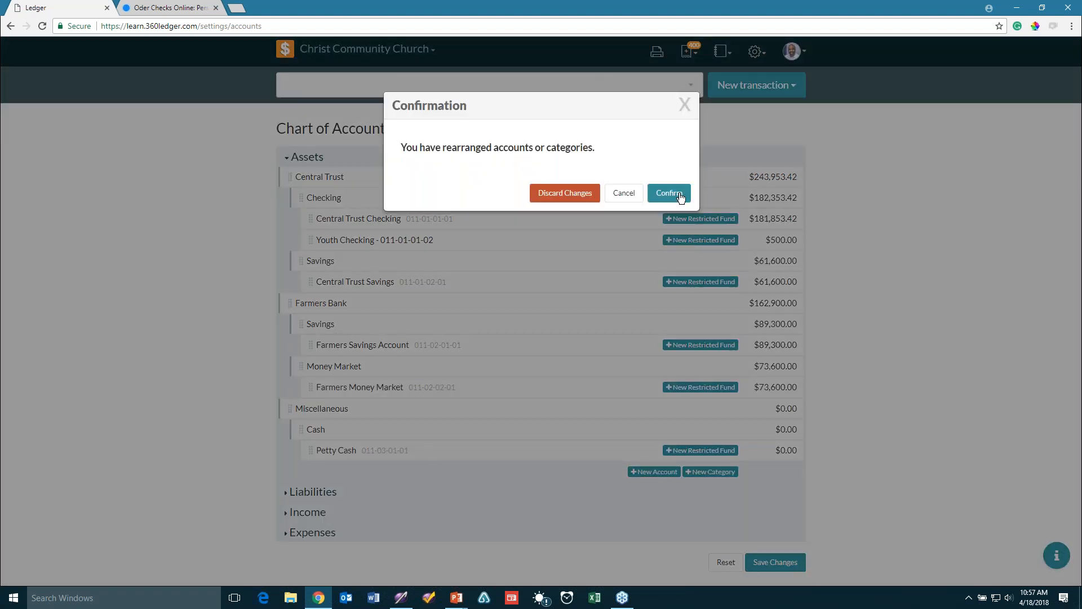
{"action": "left_click", "coordinate": [669, 157]}
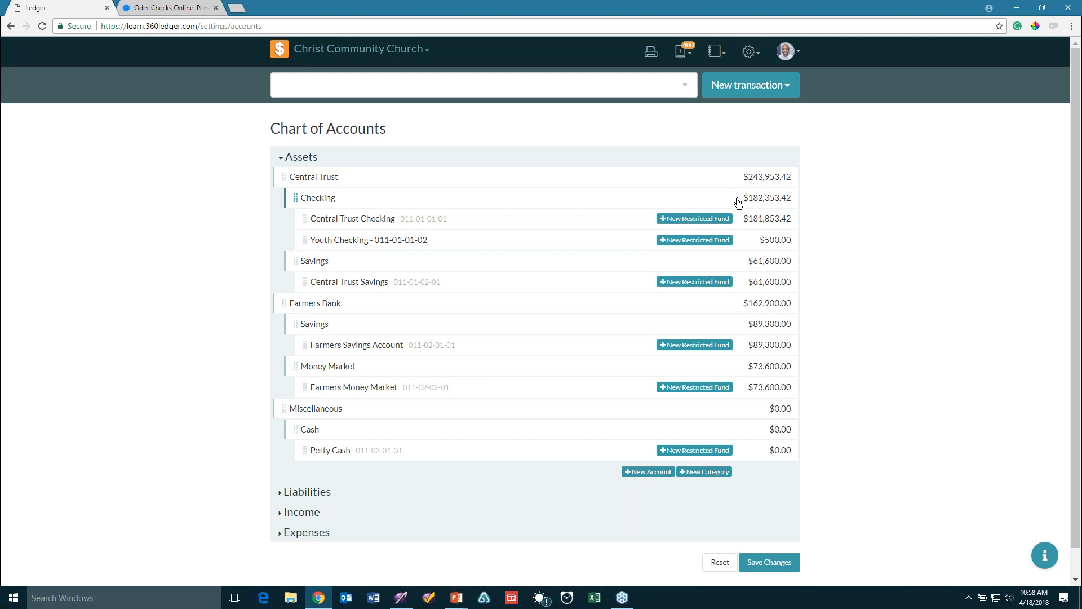
{"action": "left_click", "coordinate": [781, 566]}
{"action": "left_click", "coordinate": [669, 193]}
{"action": "mouse_move", "coordinate": [343, 240]}
{"action": "left_mouse_down"}
{"action": "mouse_move", "coordinate": [341, 222]}
{"action": "mouse_move", "coordinate": [345, 237]}
{"action": "left_mouse_up"}
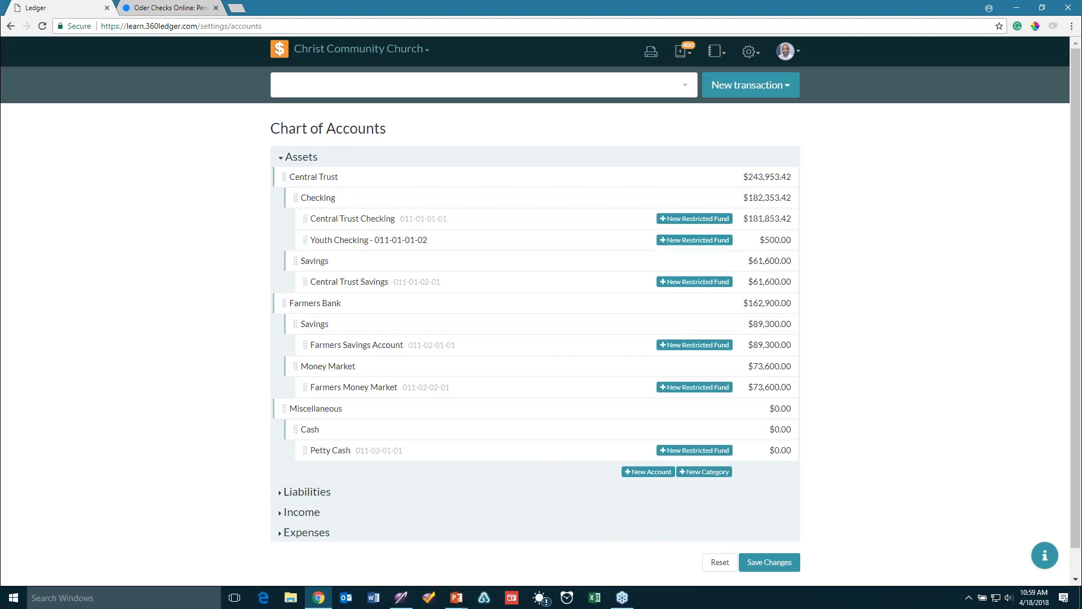
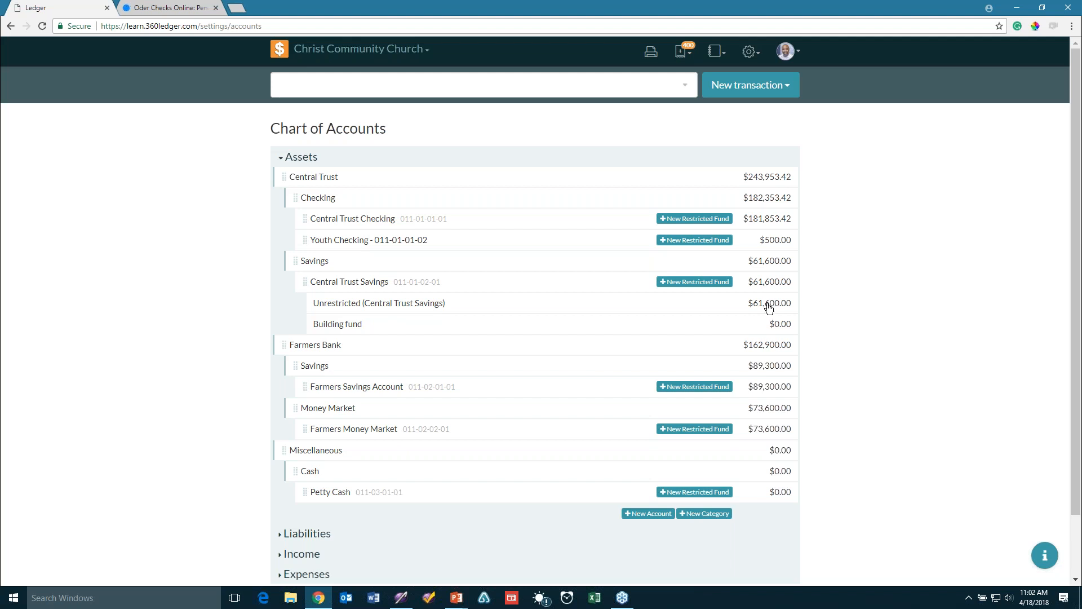
Re-save the Building fund entry, then add a Memorials restricted fund under Central Trust Savings
{"action": "left_click", "coordinate": [363, 327]}
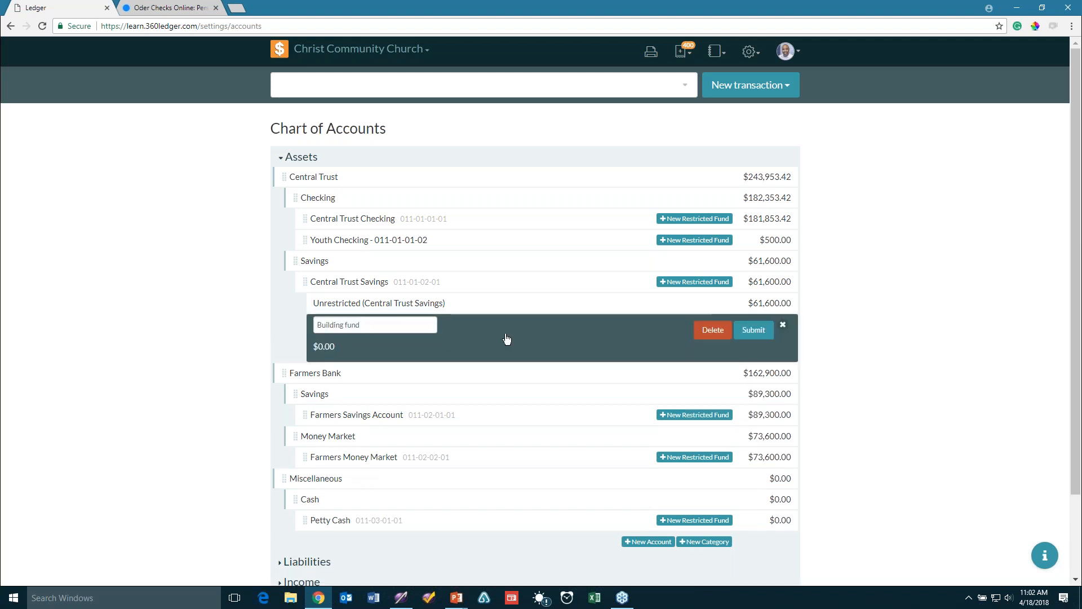
{"action": "left_click", "coordinate": [753, 334]}
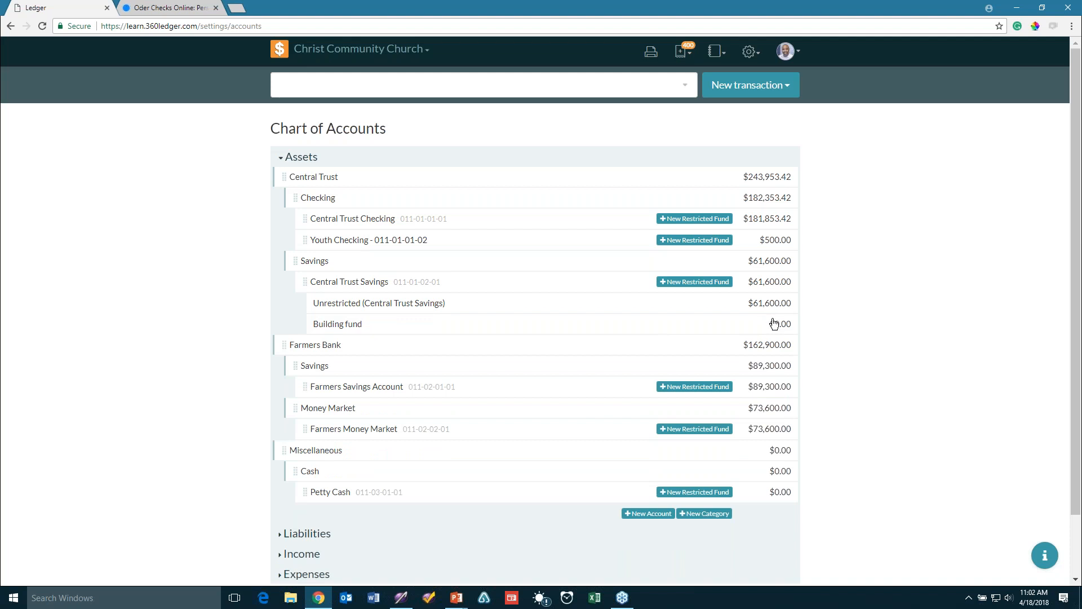
{"action": "left_click", "coordinate": [699, 282]}
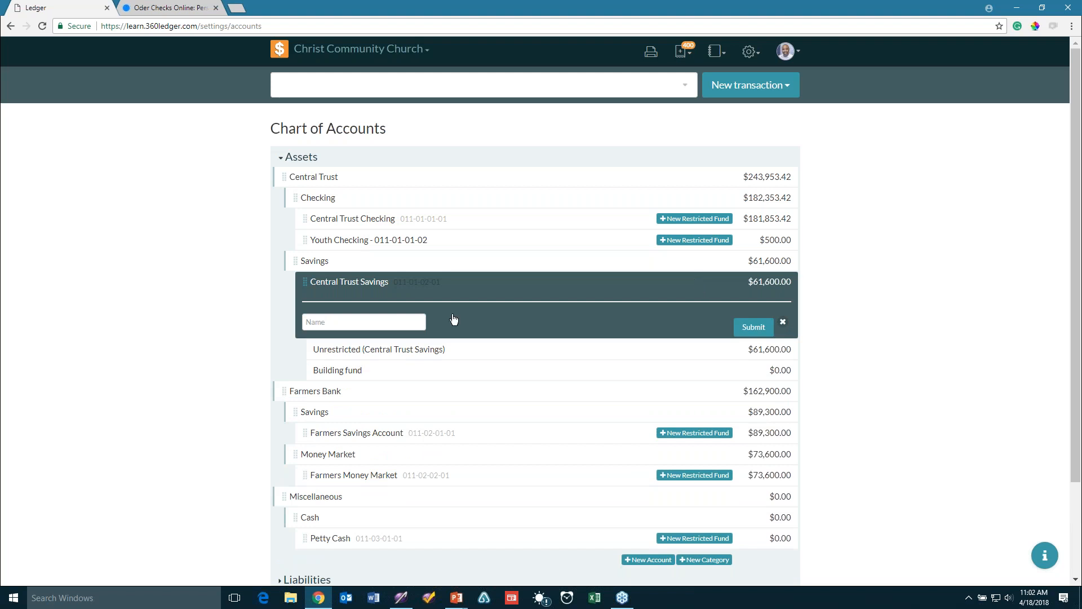
{"action": "left_click", "coordinate": [398, 322]}
{"action": "type", "text": "Mer"}
{"action": "type", "text": "morials"}
{"action": "left_click", "coordinate": [755, 328]}
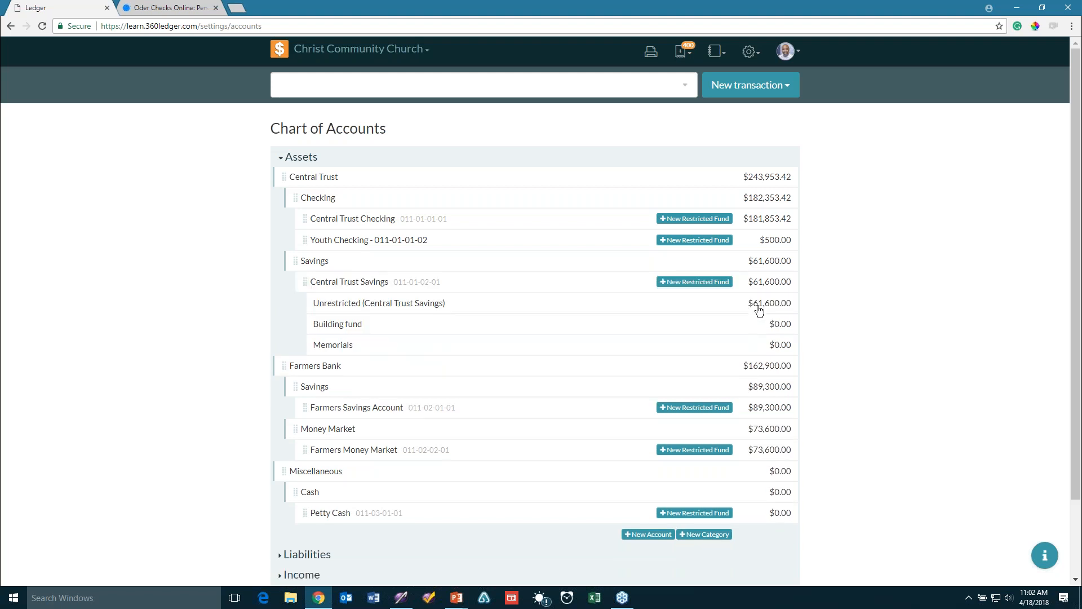
Add a Flower Fund restricted fund under Central Trust Savings
{"action": "left_click", "coordinate": [705, 283]}
{"action": "left_click", "coordinate": [398, 324]}
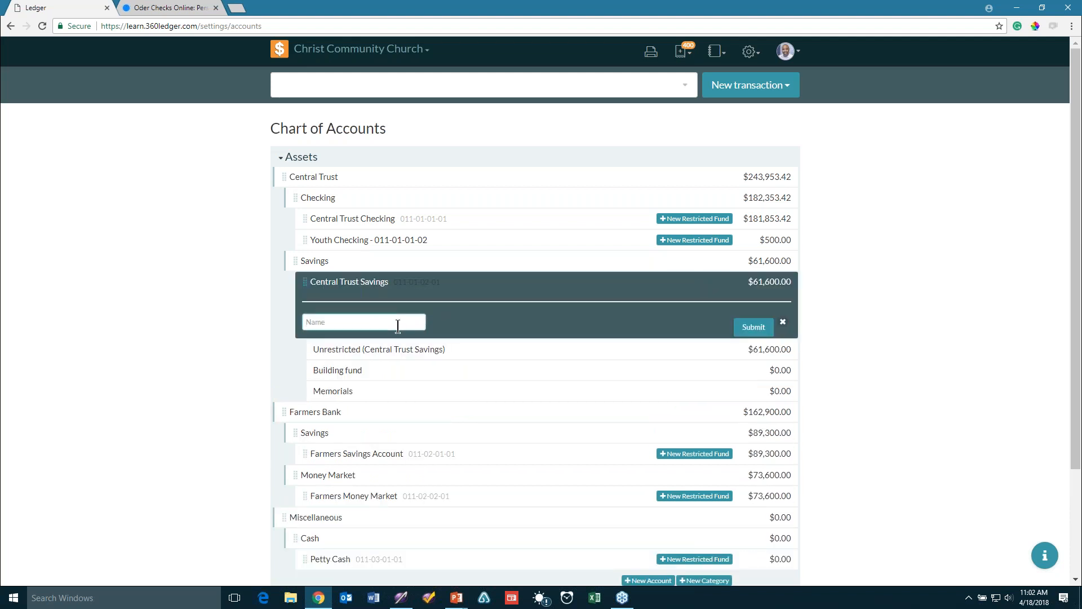
{"action": "type", "text": "Flower Fund"}
{"action": "left_click", "coordinate": [748, 331]}
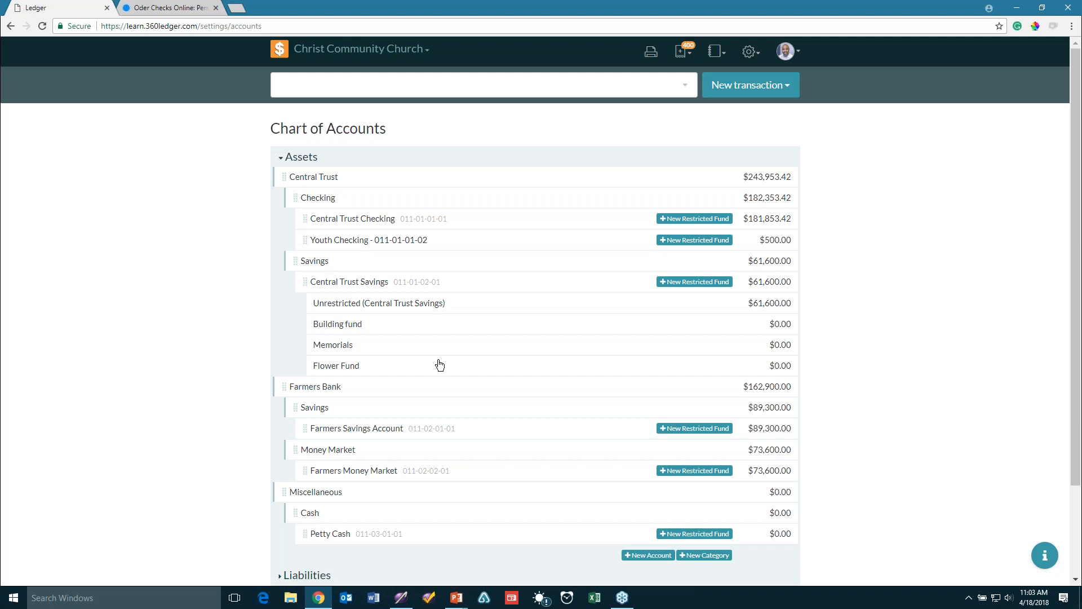
Save and confirm the four new Central Trust Savings accounts, then dismiss the chart-updated message
{"action": "scroll", "coordinate": [580, 358], "scroll_direction": "down", "scroll_amount": 3}
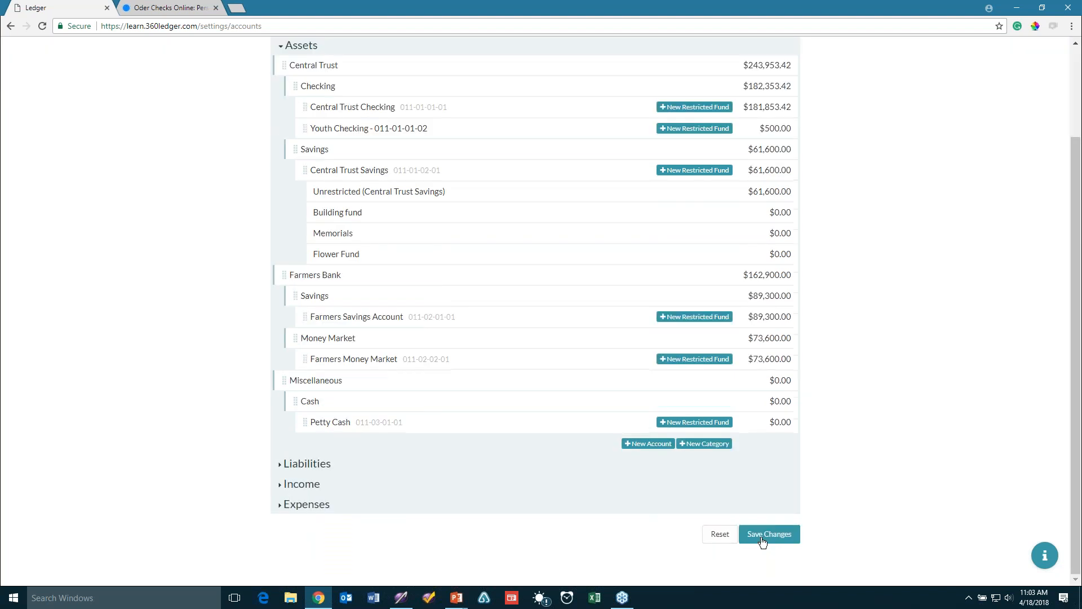
{"action": "left_click", "coordinate": [773, 538]}
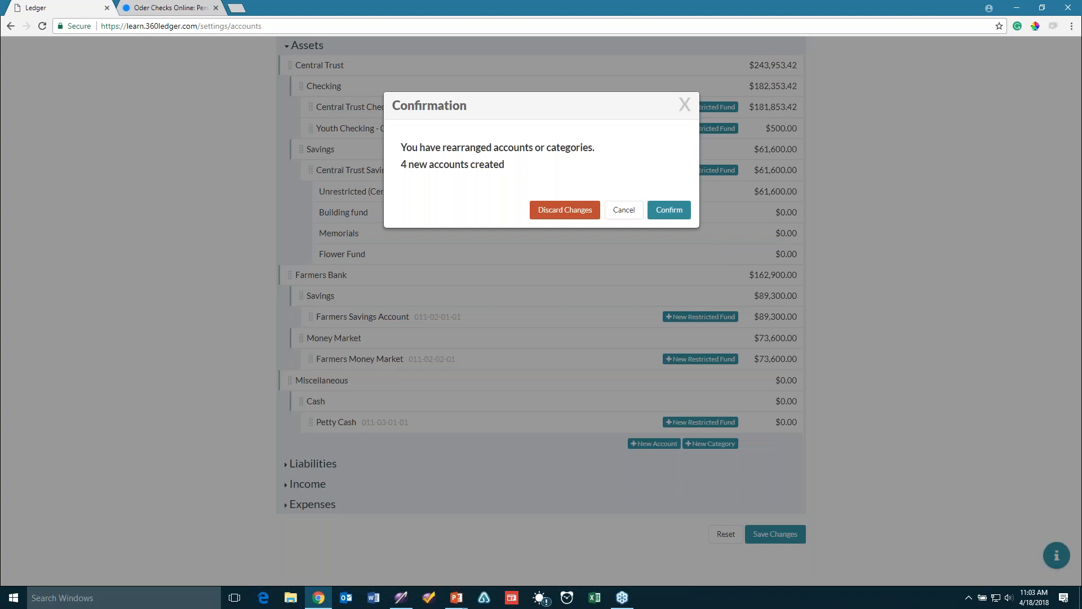
{"action": "left_click", "coordinate": [675, 211]}
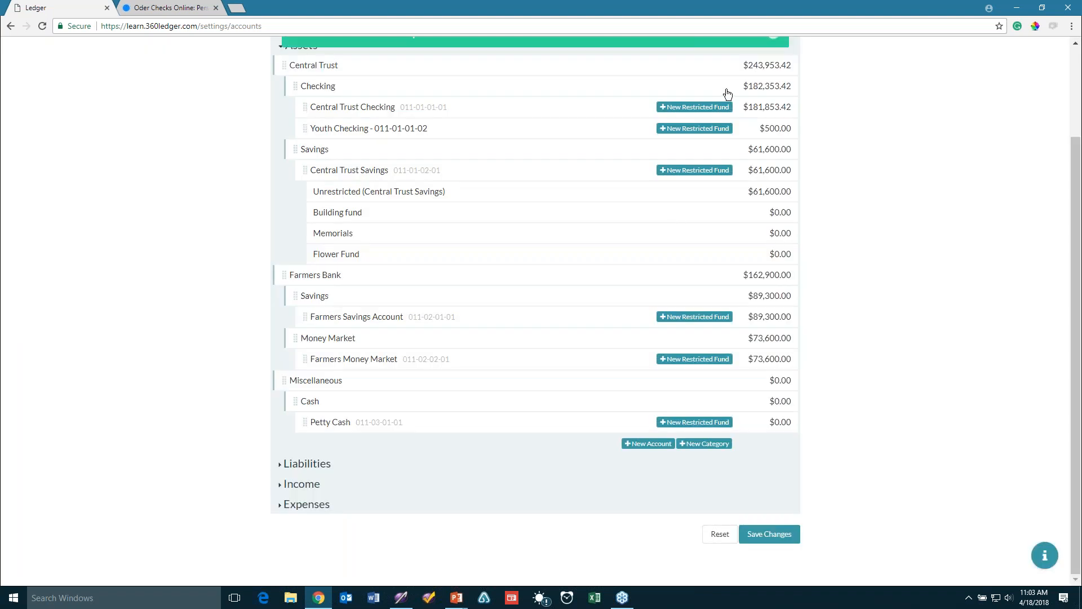
{"action": "scroll", "coordinate": [536, 310], "scroll_direction": "up", "scroll_amount": 2}
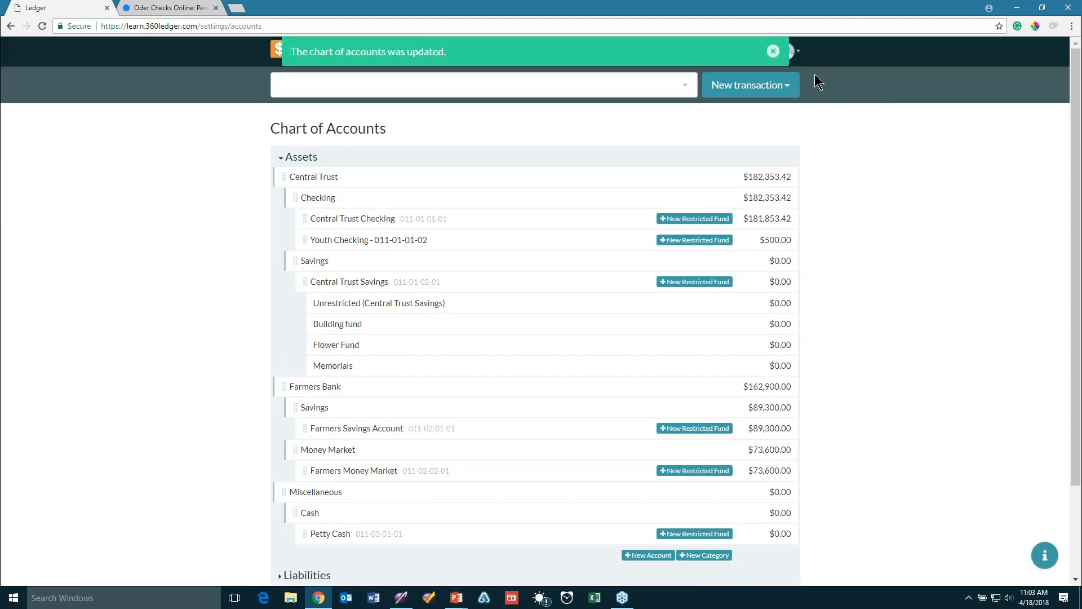
{"action": "left_click", "coordinate": [774, 51]}
{"action": "scroll", "coordinate": [558, 208], "scroll_direction": "down", "scroll_amount": 2}
{"action": "scroll", "coordinate": [560, 208], "scroll_direction": "up", "scroll_amount": 2}
{"action": "scroll", "coordinate": [562, 211], "scroll_direction": "down", "scroll_amount": 2}
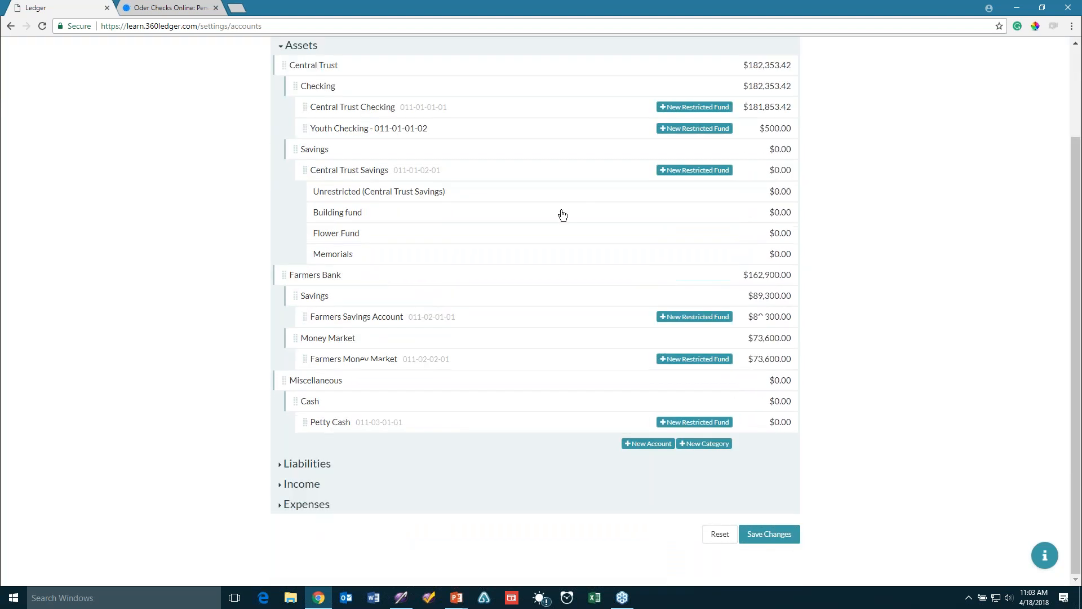
{"action": "scroll", "coordinate": [563, 215], "scroll_direction": "up", "scroll_amount": 2}
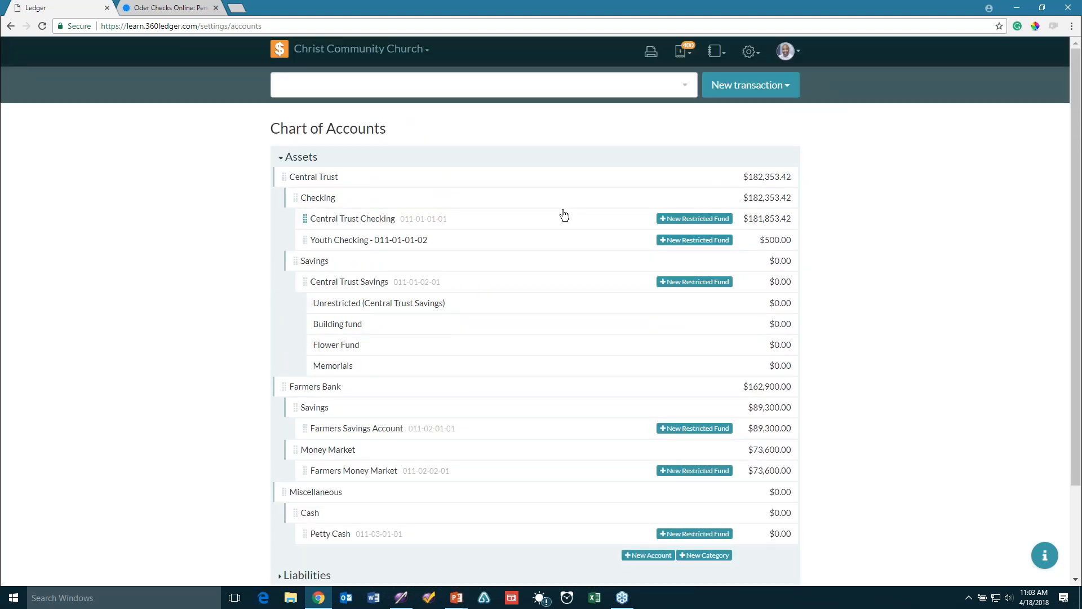
{"action": "scroll", "coordinate": [563, 213], "scroll_direction": "down", "scroll_amount": 2}
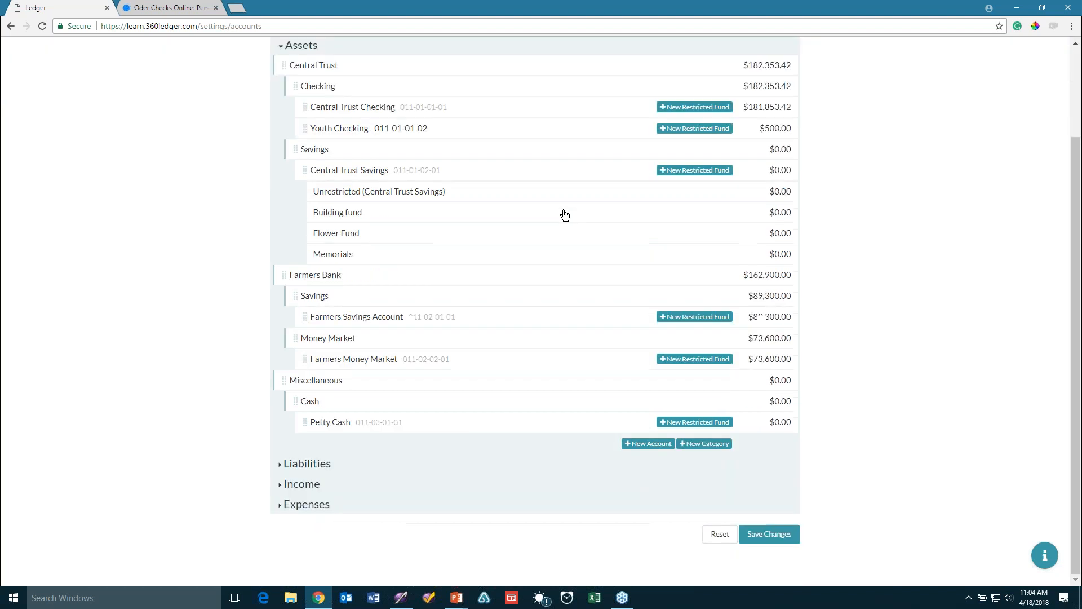
{"action": "scroll", "coordinate": [562, 213], "scroll_direction": "up", "scroll_amount": 2}
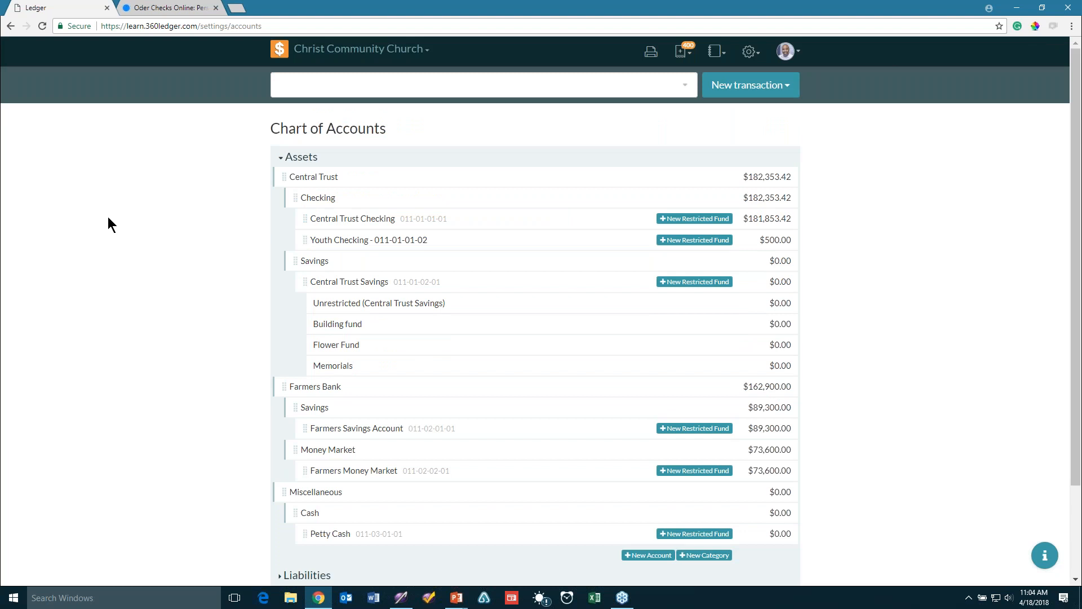
{"action": "key", "text": "ctrl+plus"}
{"action": "key", "text": "ctrl+minus"}
{"action": "key", "text": "ctrl+plus"}
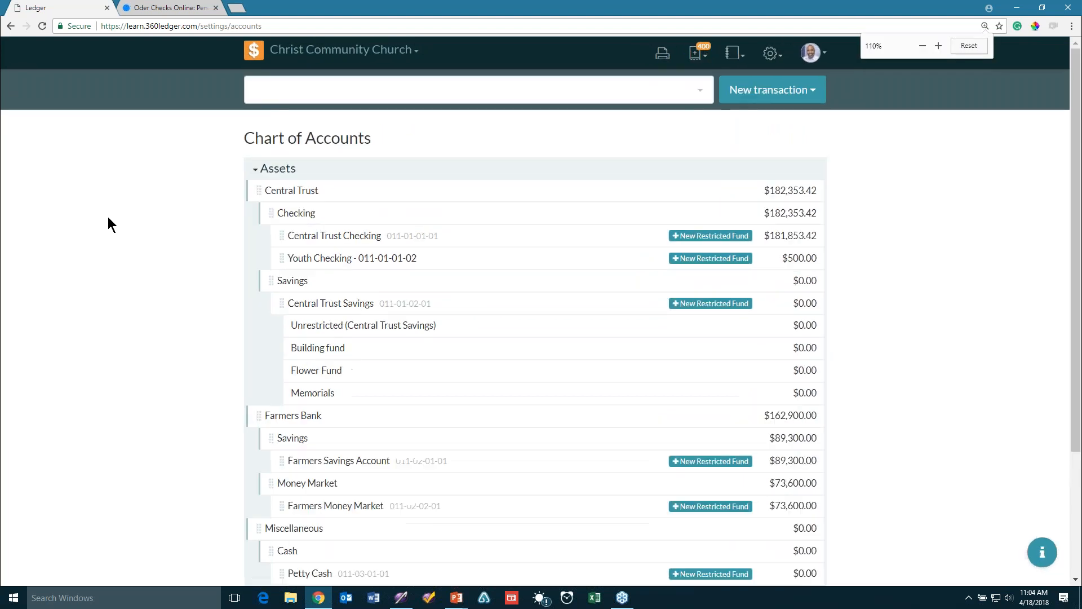
{"action": "key", "text": "ctrl+minus"}
{"action": "key", "text": "ctrl+minus"}
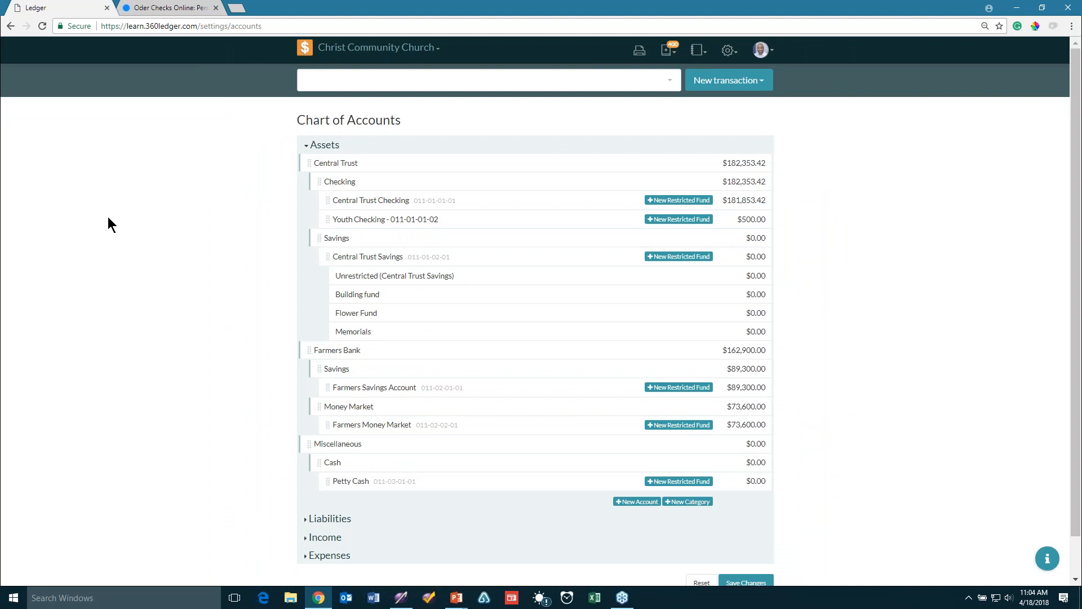
{"action": "key", "text": "ctrl+plus"}
{"action": "key", "text": "ctrl+minus"}
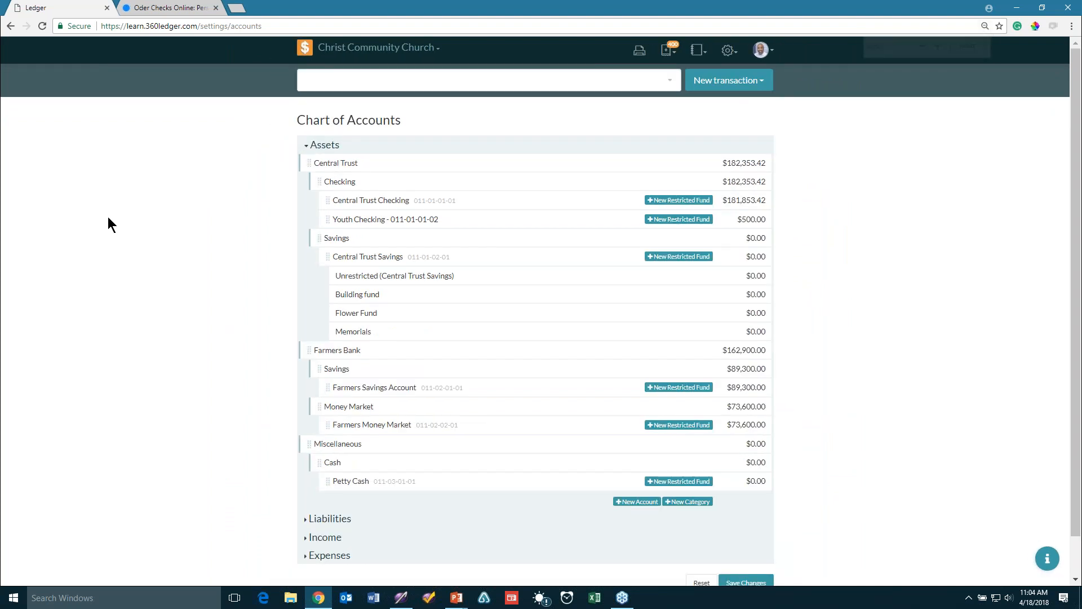
{"action": "key", "text": "ctrl+minus"}
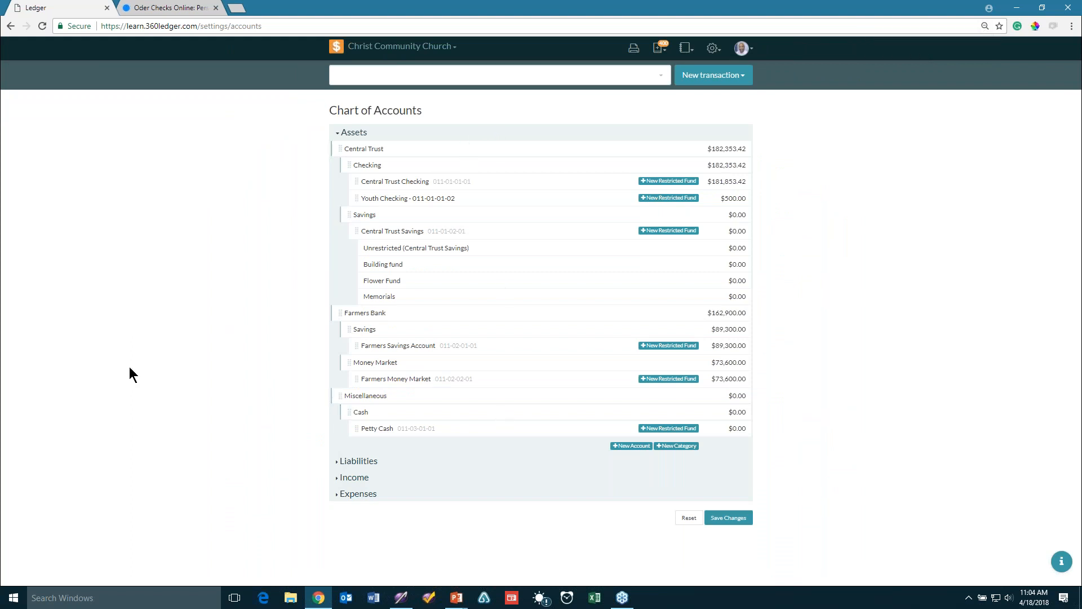
{"action": "key", "text": "ctrl+plus"}
{"action": "key", "text": "ctrl+plus"}
{"action": "key", "text": "ctrl+plus"}
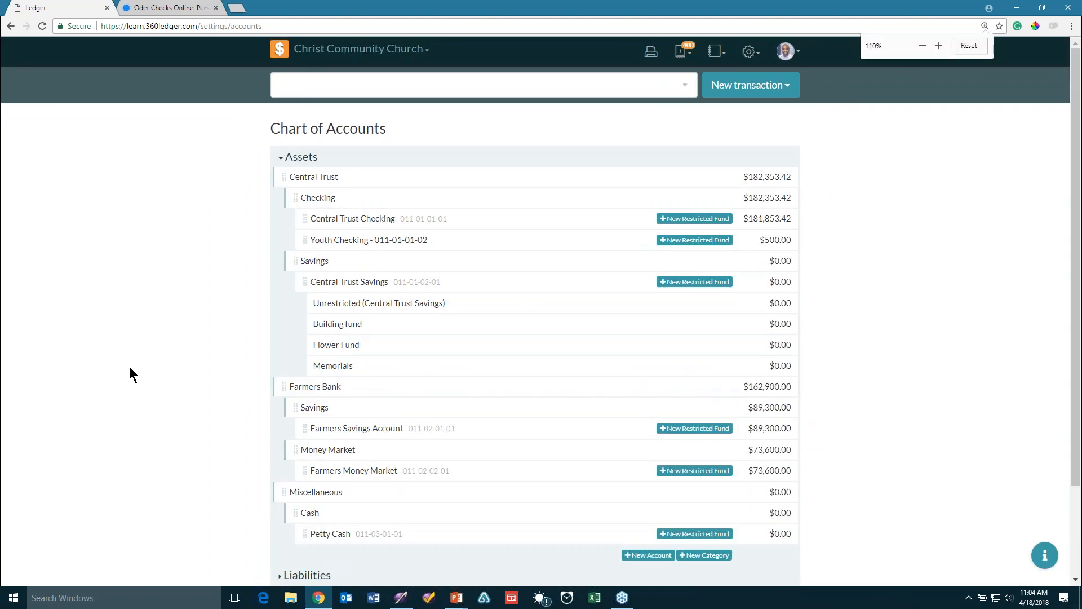
{"action": "key", "text": "ctrl+plus"}
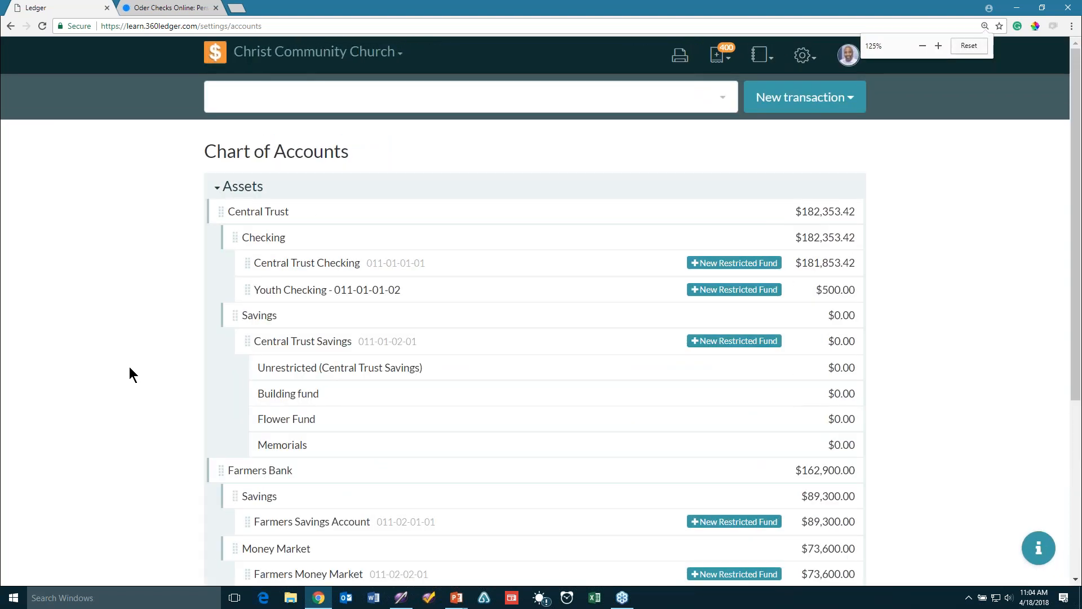
{"action": "key", "text": "ctrl+plus"}
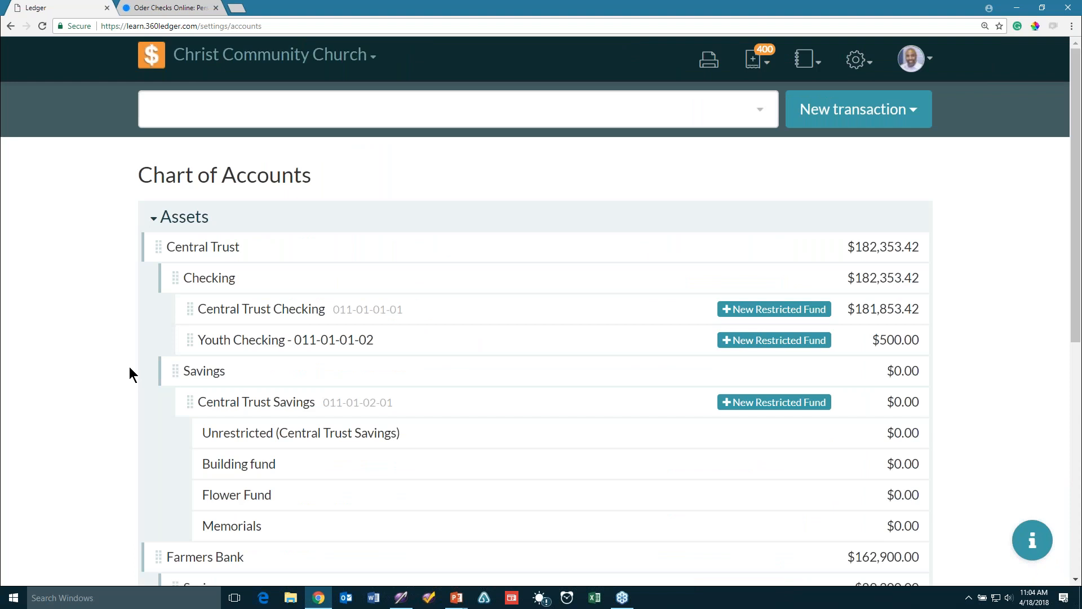
{"action": "key", "text": "ctrl+minus"}
{"action": "key", "text": "ctrl+minus"}
{"action": "key", "text": "ctrl+minus"}
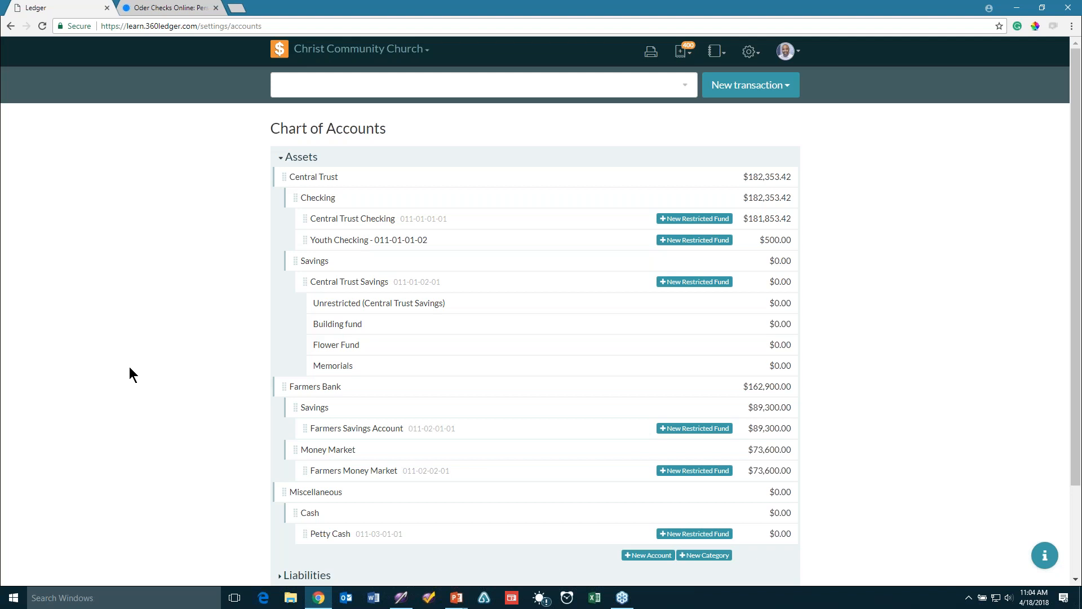
{"action": "key", "text": "alt+Tab"}
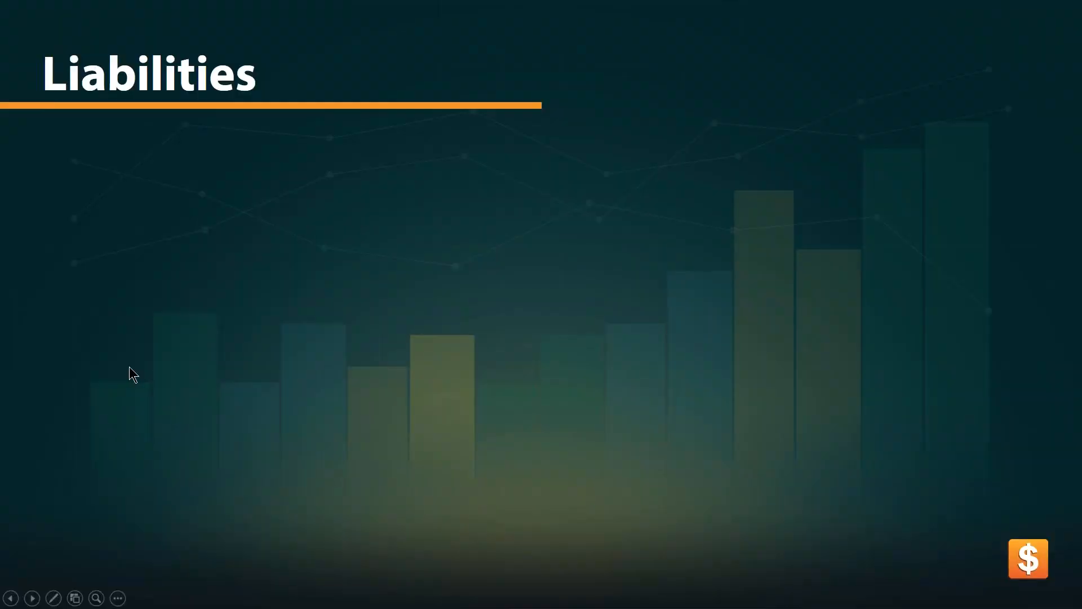
Reveal the 'Liabilities are amounts we owe' and 'Short-term debt' bullets in the slide show
{"action": "key", "text": "Right"}
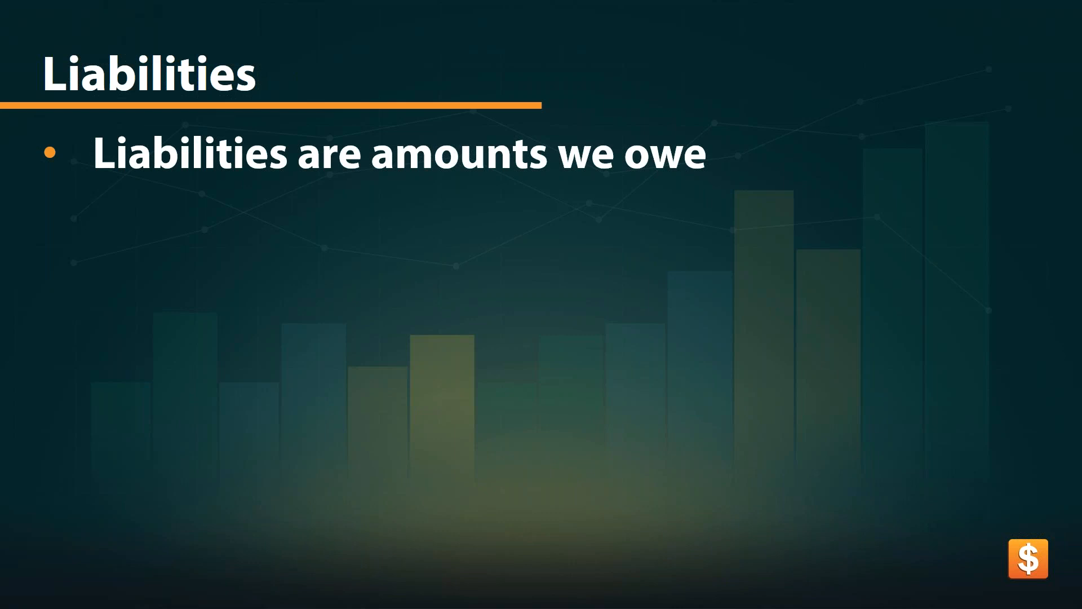
{"action": "key", "text": "Right"}
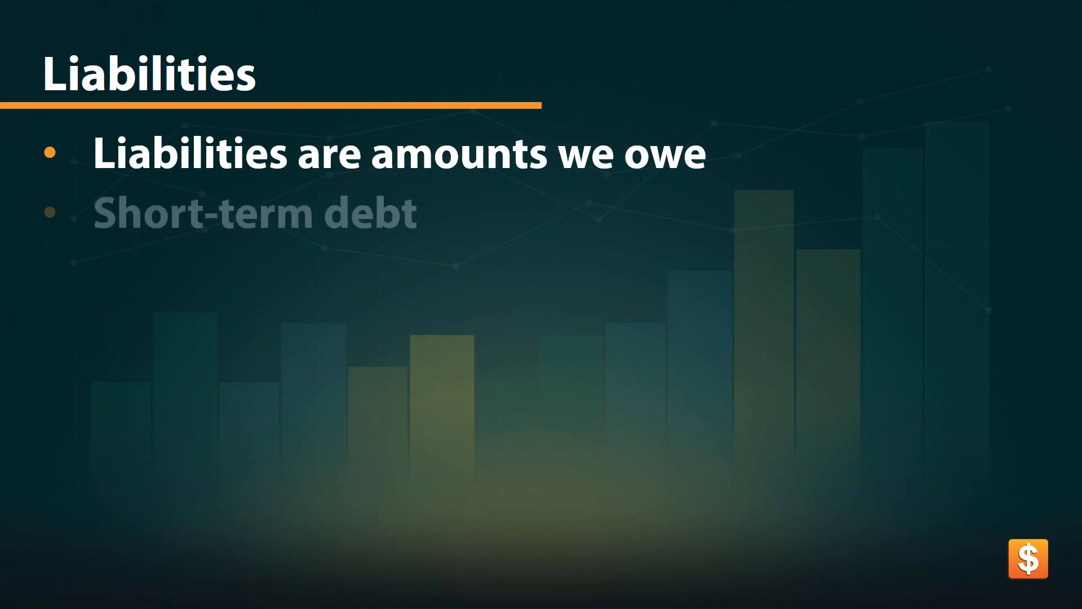
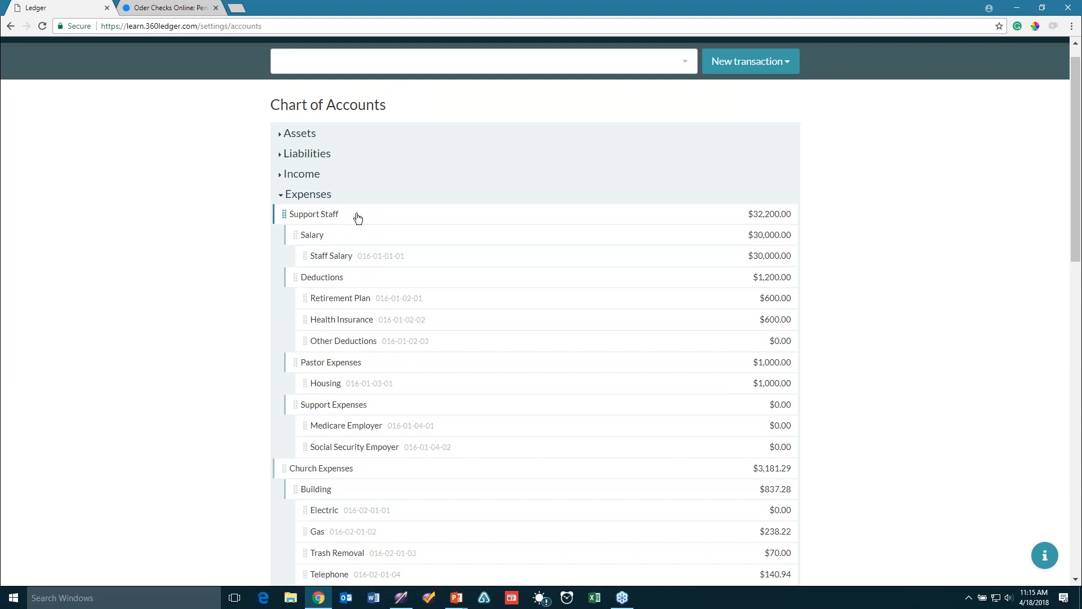
Add a Banking Fees account with a 0.00 initial balance at the bottom of the chart
{"action": "scroll", "coordinate": [358, 218], "scroll_direction": "down", "scroll_amount": 4}
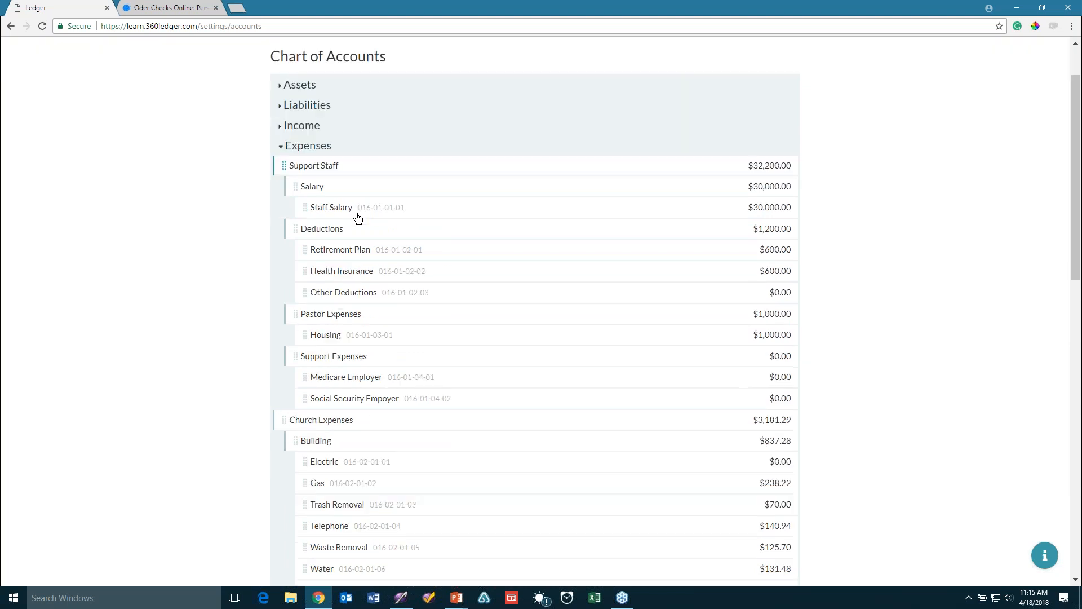
{"action": "scroll", "coordinate": [358, 218], "scroll_direction": "down", "scroll_amount": 6}
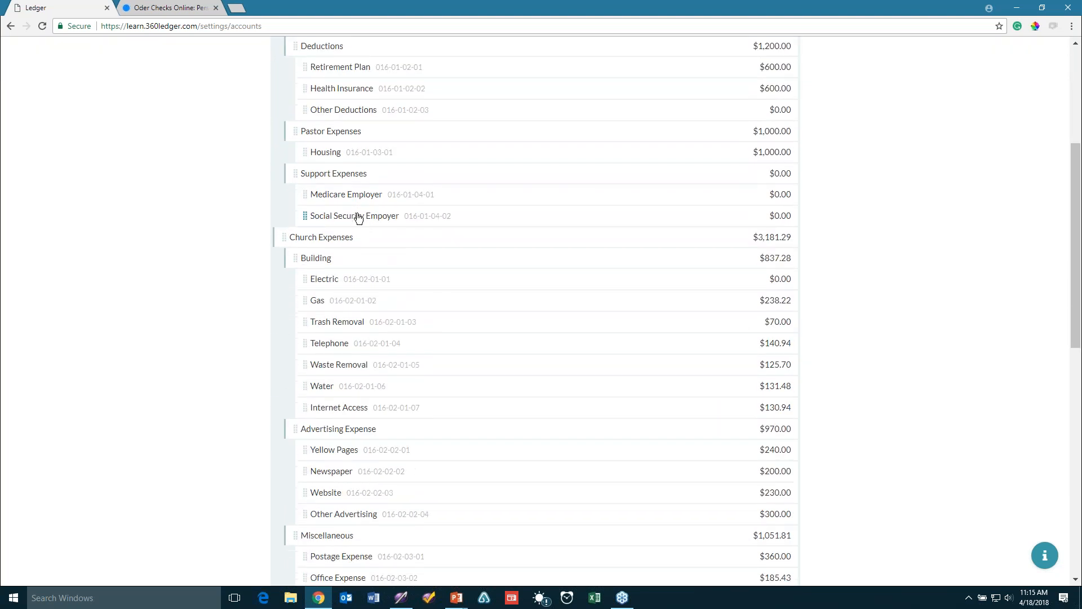
{"action": "scroll", "coordinate": [359, 218], "scroll_direction": "down", "scroll_amount": 5}
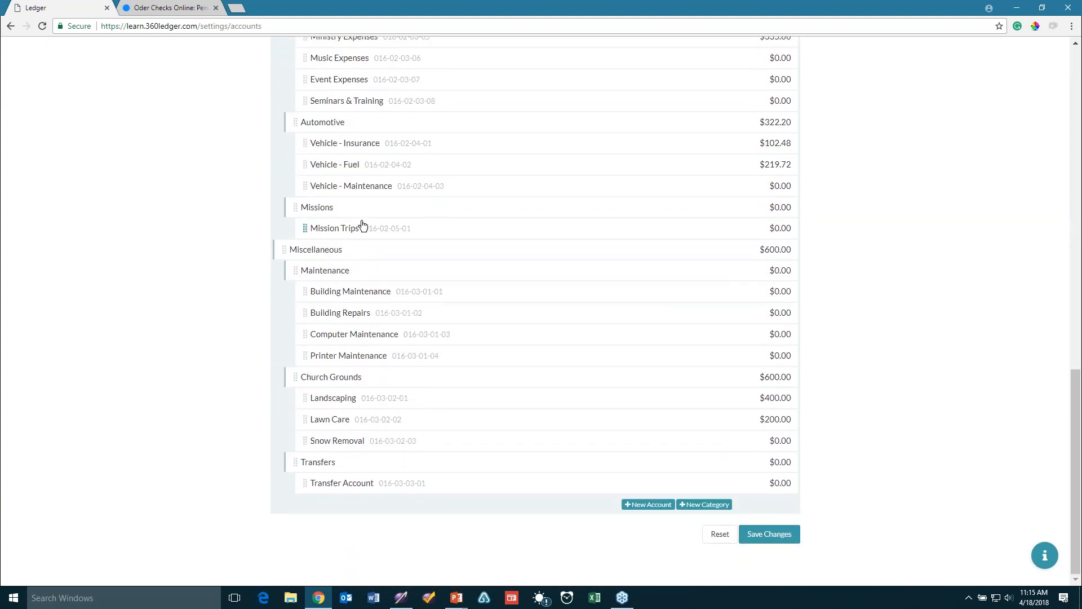
{"action": "left_click", "coordinate": [651, 505]}
{"action": "left_click", "coordinate": [347, 510]}
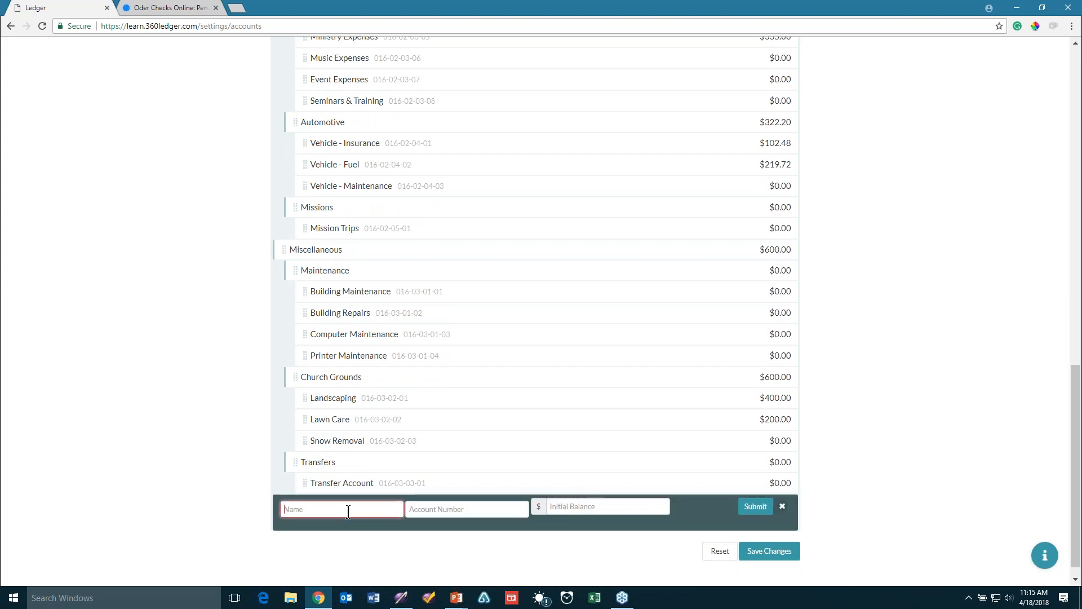
{"action": "type", "text": "Bank"}
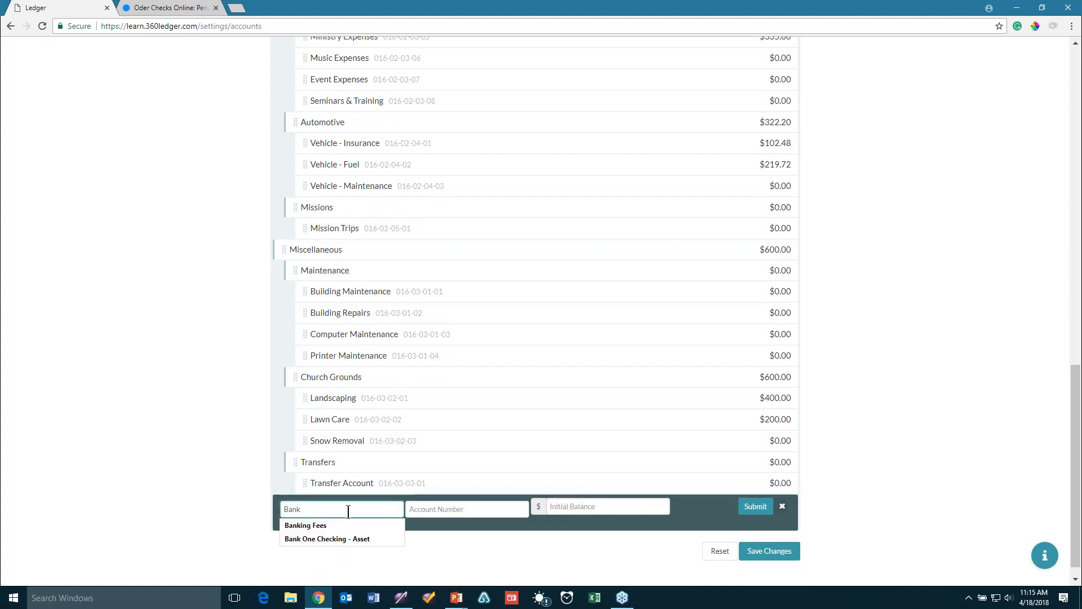
{"action": "key", "text": "Down"}
{"action": "key", "text": "Return"}
{"action": "left_click", "coordinate": [509, 510]}
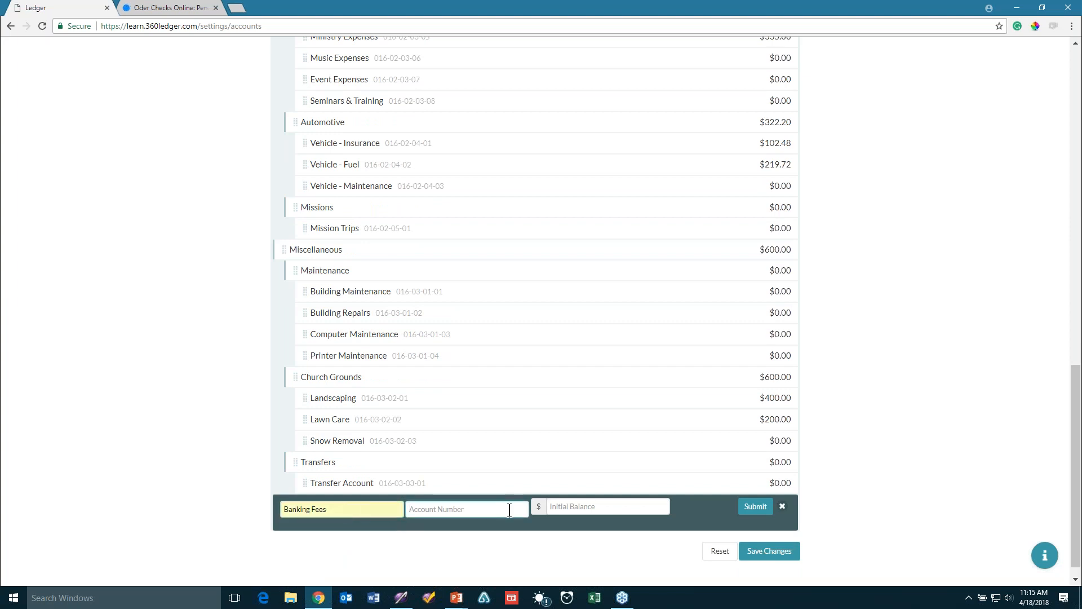
{"action": "left_click", "coordinate": [568, 507]}
{"action": "type", "text": "0.00"}
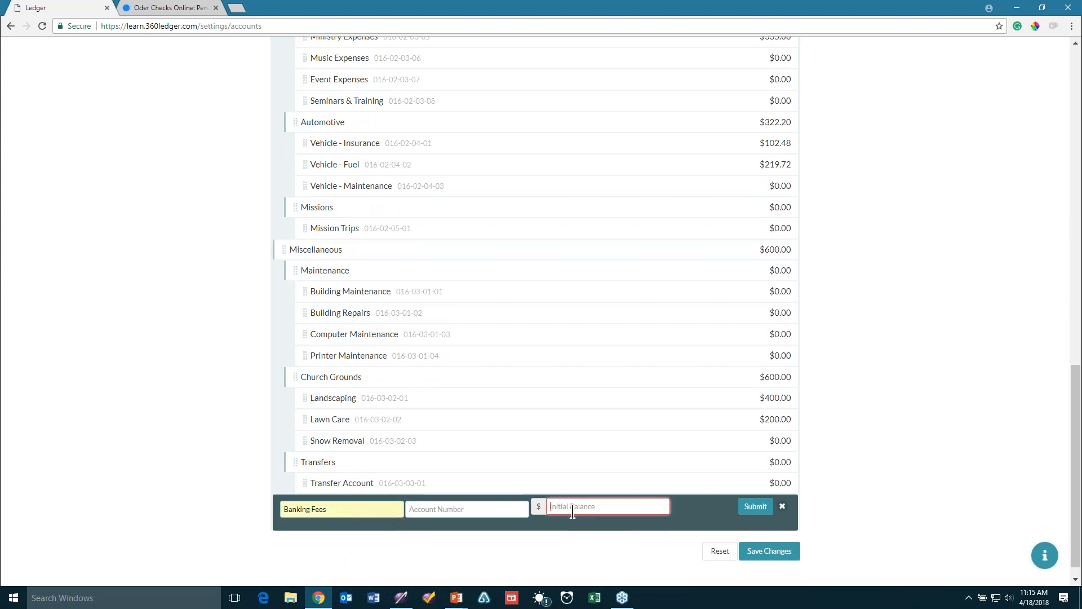
{"action": "left_click", "coordinate": [762, 510]}
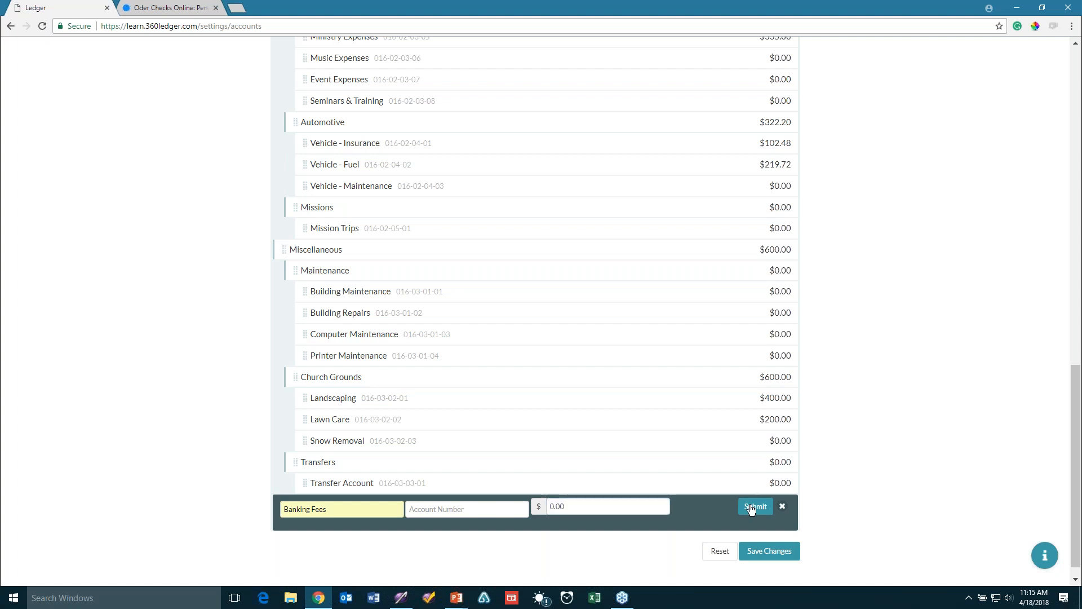
{"action": "left_click", "coordinate": [762, 510]}
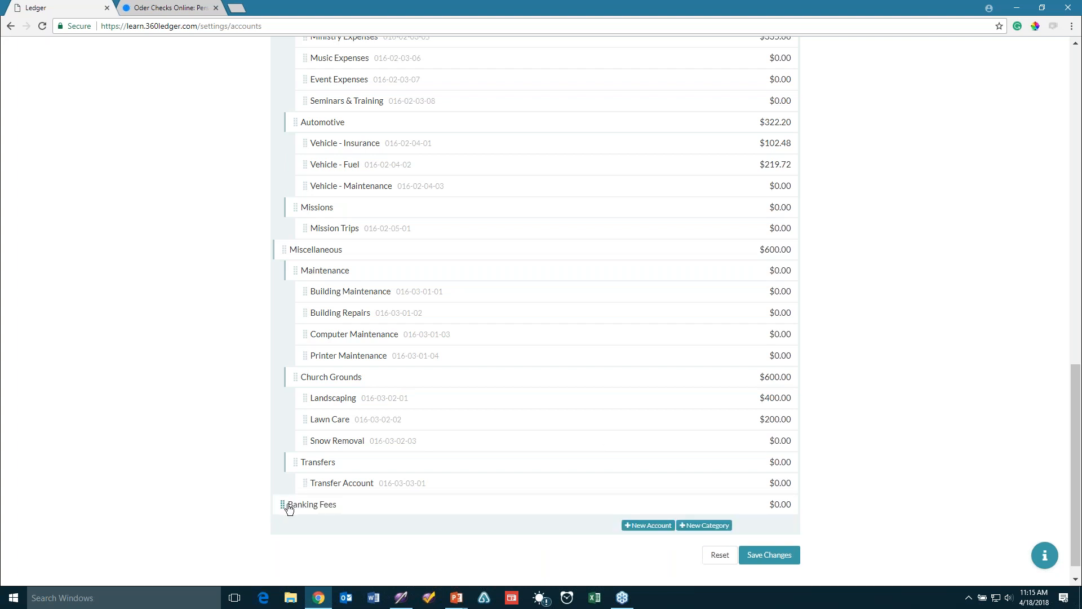
Drag Banking Fees into Church Expenses' Miscellaneous group, above Postage Expense
{"action": "left_click_drag", "start_coordinate": [289, 507], "coordinate": [305, 274]}
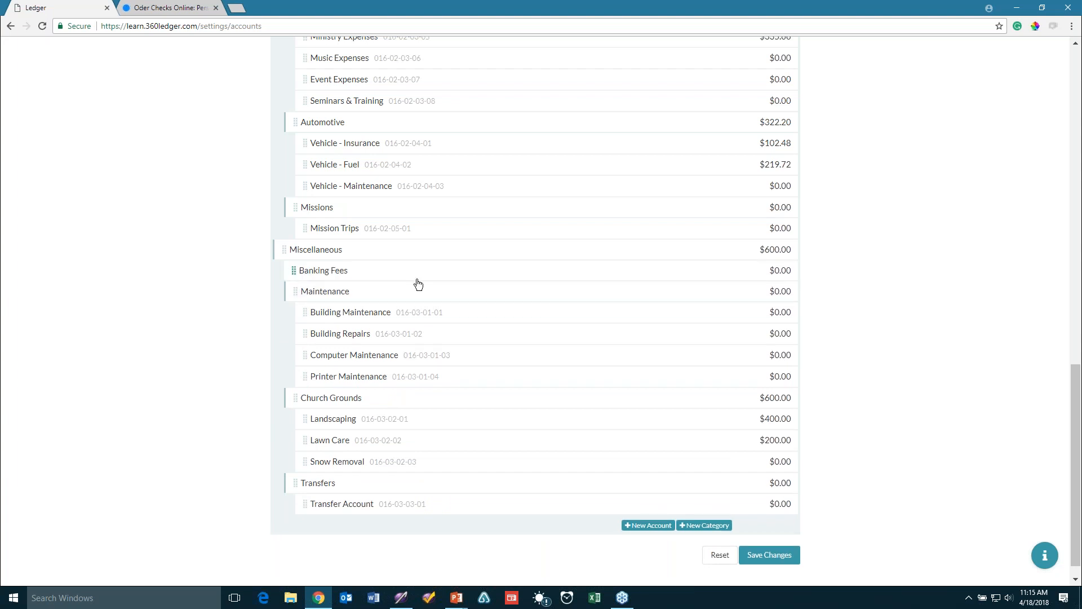
{"action": "scroll", "coordinate": [418, 283], "scroll_direction": "up", "scroll_amount": 4}
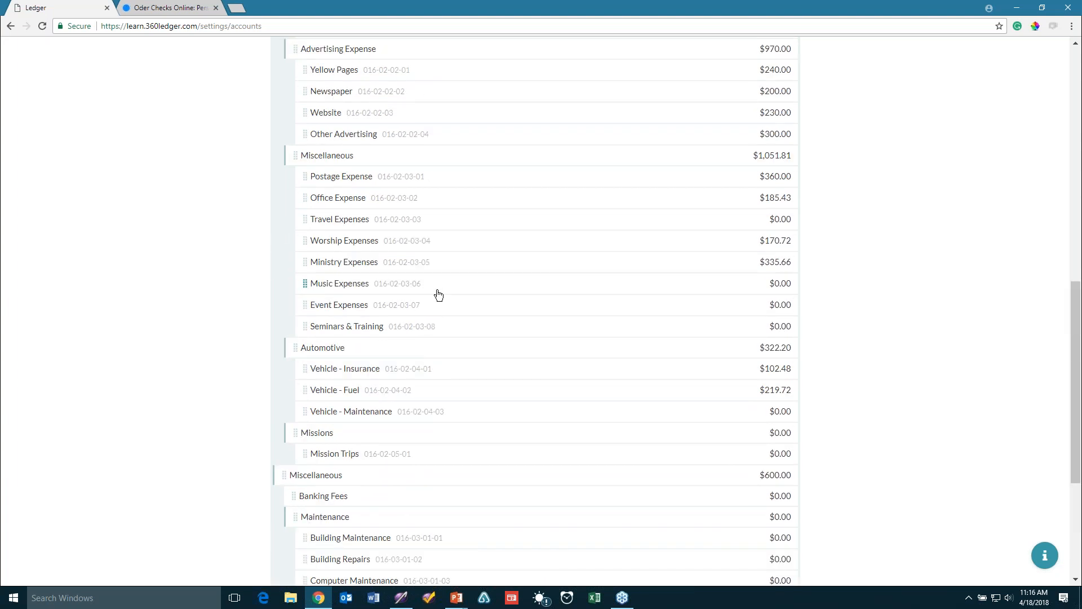
{"action": "scroll", "coordinate": [438, 293], "scroll_direction": "down", "scroll_amount": 1}
{"action": "left_click_drag", "start_coordinate": [306, 444], "coordinate": [337, 120]}
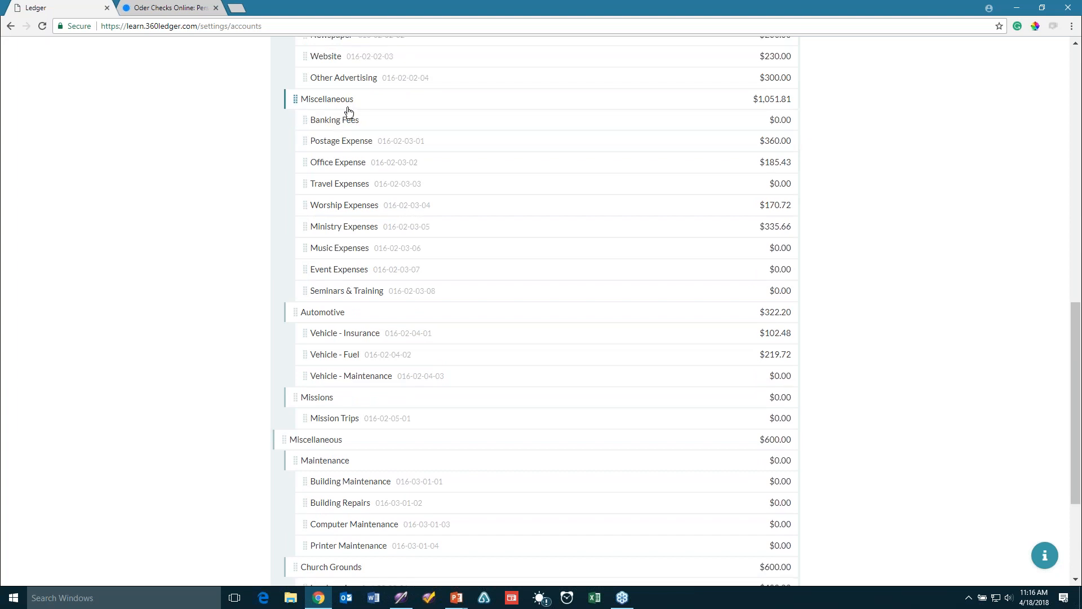
{"action": "scroll", "coordinate": [417, 214], "scroll_direction": "up", "scroll_amount": 3}
{"action": "scroll", "coordinate": [418, 230], "scroll_direction": "up", "scroll_amount": 4}
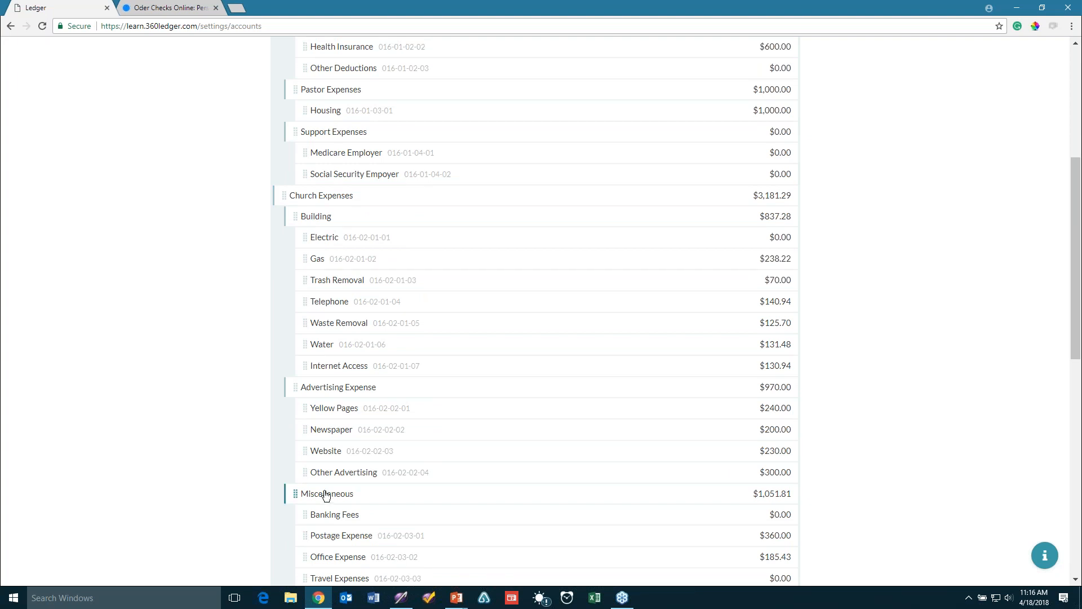
{"action": "scroll", "coordinate": [448, 375], "scroll_direction": "down", "scroll_amount": 4}
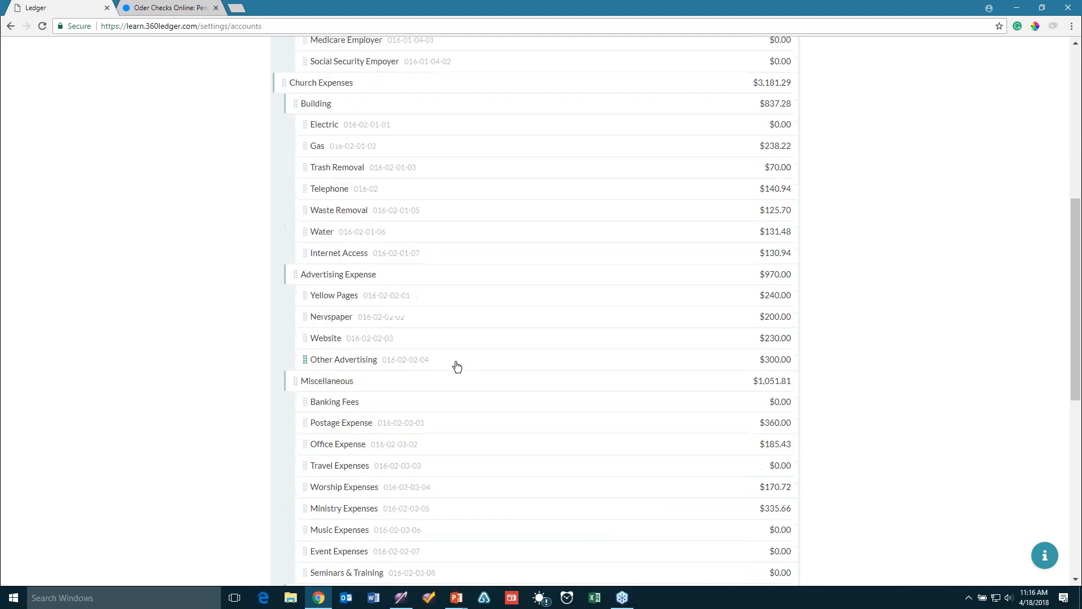
{"action": "scroll", "coordinate": [459, 366], "scroll_direction": "down", "scroll_amount": 4}
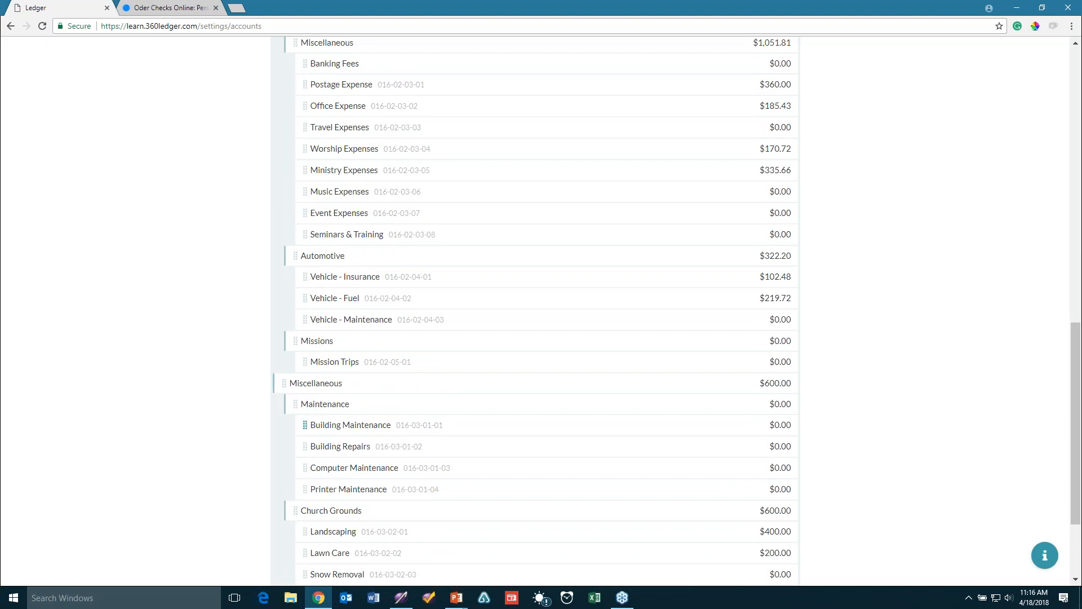
{"action": "scroll", "coordinate": [425, 503], "scroll_direction": "down", "scroll_amount": 1}
{"action": "scroll", "coordinate": [425, 503], "scroll_direction": "down", "scroll_amount": 2}
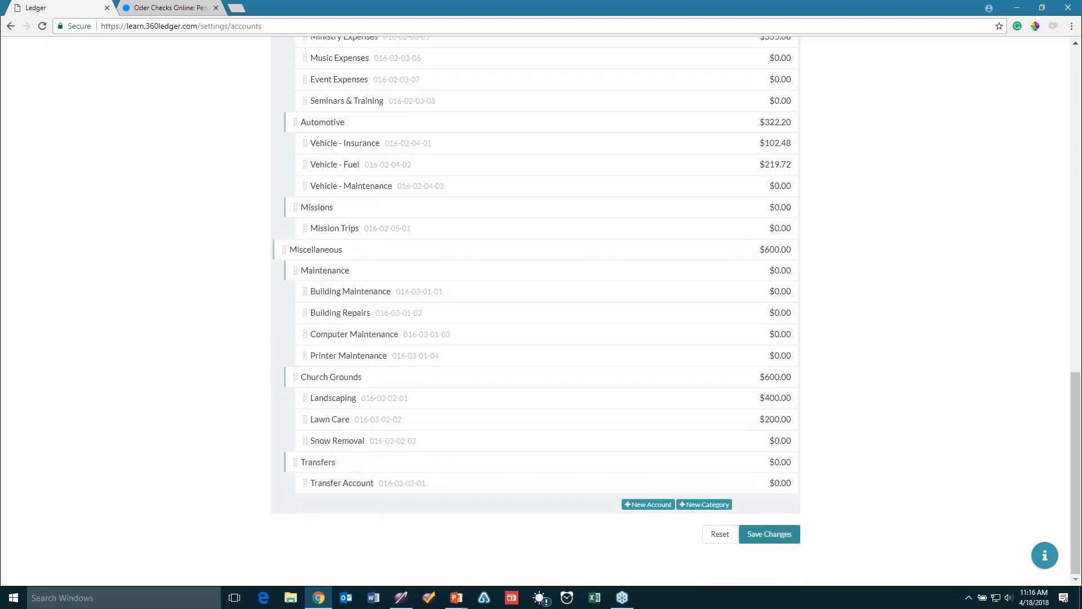
Save and confirm the chart changes, leaving Miscellaneous totalling $1,051.81
{"action": "left_click", "coordinate": [771, 539]}
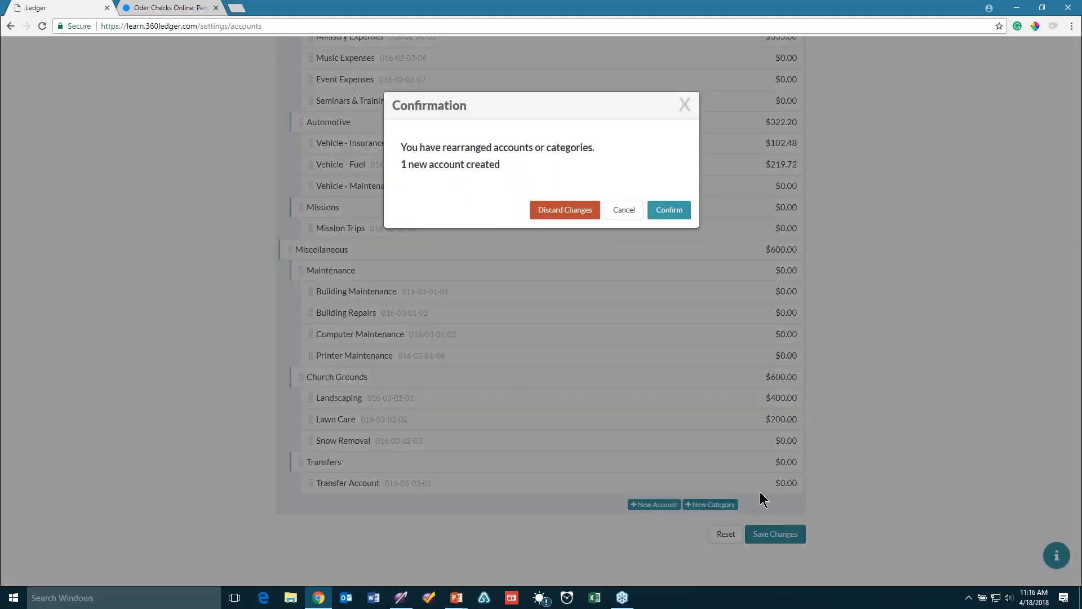
{"action": "left_click", "coordinate": [671, 210]}
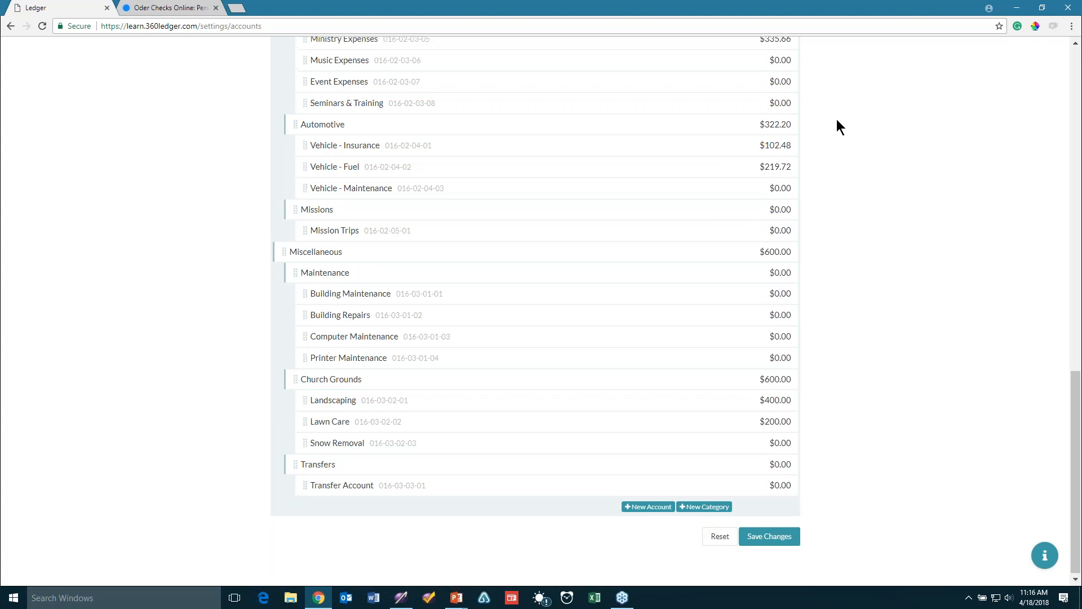
{"action": "scroll", "coordinate": [838, 120], "scroll_direction": "up", "scroll_amount": 10}
{"action": "scroll", "coordinate": [843, 120], "scroll_direction": "up", "scroll_amount": 6}
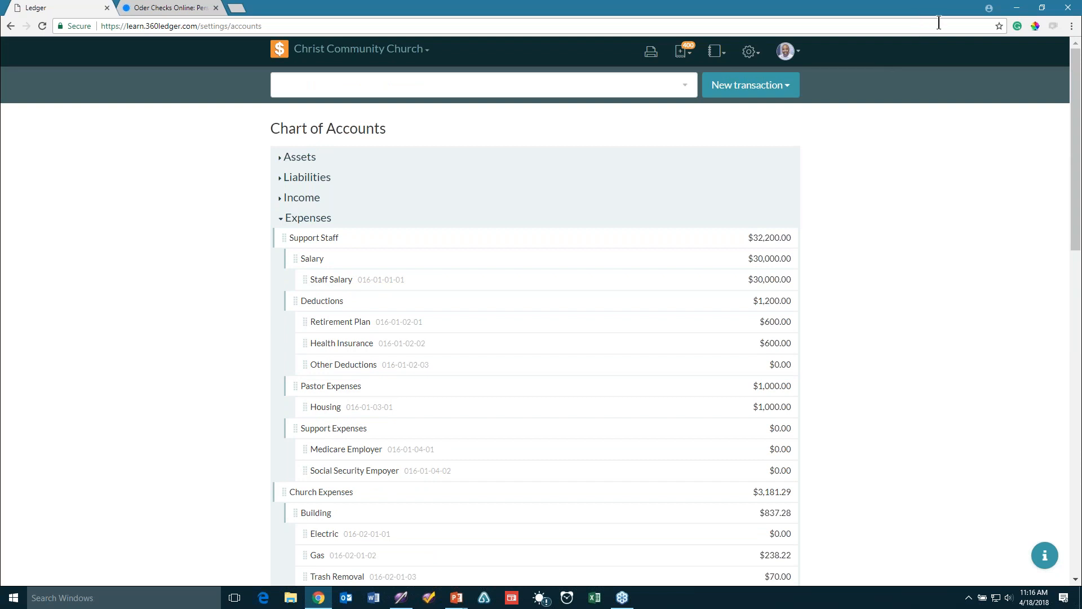
Go to Budgets from the settings menu and switch the year to 2019
{"action": "left_click", "coordinate": [750, 53]}
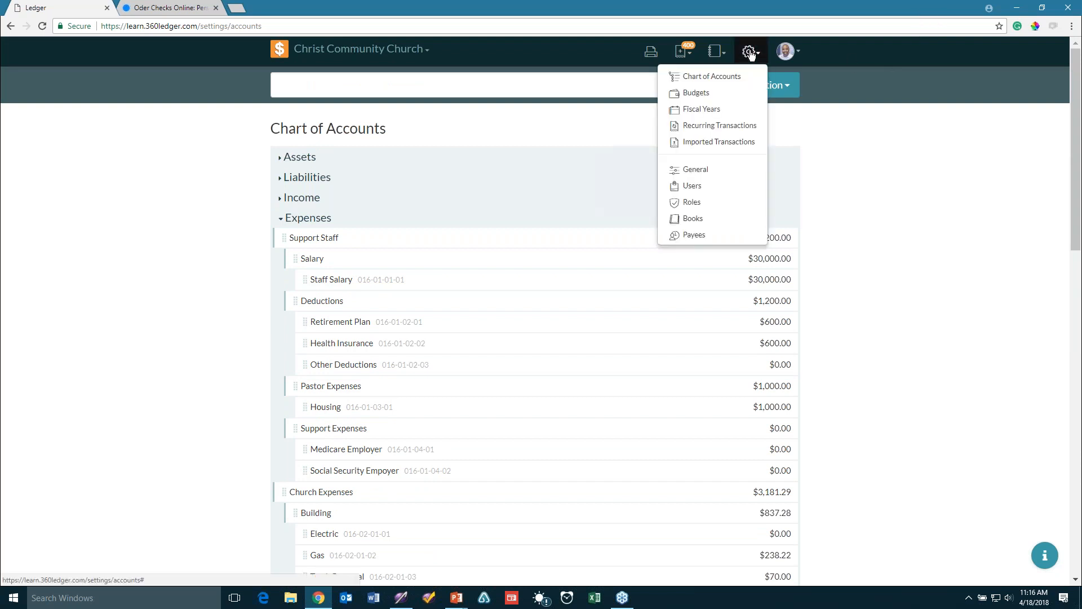
{"action": "left_click", "coordinate": [726, 93]}
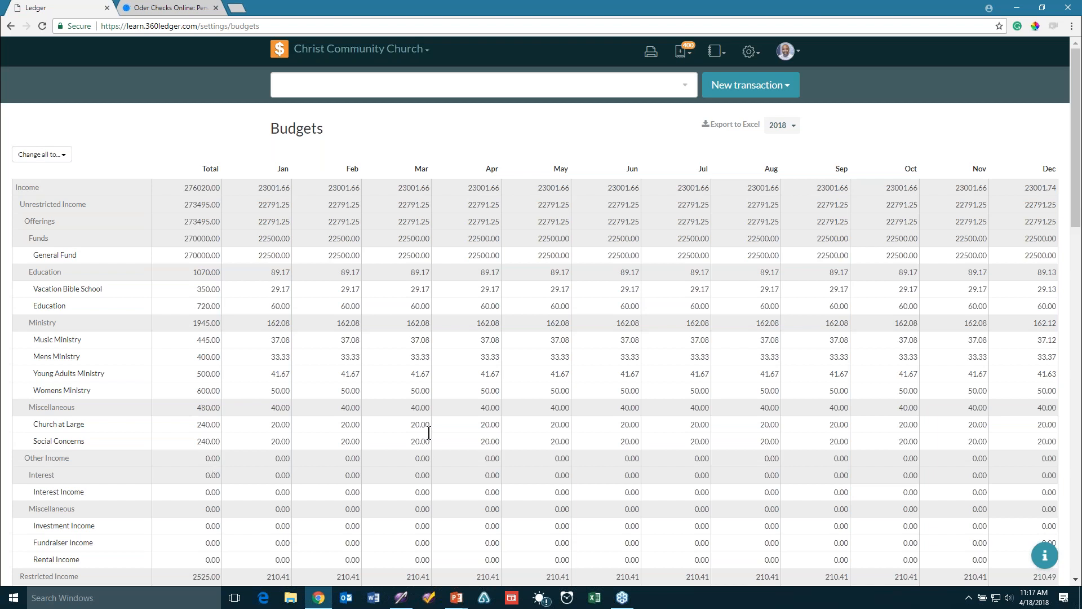
{"action": "left_click", "coordinate": [780, 127]}
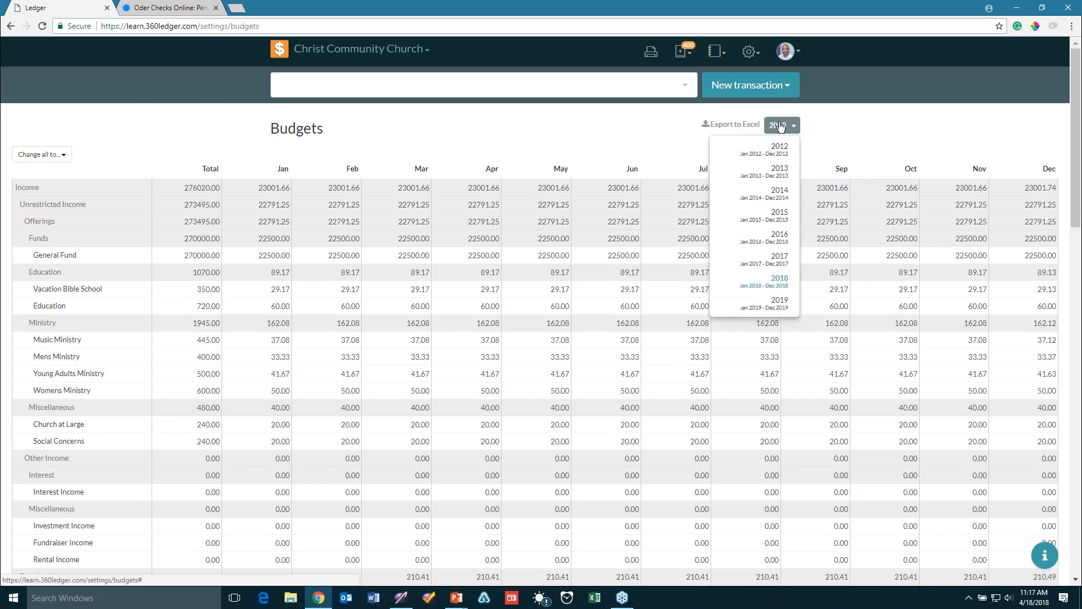
{"action": "left_click", "coordinate": [768, 314]}
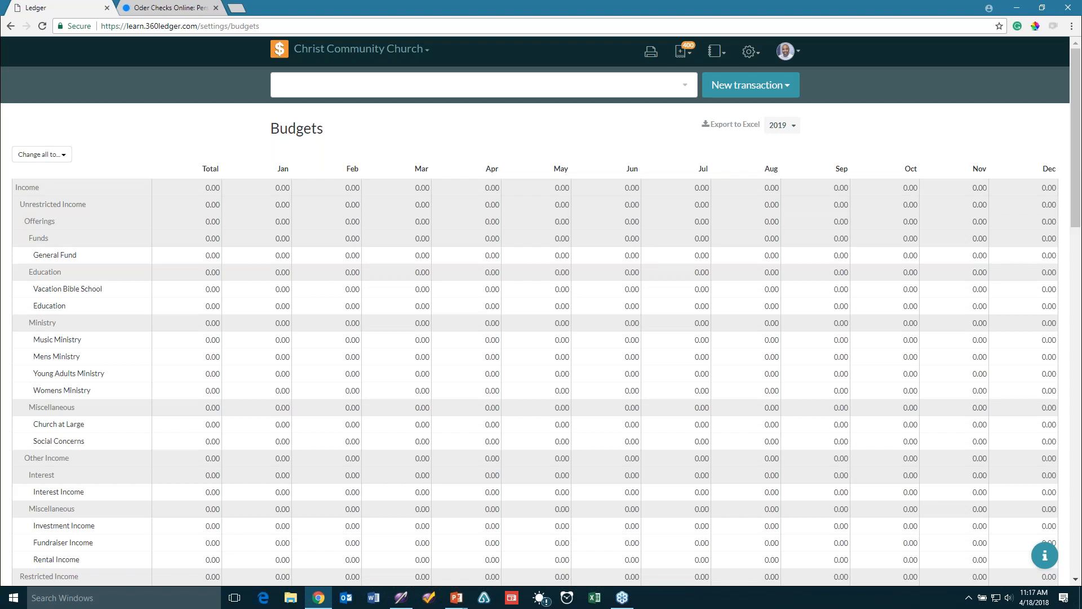
Fill all 2019 values and General Fund with last year's actuals (13820, 16290, 16460 Jan–Mar)
{"action": "left_click", "coordinate": [57, 155]}
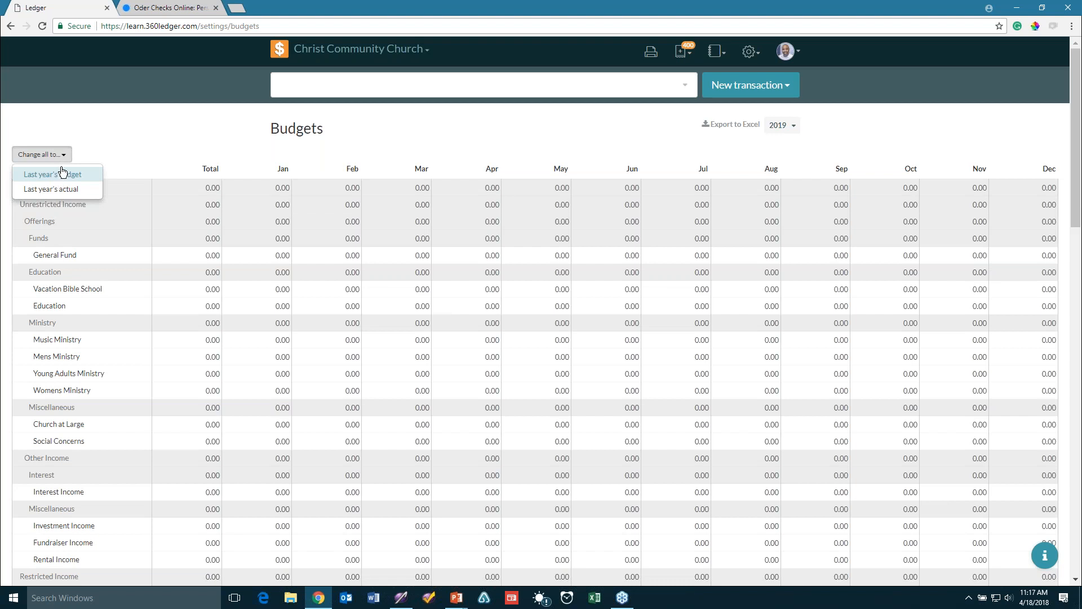
{"action": "left_click", "coordinate": [62, 174]}
{"action": "left_click", "coordinate": [58, 155]}
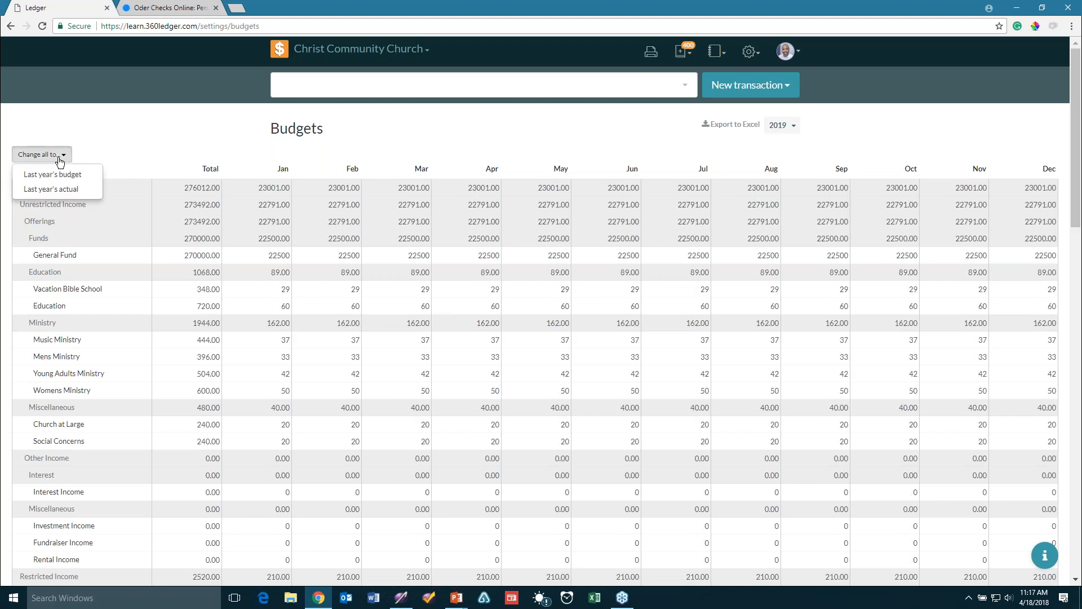
{"action": "left_click", "coordinate": [63, 190]}
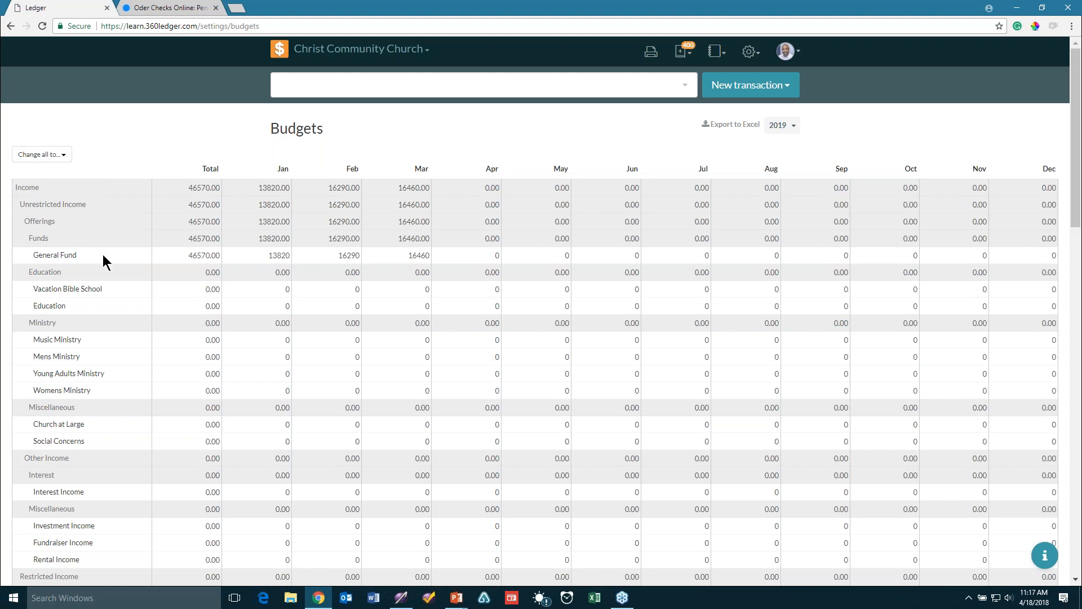
{"action": "left_click", "coordinate": [198, 258]}
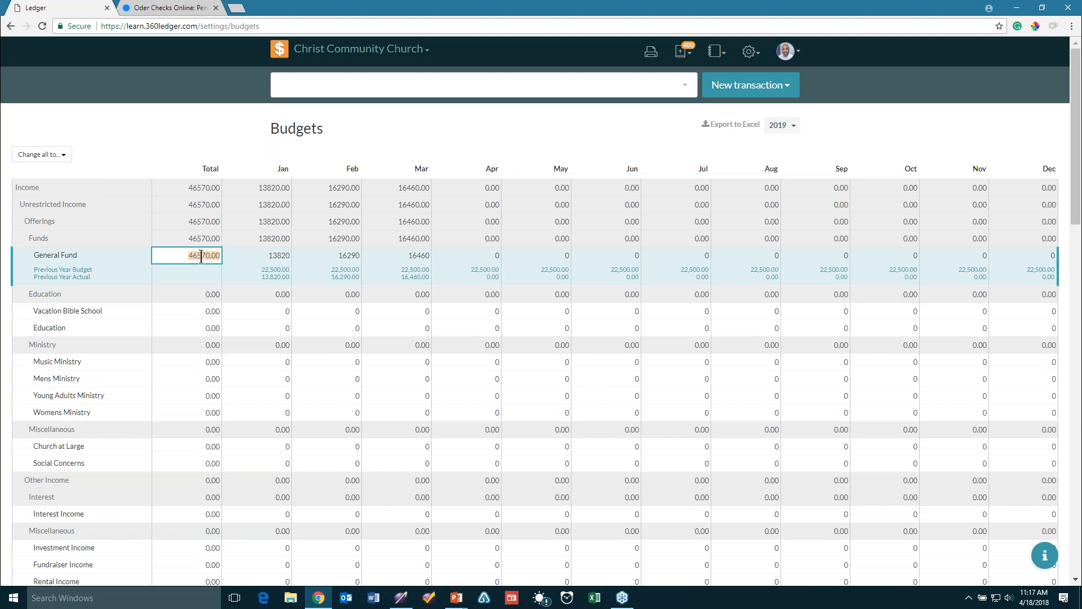
{"action": "left_click", "coordinate": [78, 272]}
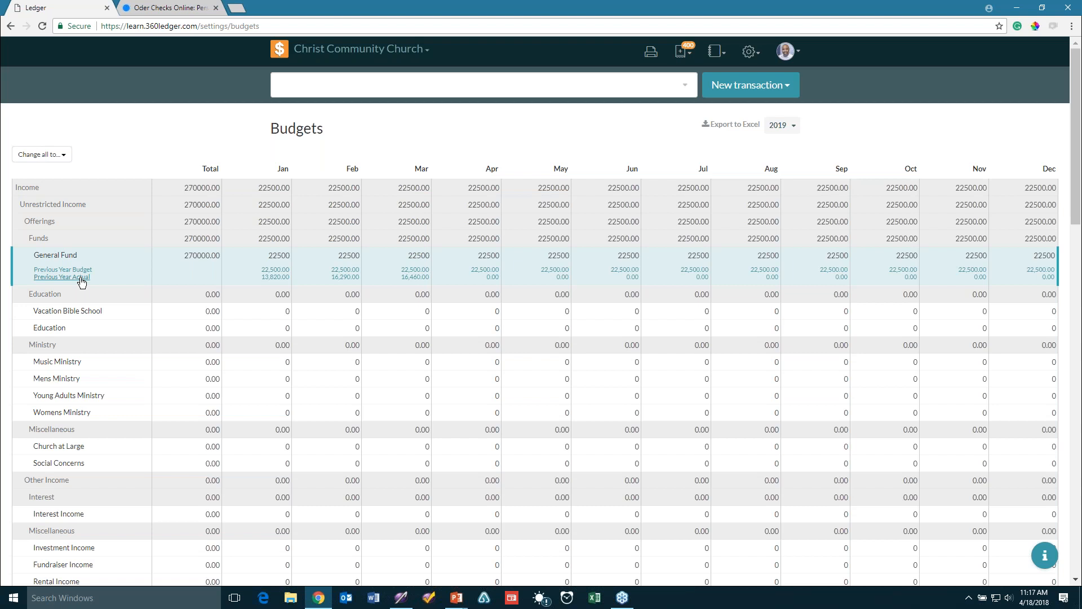
{"action": "left_click", "coordinate": [80, 278]}
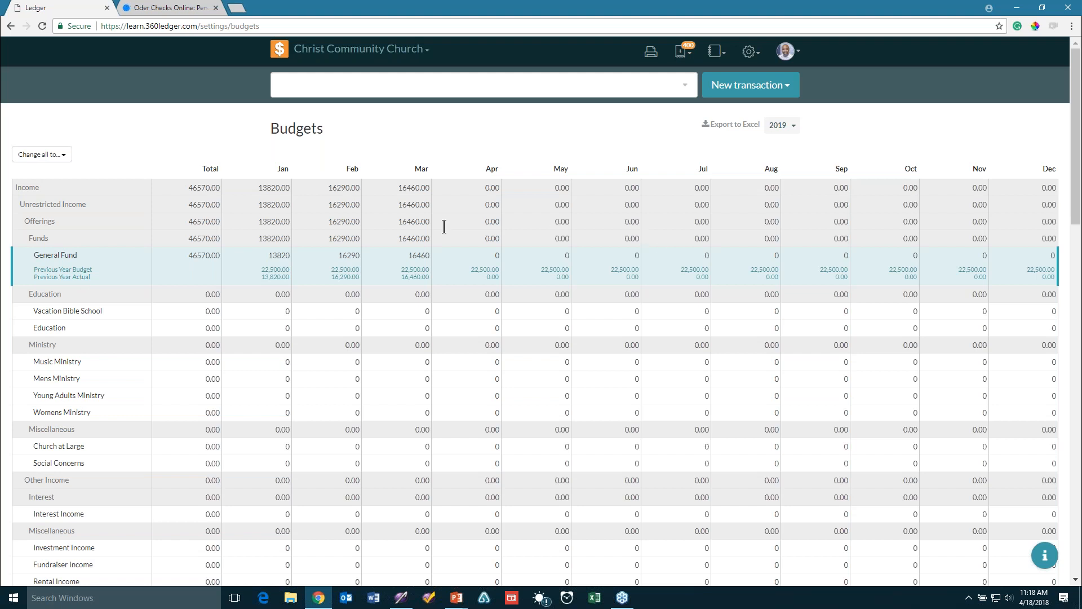
Reapply last year's actuals, then set the General Fund total to 50000 (about 4166.67 monthly)
{"action": "left_click", "coordinate": [49, 161]}
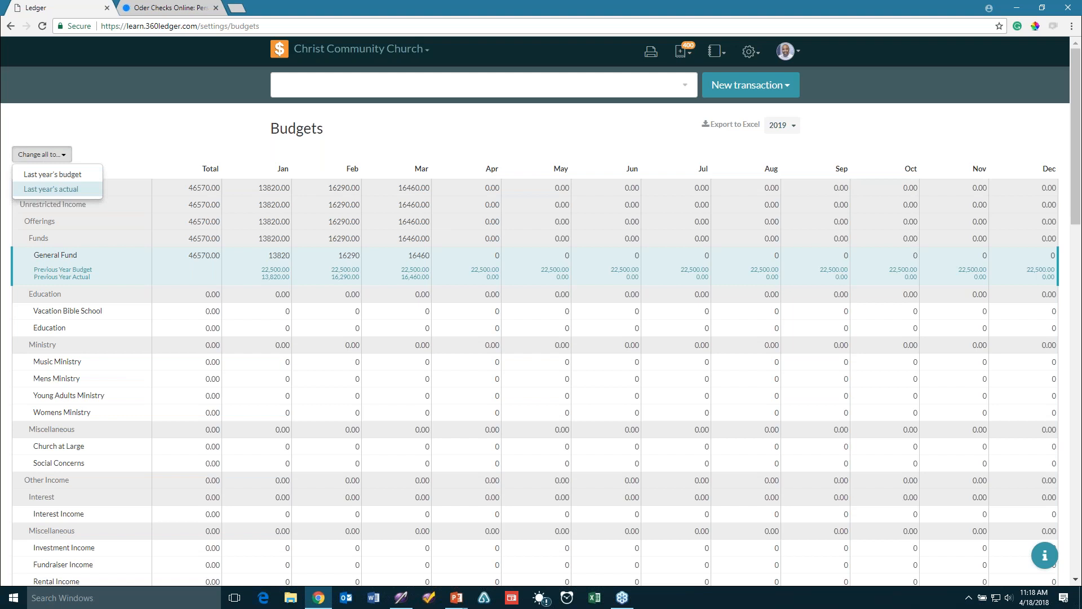
{"action": "left_click", "coordinate": [57, 190]}
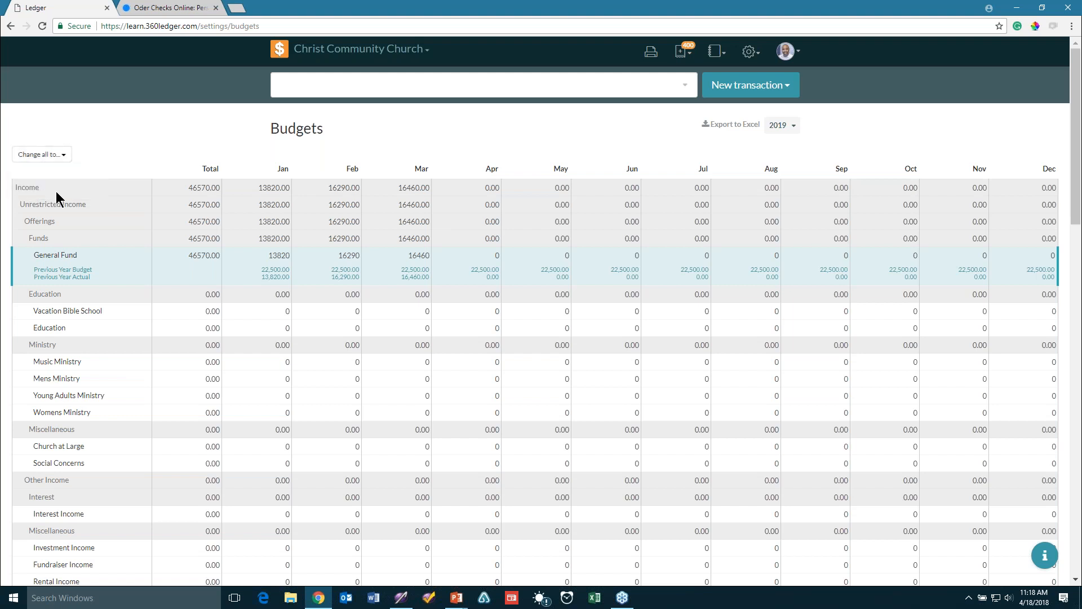
{"action": "left_click", "coordinate": [204, 260]}
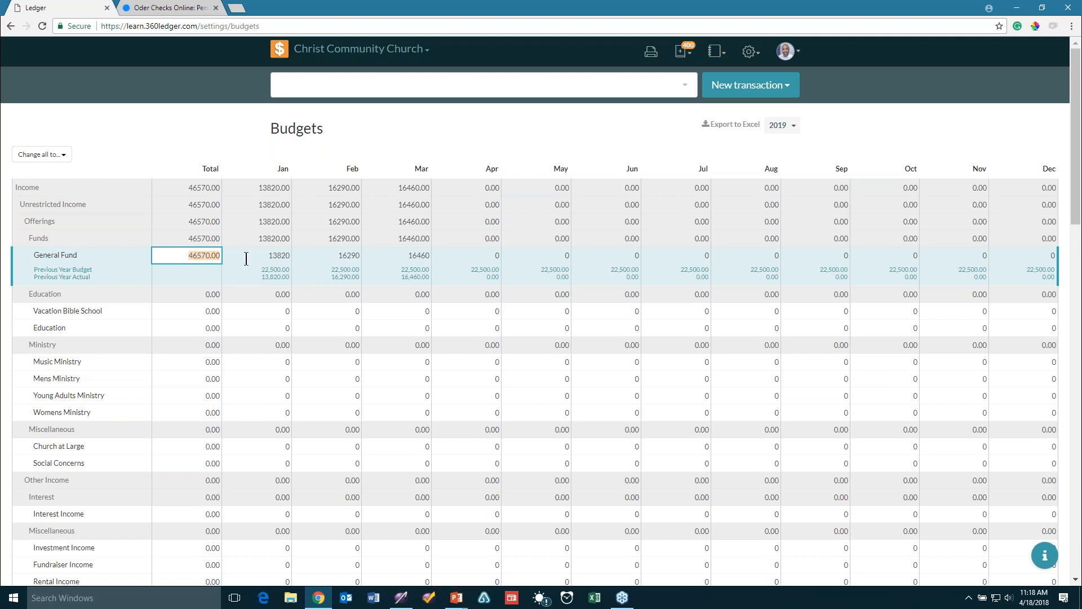
{"action": "type", "text": "50000"}
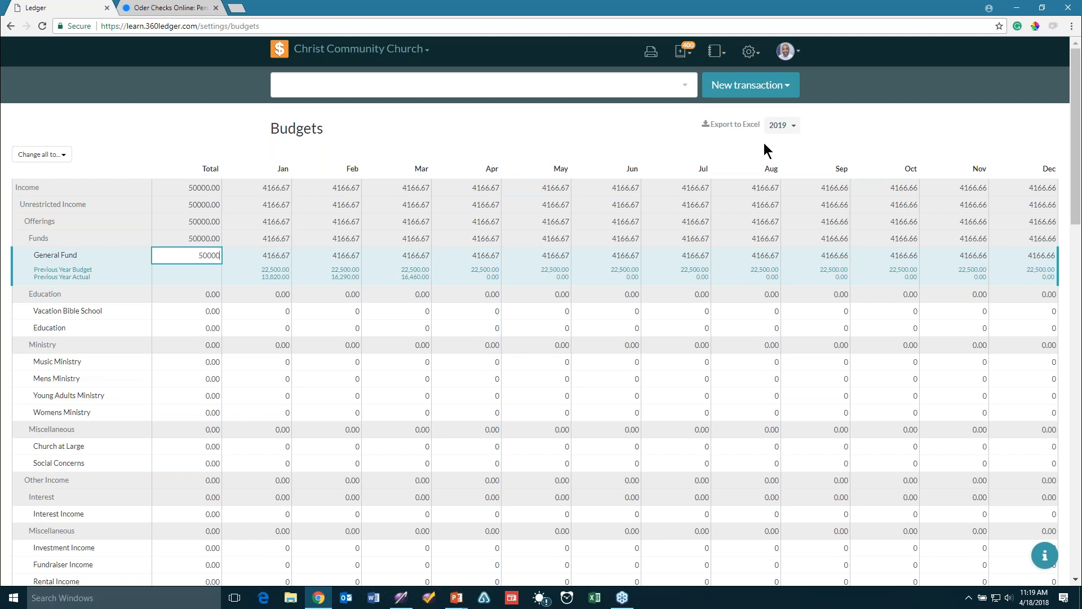
Switch to the 2018 budget and fill General Fund months with previous year actuals
{"action": "left_click", "coordinate": [782, 125]}
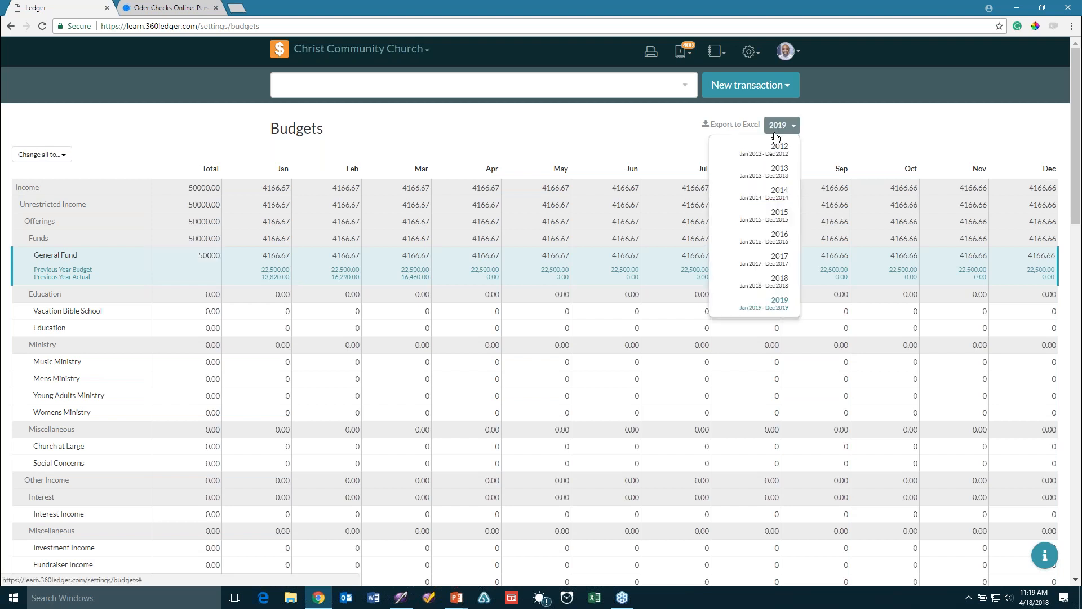
{"action": "left_click", "coordinate": [761, 289]}
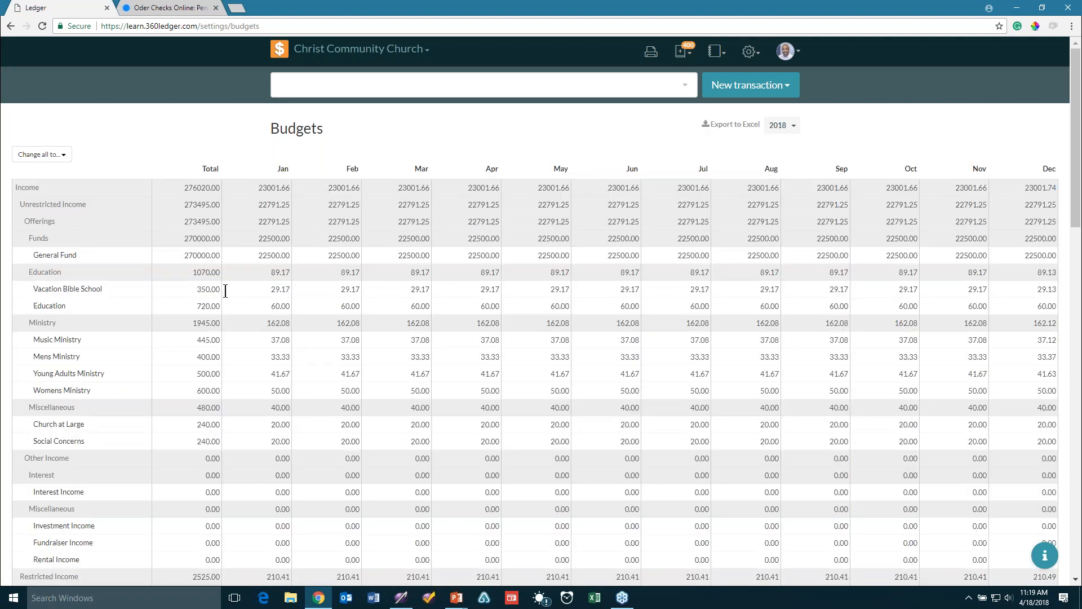
{"action": "left_click", "coordinate": [198, 256]}
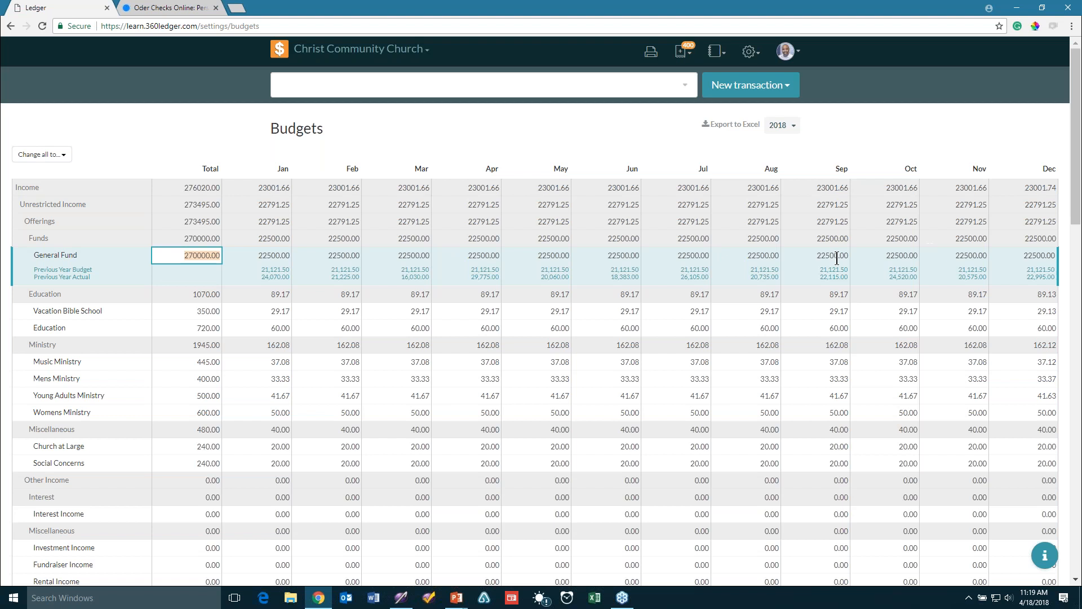
{"action": "left_click", "coordinate": [81, 280]}
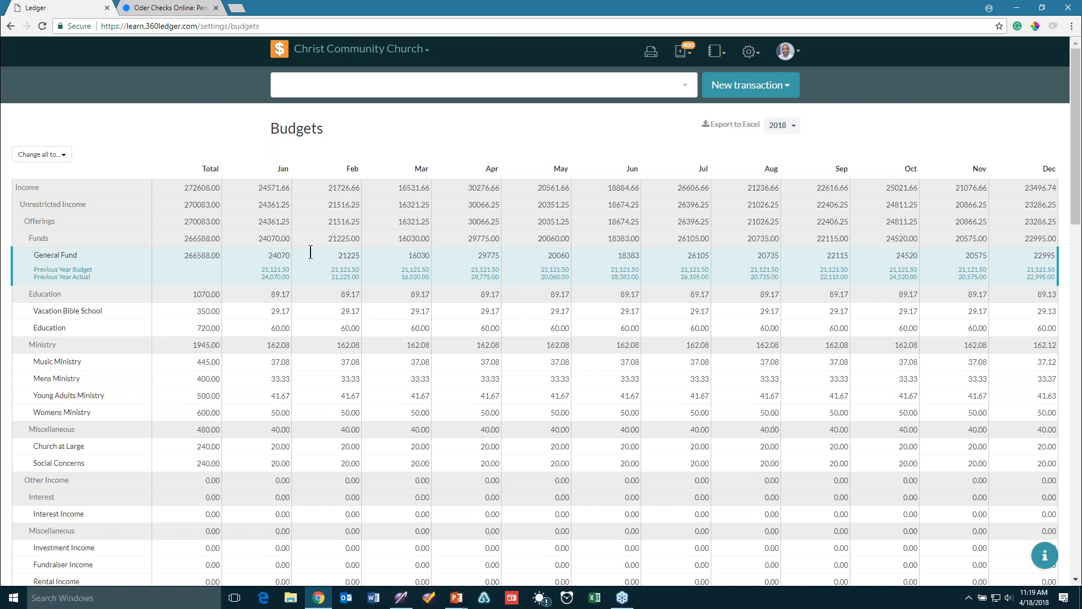
Enter a General Fund total of 270000 and an April amount of 30000
{"action": "left_click", "coordinate": [476, 258]}
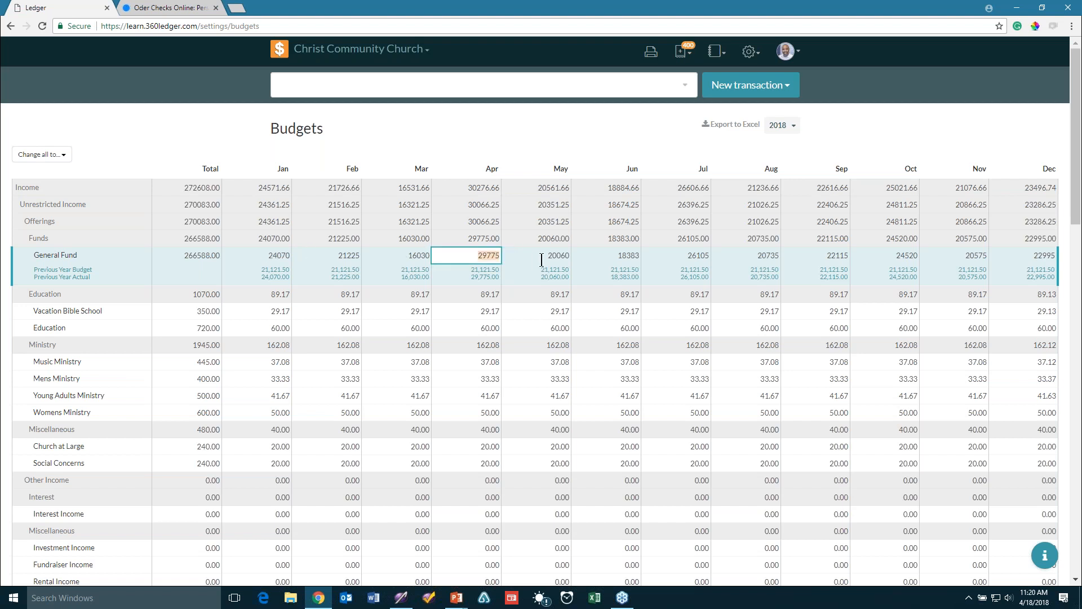
{"action": "left_click", "coordinate": [204, 253]}
{"action": "type", "text": "2"}
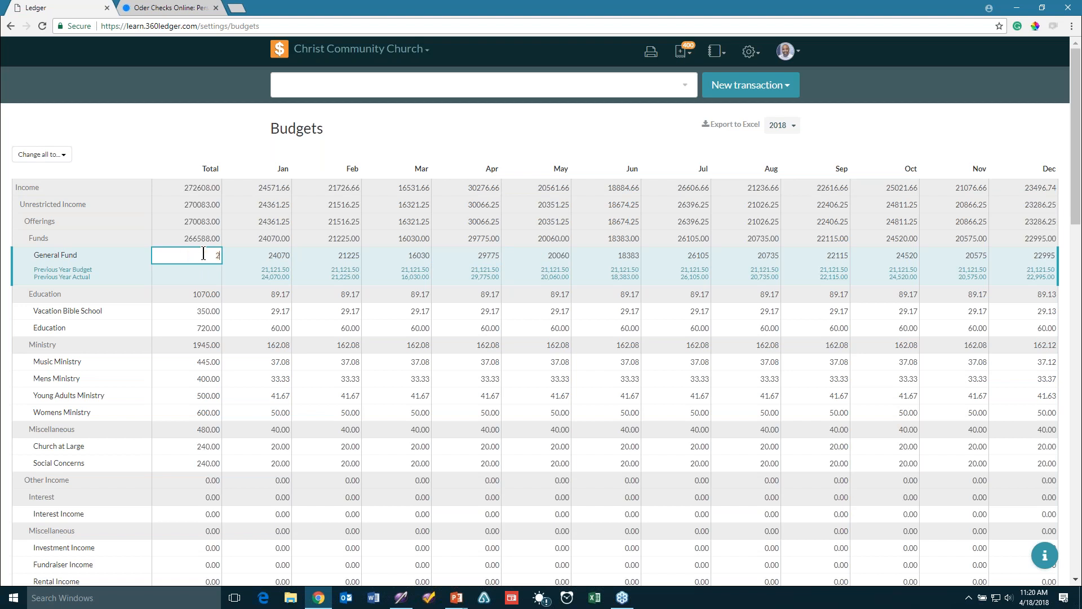
{"action": "type", "text": "70000"}
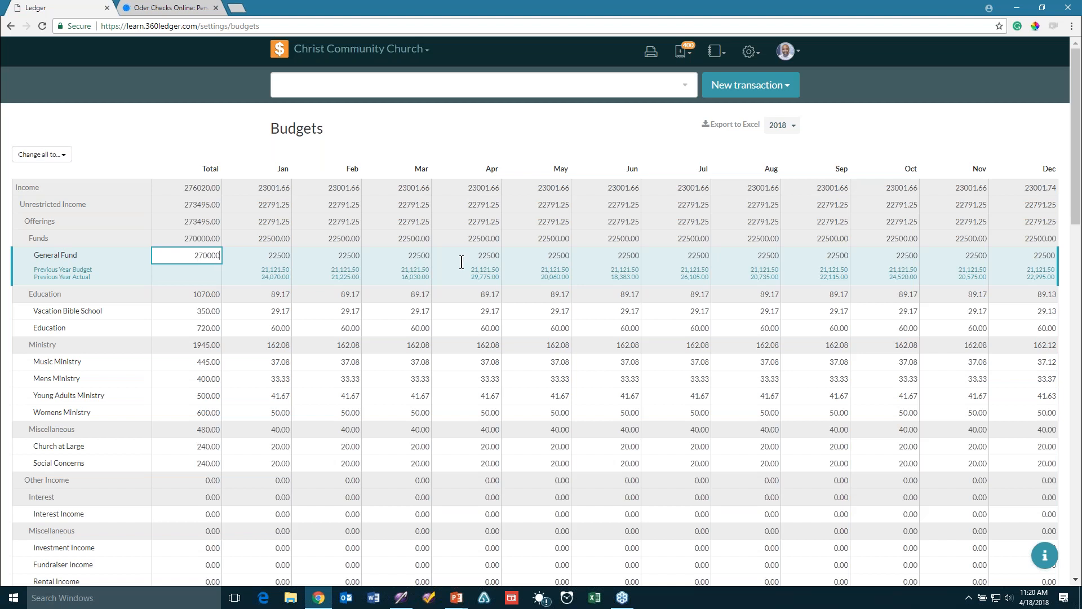
{"action": "left_click", "coordinate": [488, 256]}
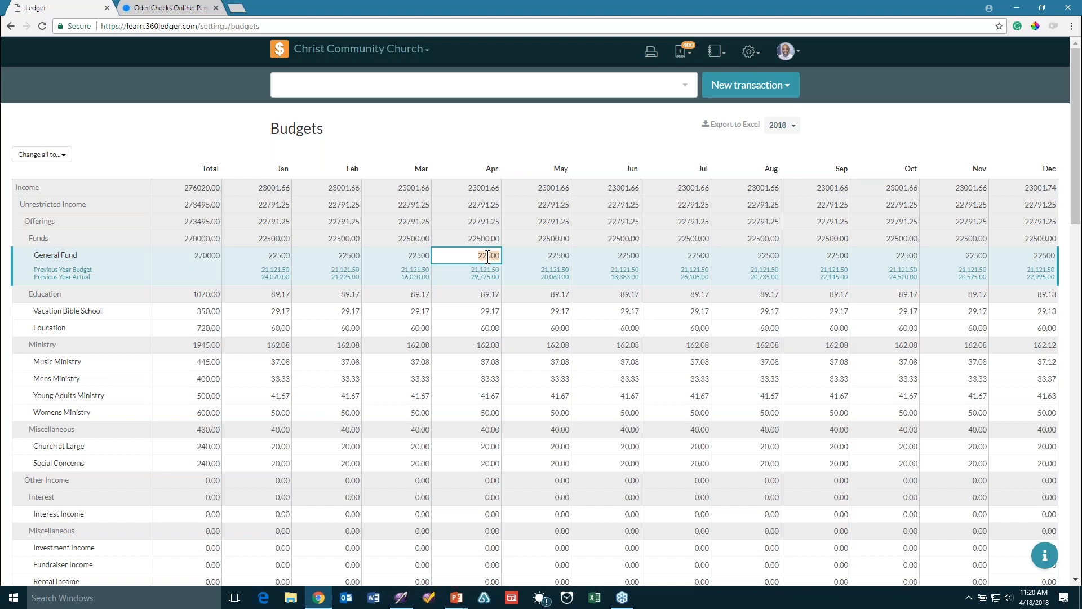
{"action": "type", "text": "30000"}
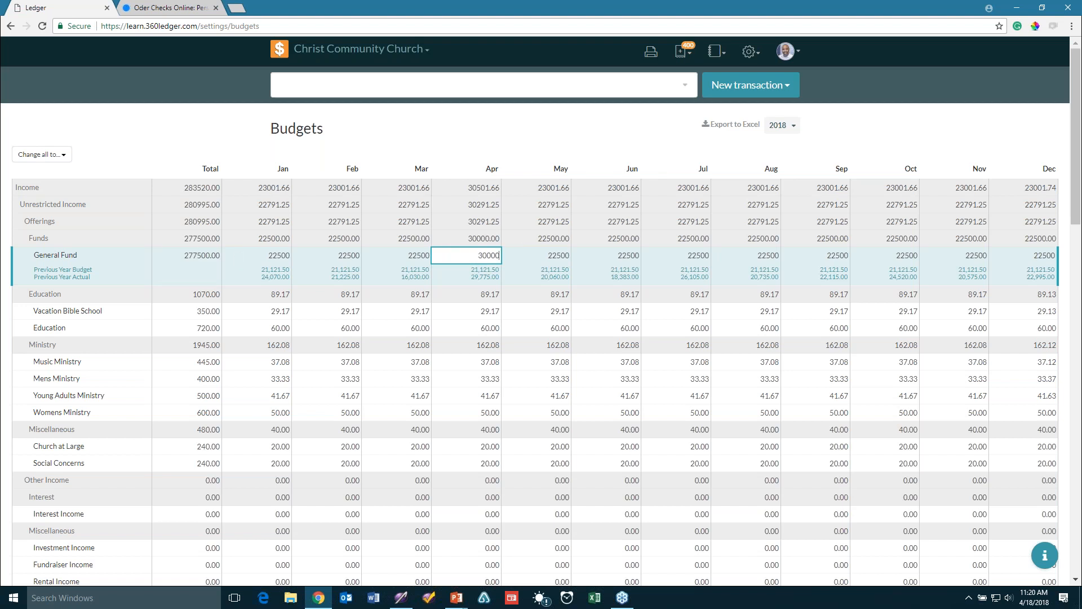
{"action": "key", "text": "shift+Tab"}
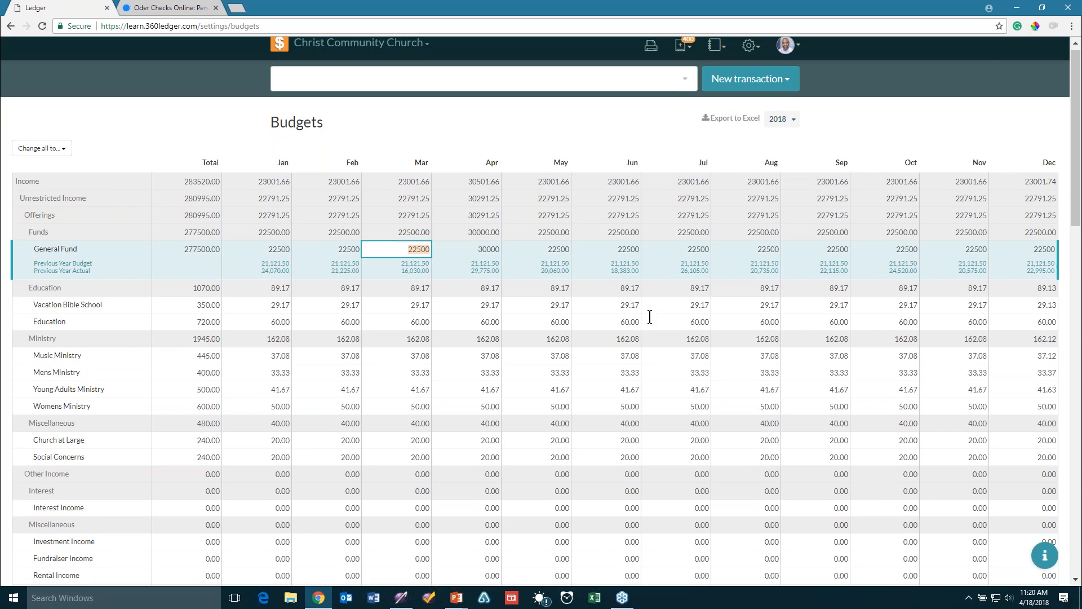
Reset the budget to discard the edits, returning Income less Expense to 42,985.00
{"action": "scroll", "coordinate": [654, 317], "scroll_direction": "down", "scroll_amount": 7}
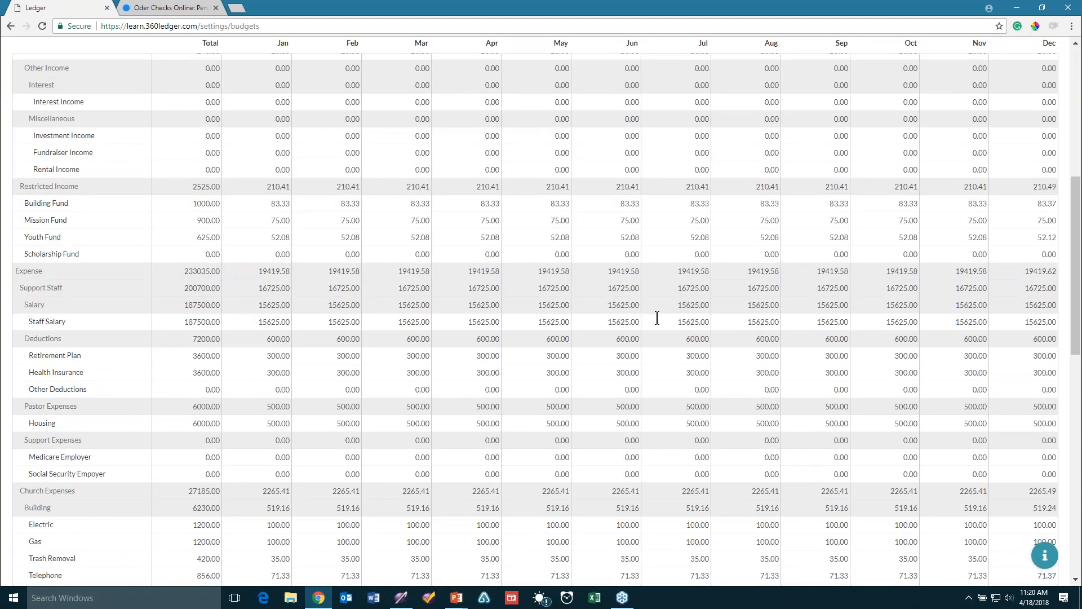
{"action": "scroll", "coordinate": [656, 317], "scroll_direction": "down", "scroll_amount": 2}
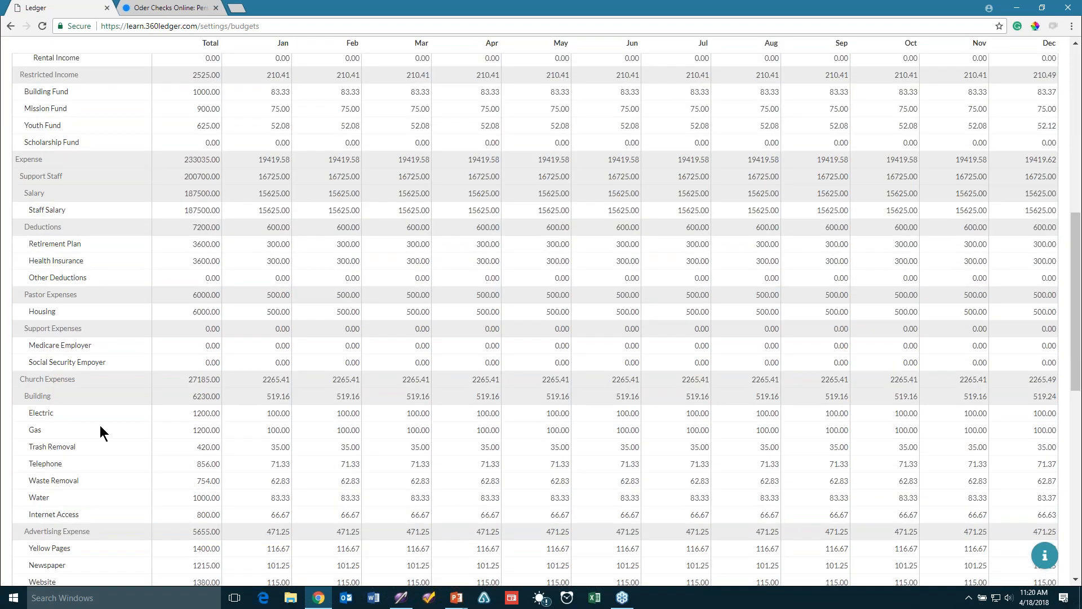
{"action": "scroll", "coordinate": [100, 426], "scroll_direction": "down", "scroll_amount": 1}
{"action": "scroll", "coordinate": [100, 426], "scroll_direction": "down", "scroll_amount": 5}
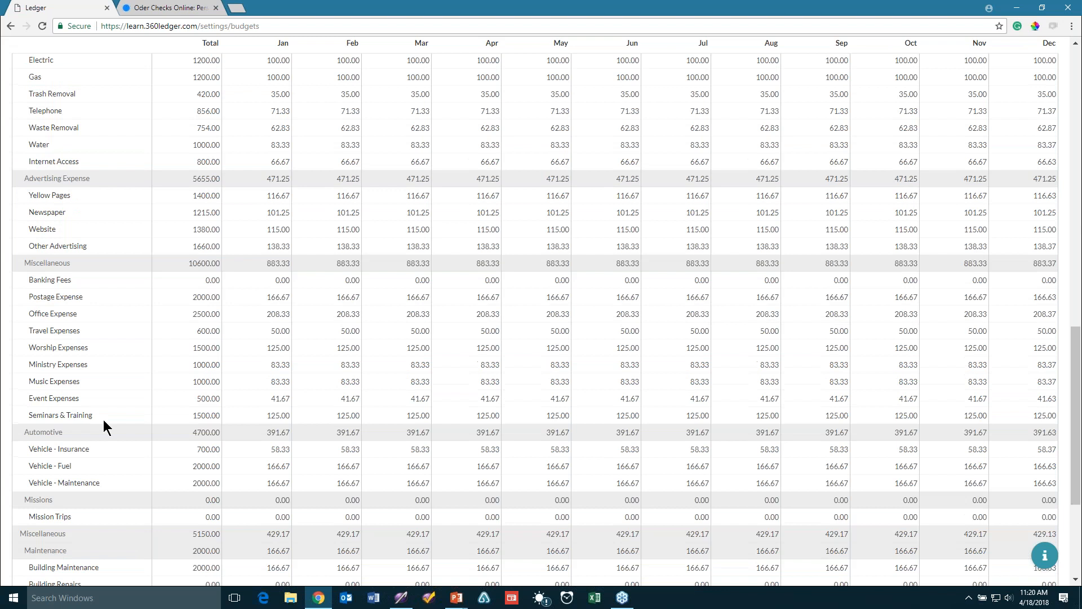
{"action": "scroll", "coordinate": [103, 419], "scroll_direction": "down", "scroll_amount": 1}
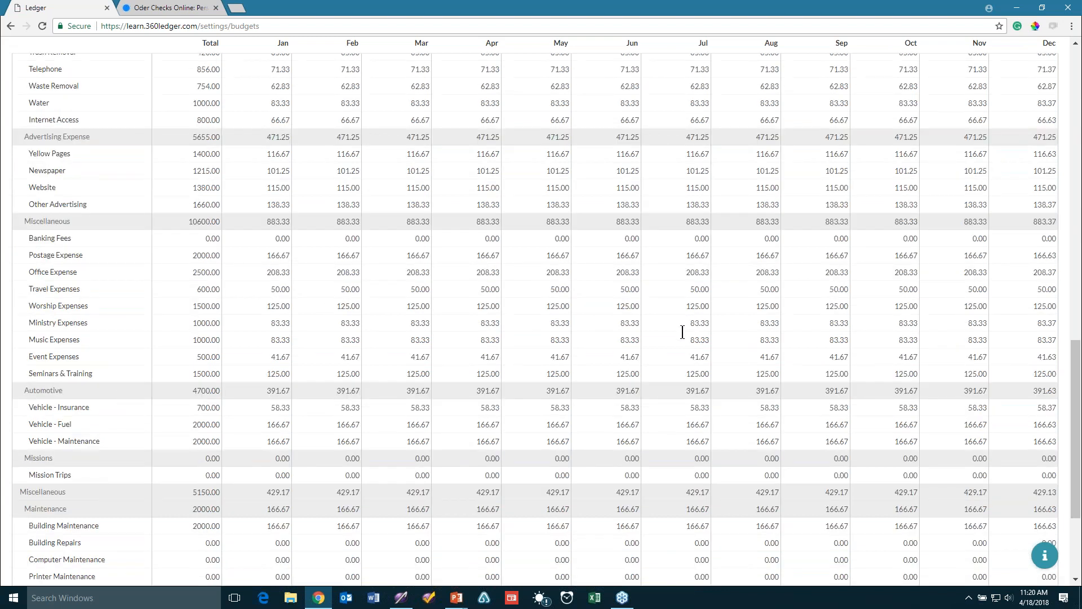
{"action": "scroll", "coordinate": [682, 332], "scroll_direction": "down", "scroll_amount": 1}
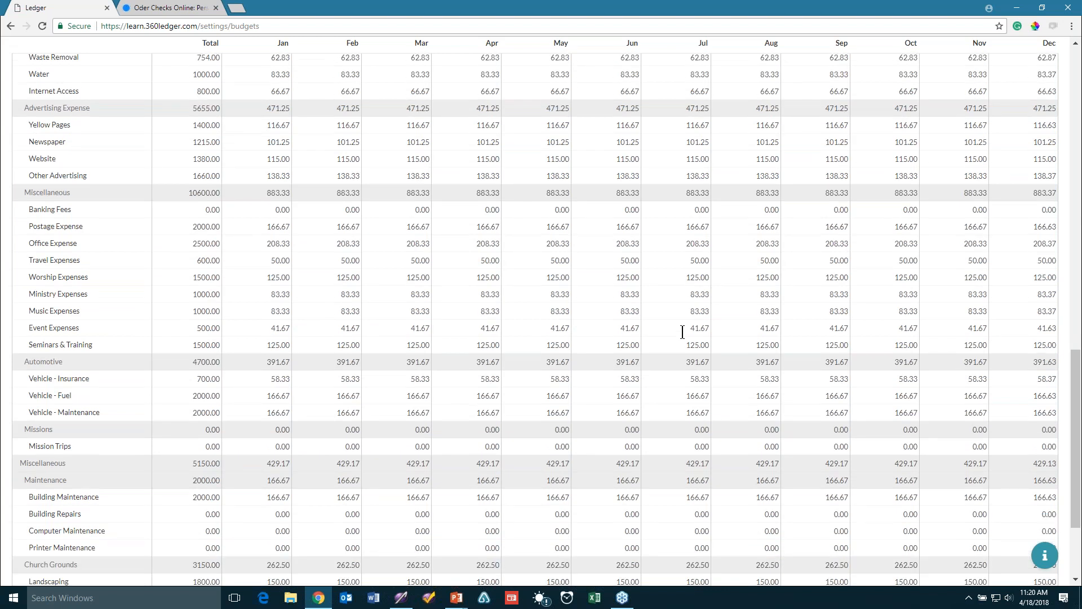
{"action": "scroll", "coordinate": [682, 332], "scroll_direction": "down", "scroll_amount": 3}
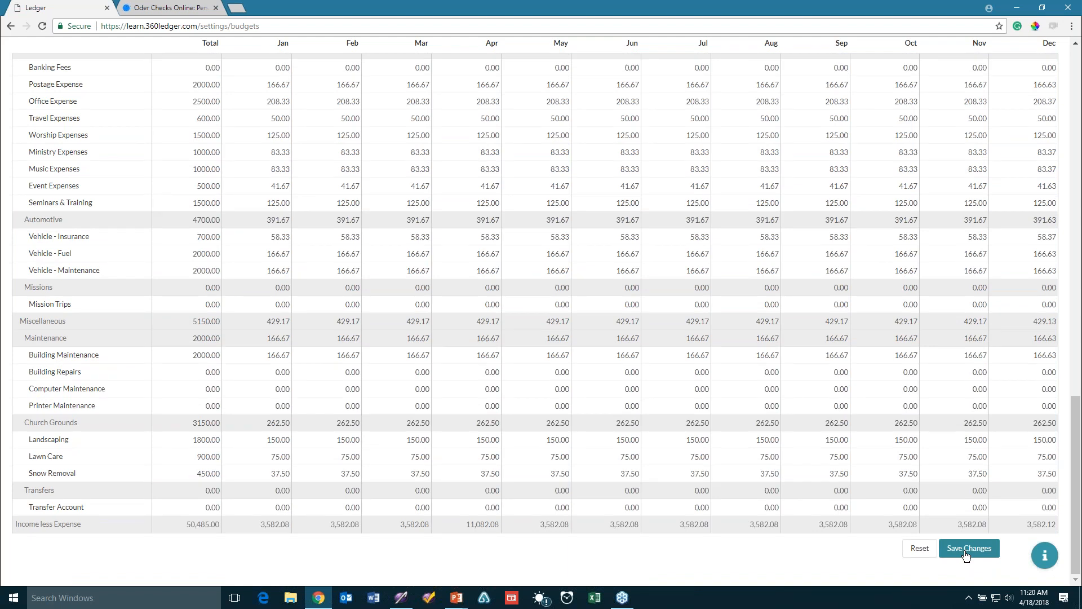
{"action": "left_click", "coordinate": [965, 554]}
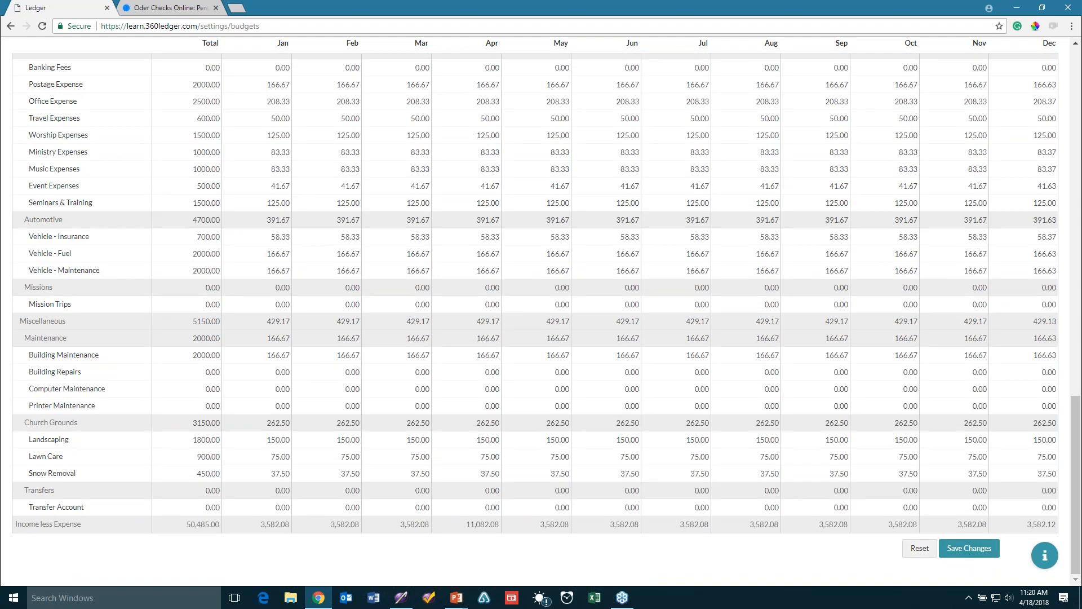
{"action": "left_click", "coordinate": [918, 549]}
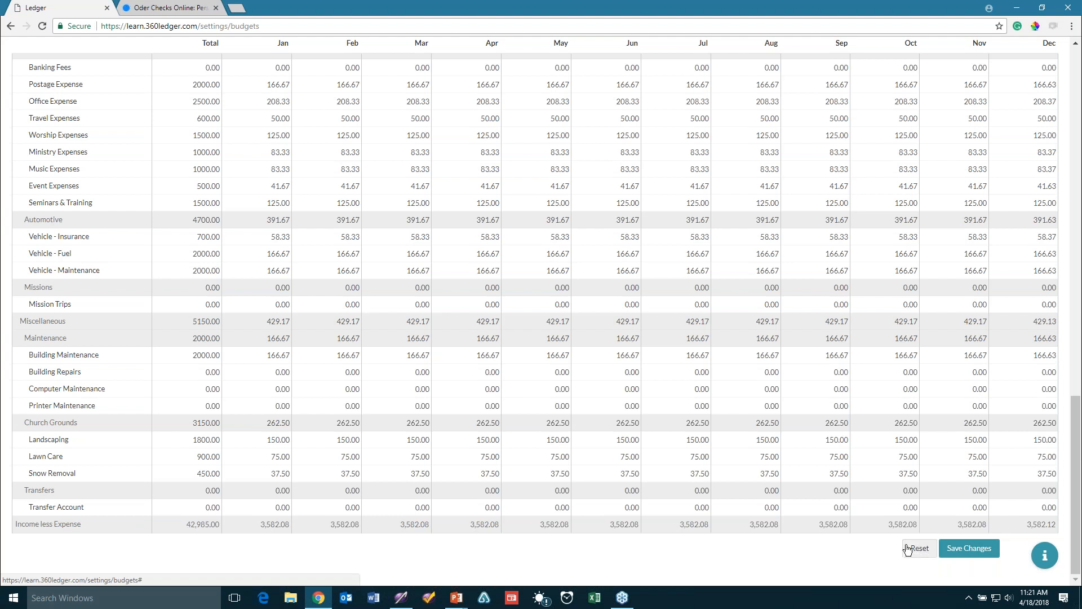
Export the 2018 budget to Excel as budgets.xlsx
{"action": "scroll", "coordinate": [896, 544], "scroll_direction": "up", "scroll_amount": 5}
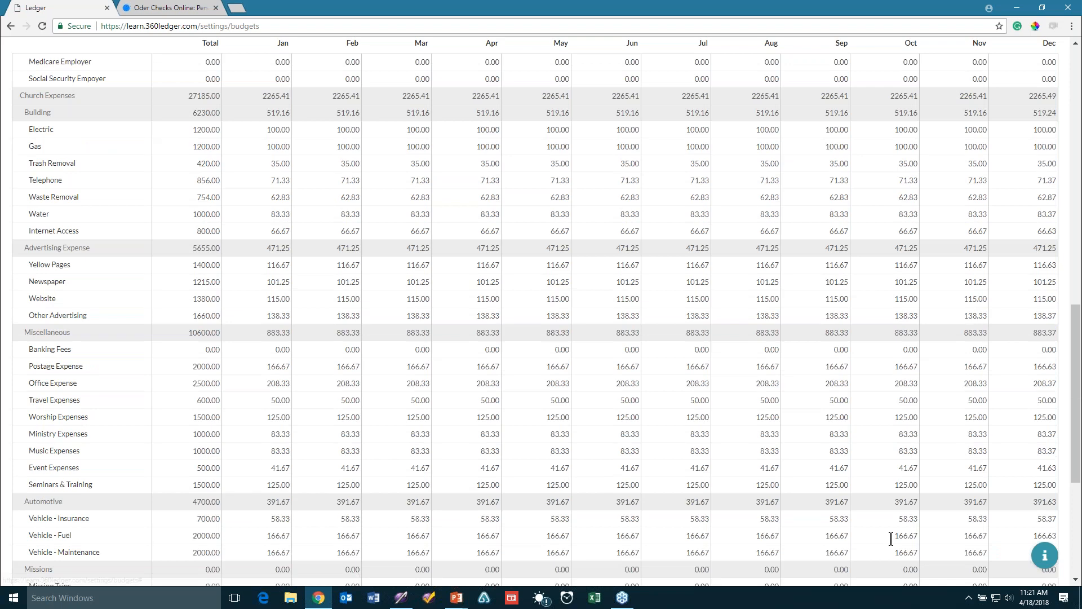
{"action": "scroll", "coordinate": [890, 539], "scroll_direction": "up", "scroll_amount": 5}
{"action": "scroll", "coordinate": [619, 276], "scroll_direction": "up", "scroll_amount": 10}
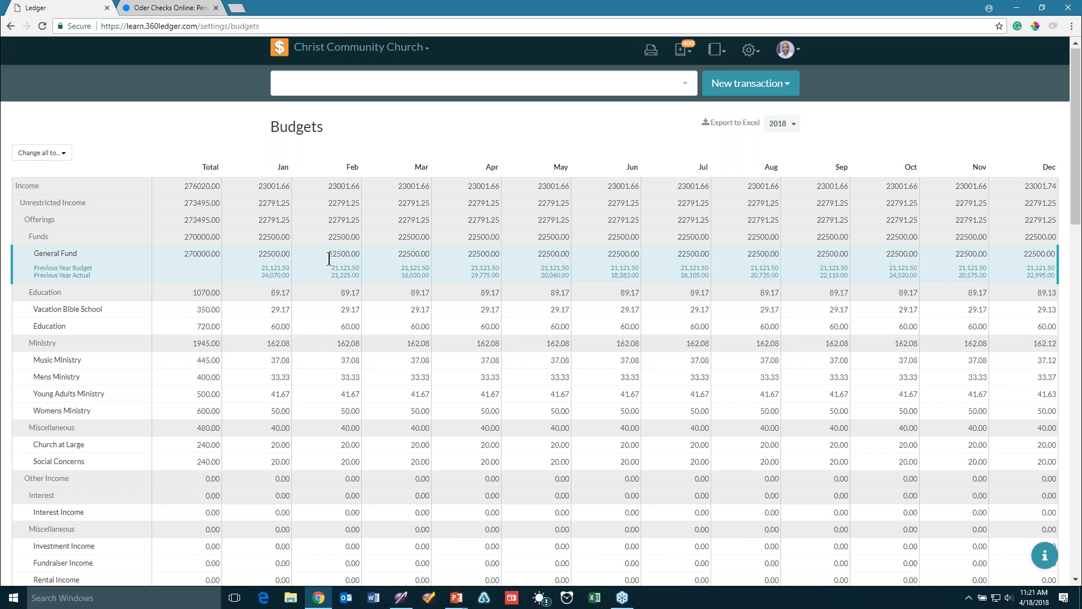
{"action": "left_click", "coordinate": [739, 123]}
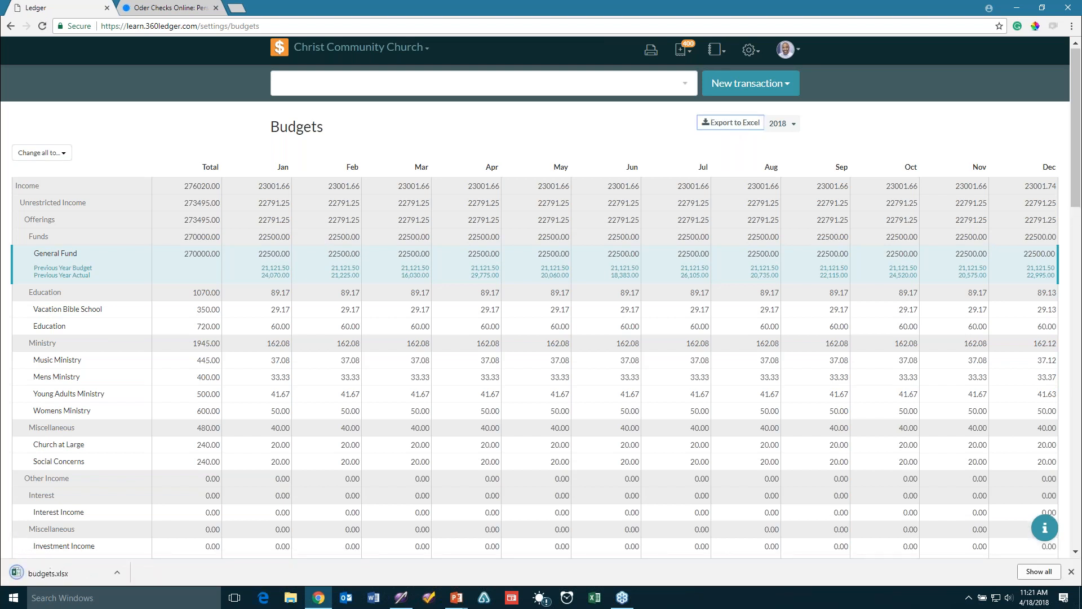
Open budgets.xlsx maximized in Excel, enable editing and close Document Recovery
{"action": "left_click", "coordinate": [52, 575]}
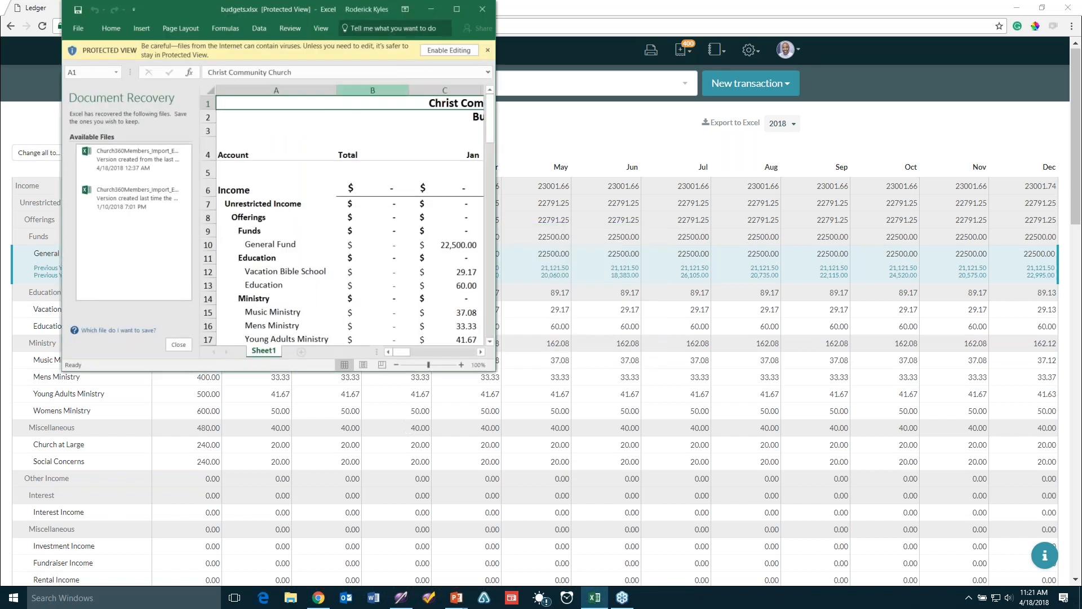
{"action": "left_click", "coordinate": [457, 9]}
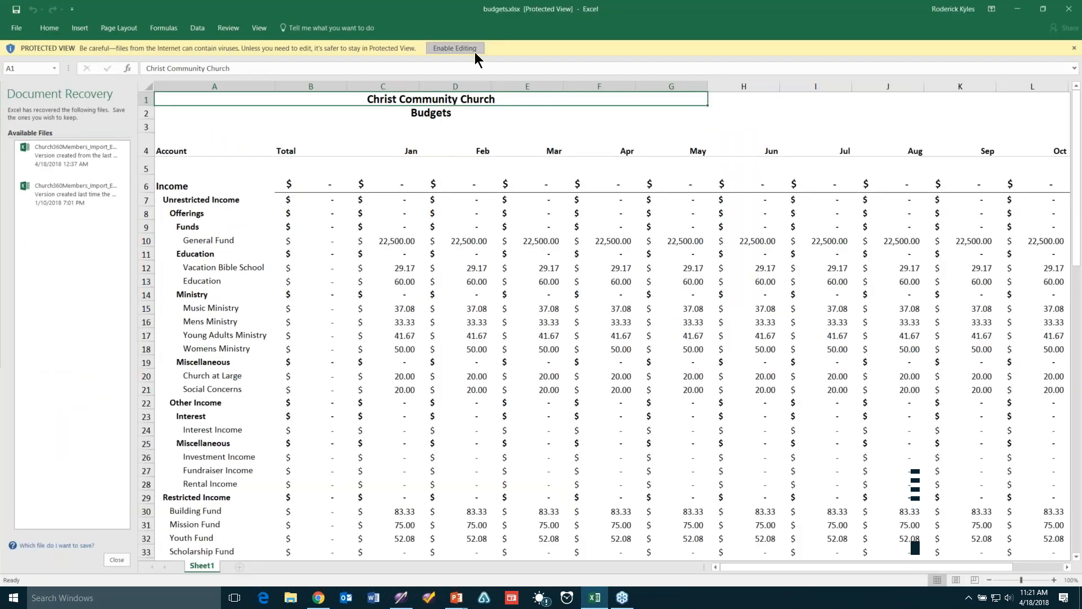
{"action": "left_click", "coordinate": [475, 53]}
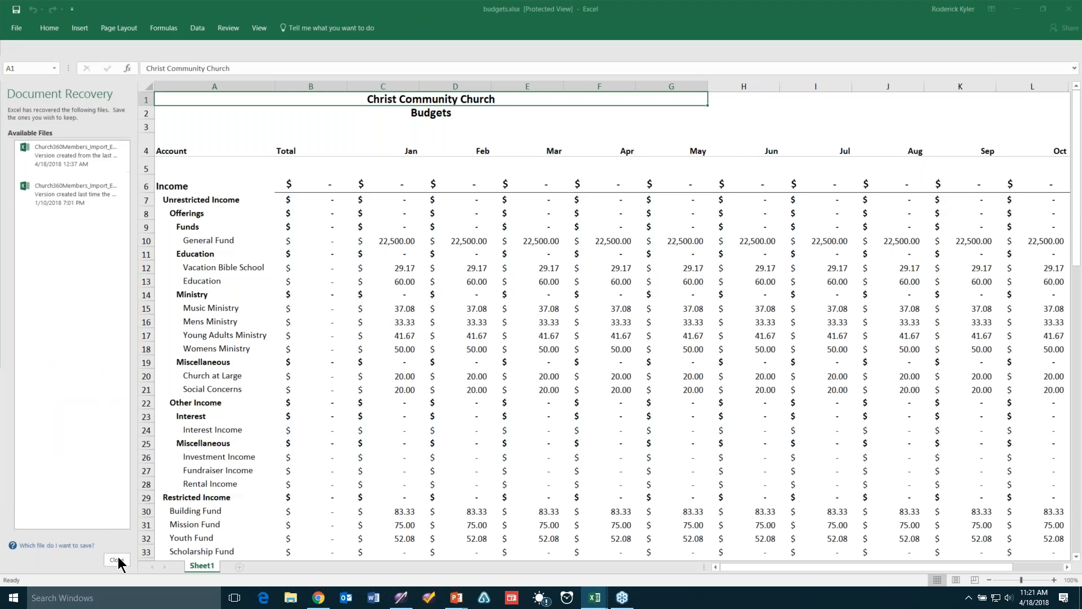
{"action": "left_click", "coordinate": [118, 559]}
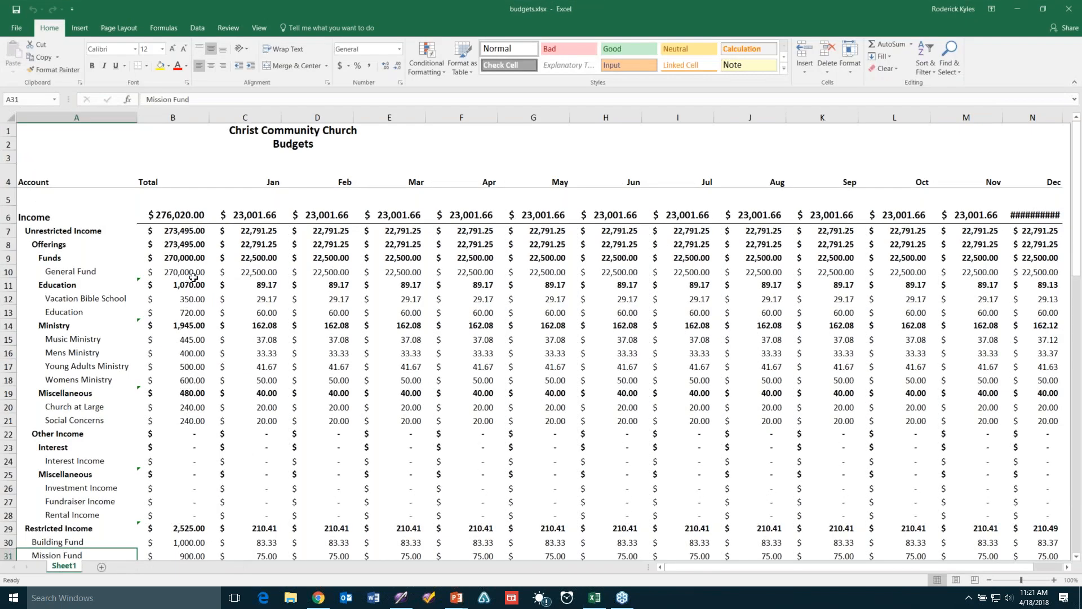
Set the General Fund total in B10 to 300,000
{"action": "left_click", "coordinate": [186, 312]}
{"action": "left_click", "coordinate": [210, 272]}
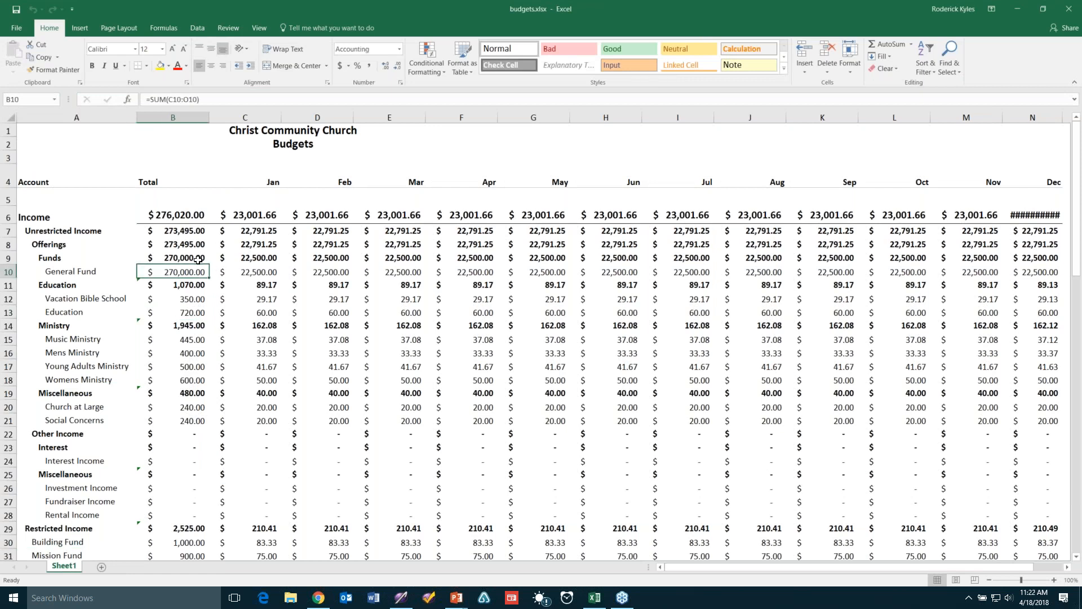
{"action": "type", "text": "300000"}
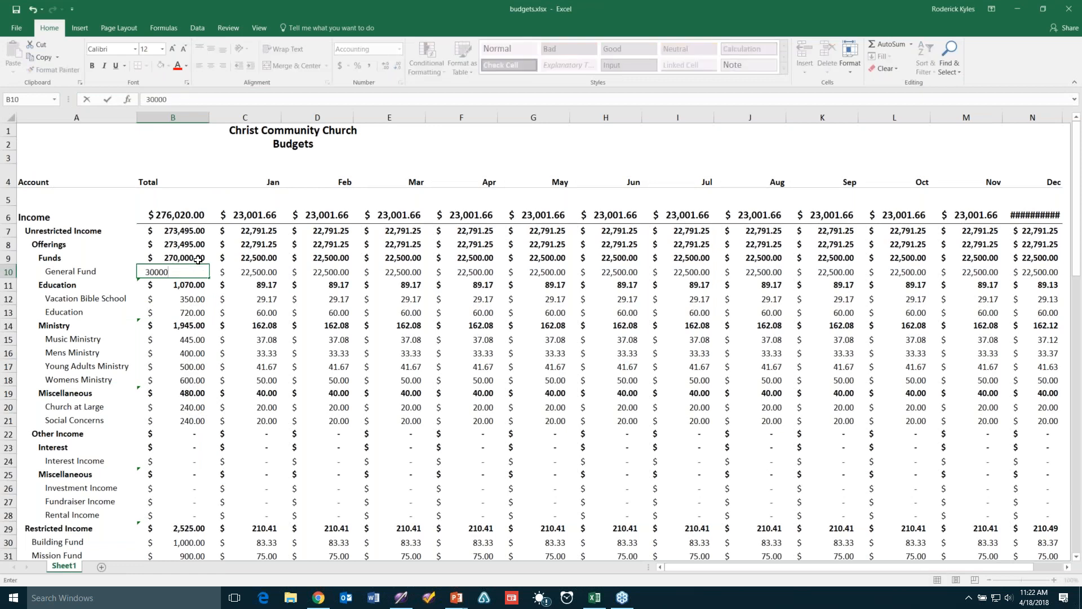
{"action": "type", "text": "0"}
{"action": "key", "text": "Tab"}
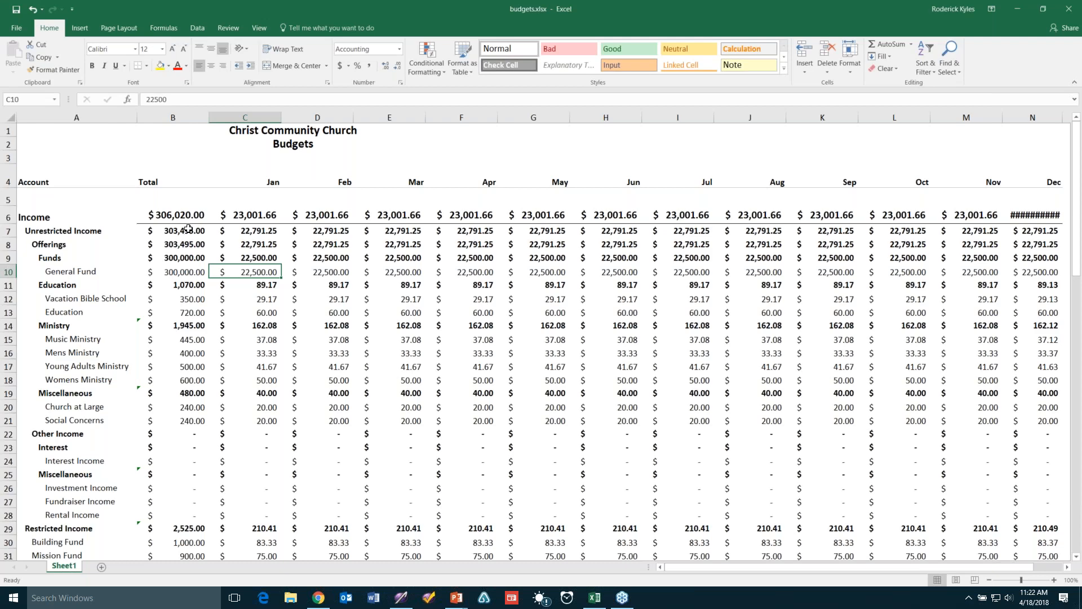
Copy the Total column figures from B7 through B88
{"action": "left_click_drag", "start_coordinate": [186, 229], "coordinate": [183, 496]}
{"action": "right_click", "coordinate": [164, 275]}
{"action": "left_click", "coordinate": [181, 299]}
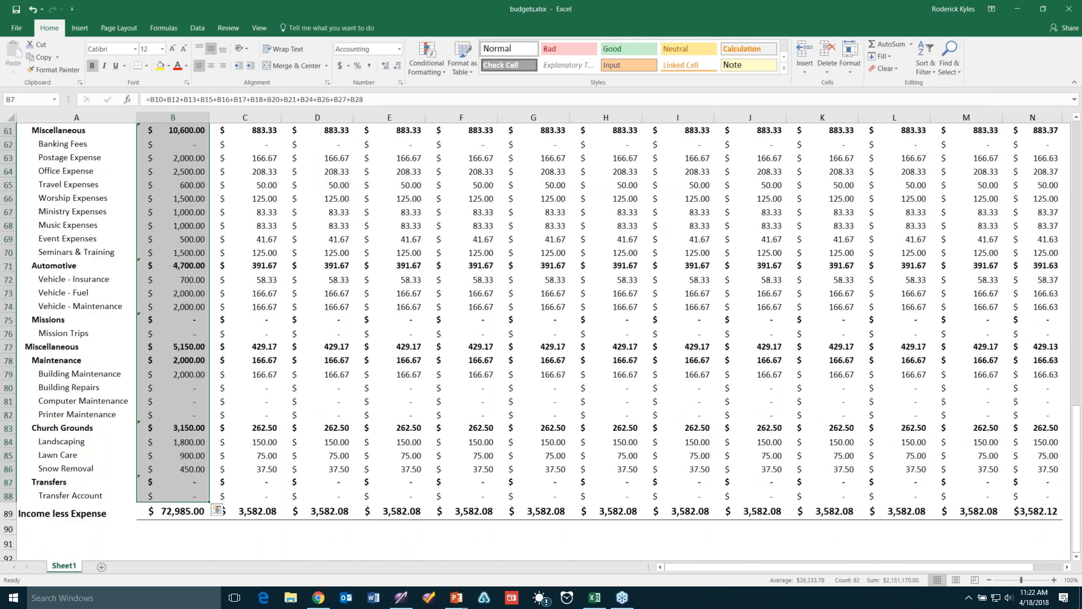
Paste the copied figures into the ledger's General Fund Total
{"action": "scroll", "coordinate": [541, 338], "scroll_direction": "up", "scroll_amount": 18}
{"action": "left_click_drag", "start_coordinate": [614, 8], "coordinate": [694, 401]}
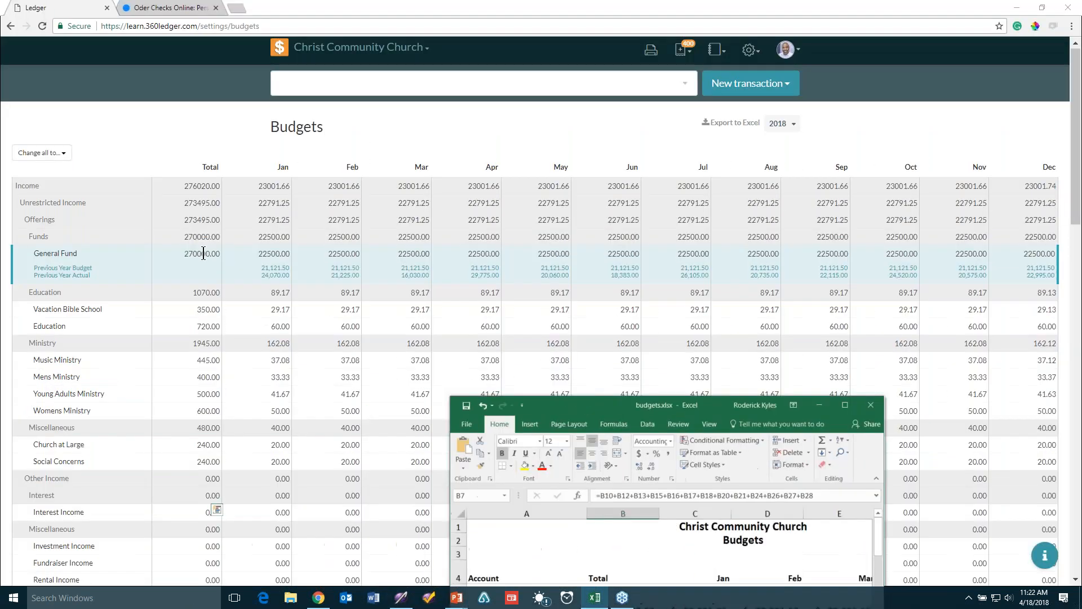
{"action": "left_click", "coordinate": [202, 252]}
{"action": "right_click", "coordinate": [202, 252]}
{"action": "left_click", "coordinate": [229, 286]}
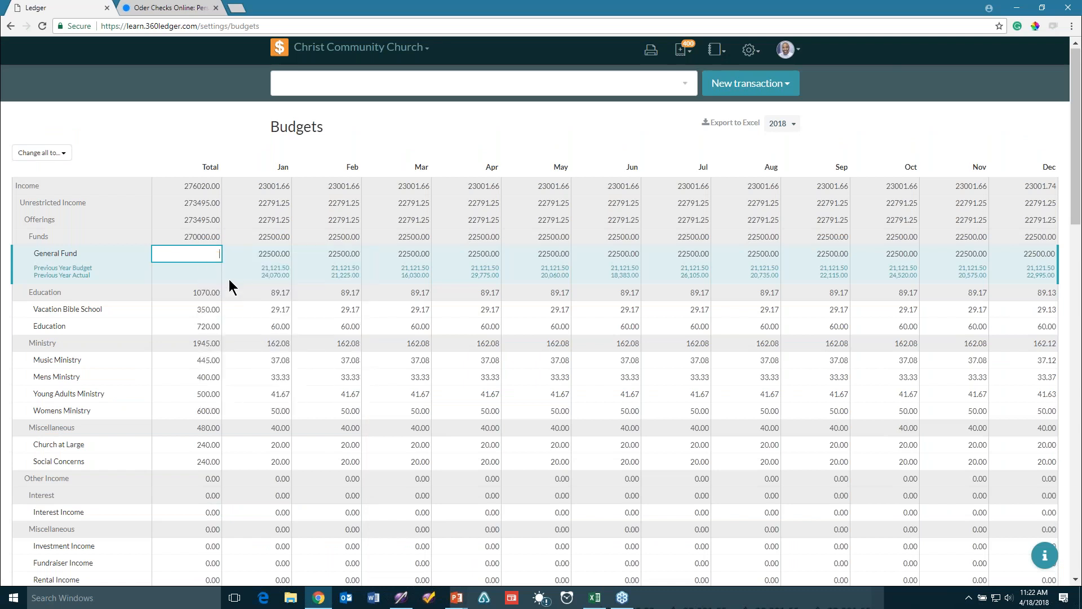
Select B10:B12 in the Excel workbook and paste them into General Fund Total again
{"action": "left_click", "coordinate": [594, 598]}
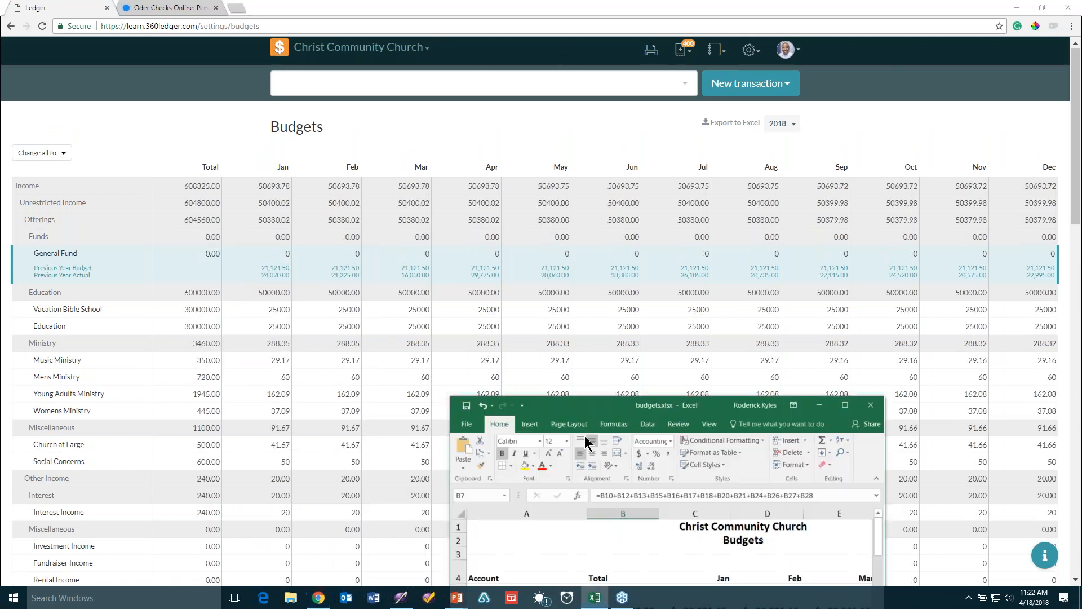
{"action": "left_click_drag", "start_coordinate": [625, 407], "coordinate": [586, 43]}
{"action": "left_click", "coordinate": [578, 277]}
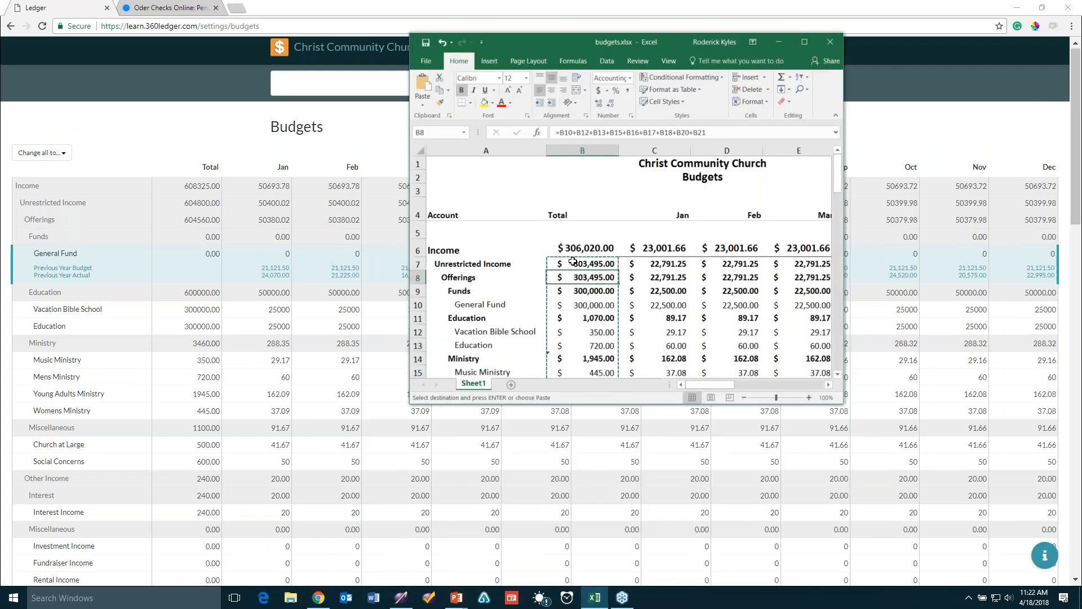
{"action": "left_click_drag", "start_coordinate": [582, 307], "coordinate": [603, 429]}
{"action": "left_click", "coordinate": [204, 253]}
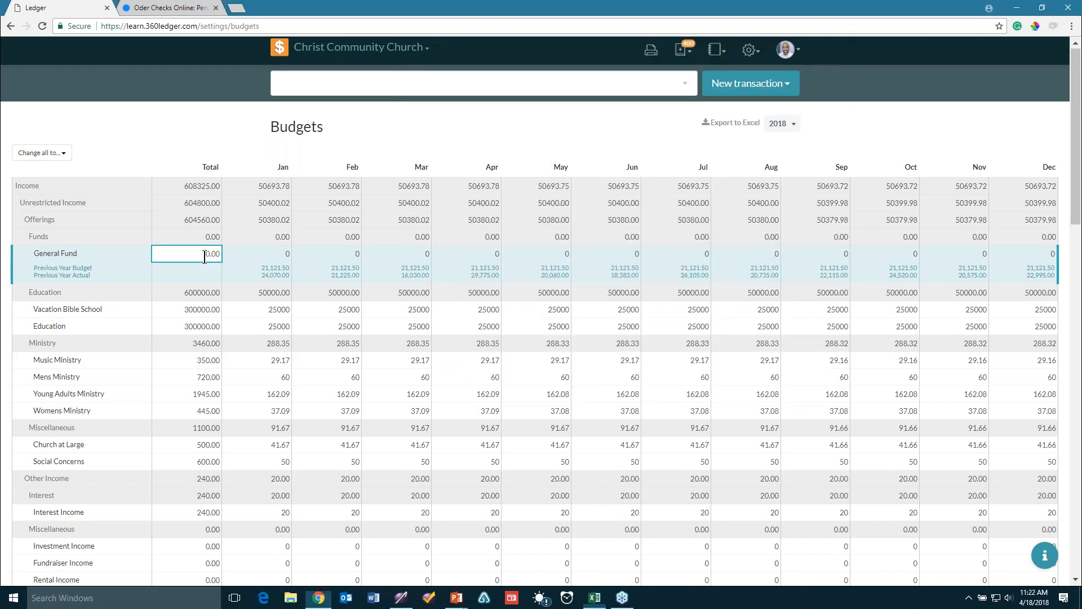
{"action": "right_click", "coordinate": [204, 257]}
{"action": "left_click", "coordinate": [245, 325]}
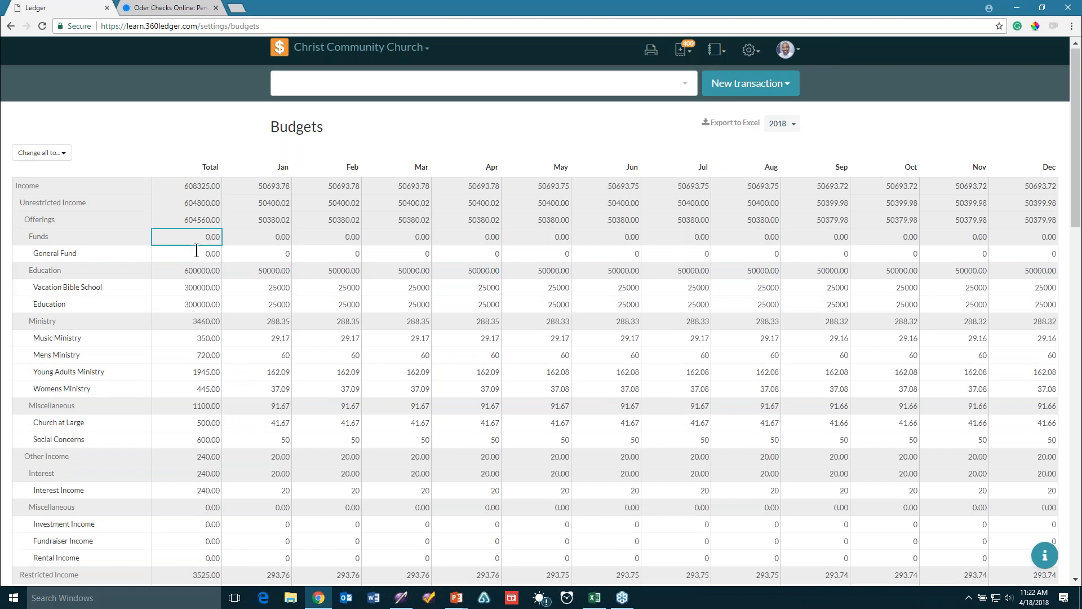
Cut the 0.00 from General Fund Total, paste it back, and return to Excel
{"action": "double_click", "coordinate": [196, 251]}
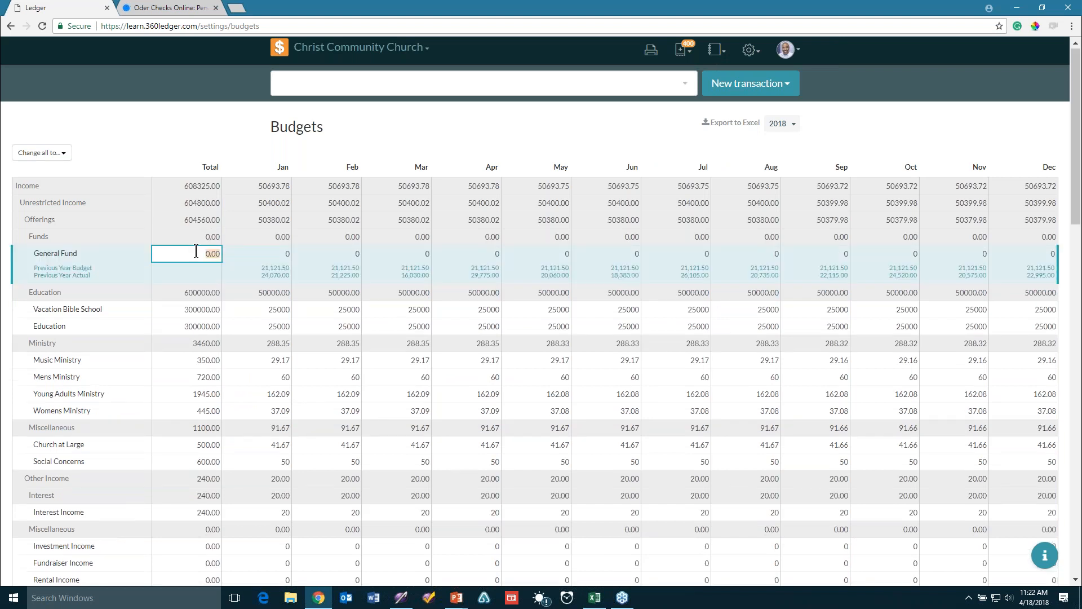
{"action": "right_click", "coordinate": [196, 252]}
{"action": "left_click", "coordinate": [238, 282]}
{"action": "key", "text": "ctrl+v"}
{"action": "left_click", "coordinate": [273, 232]}
{"action": "left_click", "coordinate": [592, 596]}
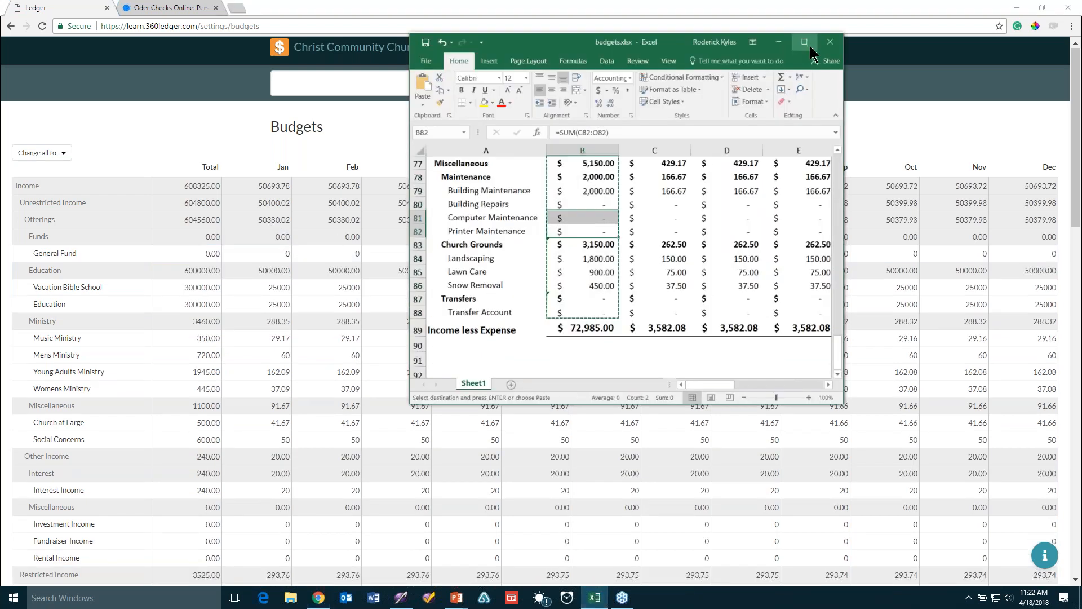
Copy the budget amounts B7:N89 from the maximized Excel sheet
{"action": "left_click", "coordinate": [810, 48]}
{"action": "left_click", "coordinate": [244, 198]}
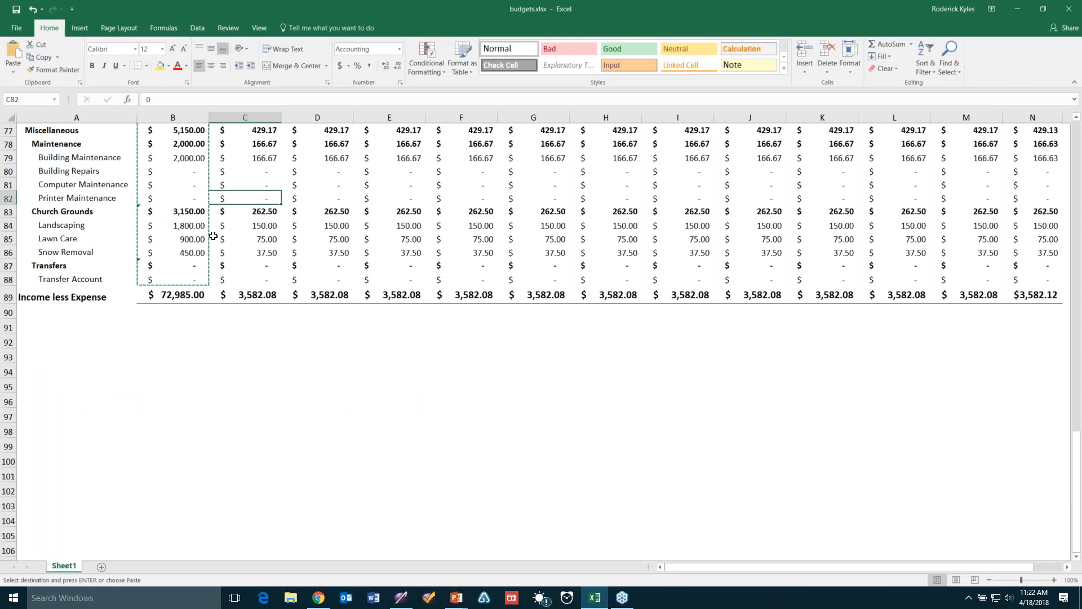
{"action": "scroll", "coordinate": [213, 236], "scroll_direction": "up", "scroll_amount": 5}
{"action": "scroll", "coordinate": [229, 247], "scroll_direction": "up", "scroll_amount": 20}
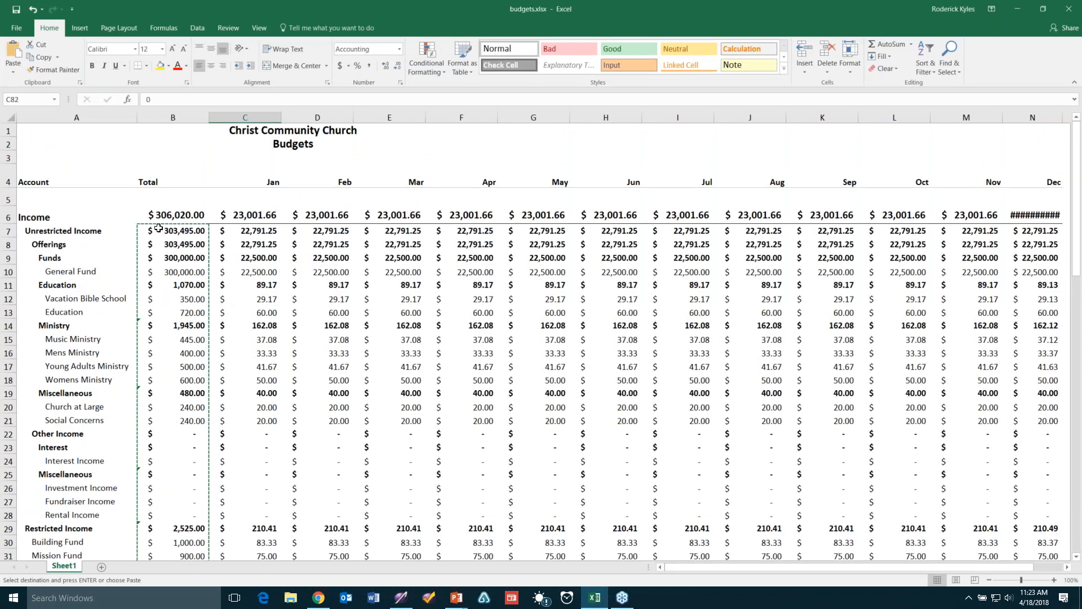
{"action": "left_click", "coordinate": [158, 230]}
{"action": "key", "text": "shift+Up"}
{"action": "left_click_drag", "start_coordinate": [159, 233], "coordinate": [702, 432]}
{"action": "left_click_drag", "start_coordinate": [989, 568], "coordinate": [924, 528]}
{"action": "right_click", "coordinate": [780, 327]}
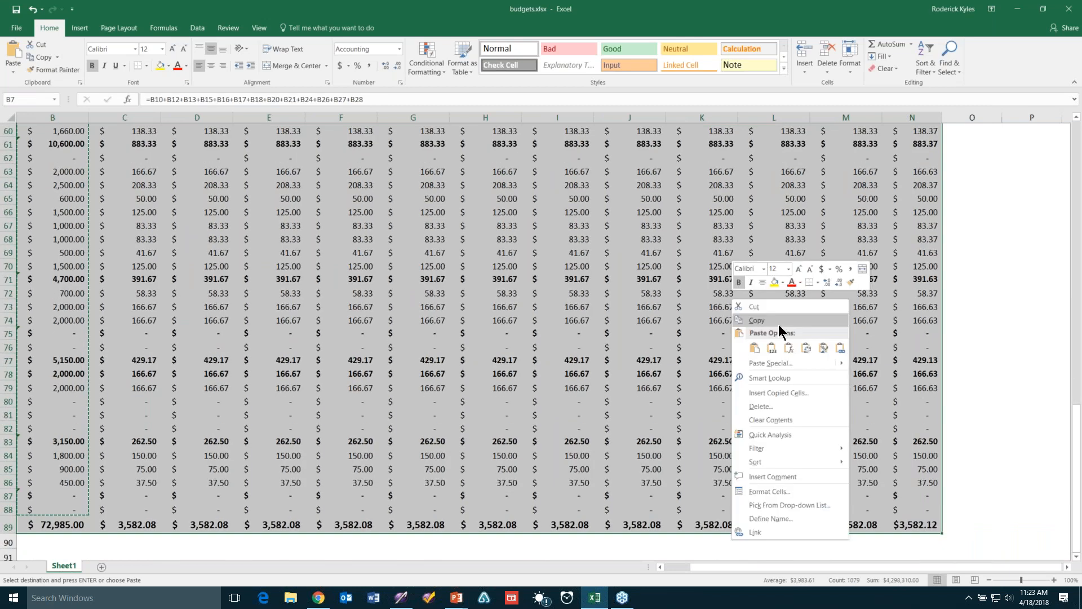
{"action": "left_click", "coordinate": [779, 324]}
Paste them into the ledger's General Fund Total, giving 42985.00 total and 3582.08 monthly
{"action": "left_click_drag", "start_coordinate": [1077, 536], "coordinate": [1077, 259]}
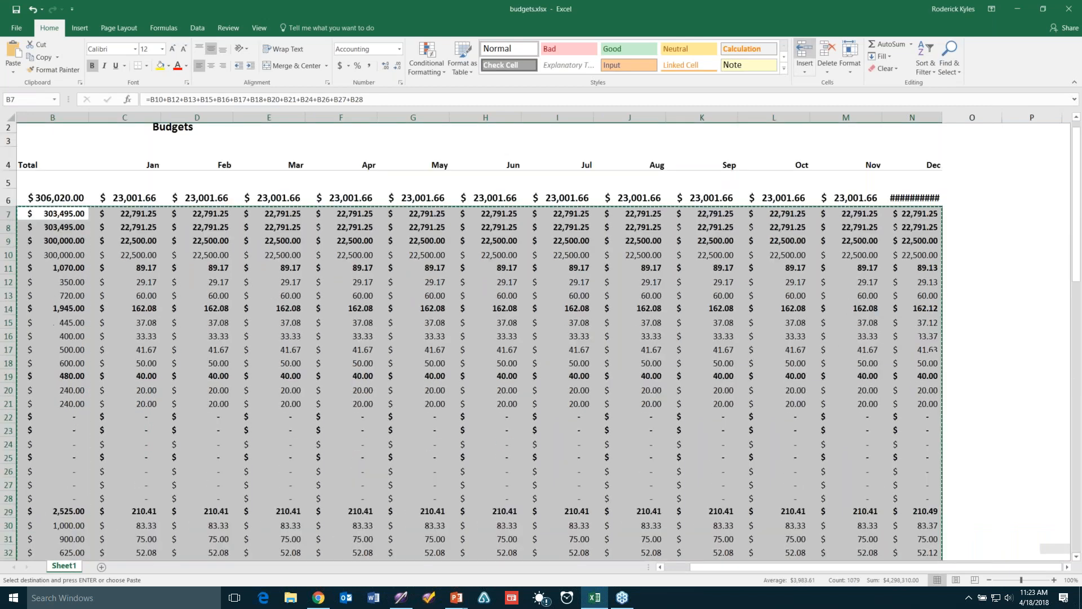
{"action": "left_click", "coordinate": [1043, 9]}
{"action": "left_click", "coordinate": [194, 268]}
{"action": "right_click", "coordinate": [196, 251]}
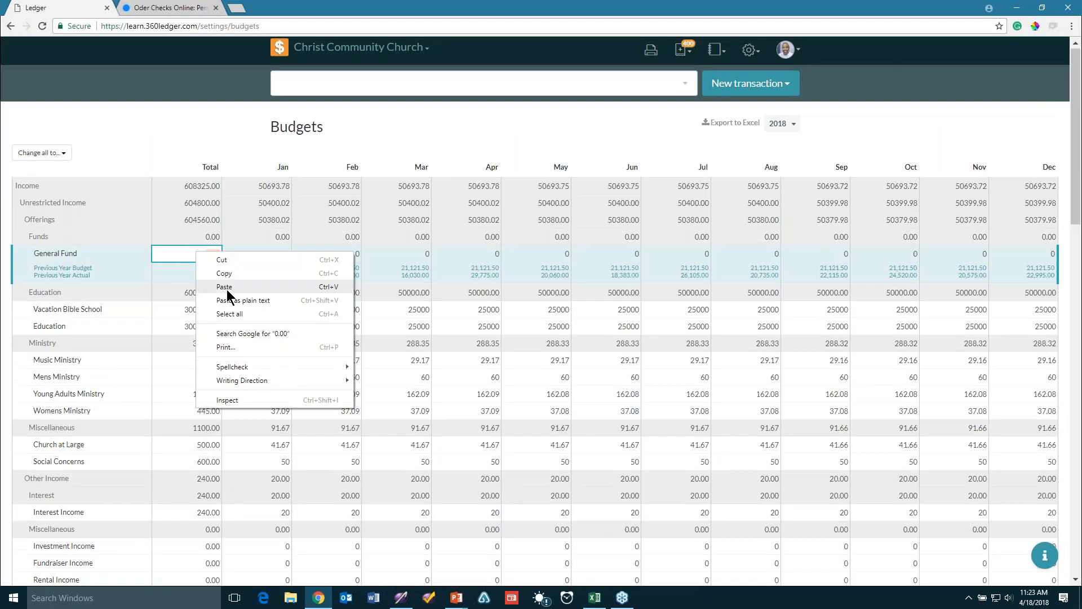
{"action": "left_click", "coordinate": [228, 286]}
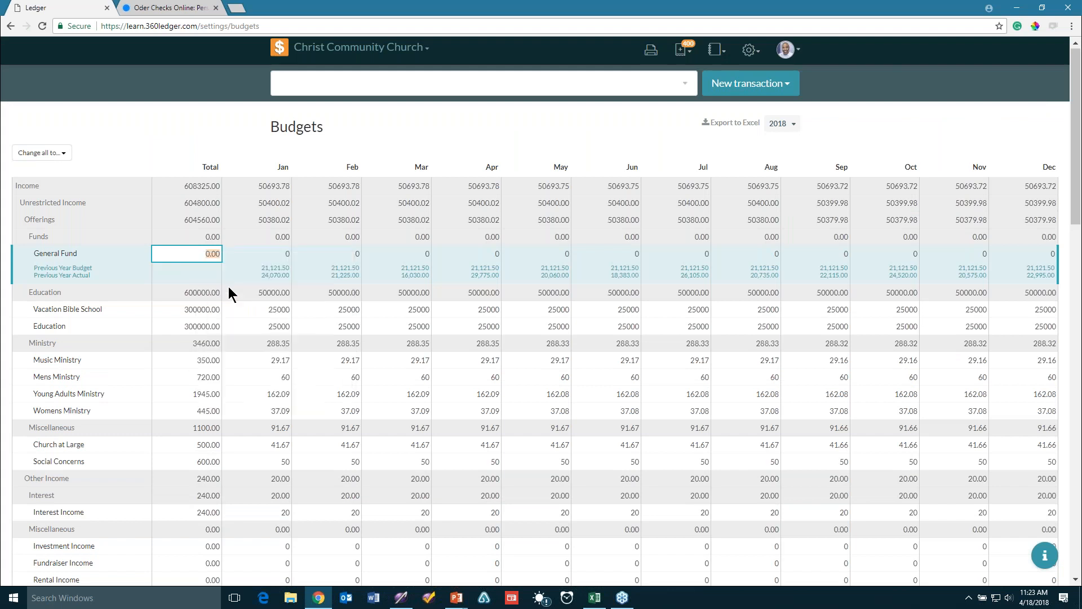
{"action": "right_click", "coordinate": [206, 255]}
{"action": "left_click", "coordinate": [249, 210]}
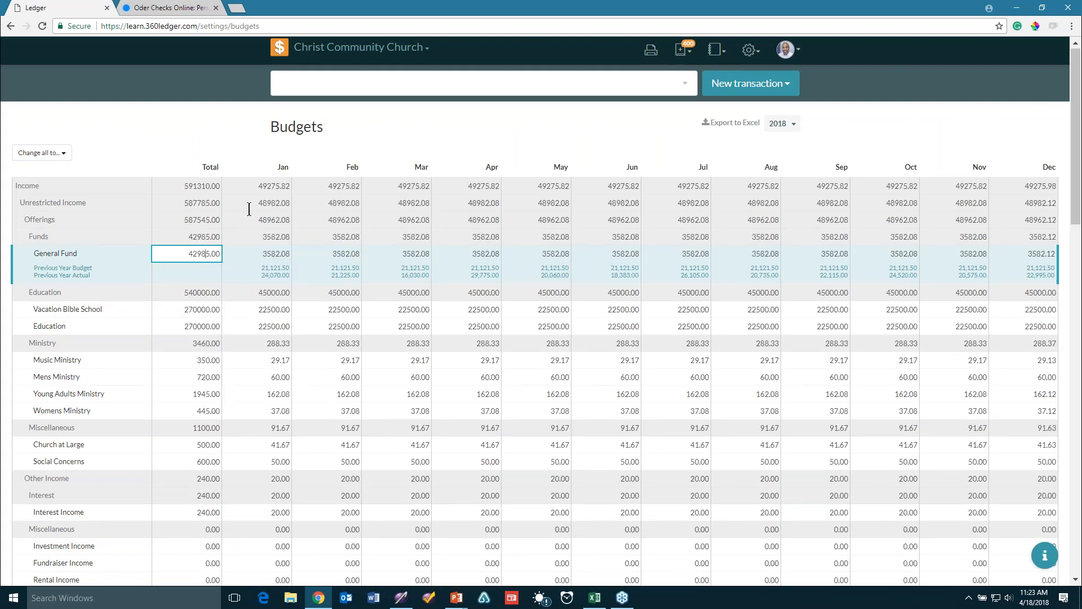
{"action": "left_click", "coordinate": [250, 268]}
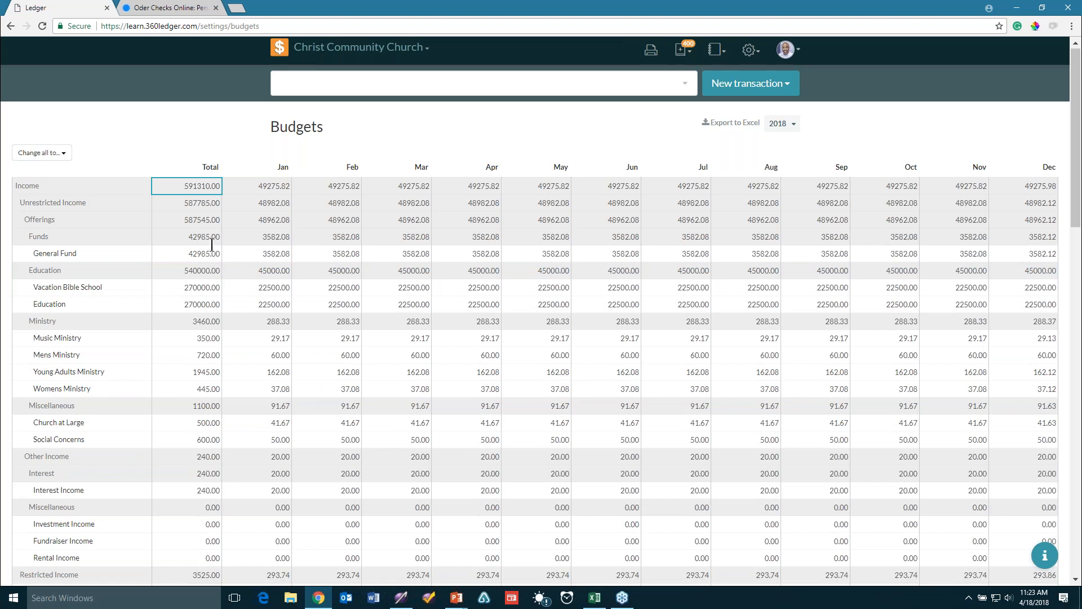
Narrow column B in the maximized Excel sheet and copy the amounts B10:N89
{"action": "left_click", "coordinate": [594, 599]}
{"action": "left_click_drag", "start_coordinate": [971, 223], "coordinate": [461, 6]}
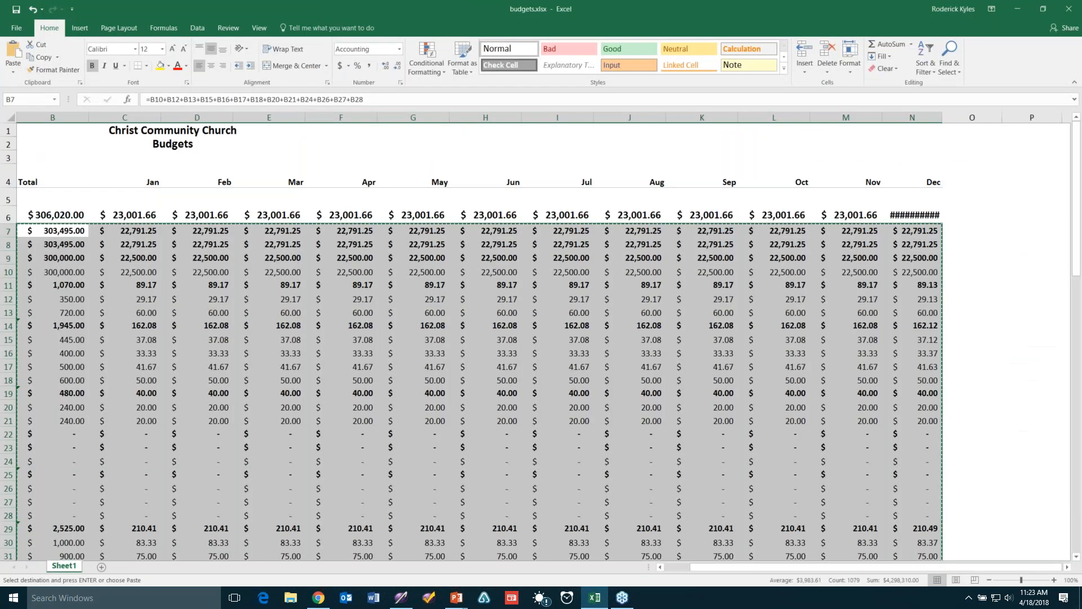
{"action": "left_click", "coordinate": [124, 299]}
{"action": "left_click_drag", "start_coordinate": [716, 567], "coordinate": [619, 564]}
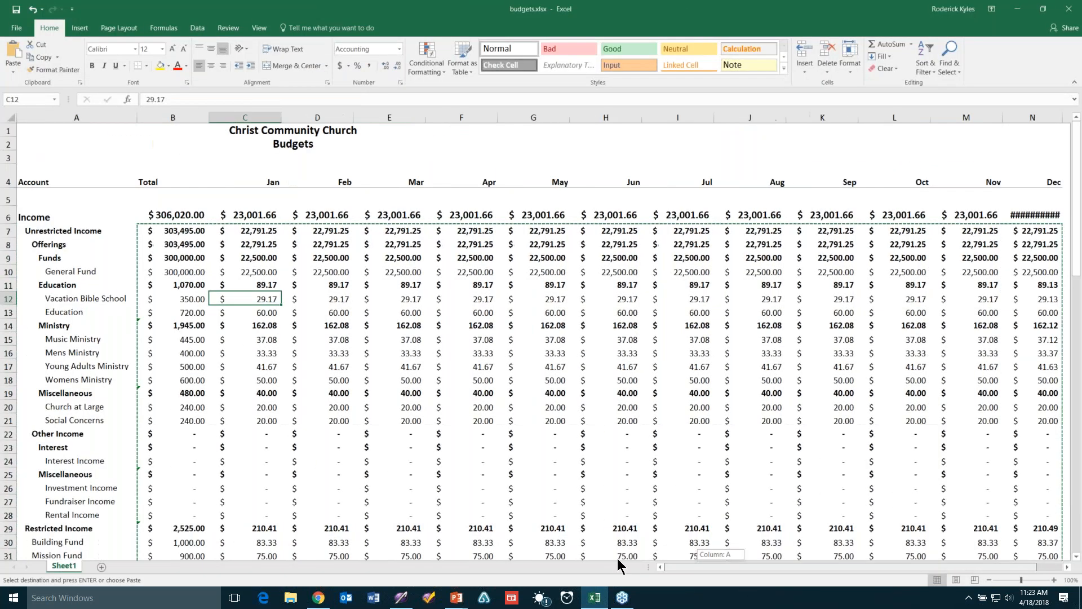
{"action": "left_click", "coordinate": [51, 144]}
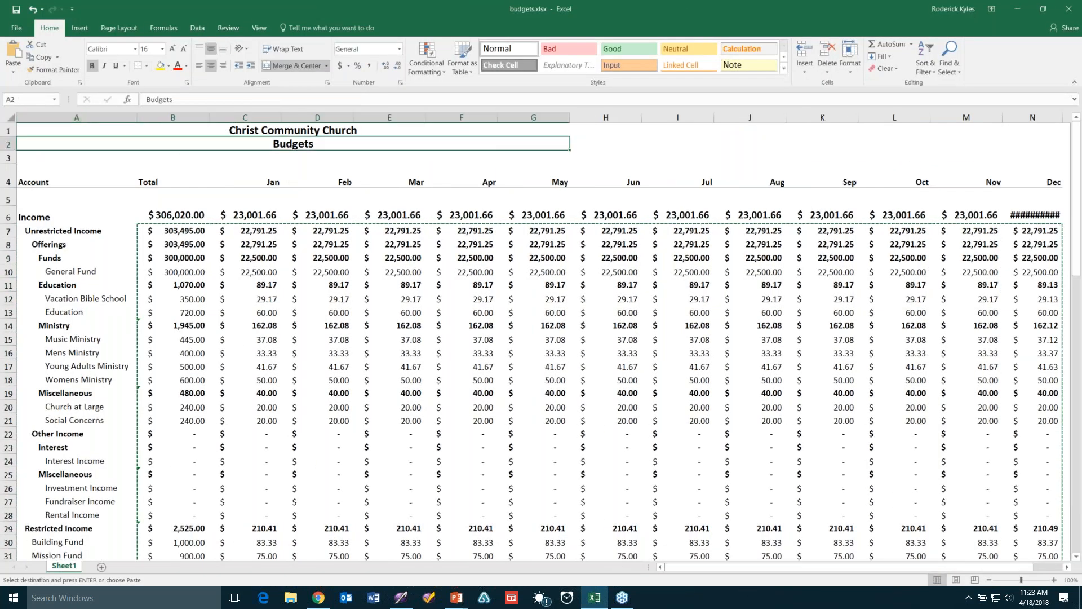
{"action": "left_click", "coordinate": [12, 117]}
{"action": "left_click_drag", "start_coordinate": [209, 117], "coordinate": [182, 118]}
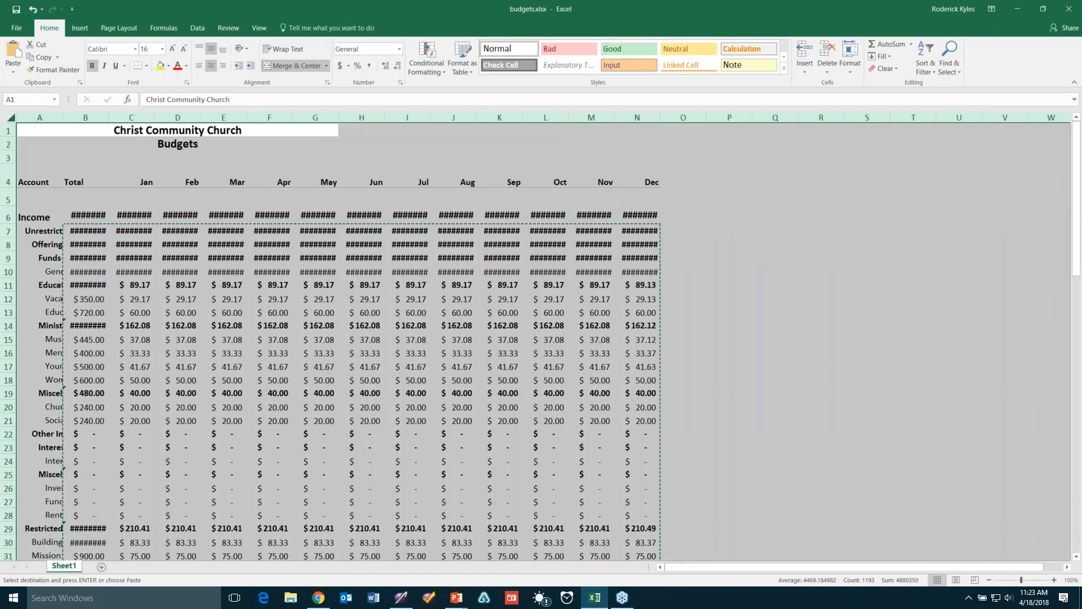
{"action": "left_click", "coordinate": [320, 313]}
{"action": "left_click_drag", "start_coordinate": [75, 275], "coordinate": [623, 515]}
{"action": "right_click", "coordinate": [495, 305]}
{"action": "left_click", "coordinate": [519, 325]}
Paste the amounts into General Fund Total, then clear it and paste as plain text
{"action": "scroll", "coordinate": [361, 338], "scroll_direction": "up", "scroll_amount": 19}
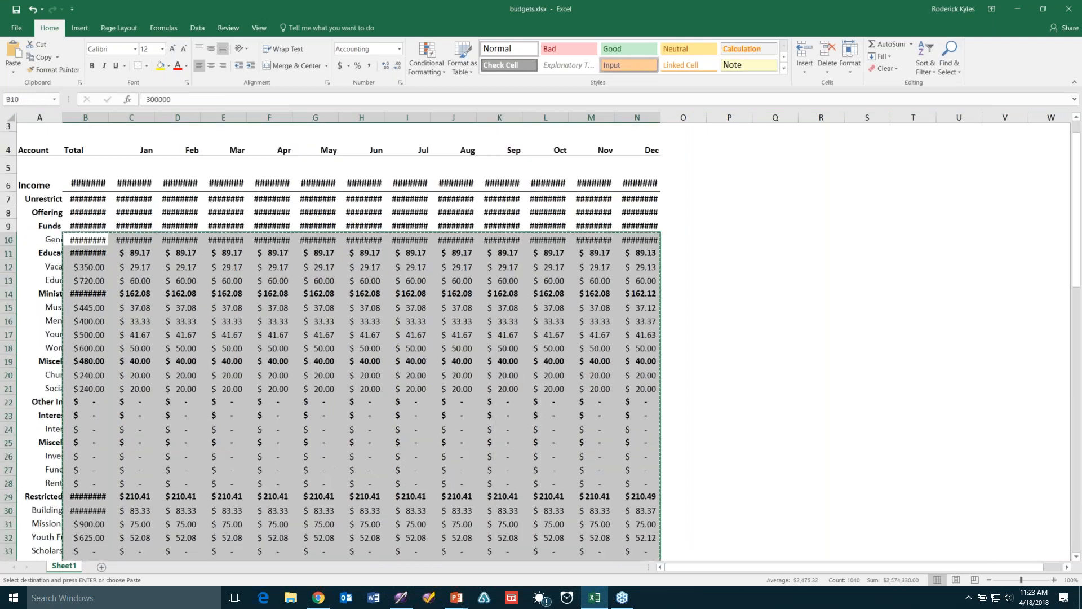
{"action": "scroll", "coordinate": [519, 325], "scroll_direction": "up", "scroll_amount": 1}
{"action": "left_click_drag", "start_coordinate": [564, 9], "coordinate": [938, 279]}
{"action": "left_click", "coordinate": [205, 252]}
{"action": "right_click", "coordinate": [206, 252]}
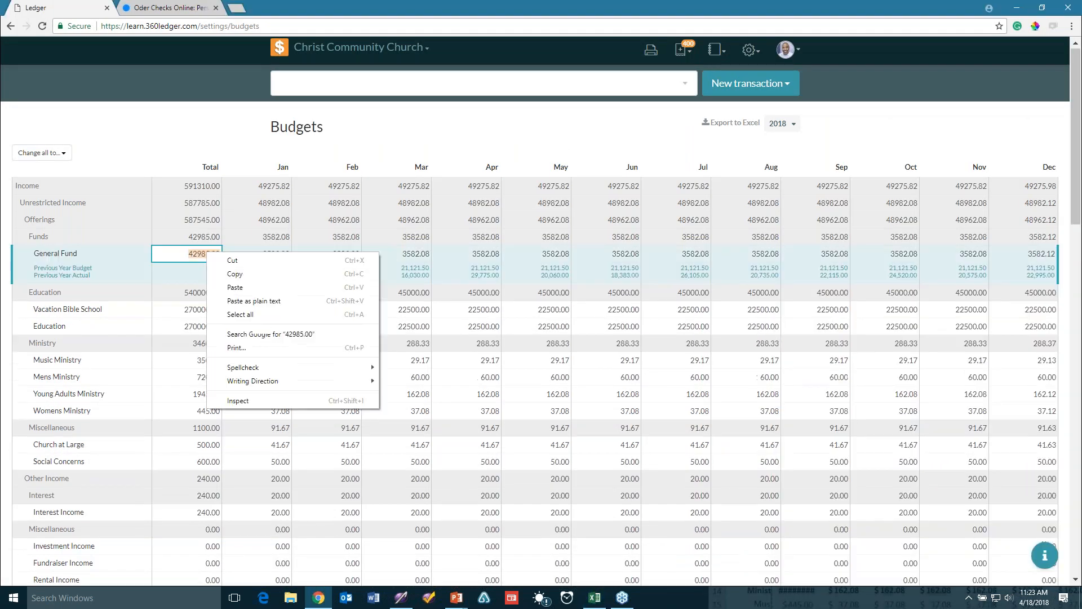
{"action": "left_click", "coordinate": [248, 286]}
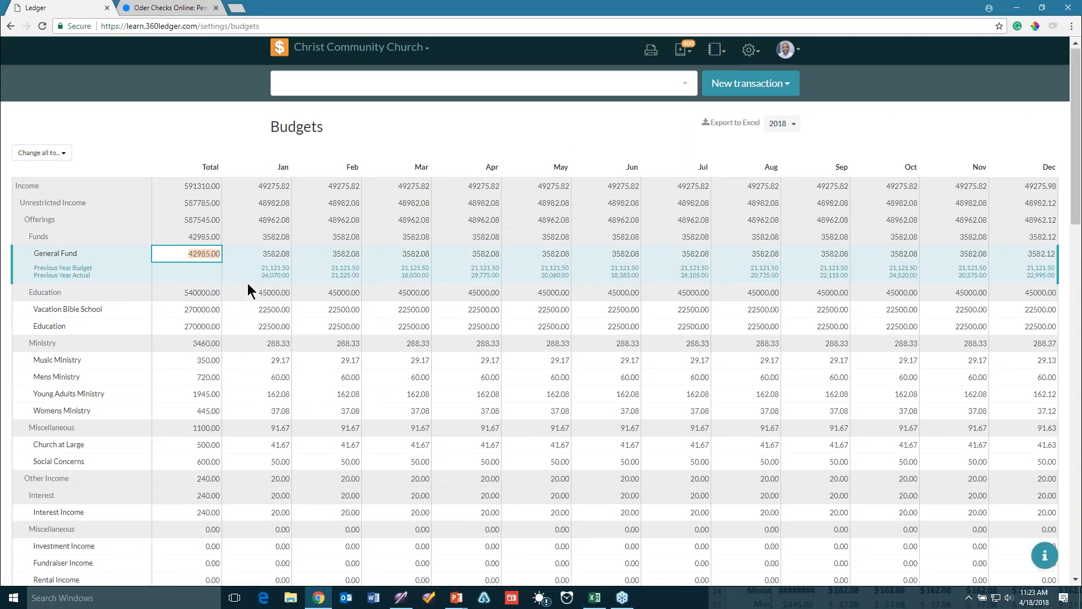
{"action": "right_click", "coordinate": [213, 255]}
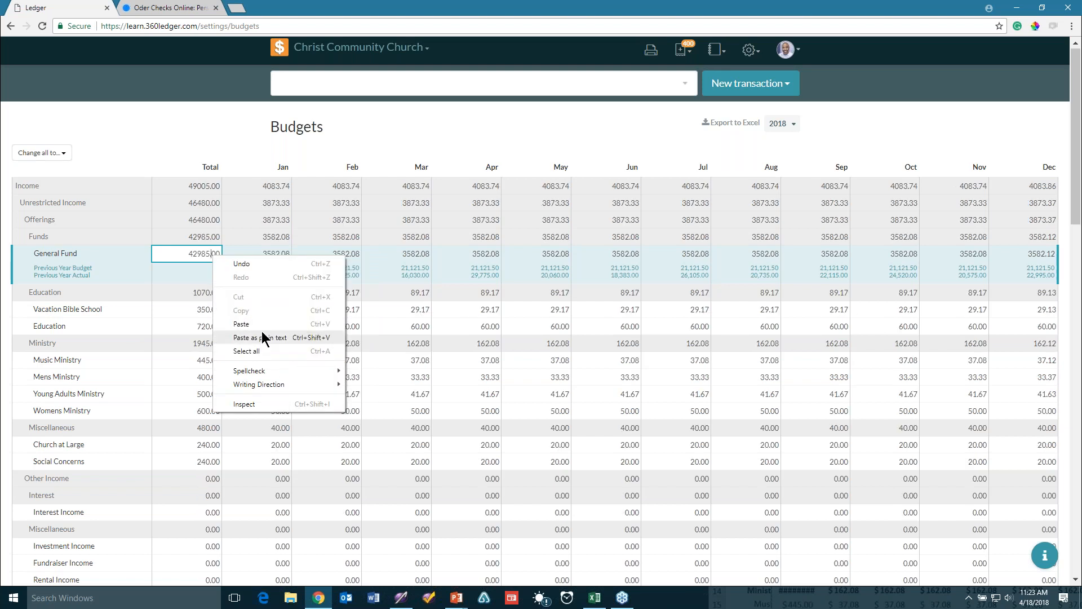
{"action": "left_click", "coordinate": [193, 254]}
{"action": "left_click_drag", "start_coordinate": [192, 253], "coordinate": [239, 256]}
{"action": "key", "text": "BackSpace"}
{"action": "right_click", "coordinate": [210, 255]}
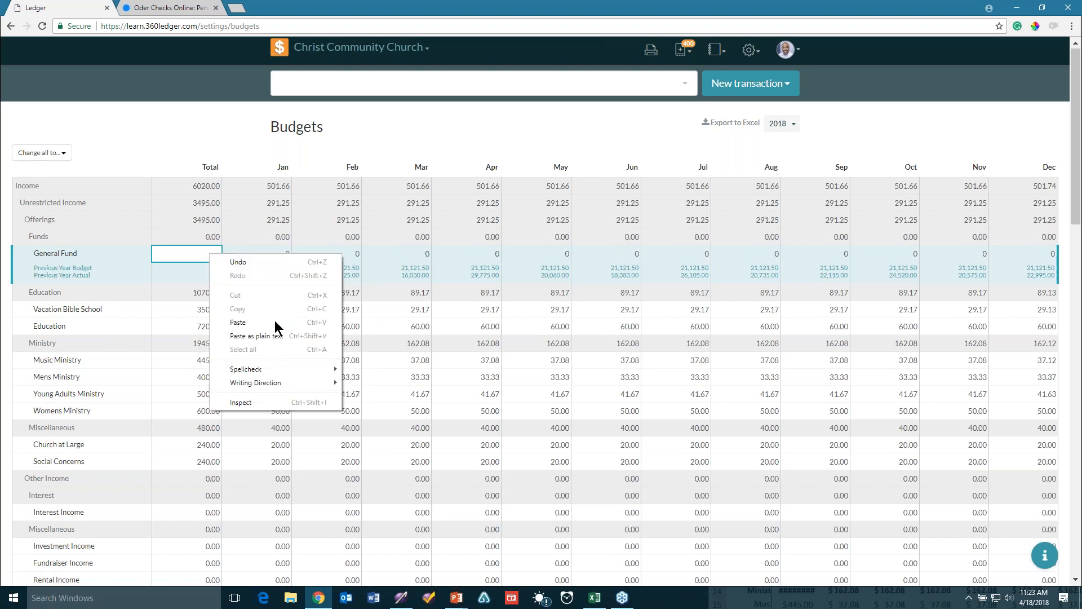
{"action": "left_click", "coordinate": [276, 329]}
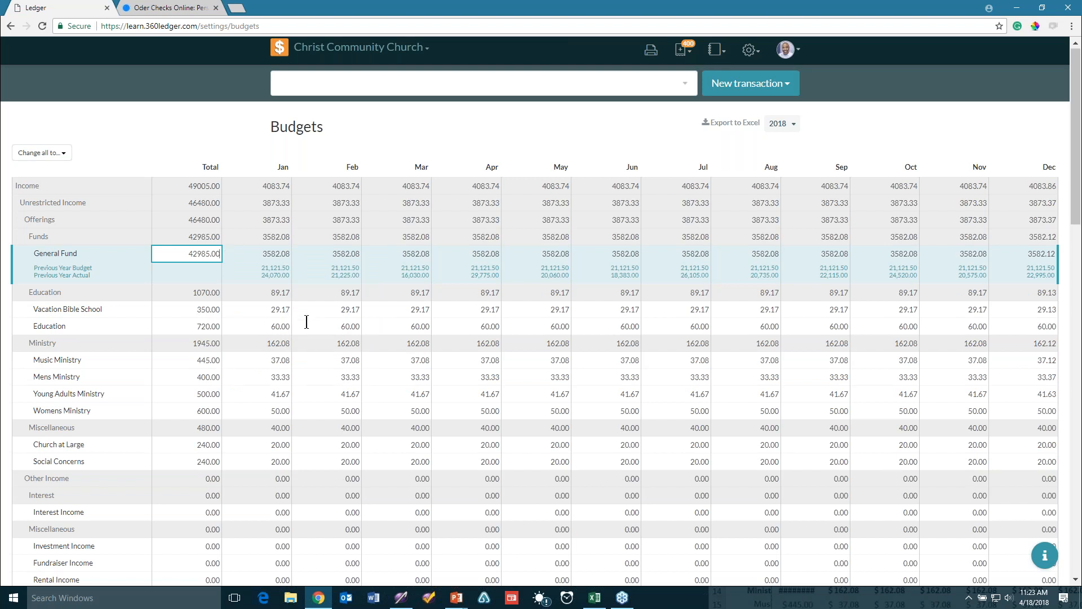
Widen Excel's column B and copy the column B amounts from B10 downward
{"action": "left_click", "coordinate": [595, 597]}
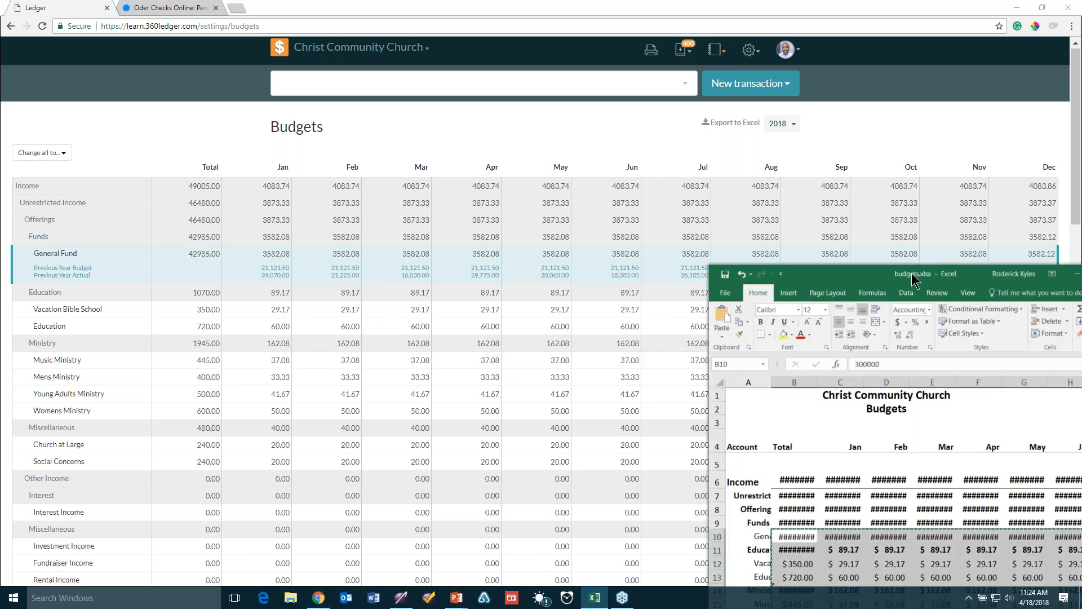
{"action": "left_click_drag", "start_coordinate": [912, 278], "coordinate": [726, 94]}
{"action": "left_click_drag", "start_coordinate": [634, 198], "coordinate": [647, 199]}
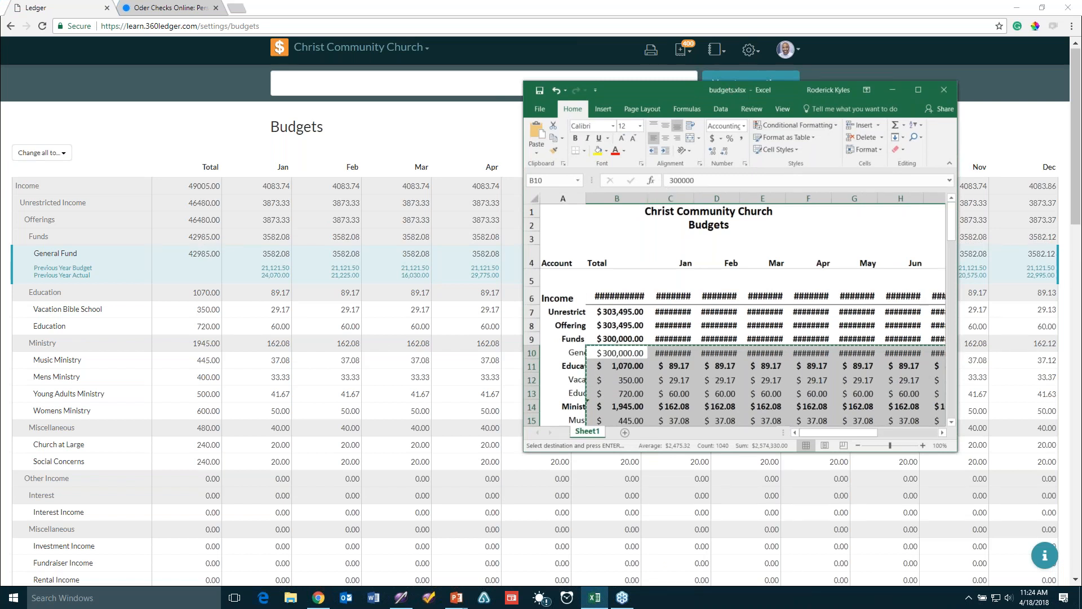
{"action": "scroll", "coordinate": [642, 385], "scroll_direction": "down", "scroll_amount": 7}
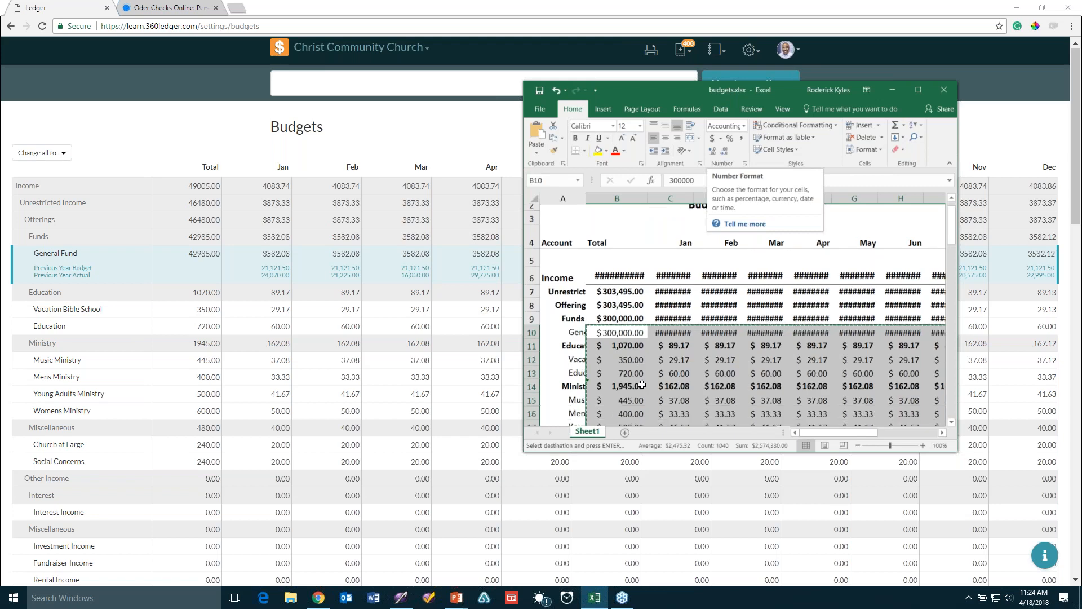
{"action": "scroll", "coordinate": [633, 366], "scroll_direction": "down", "scroll_amount": 3}
{"action": "scroll", "coordinate": [640, 350], "scroll_direction": "up", "scroll_amount": 10}
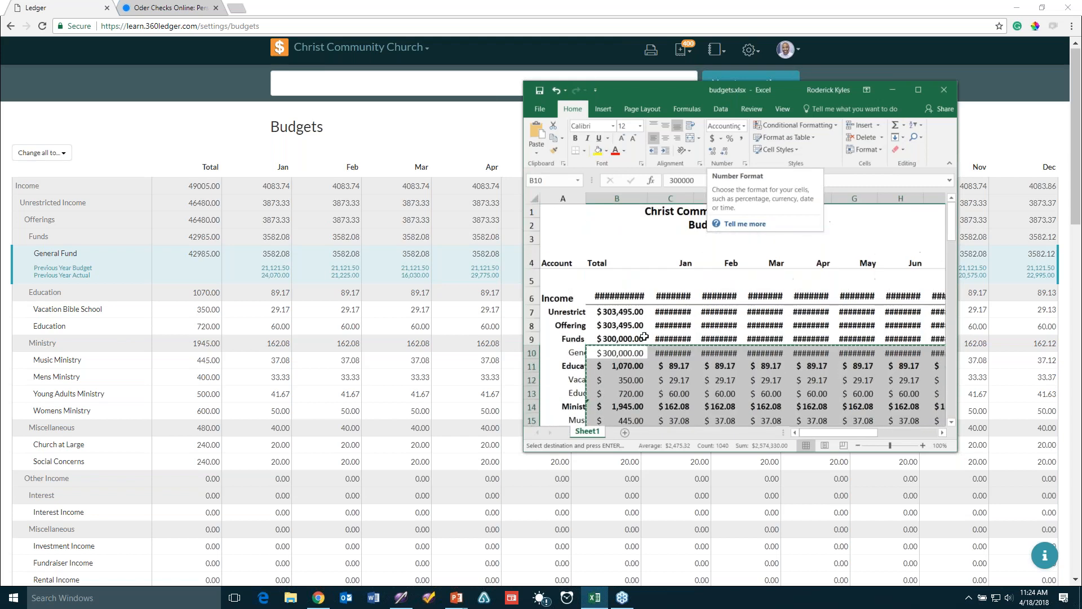
{"action": "left_click", "coordinate": [619, 353]}
{"action": "right_click", "coordinate": [618, 353]}
{"action": "left_click_drag", "start_coordinate": [619, 353], "coordinate": [620, 394]}
{"action": "left_click", "coordinate": [611, 349]}
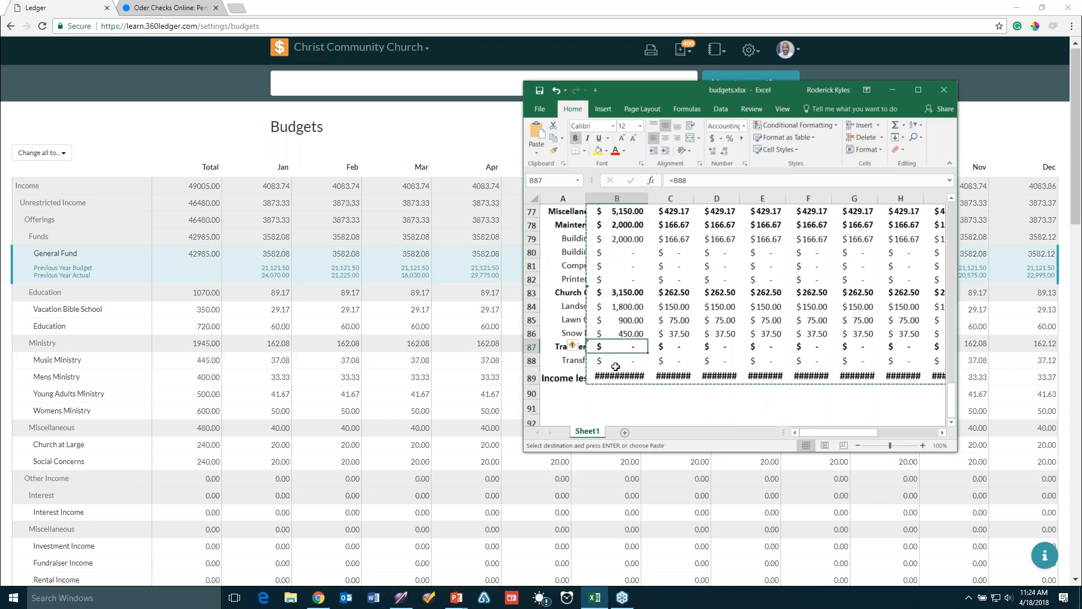
{"action": "scroll", "coordinate": [609, 361], "scroll_direction": "up", "scroll_amount": 16}
{"action": "scroll", "coordinate": [602, 354], "scroll_direction": "up", "scroll_amount": 7}
{"action": "left_click_drag", "start_coordinate": [619, 239], "coordinate": [626, 347]}
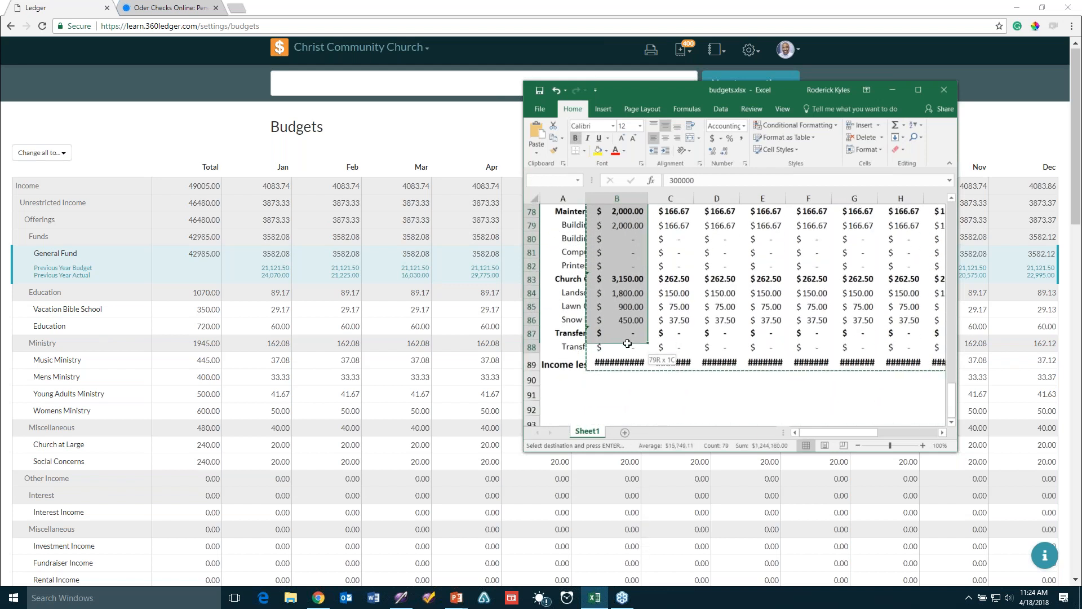
{"action": "right_click", "coordinate": [603, 249]}
{"action": "left_click", "coordinate": [630, 273]}
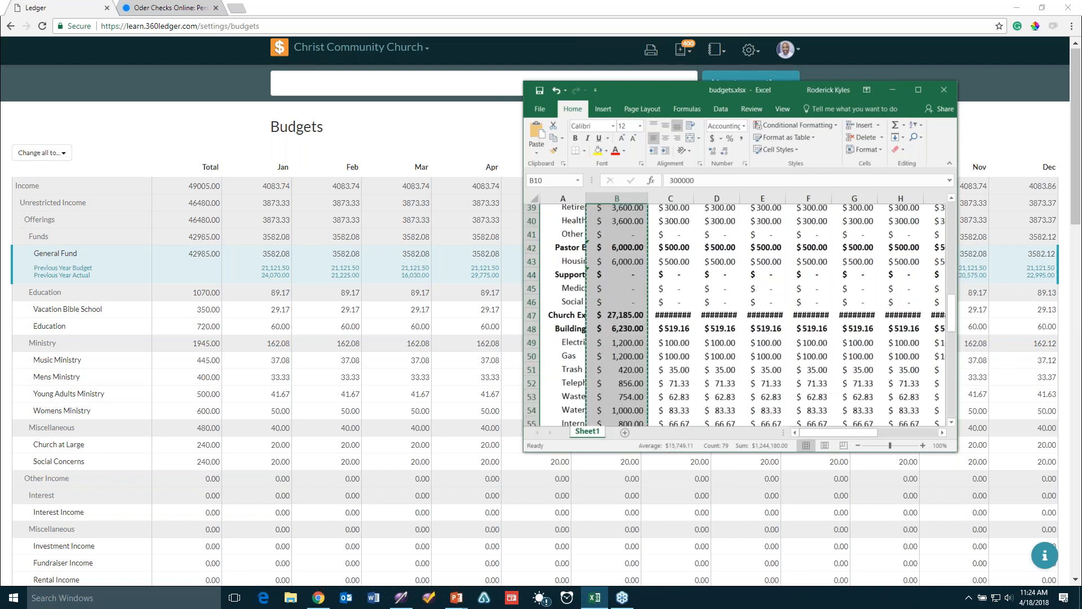
Paste the copied column into the ledger's Income Total
{"action": "left_click", "coordinate": [236, 255]}
{"action": "right_click", "coordinate": [186, 185]}
{"action": "left_click", "coordinate": [218, 220]}
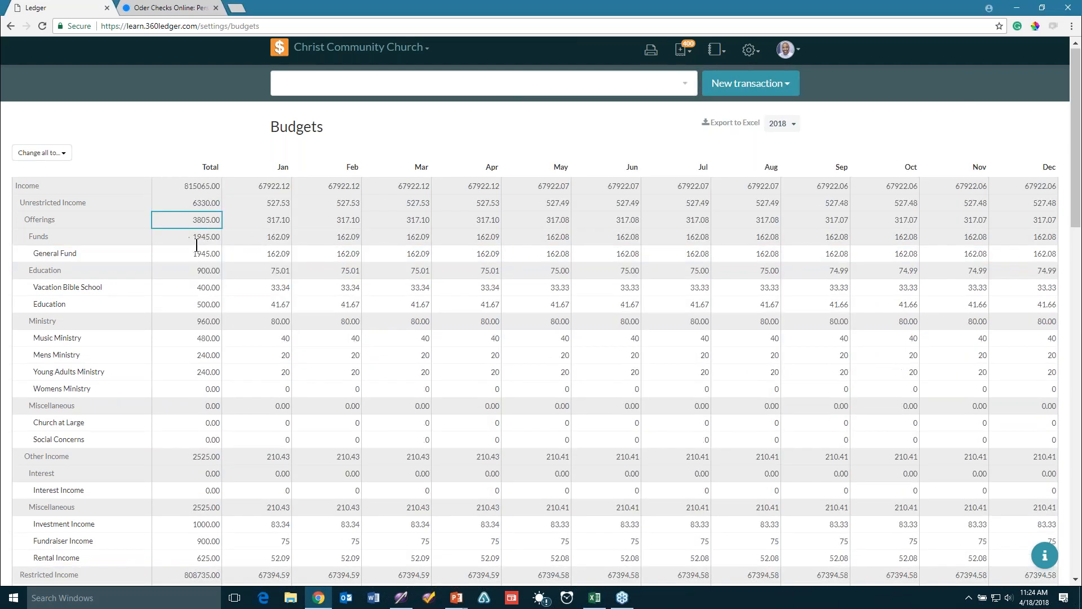
{"action": "left_click", "coordinate": [274, 220]}
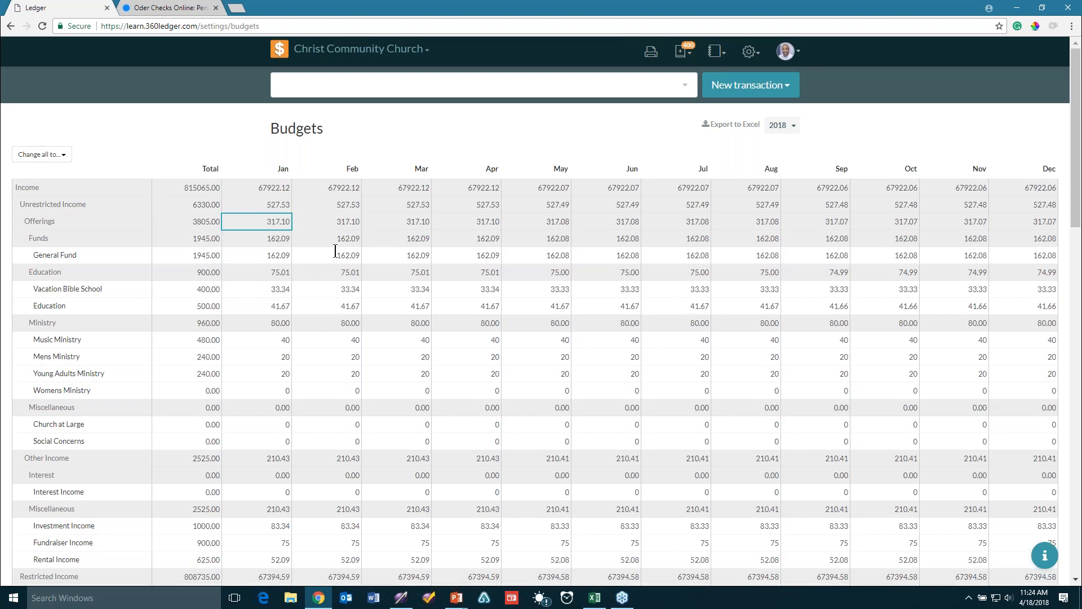
Copy the block of totals starting at B6 and bring up paste choices on Income Total
{"action": "left_click", "coordinate": [595, 598]}
{"action": "left_click", "coordinate": [606, 298]}
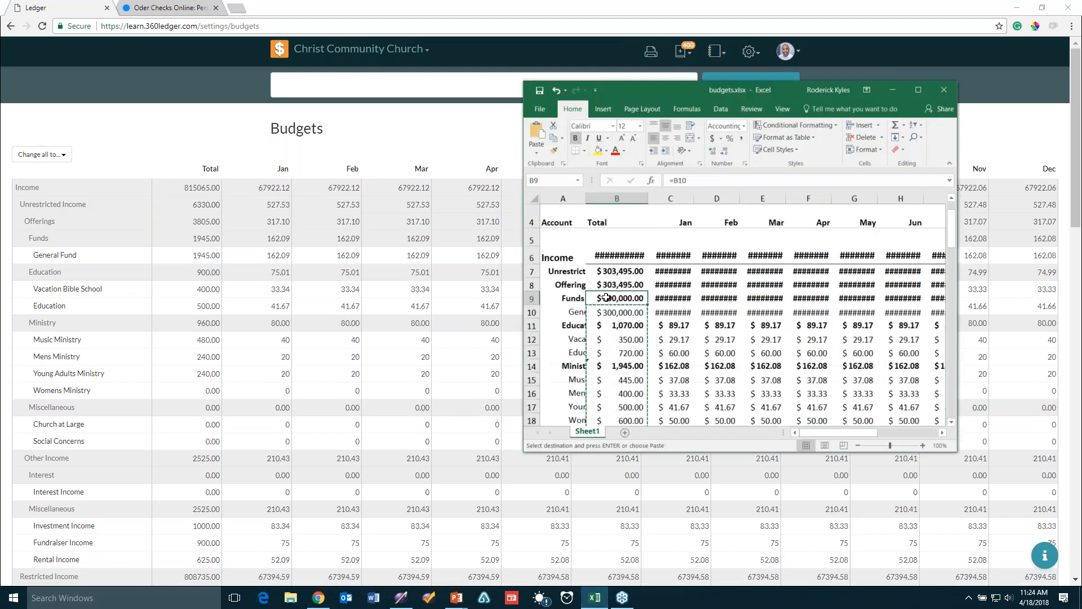
{"action": "left_click_drag", "start_coordinate": [606, 256], "coordinate": [843, 406]}
{"action": "right_click", "coordinate": [752, 296]}
{"action": "left_click", "coordinate": [783, 320]}
{"action": "scroll", "coordinate": [732, 310], "scroll_direction": "up", "scroll_amount": 20}
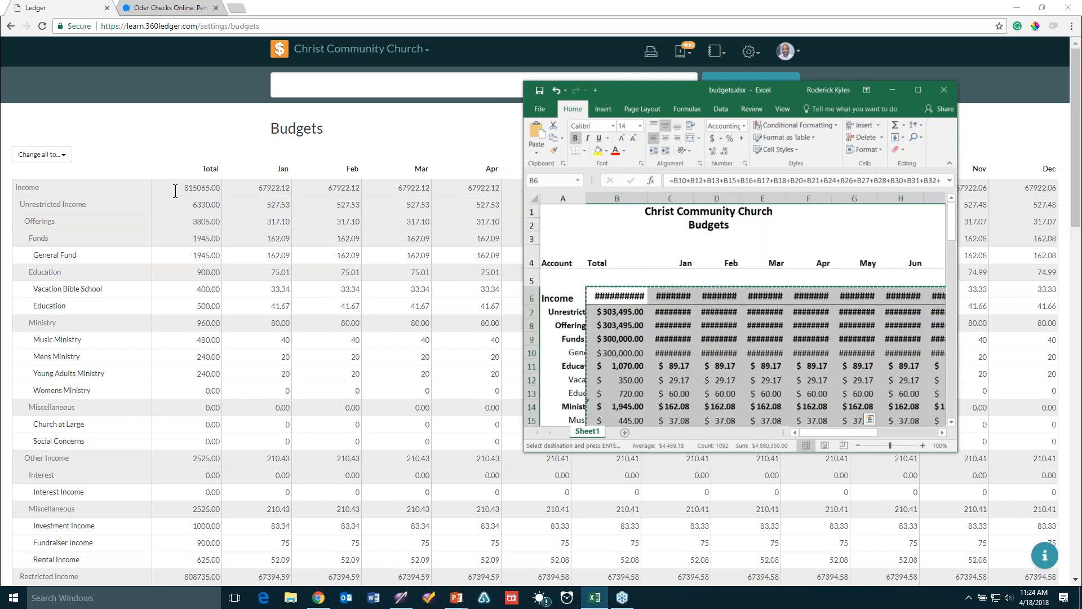
{"action": "right_click", "coordinate": [177, 187]}
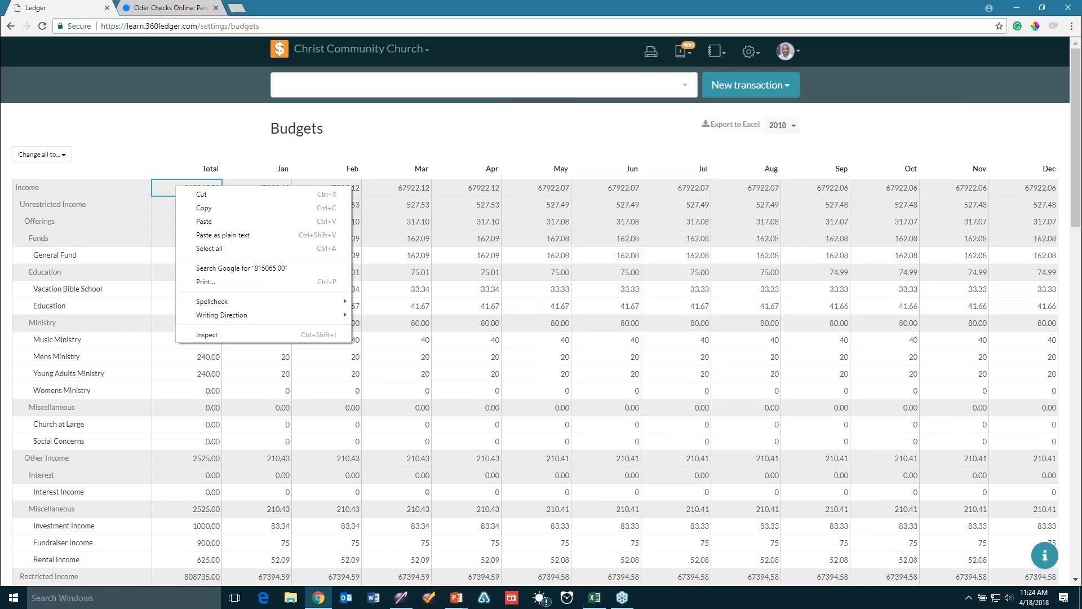
Paste as plain text, then paste B10's amount into Income Total, giving Income 276020.00 and General Fund 270000.00
{"action": "left_click", "coordinate": [216, 235]}
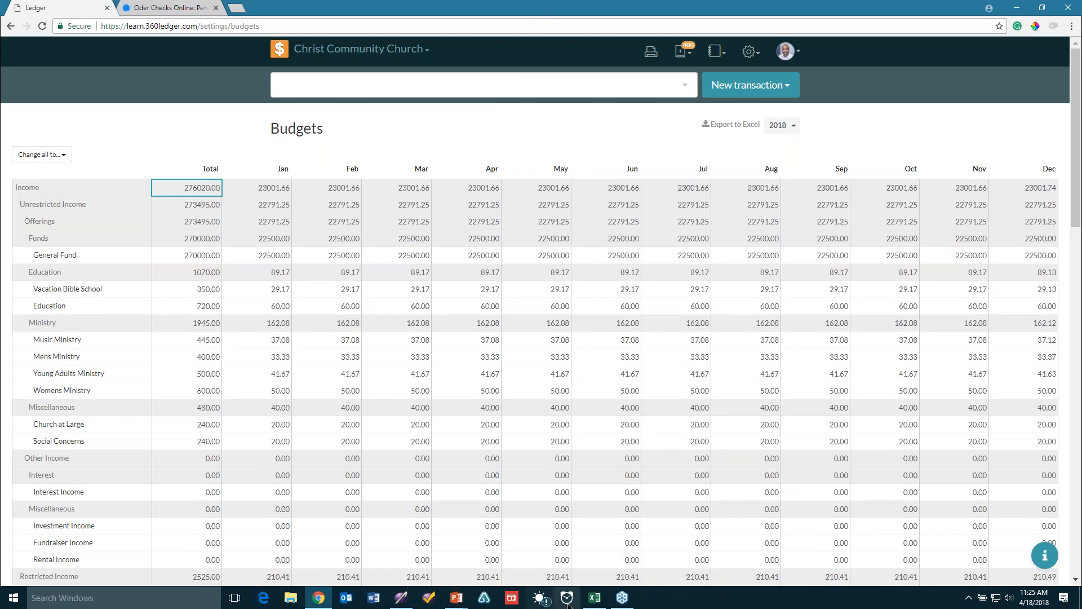
{"action": "left_click", "coordinate": [598, 600]}
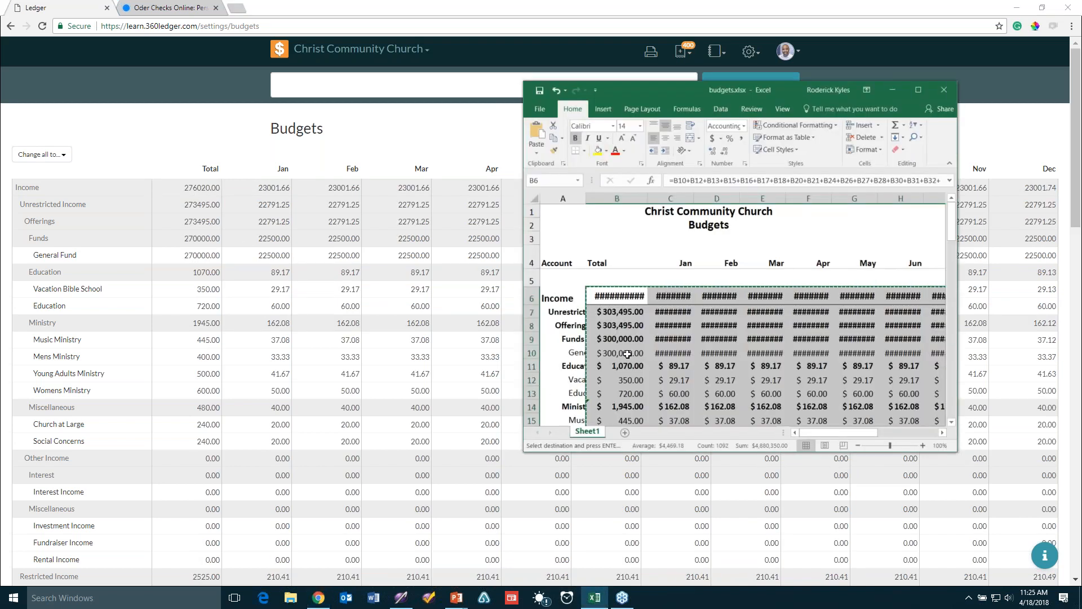
{"action": "left_click", "coordinate": [629, 351]}
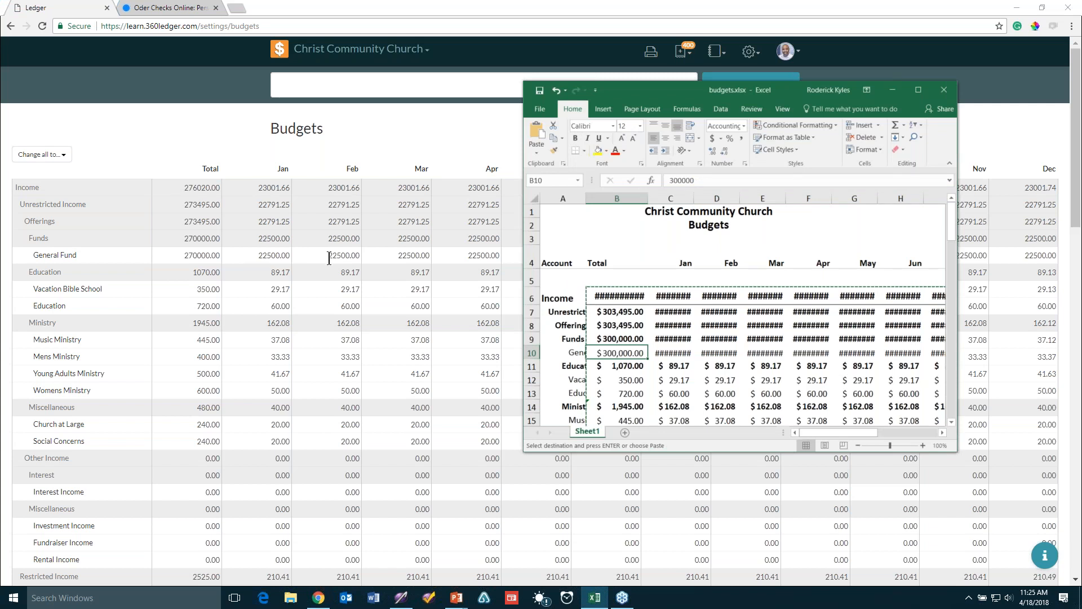
{"action": "left_click", "coordinate": [186, 188]}
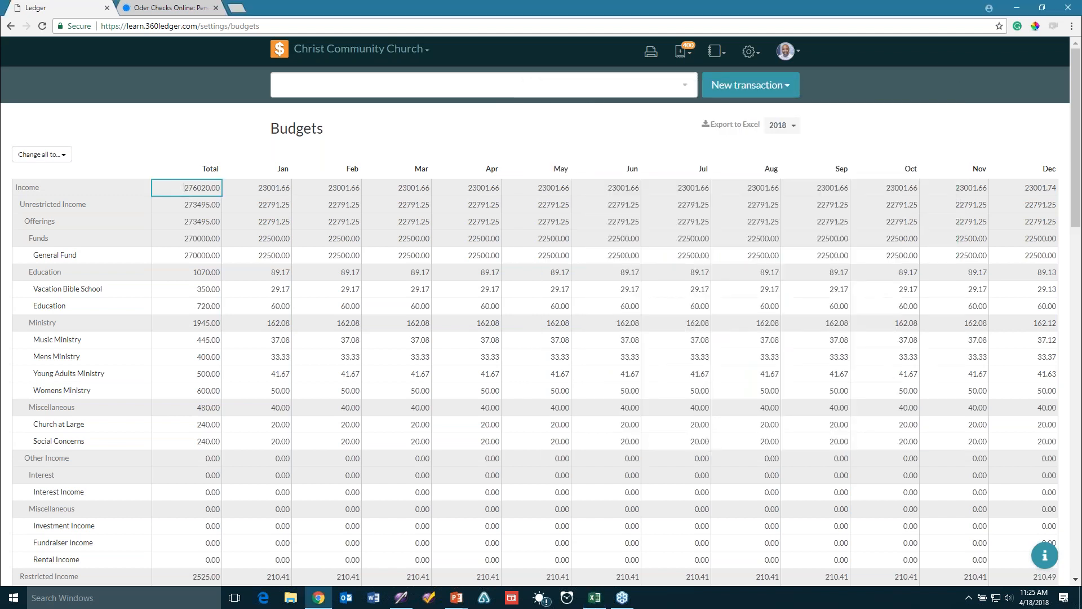
{"action": "right_click", "coordinate": [185, 192]}
{"action": "left_click", "coordinate": [214, 261]}
{"action": "left_click", "coordinate": [175, 255]}
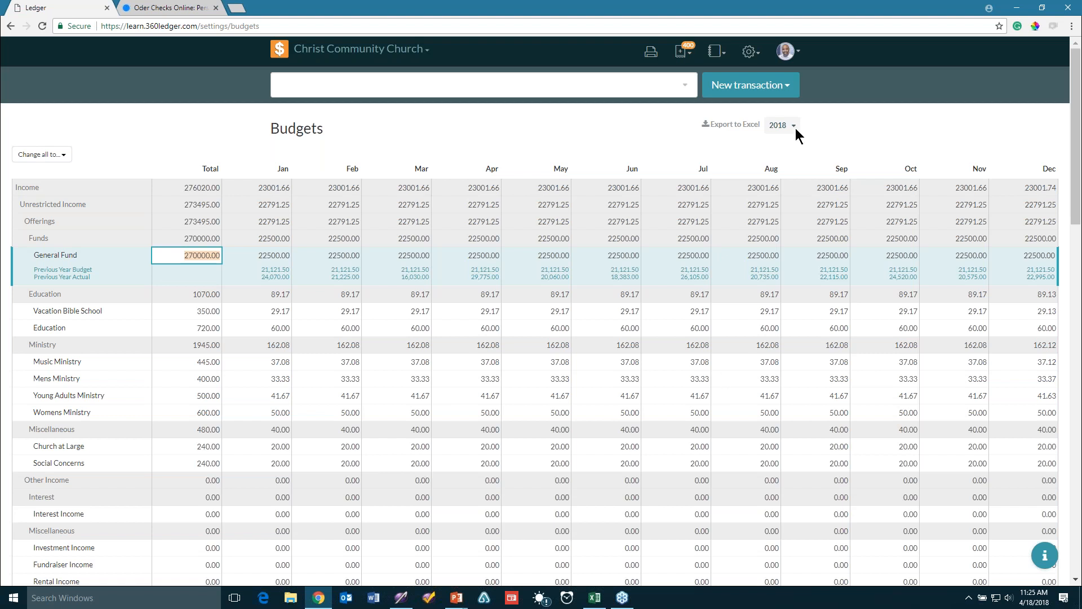
Enter 300000 as the General Fund total, 25000 per month
{"action": "type", "text": "30000"}
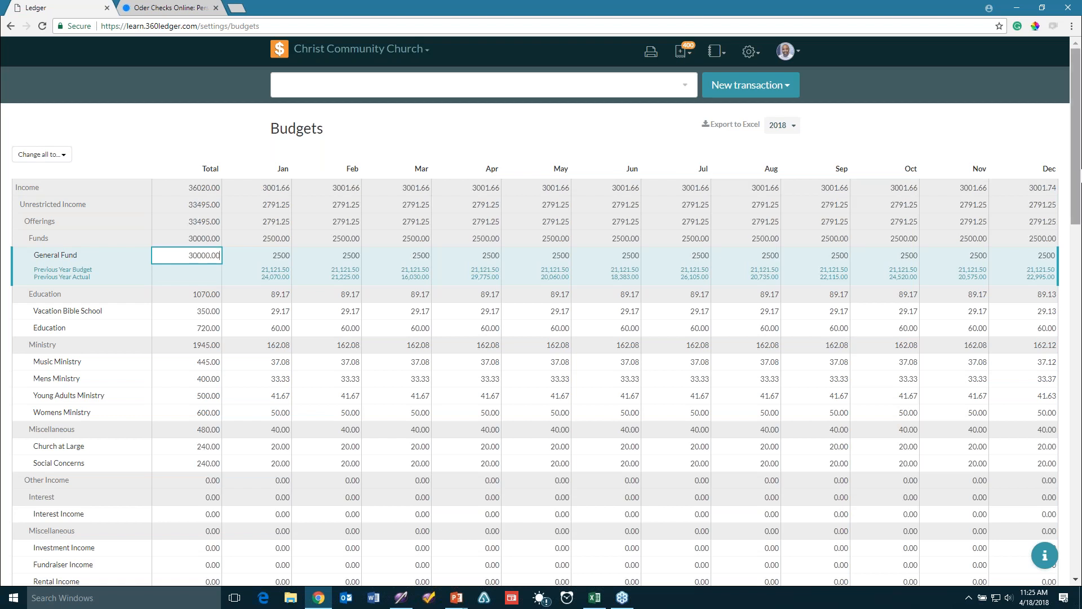
{"action": "left_click_drag", "start_coordinate": [1077, 215], "coordinate": [1076, 334]}
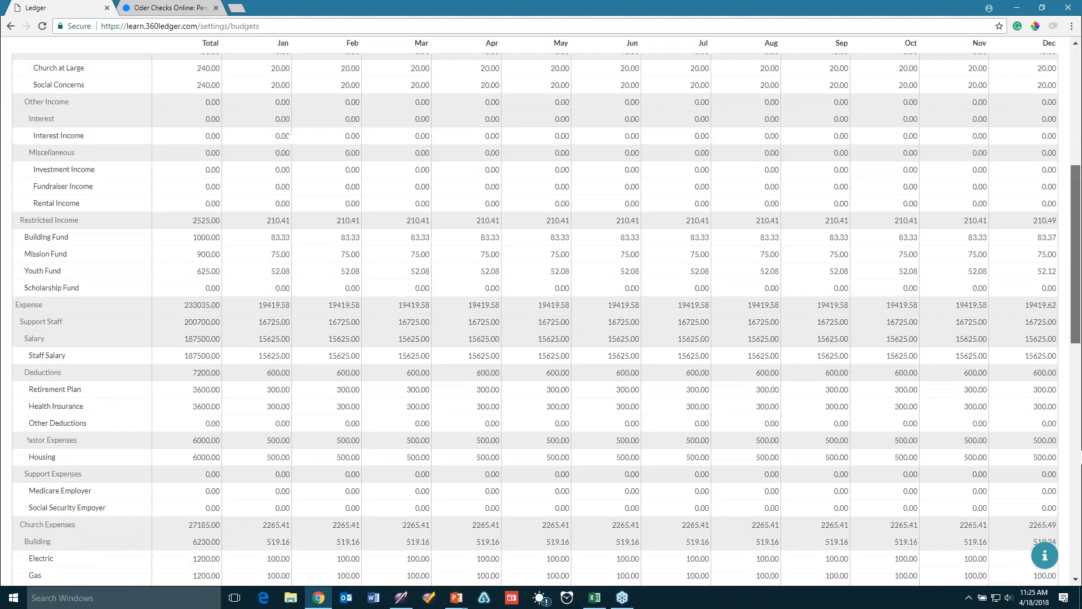
{"action": "left_click_drag", "start_coordinate": [1081, 451], "coordinate": [1079, 566]}
{"action": "left_click", "coordinate": [970, 548]}
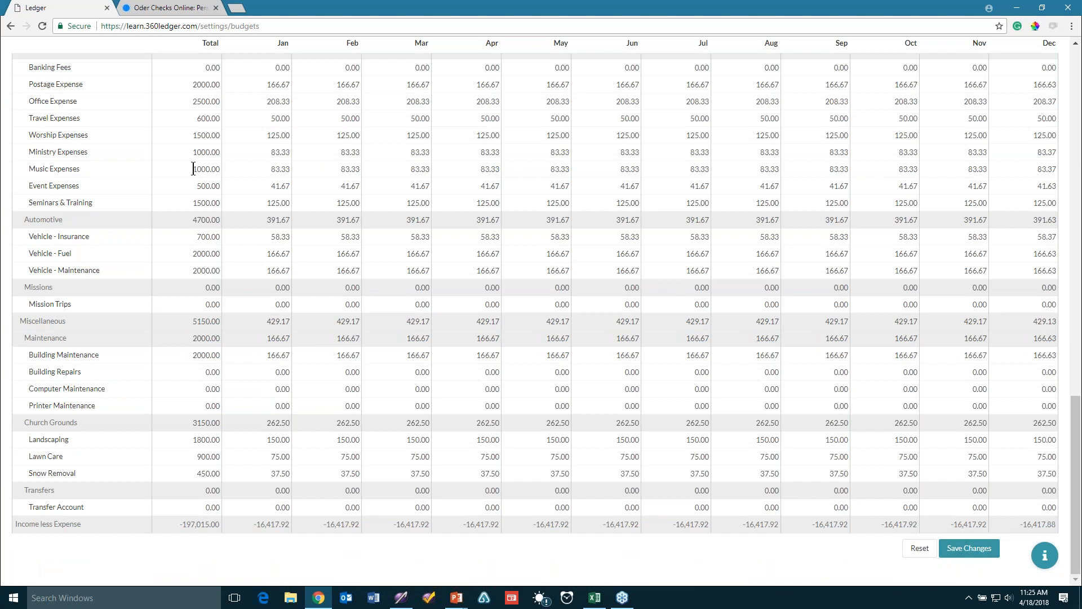
{"action": "scroll", "coordinate": [194, 169], "scroll_direction": "up", "scroll_amount": 2}
{"action": "scroll", "coordinate": [193, 169], "scroll_direction": "up", "scroll_amount": 15}
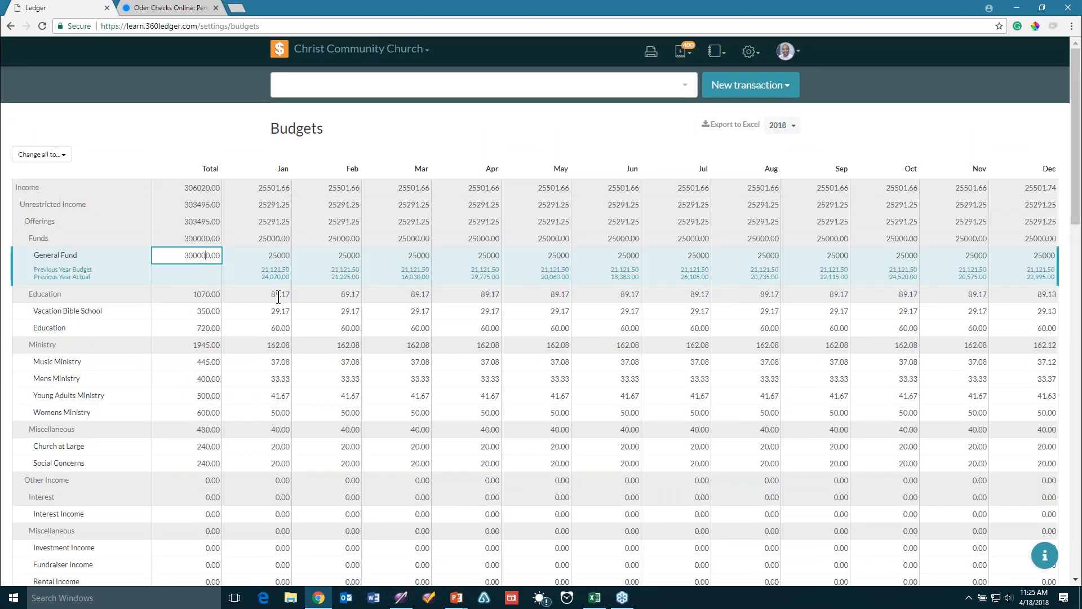
{"action": "left_click", "coordinate": [450, 383]}
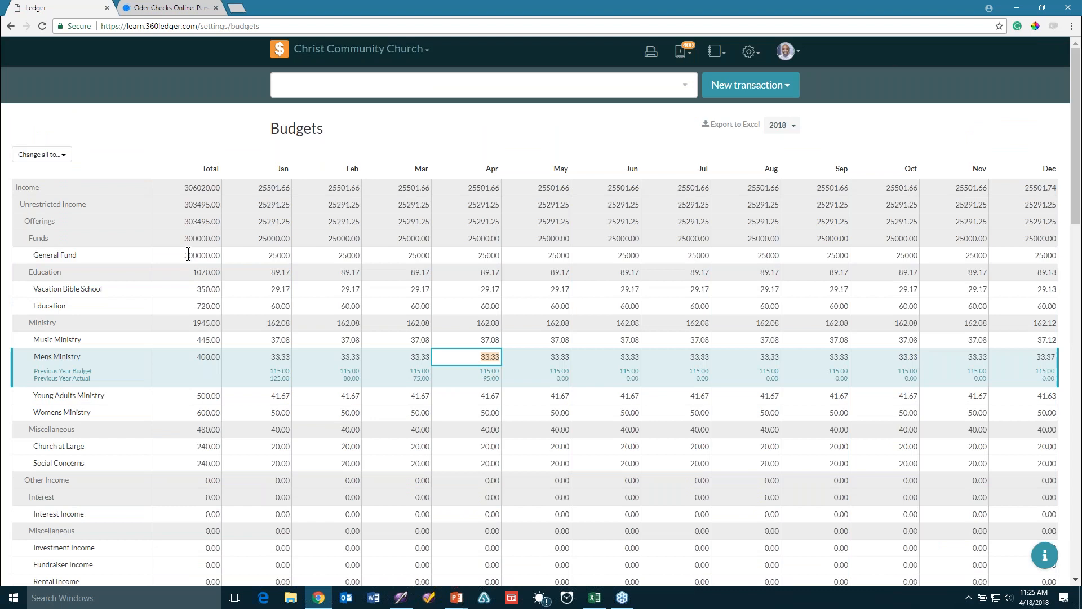
{"action": "left_click", "coordinate": [190, 254]}
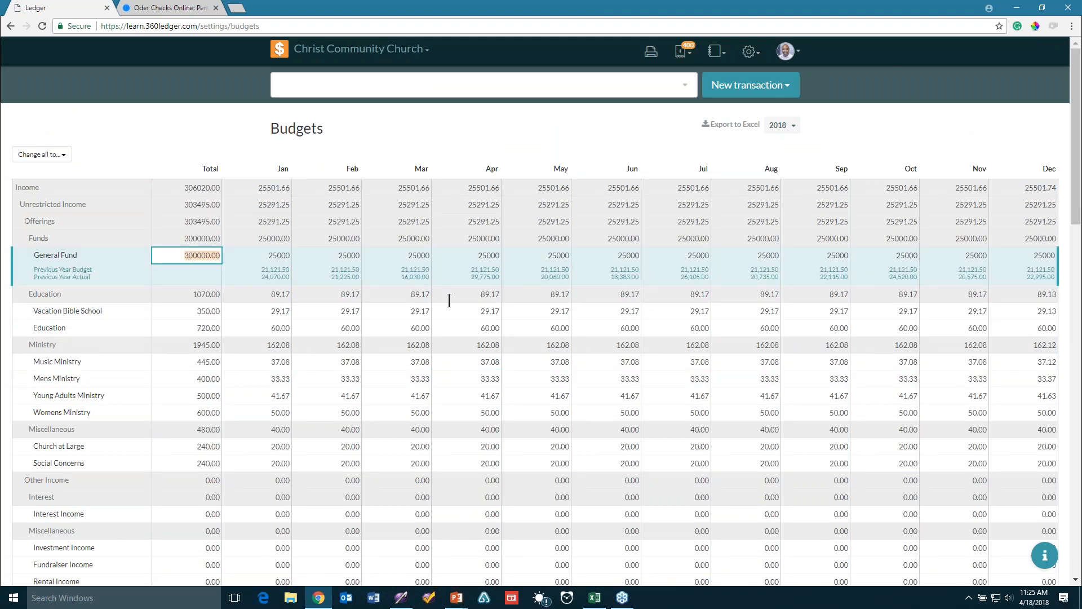
Save the 2018 budget and dismiss the budgets-updated confirmation
{"action": "scroll", "coordinate": [449, 300], "scroll_direction": "down", "scroll_amount": 15}
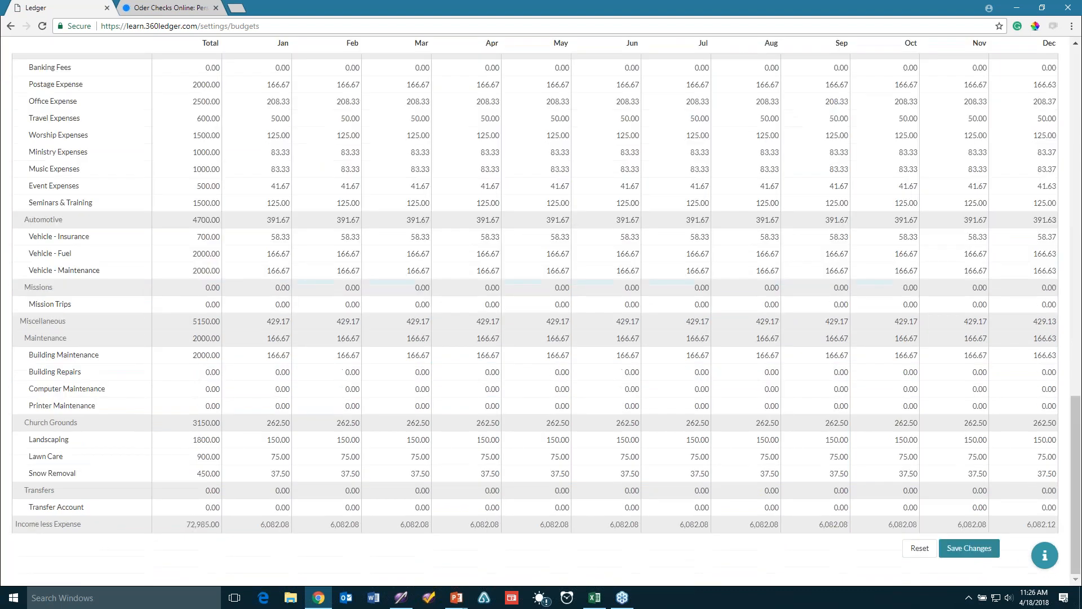
{"action": "left_click", "coordinate": [969, 550]}
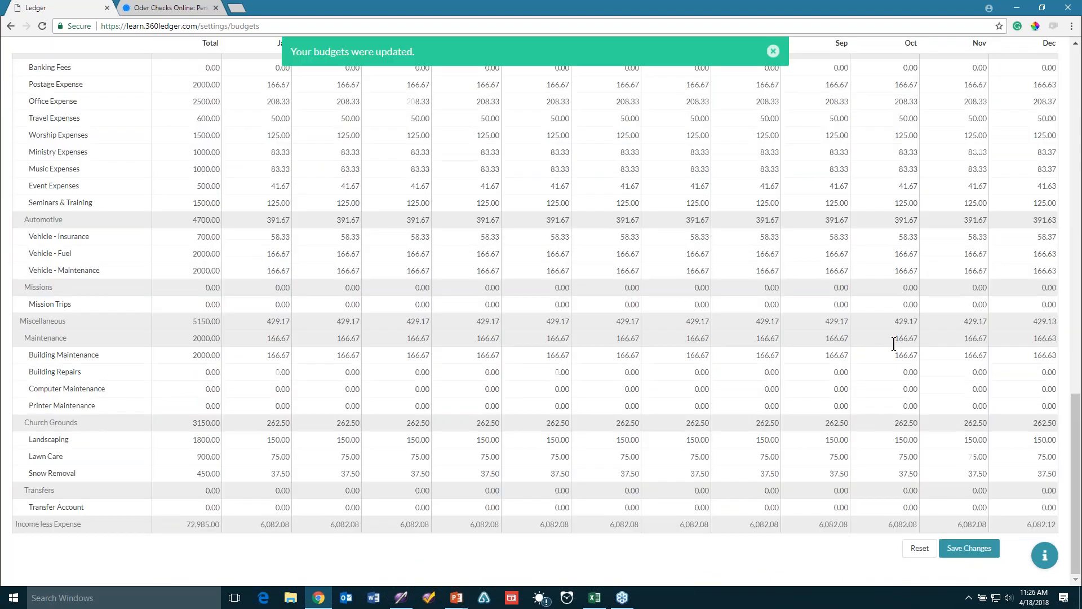
{"action": "left_click", "coordinate": [774, 51]}
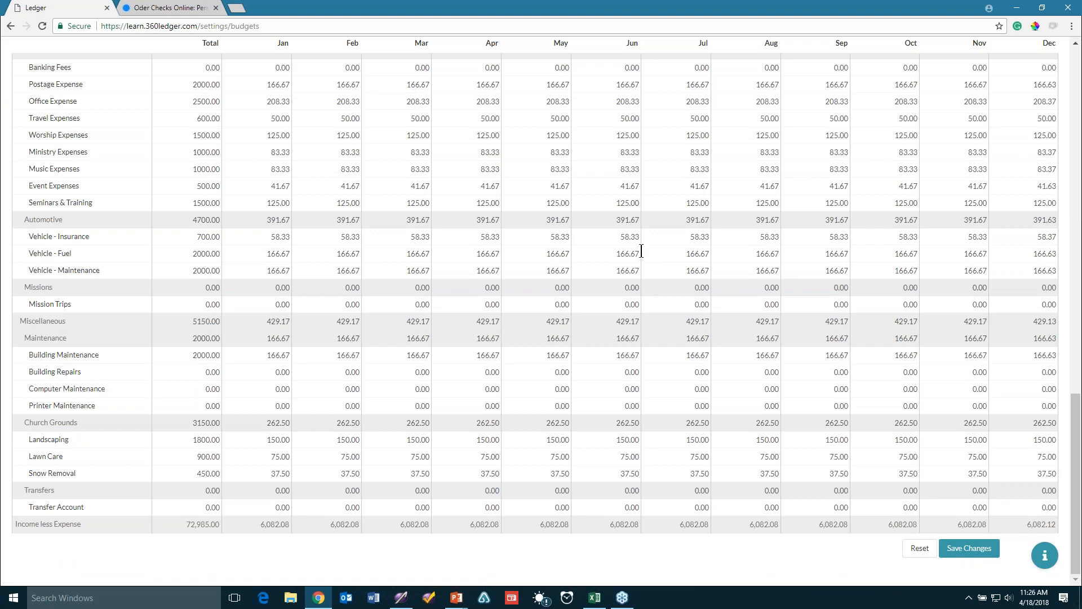
{"action": "scroll", "coordinate": [642, 251], "scroll_direction": "up", "scroll_amount": 15}
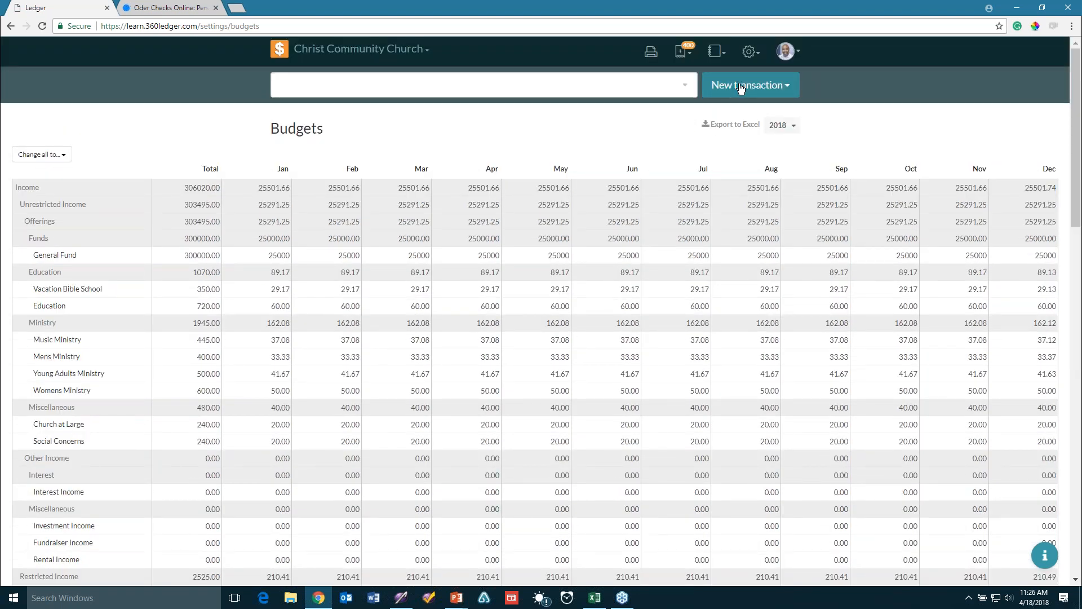
Go to the Payees settings page
{"action": "left_click", "coordinate": [749, 54]}
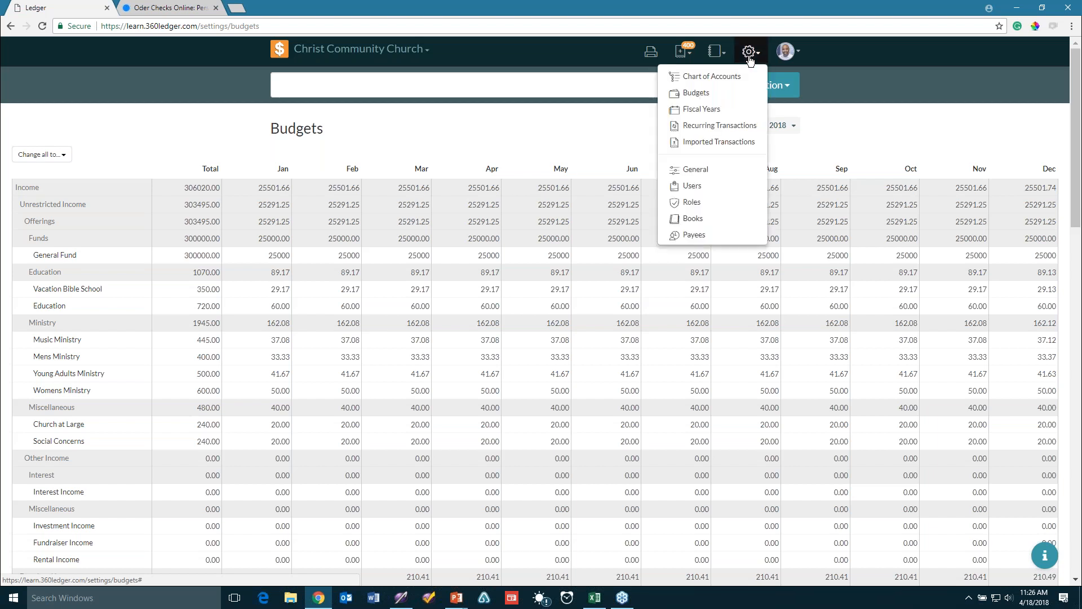
{"action": "left_click", "coordinate": [709, 239]}
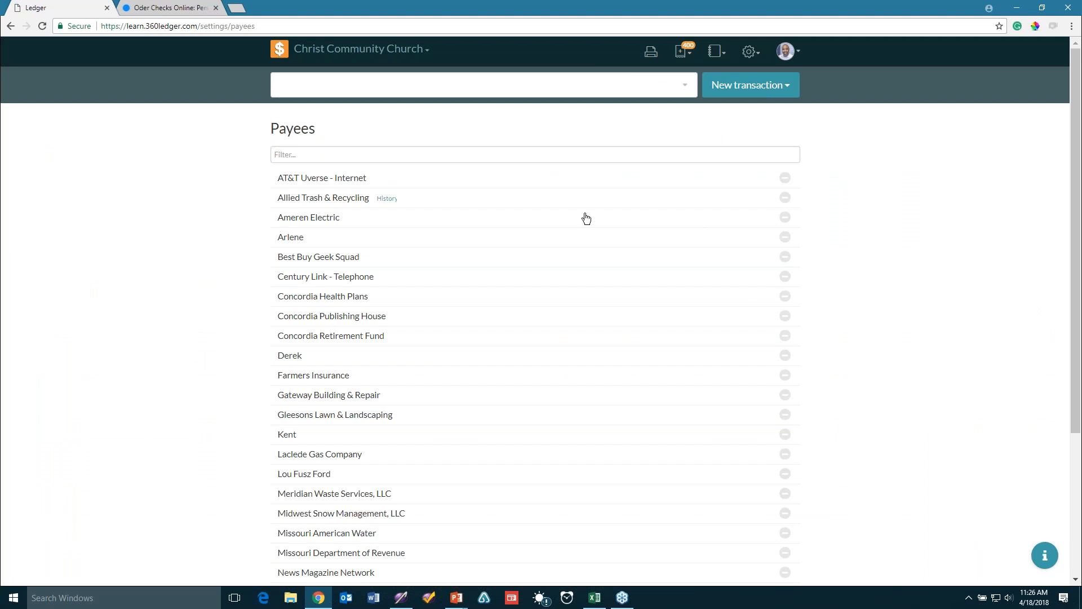
{"action": "scroll", "coordinate": [805, 317], "scroll_direction": "down", "scroll_amount": 1}
{"action": "scroll", "coordinate": [954, 361], "scroll_direction": "down", "scroll_amount": 4}
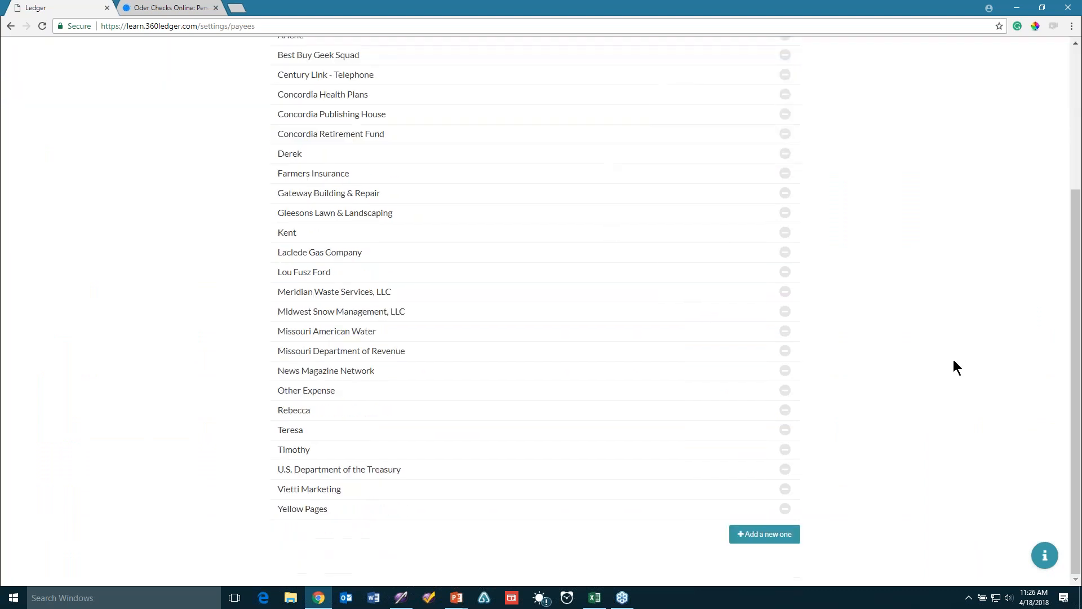
Start a new payee with the company Sam's Snow Removal filled in
{"action": "left_click", "coordinate": [757, 540]}
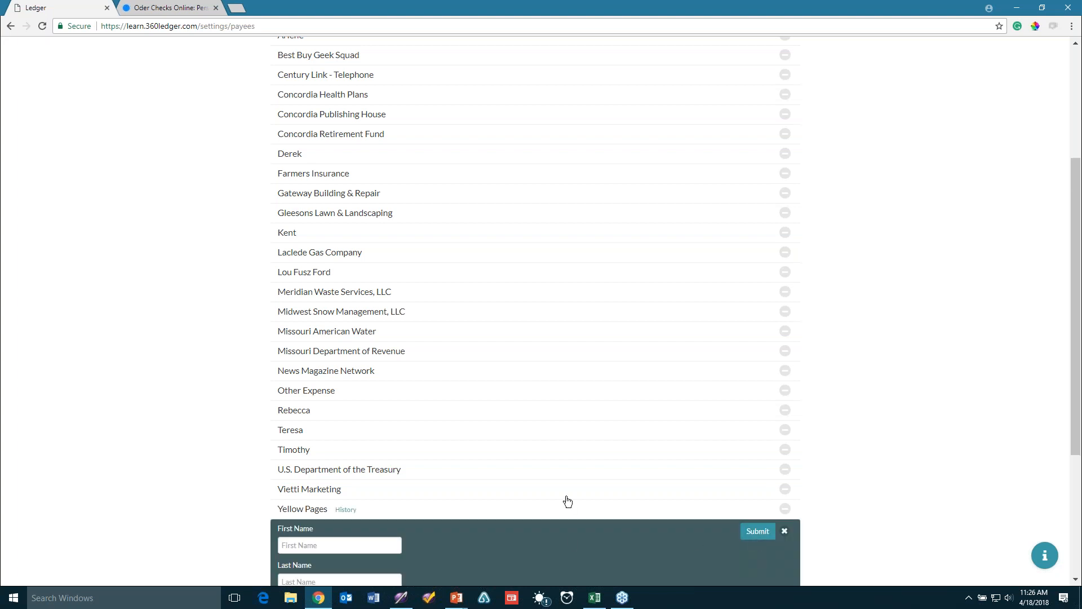
{"action": "scroll", "coordinate": [565, 497], "scroll_direction": "down", "scroll_amount": 4}
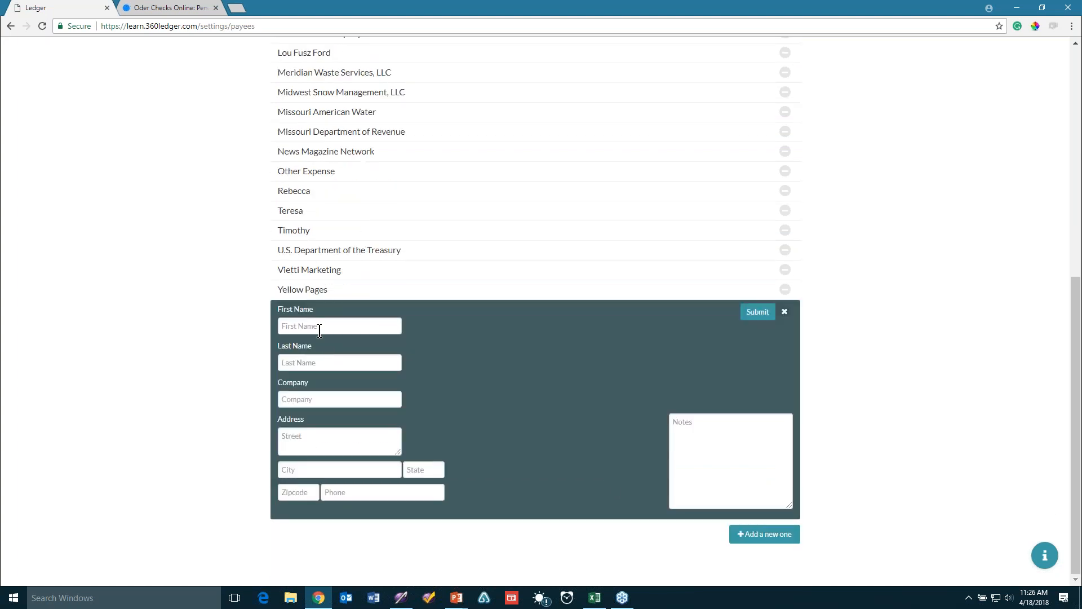
{"action": "left_click", "coordinate": [314, 401]}
{"action": "type", "text": "Sam's Snow Removal"}
{"action": "left_click", "coordinate": [306, 444]}
{"action": "left_click", "coordinate": [353, 324]}
Enter the contact's first and last name, street, city, state, zip code and phone number
{"action": "key", "text": "Down"}
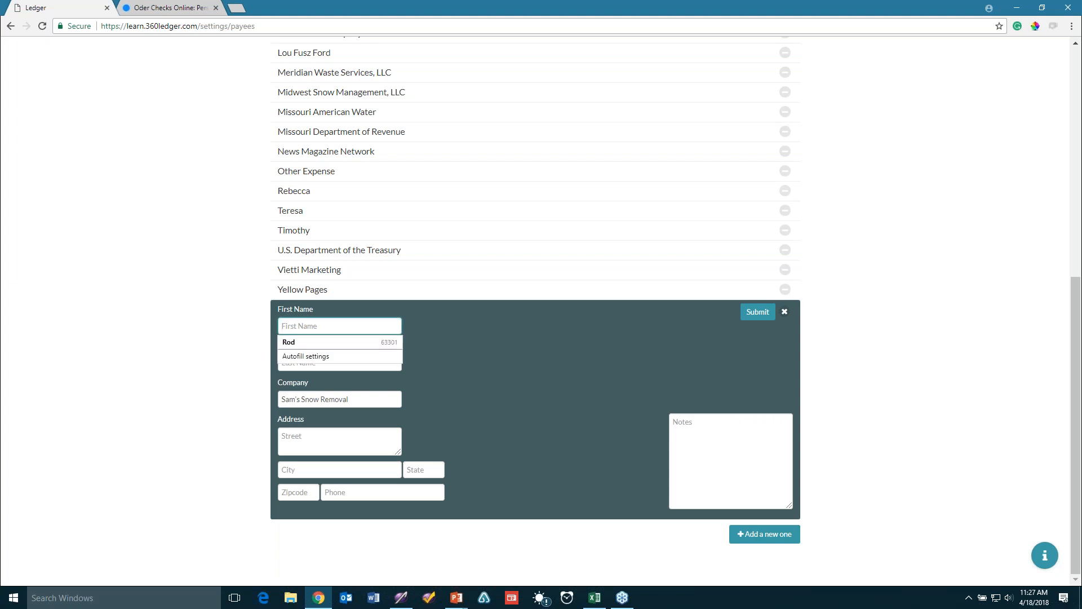
{"action": "key", "text": "Tab"}
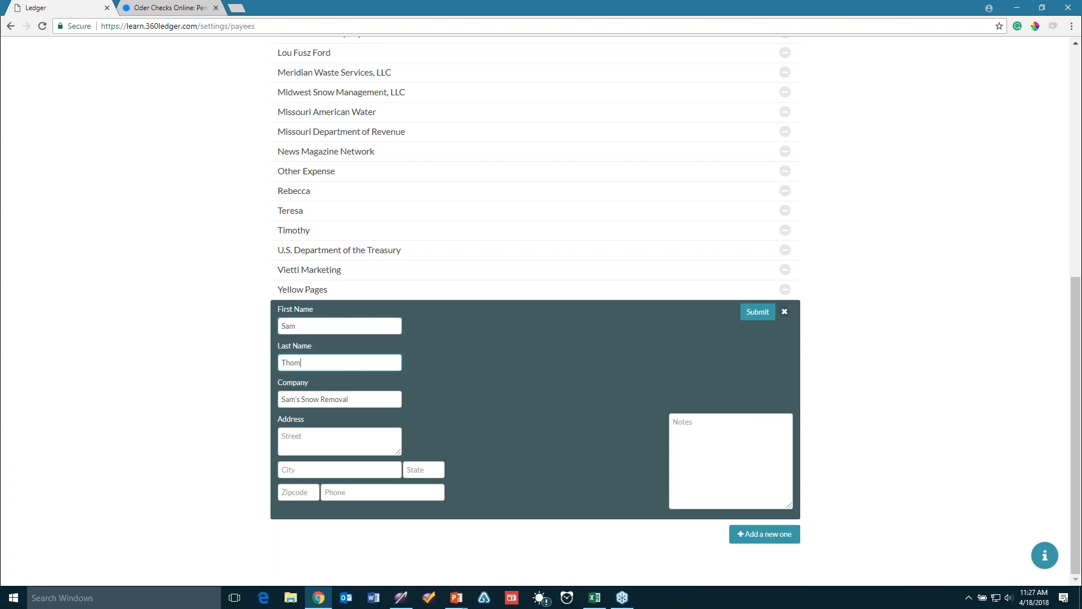
{"action": "key", "text": "Tab"}
{"action": "key", "text": "Tab"}
{"action": "type", "text": "1234 MainsSt."}
{"action": "key", "text": "Tab"}
{"action": "type", "text": "St"}
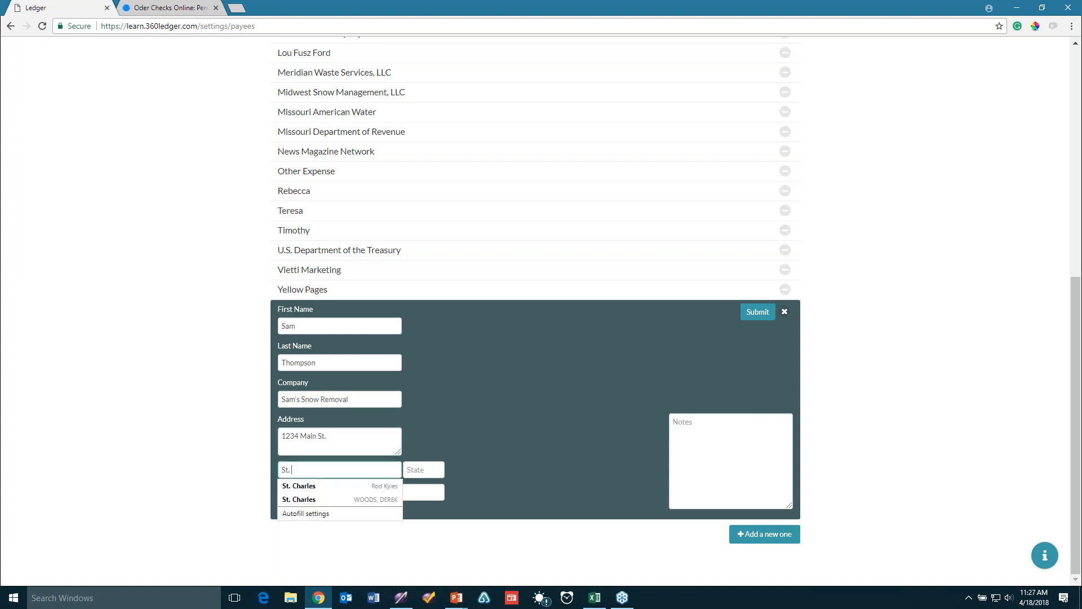
{"action": "type", "text": ". charles"}
{"action": "key", "text": "Tab"}
{"action": "type", "text": "mo"}
{"action": "key", "text": "Tab"}
{"action": "type", "text": "63301"}
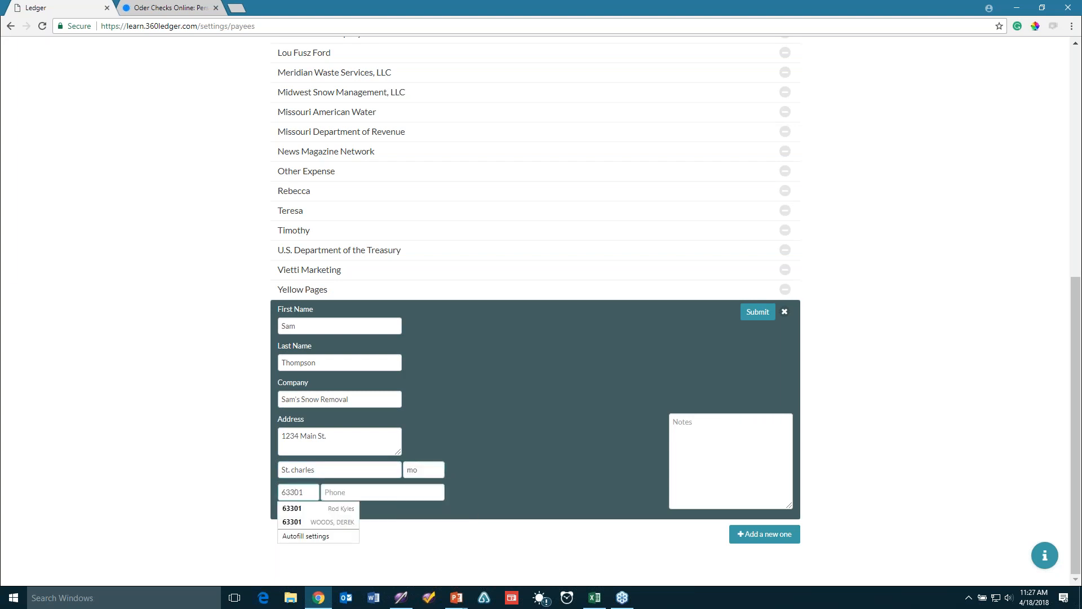
{"action": "key", "text": "Tab"}
{"action": "type", "text": "3"}
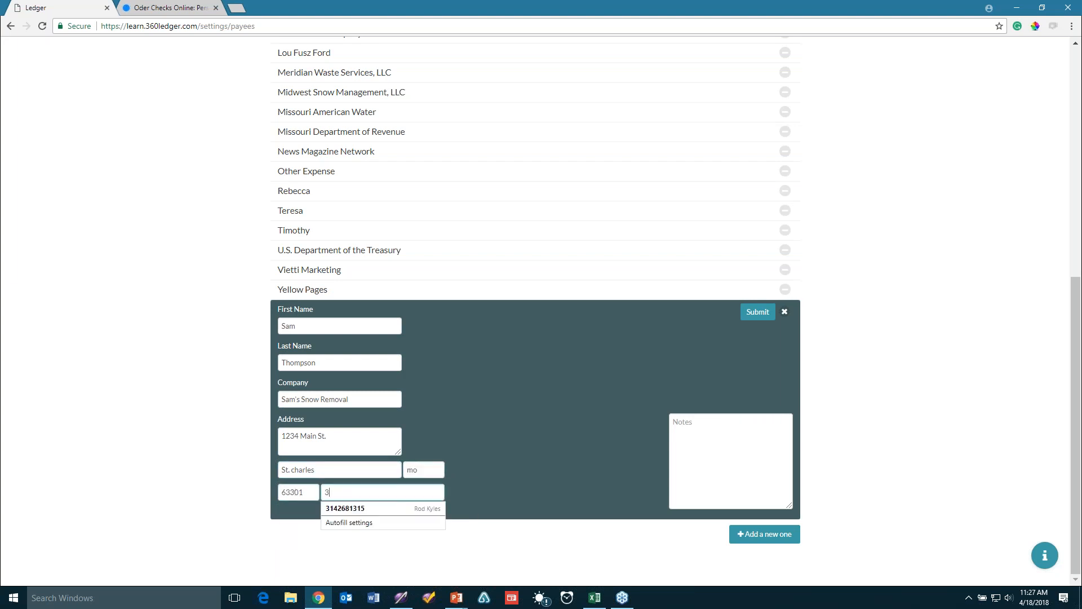
{"action": "type", "text": "145555555"}
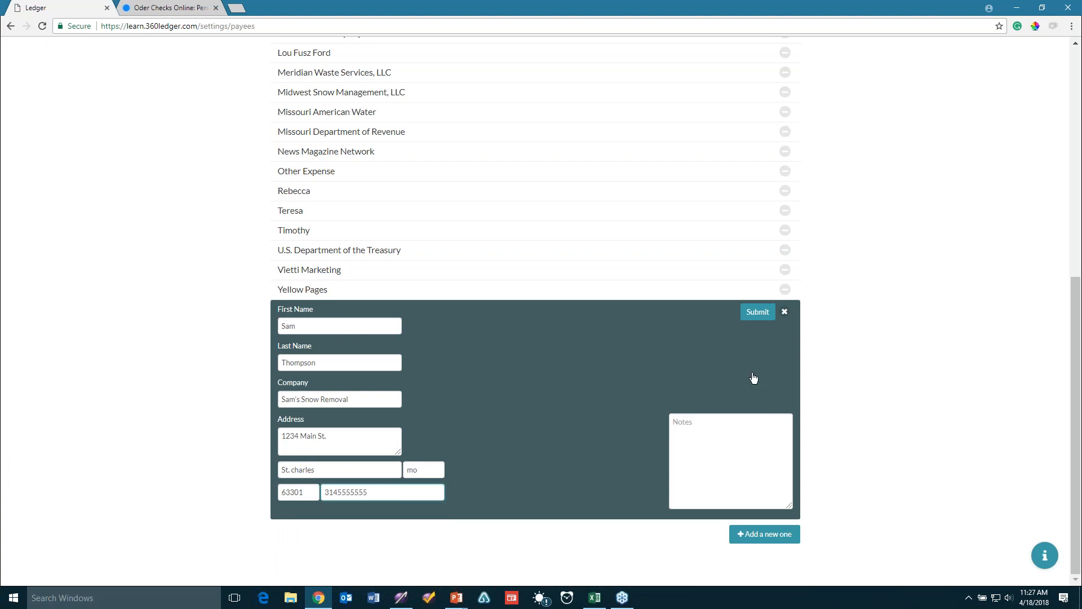
Add the note 'Credit on account of 100.00', correct its spelling, and submit the payee
{"action": "left_click", "coordinate": [711, 427]}
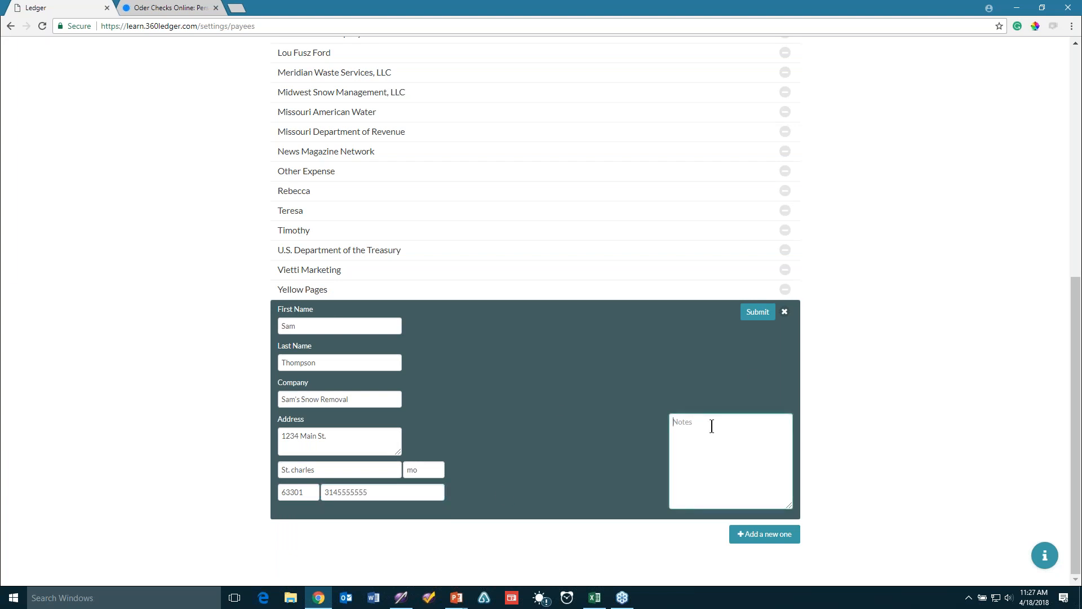
{"action": "type", "text": "Crd."}
{"action": "key", "text": "BackSpace"}
{"action": "key", "text": "BackSpace"}
{"action": "key", "text": "BackSpace"}
{"action": "type", "text": "redtikt on"}
{"action": "key", "text": "BackSpace"}
{"action": "key", "text": "BackSpace"}
{"action": "key", "text": "BackSpace"}
{"action": "key", "text": "BackSpace"}
{"action": "type", "text": "t on account of 100.00"}
{"action": "right_click", "coordinate": [712, 427]}
{"action": "left_click", "coordinate": [739, 434]}
{"action": "left_click", "coordinate": [750, 312]}
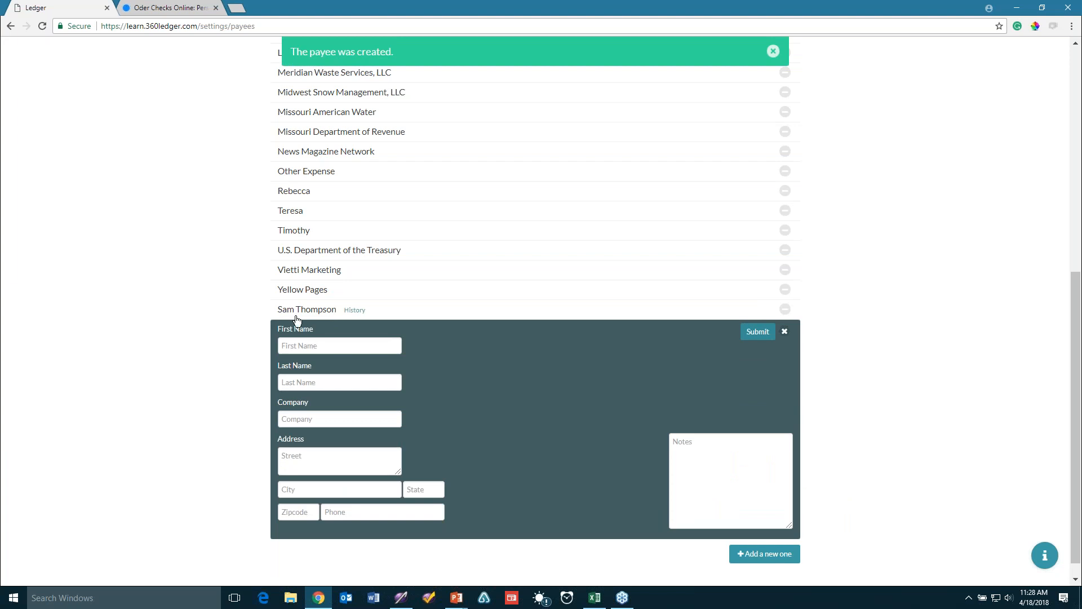
{"action": "left_click", "coordinate": [785, 332]}
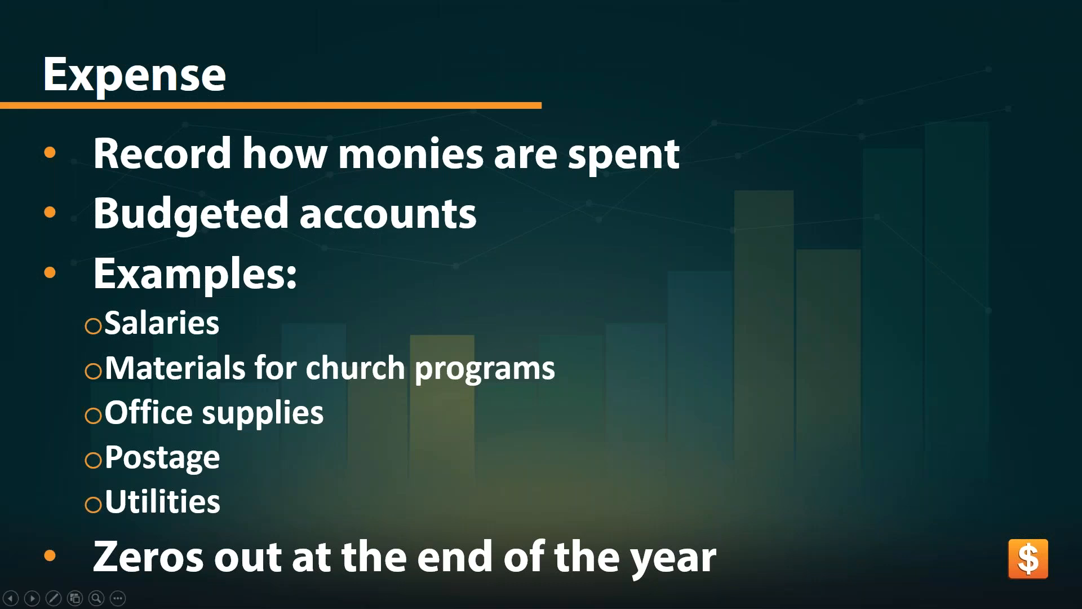
Advance the slideshow past the Expense slide to the 'Quiz' title slide
{"action": "key", "text": "Right"}
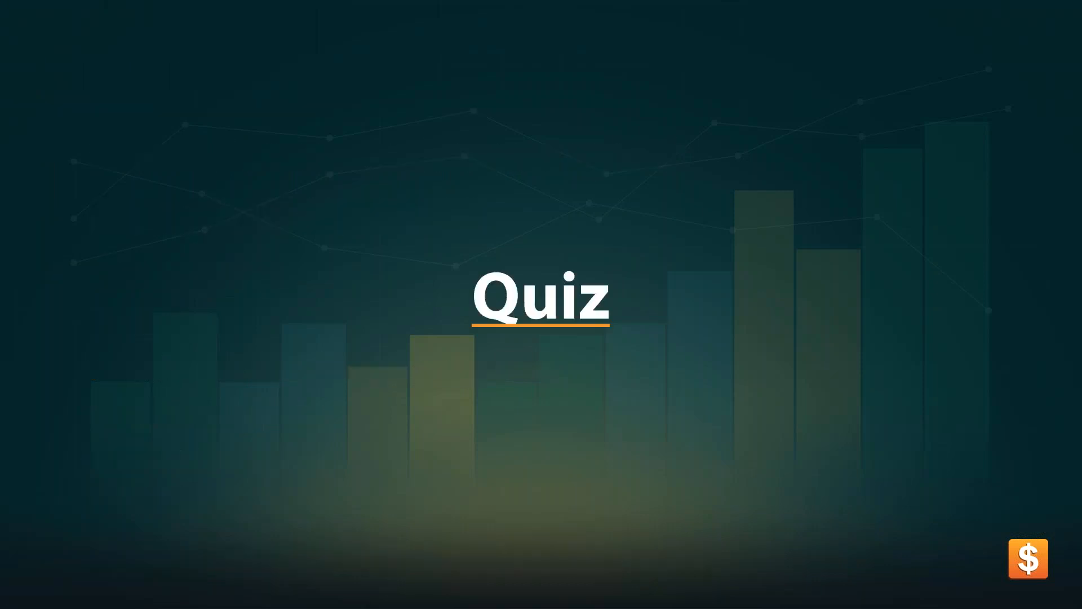